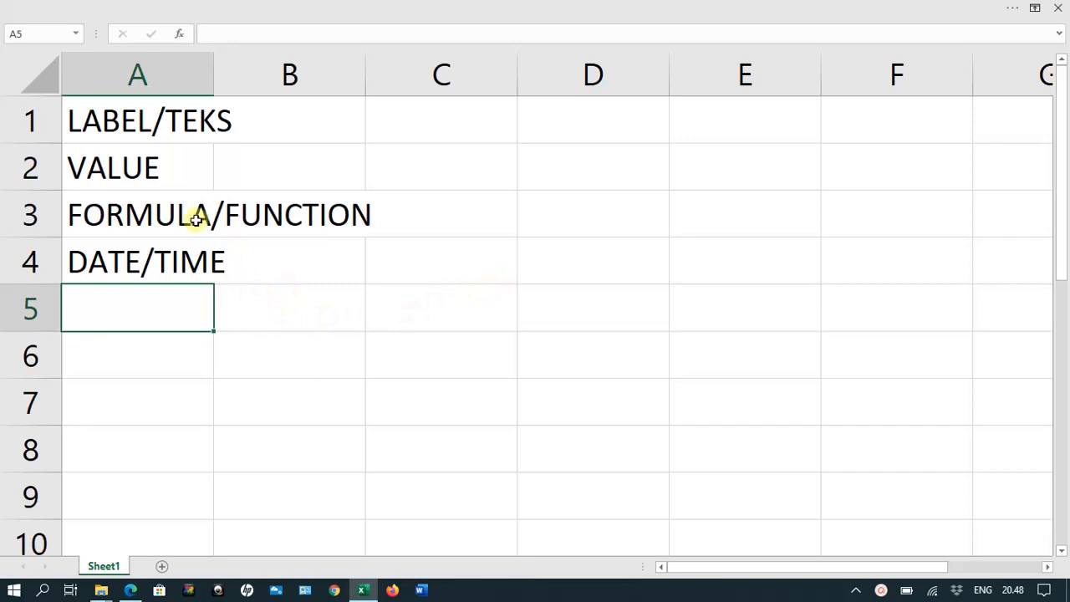
{"action": "left_click_drag", "start_coordinate": [121, 118], "coordinate": [86, 210]}
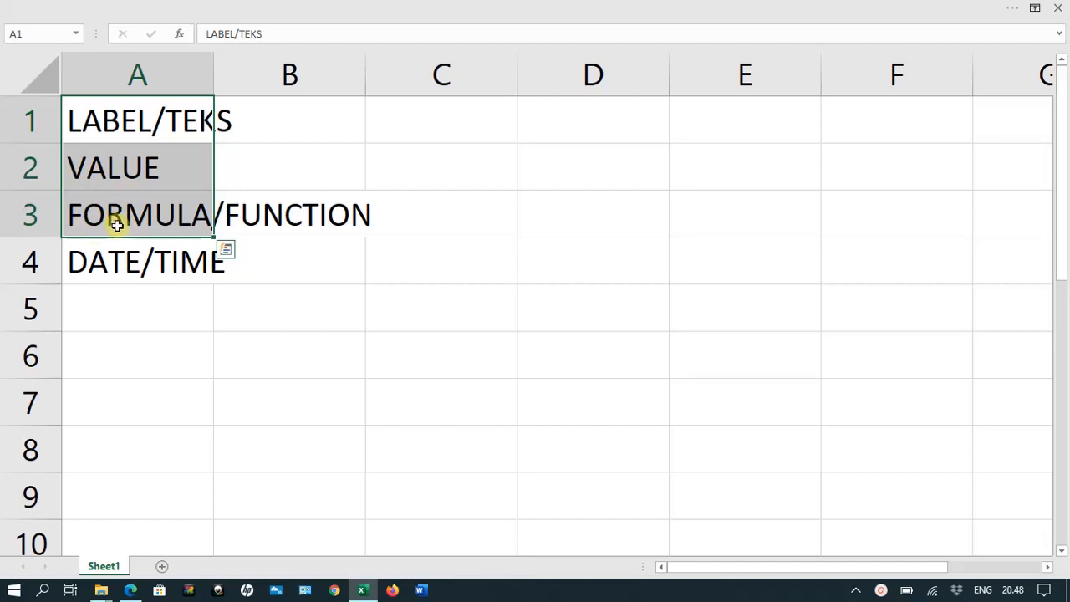
{"action": "left_click", "coordinate": [104, 269]}
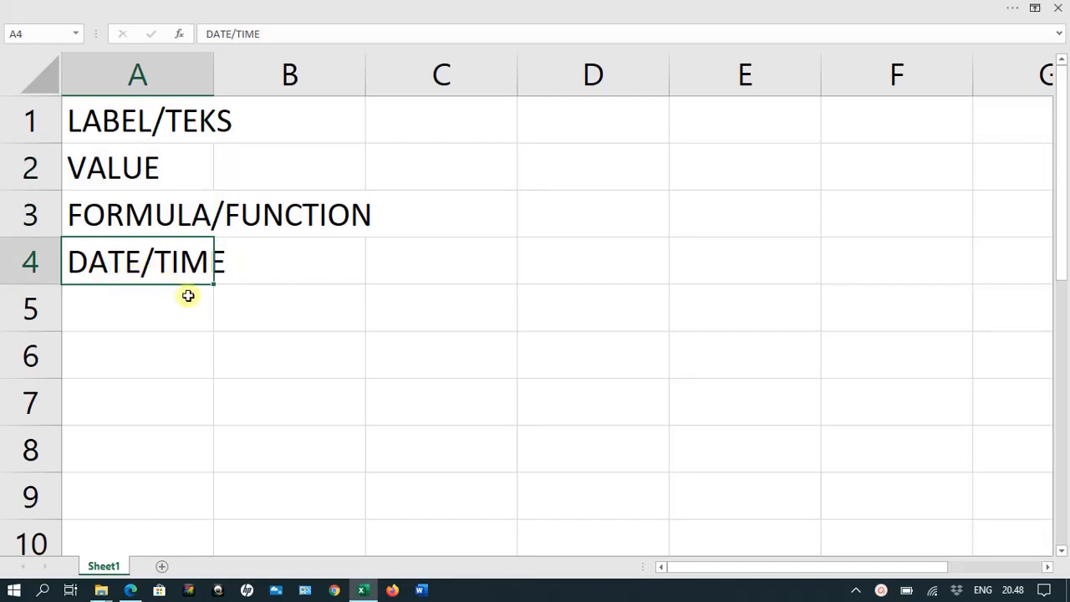
{"action": "scroll", "coordinate": [252, 288], "scroll_direction": "down", "scroll_amount": 4}
{"action": "scroll", "coordinate": [251, 288], "scroll_direction": "up", "scroll_amount": 4}
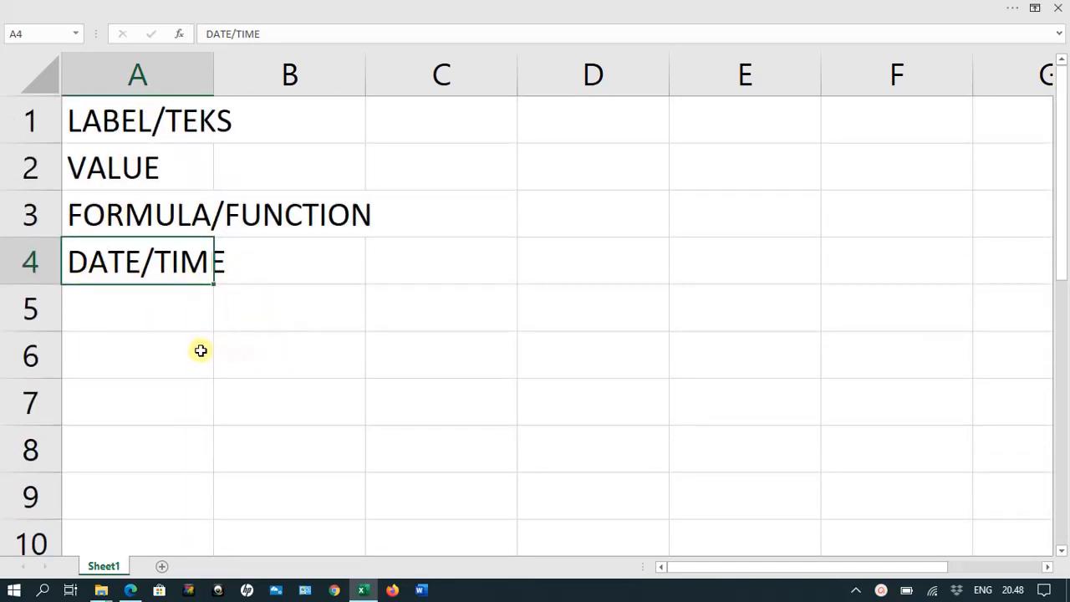
- Enter the date 31/12/2019 in cell B6 and widen column B to fit the full date
{"action": "left_click", "coordinate": [259, 357]}
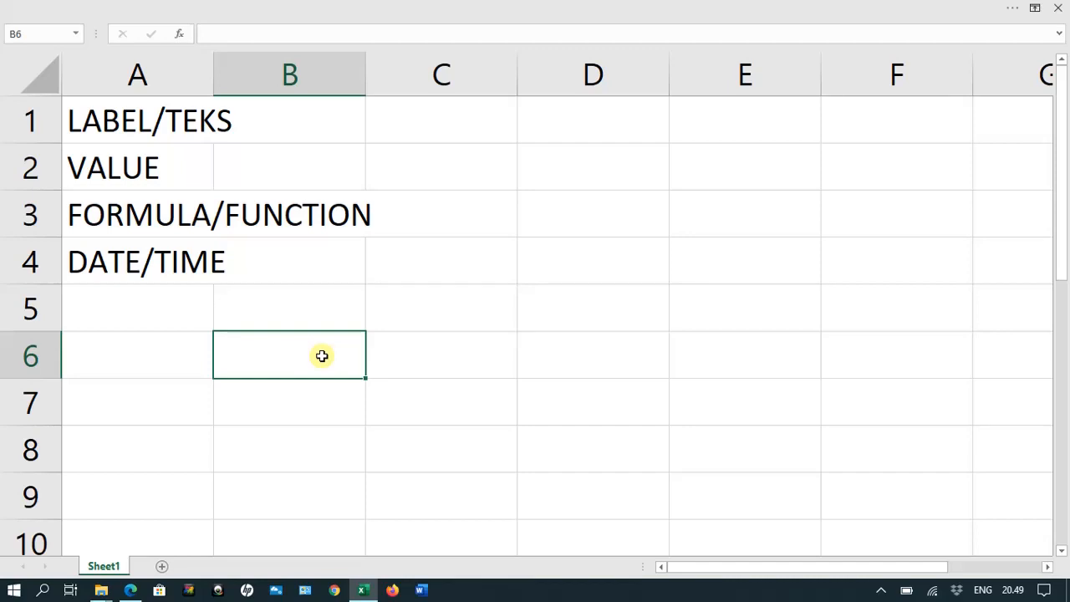
{"action": "type", "text": "31/"}
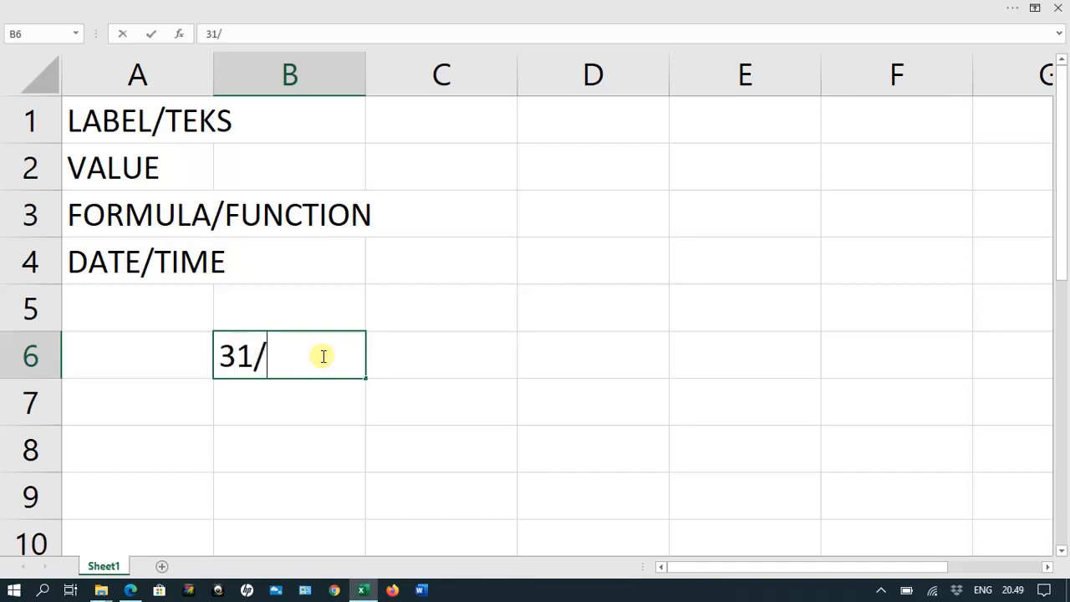
{"action": "type", "text": "12/2"}
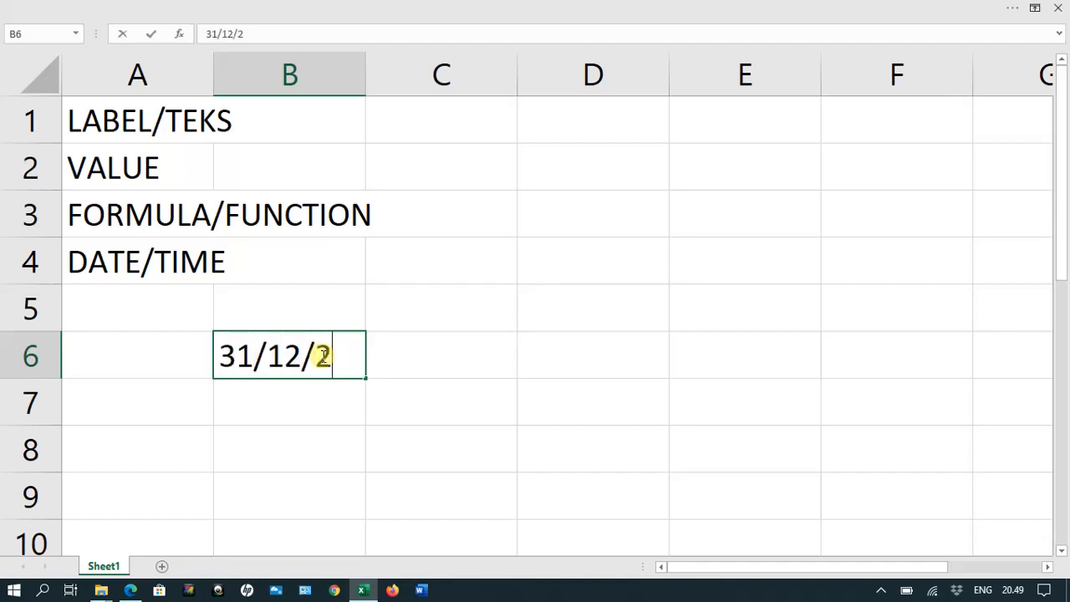
{"action": "type", "text": "019"}
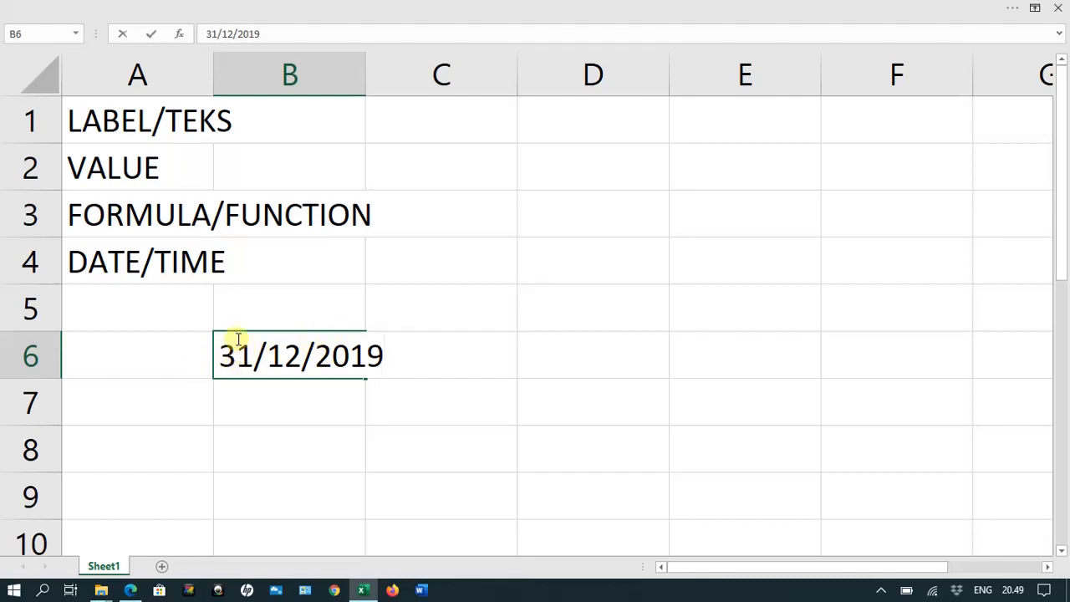
{"action": "key", "text": "Return"}
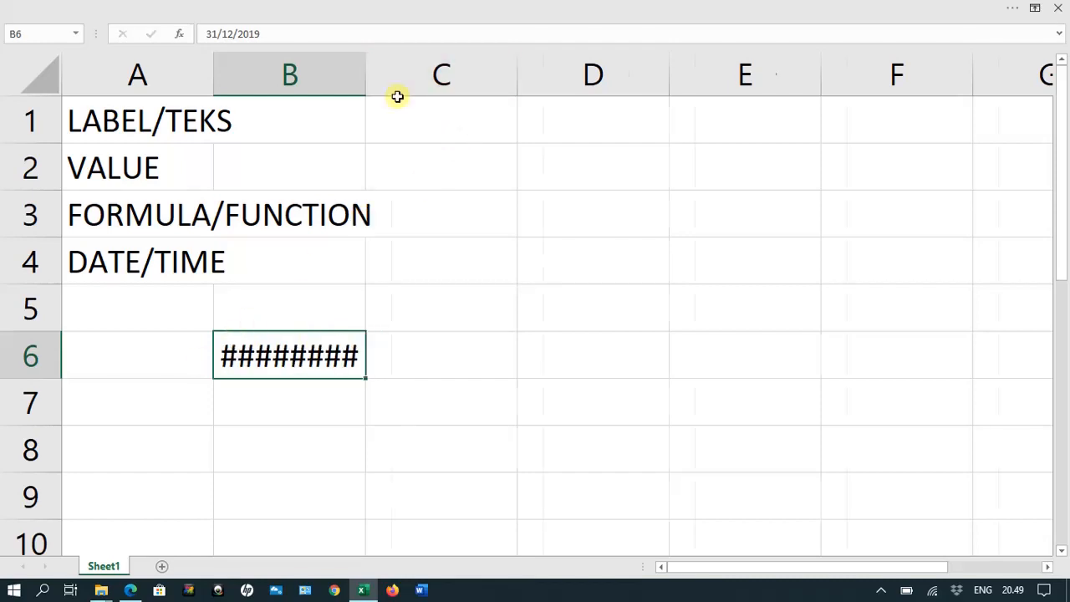
{"action": "left_click_drag", "start_coordinate": [388, 79], "coordinate": [473, 83]}
{"action": "left_click", "coordinate": [352, 358]}
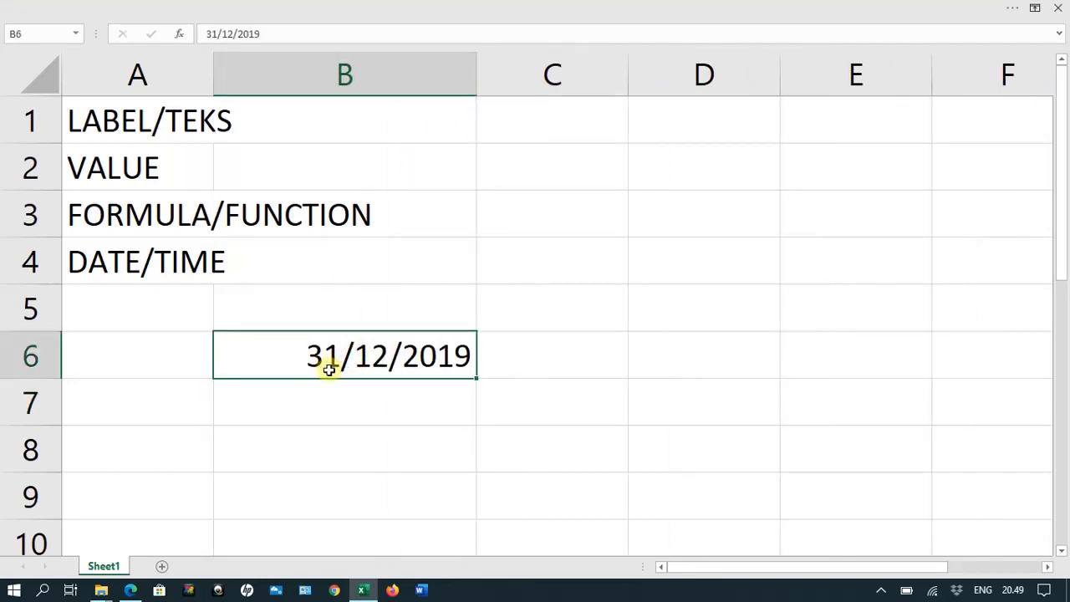
- Enter the same date in month-first order, 12/31/2019, in cell B7
{"action": "left_click", "coordinate": [334, 417]}
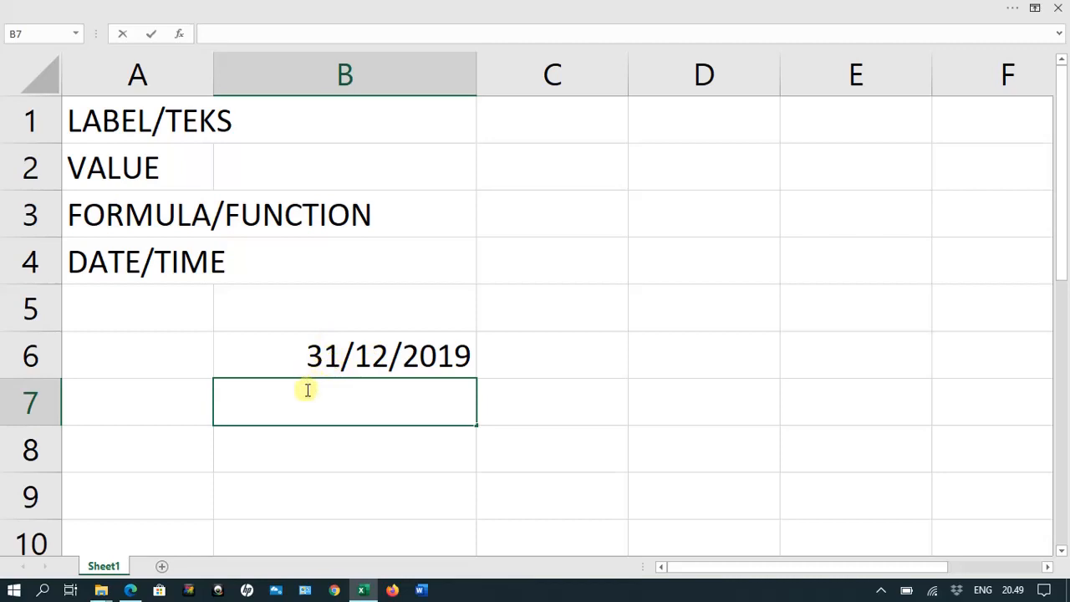
{"action": "type", "text": "12"}
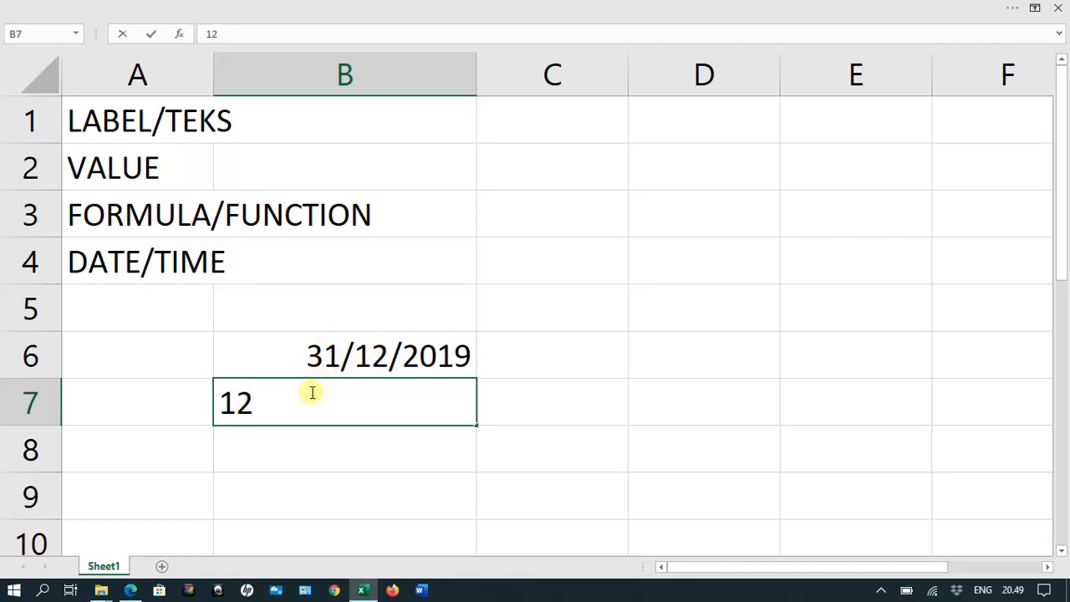
{"action": "type", "text": "/31"}
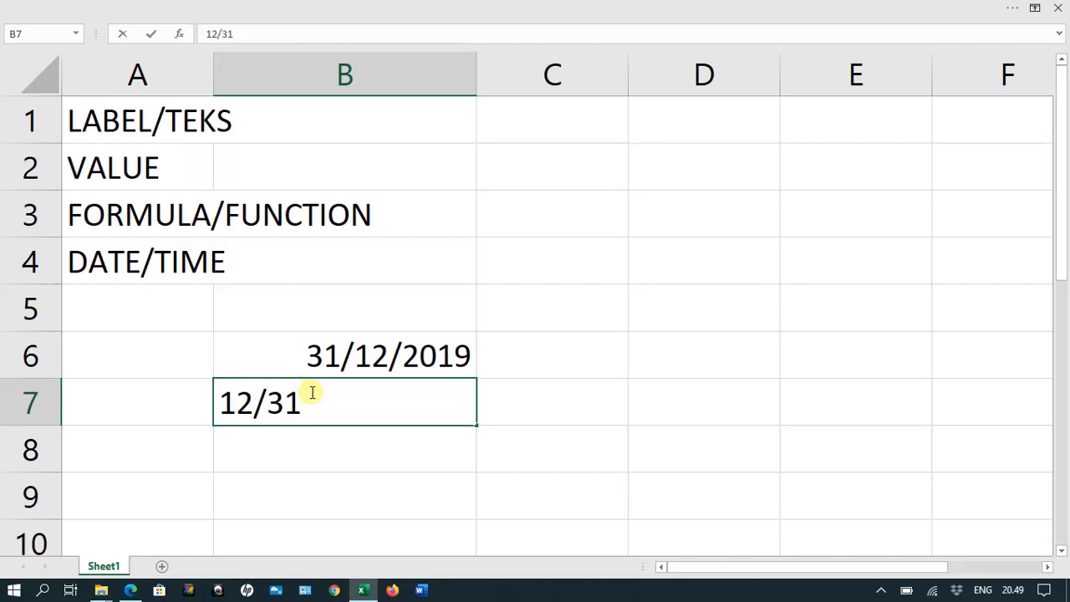
{"action": "type", "text": "/"}
{"action": "type", "text": "2019"}
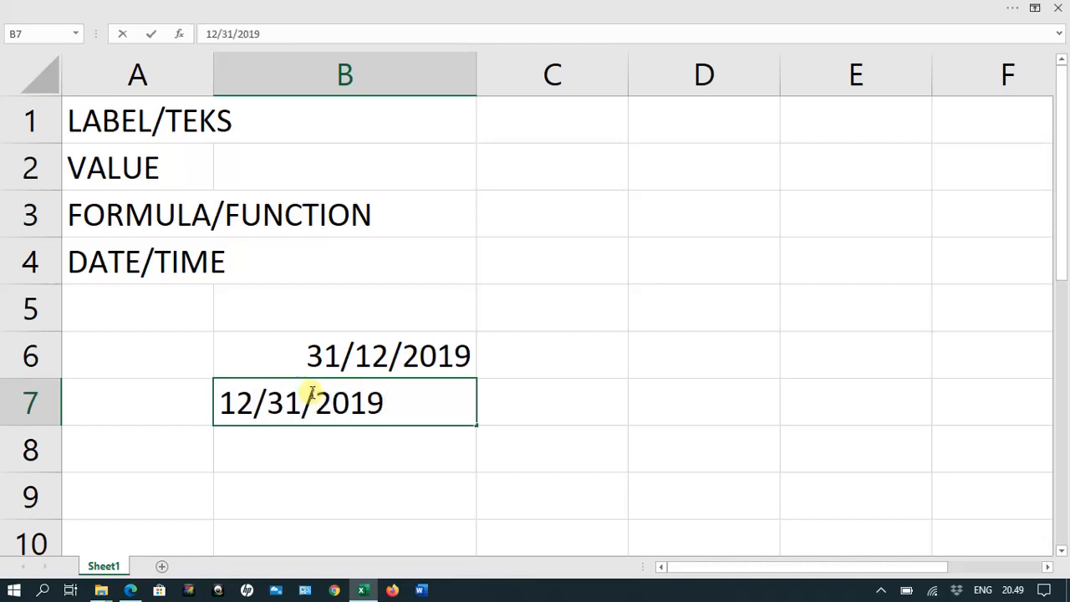
{"action": "key", "text": "Return"}
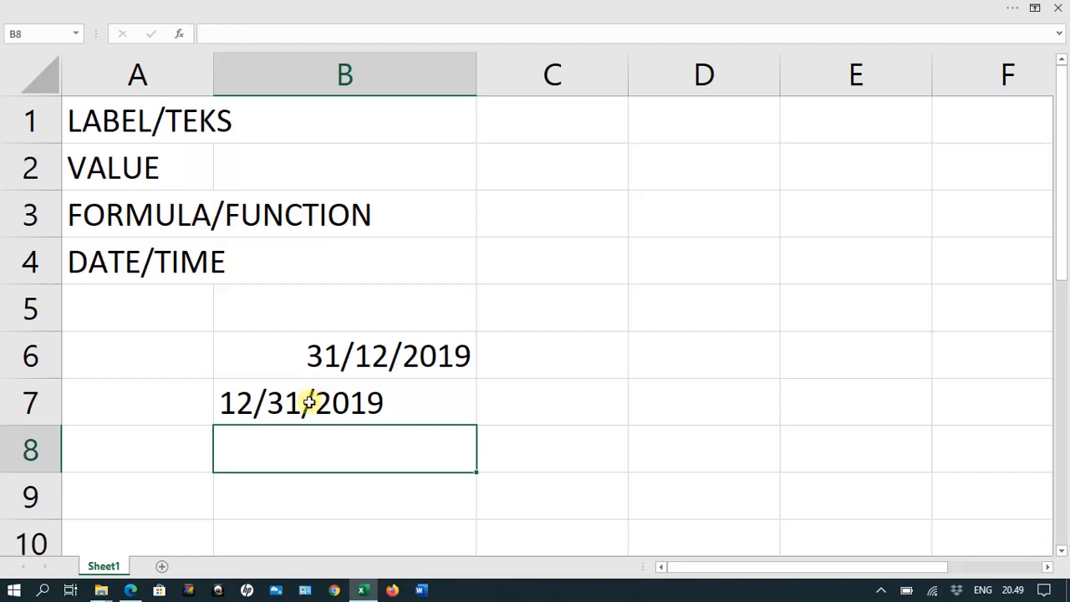
- Compare the alignment of the date entries in cells B6 and B7 with the text label in A1
{"action": "left_click", "coordinate": [314, 397]}
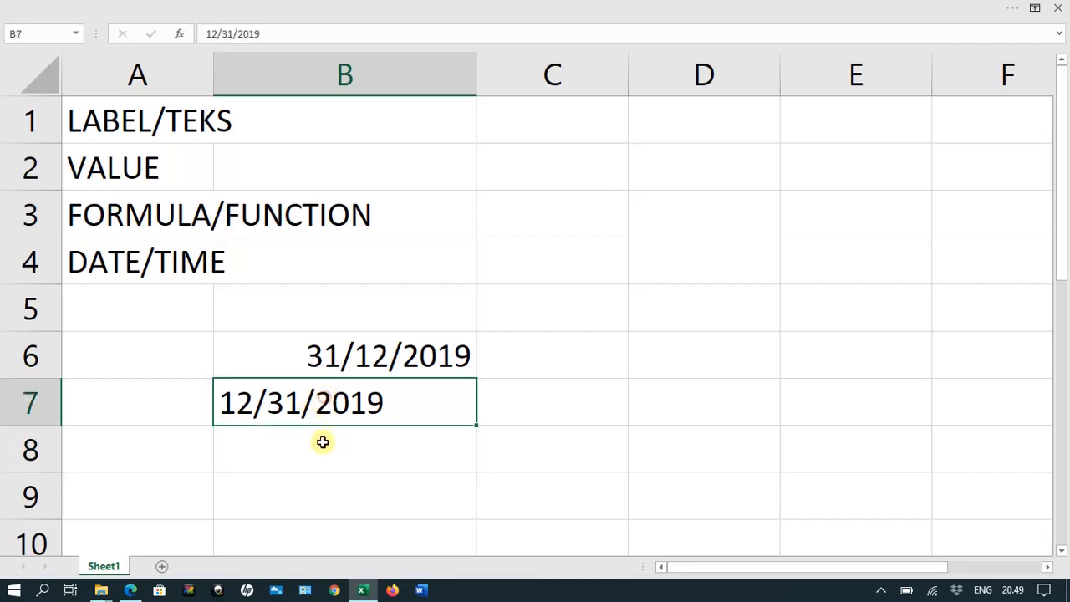
{"action": "left_click_drag", "start_coordinate": [327, 351], "coordinate": [327, 382]}
{"action": "left_click", "coordinate": [326, 360]}
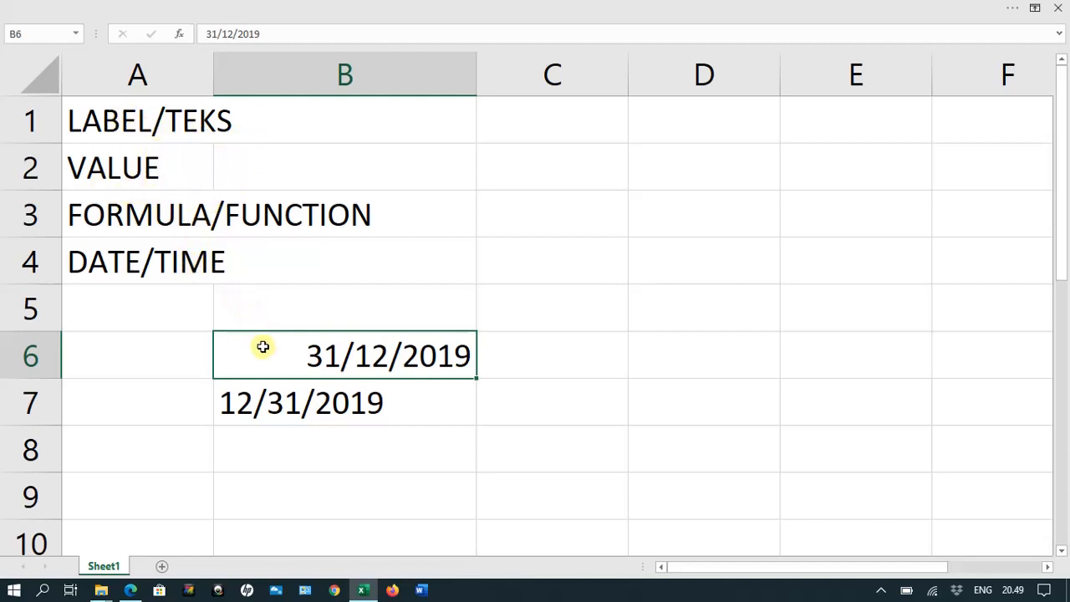
{"action": "left_click", "coordinate": [240, 405]}
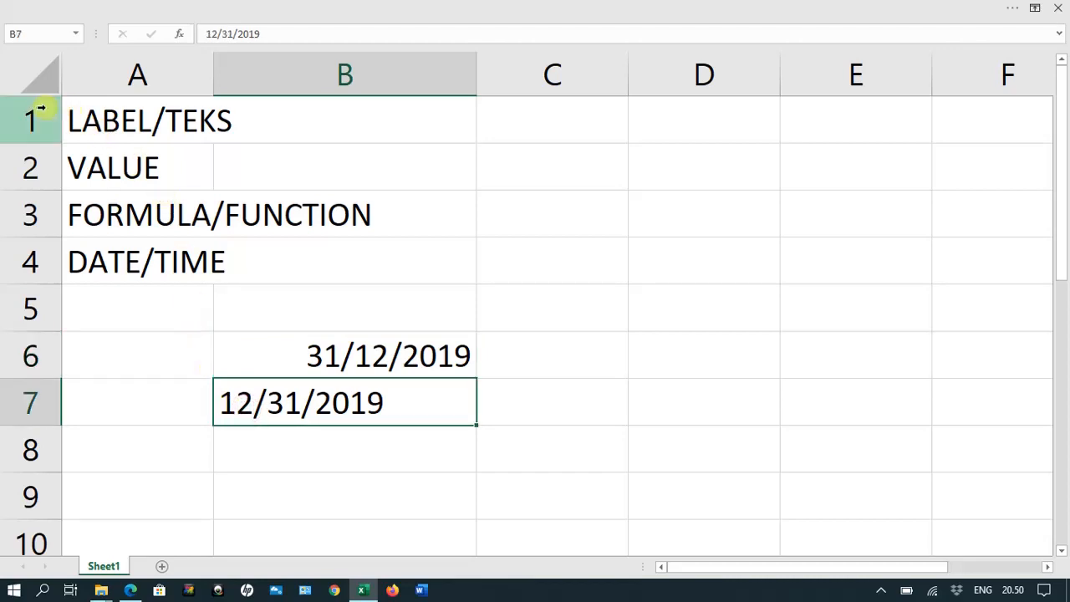
{"action": "left_click", "coordinate": [107, 125]}
{"action": "left_click", "coordinate": [252, 418]}
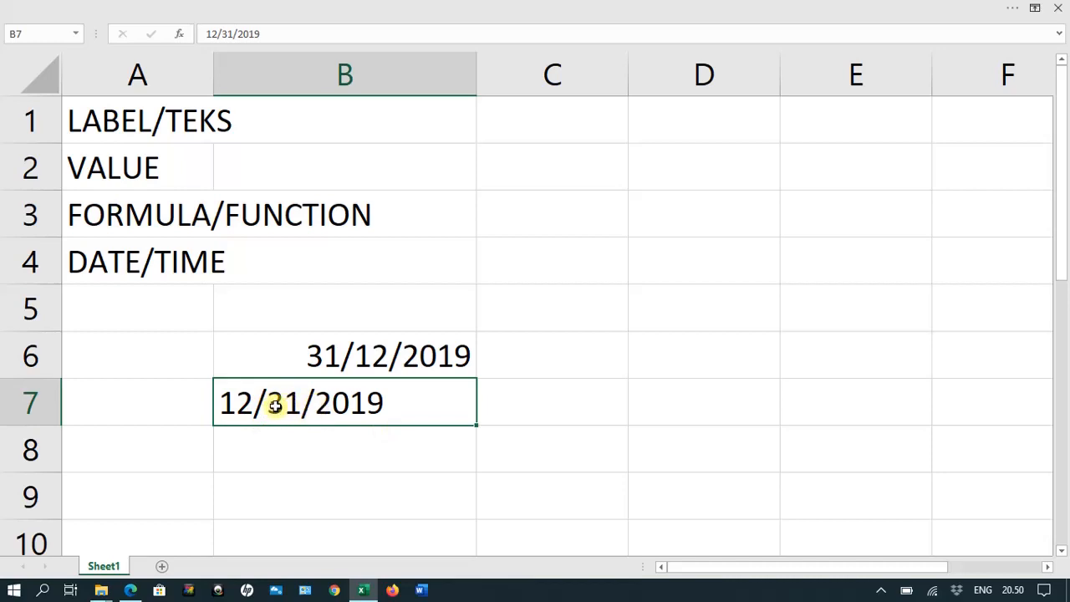
{"action": "left_click", "coordinate": [318, 356]}
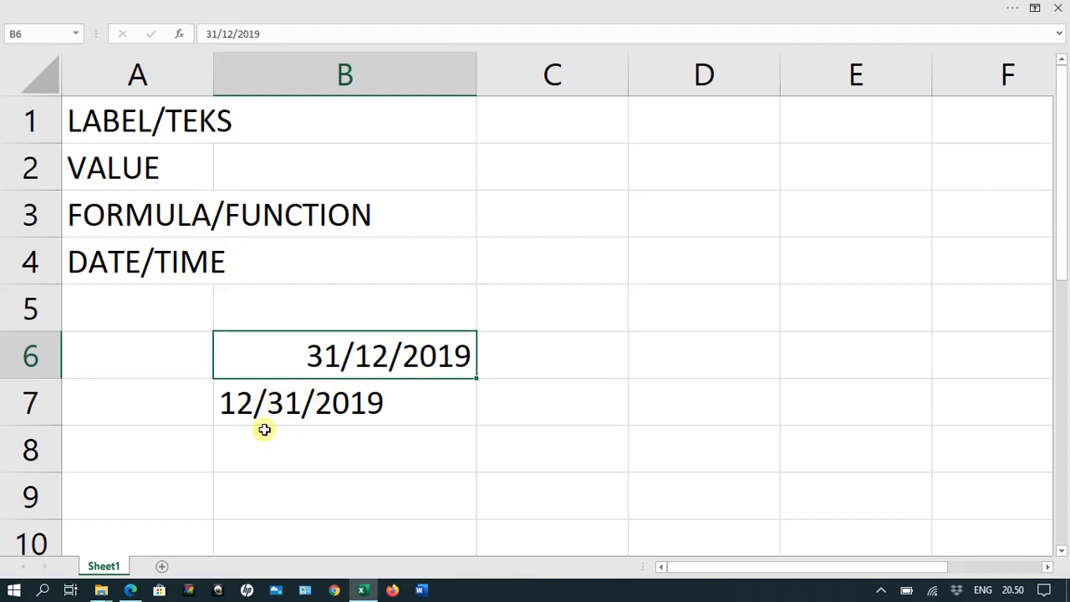
- Begin an IF formula in cell B5 to examine which separator its arguments use, and cancel the entry
{"action": "left_click", "coordinate": [365, 312]}
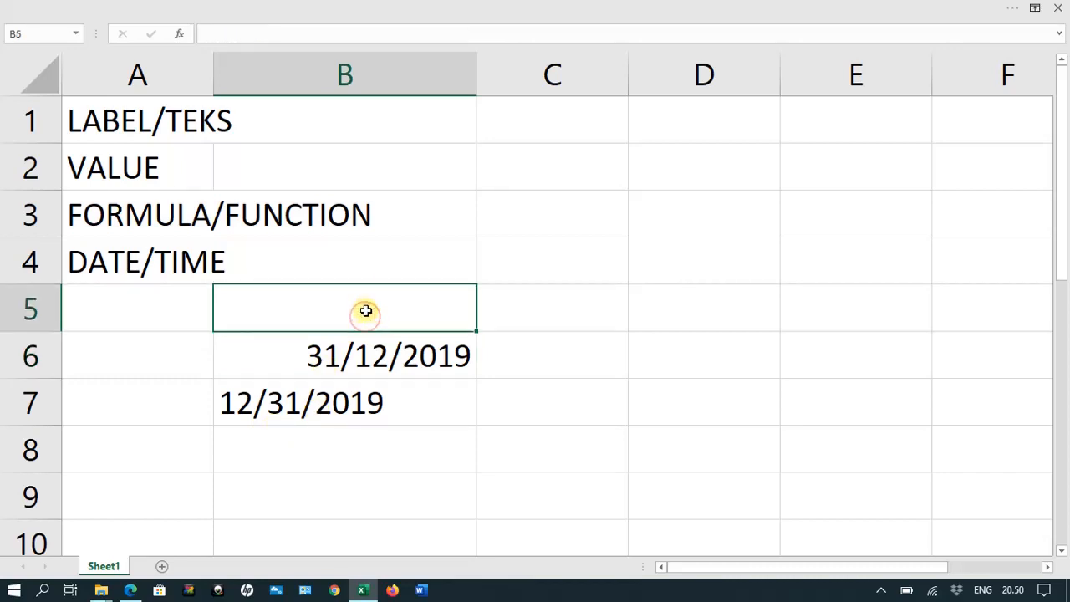
{"action": "type", "text": "=IF("}
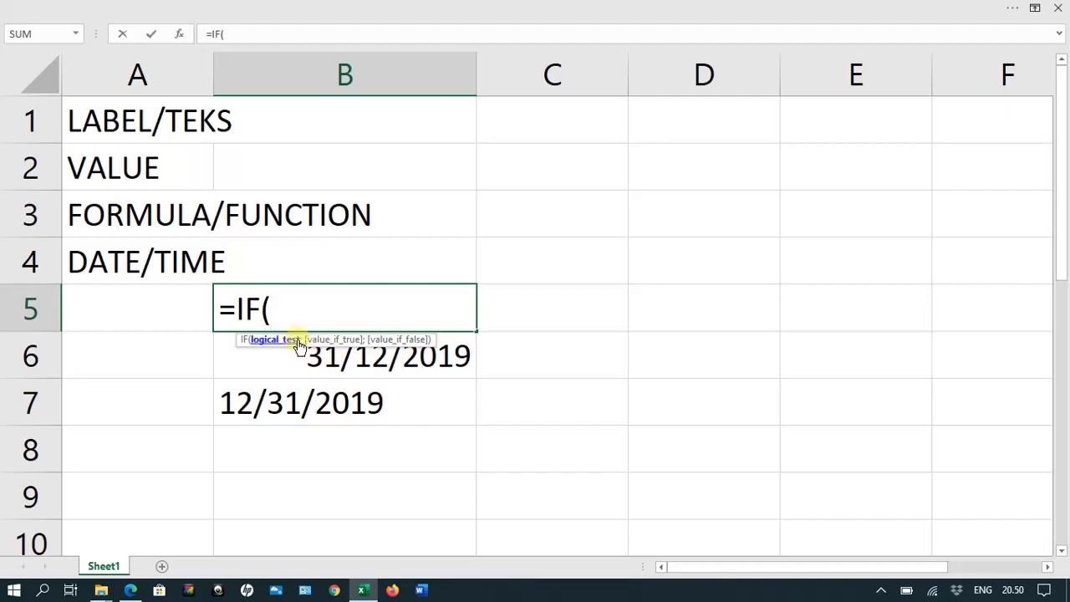
{"action": "key", "text": "Escape"}
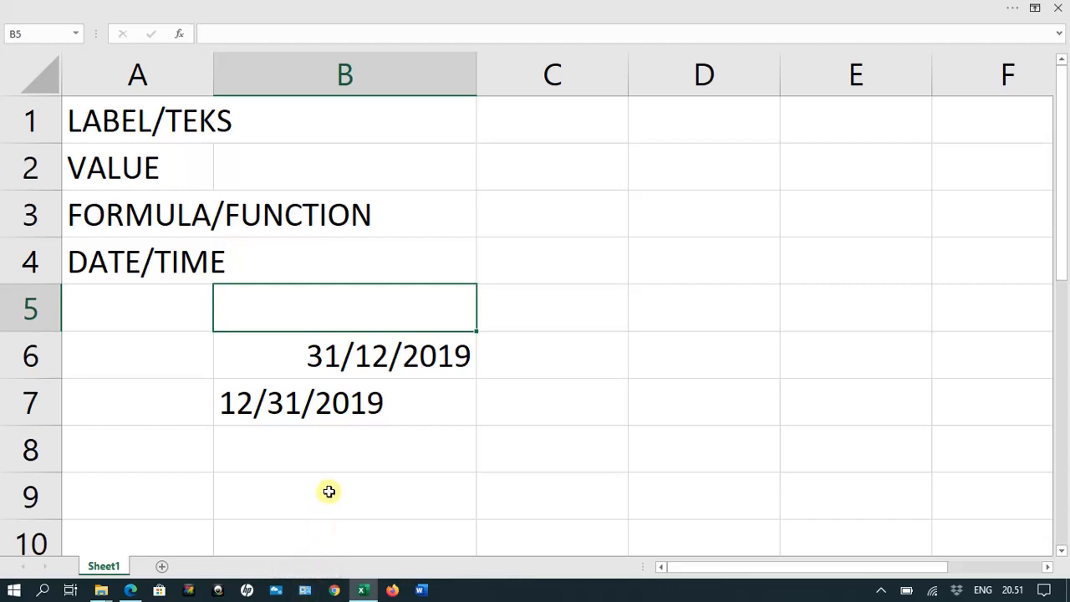
- Enter the day and month 3/4 in cell C6 and check the stored date
{"action": "left_click", "coordinate": [311, 366]}
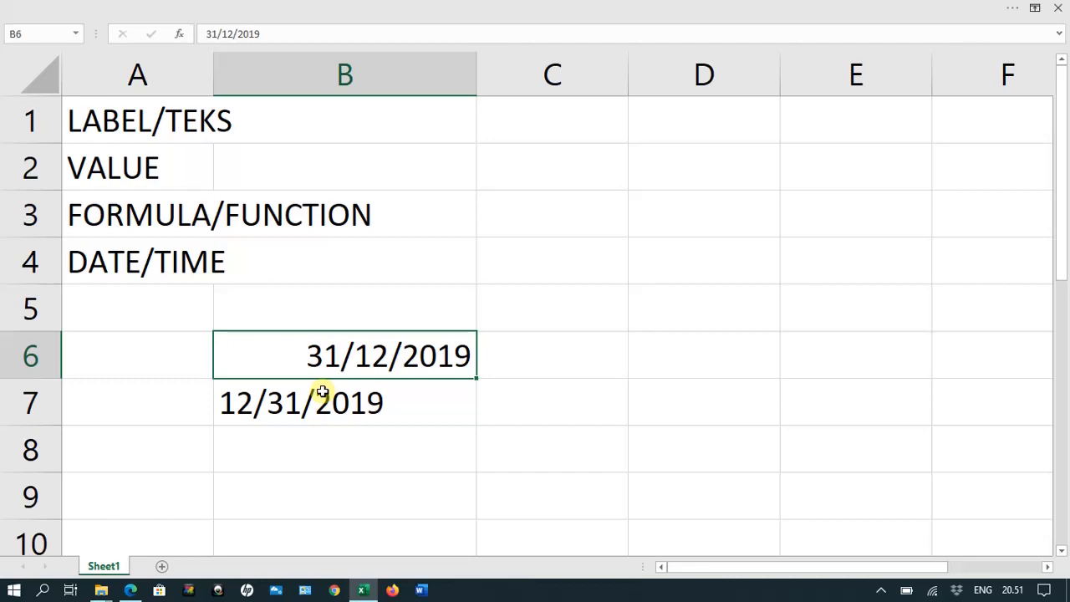
{"action": "key", "text": "Down"}
{"action": "key", "text": "Right"}
{"action": "key", "text": "Up"}
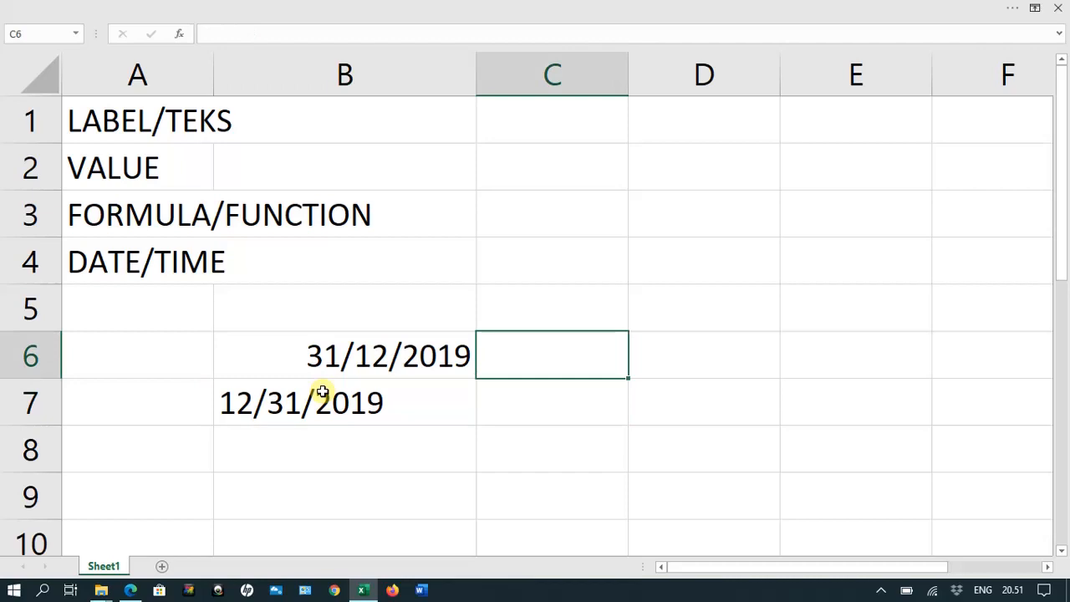
{"action": "type", "text": "3/4"}
{"action": "key", "text": "Return"}
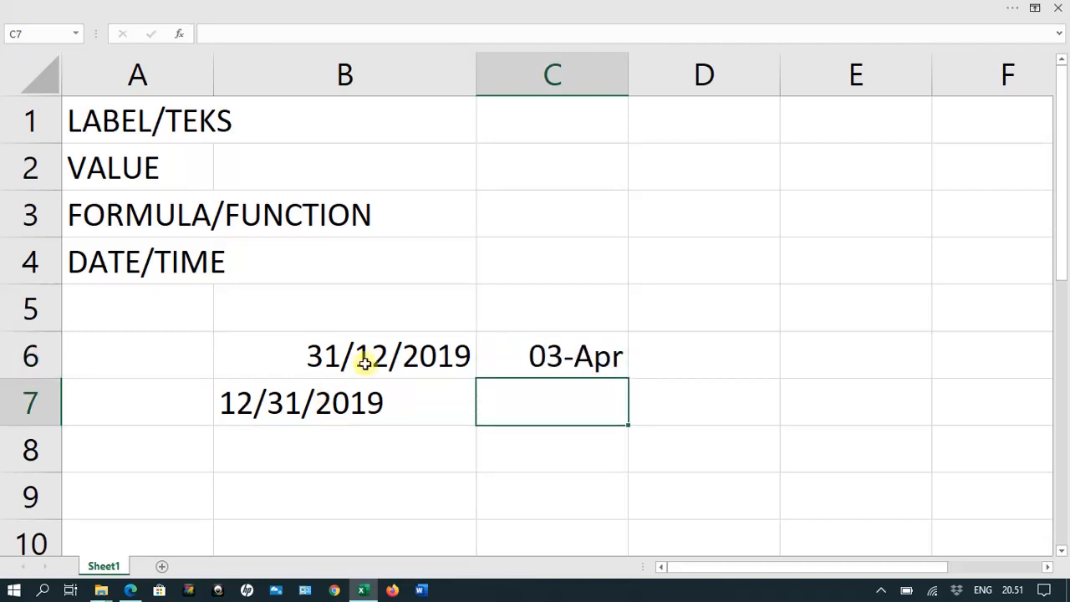
{"action": "left_click", "coordinate": [556, 359]}
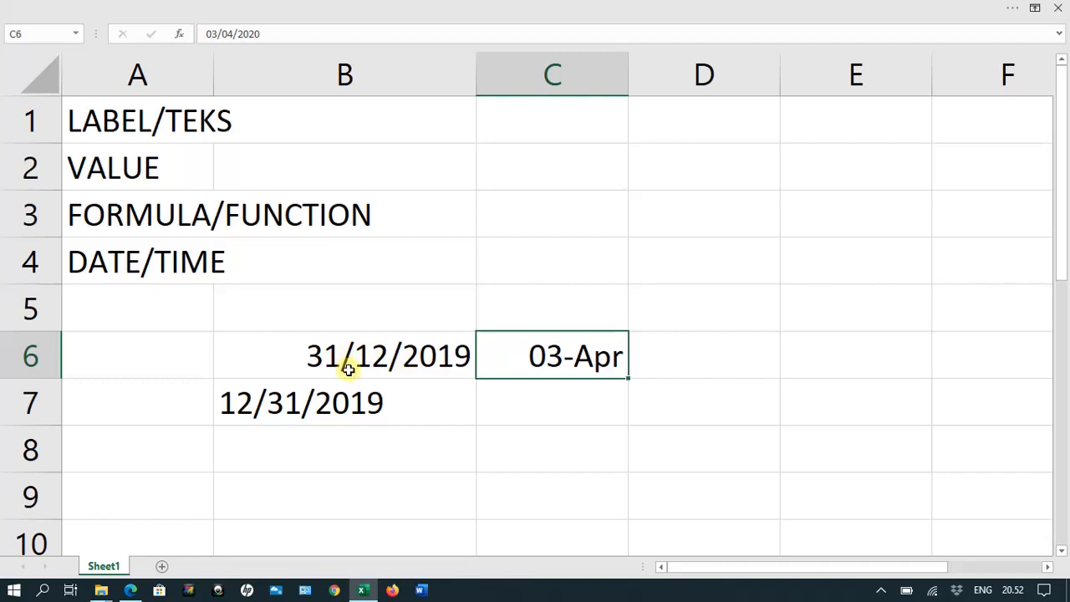
- Enter the day and month 5/11 in cell C7
{"action": "double_click", "coordinate": [499, 407]}
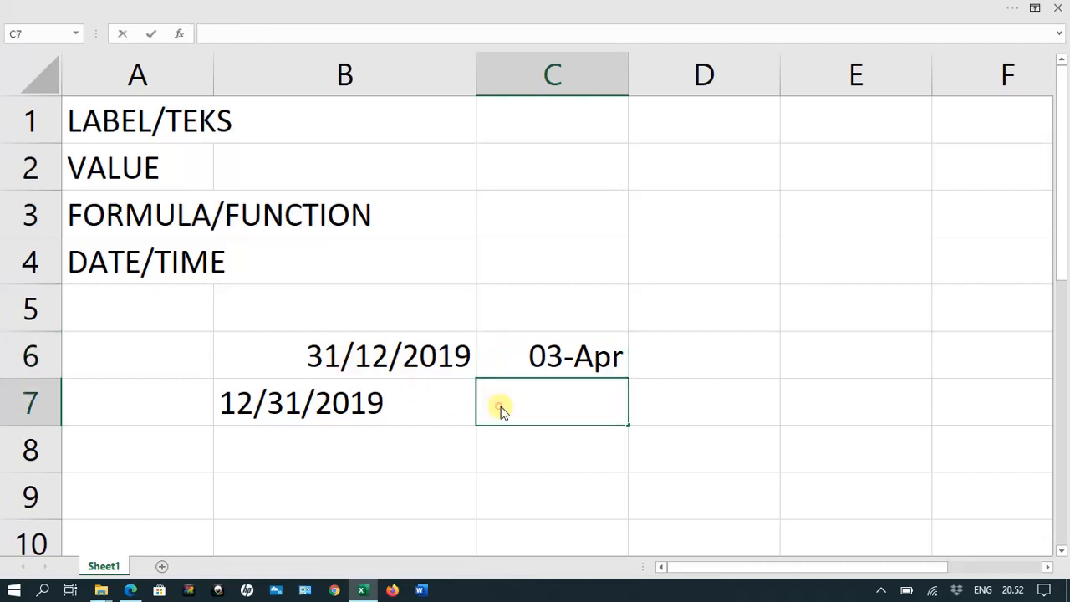
{"action": "type", "text": "5/"}
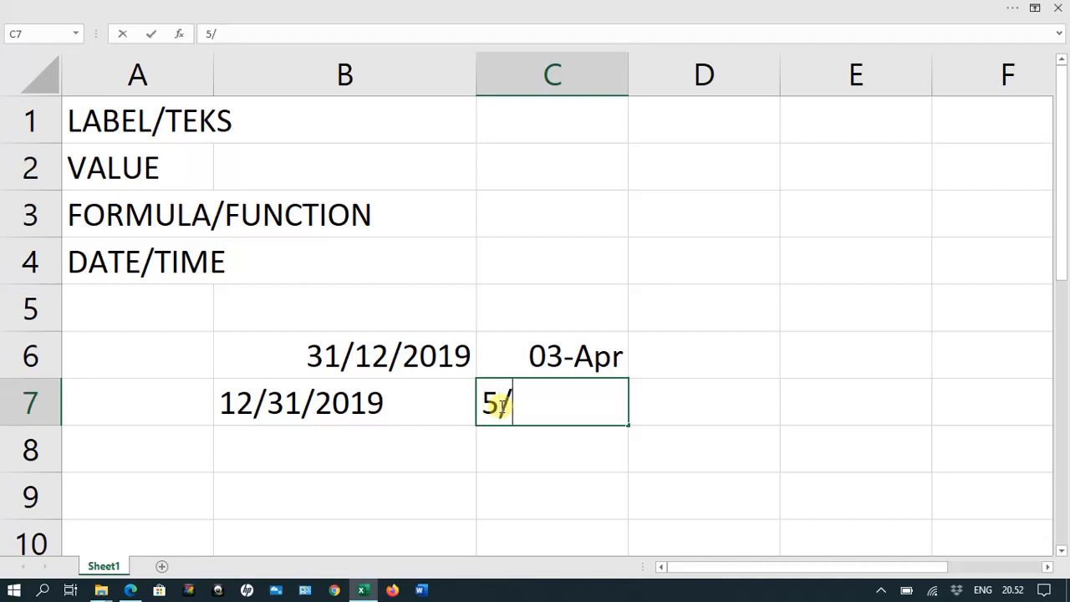
{"action": "type", "text": "11"}
{"action": "key", "text": "Return"}
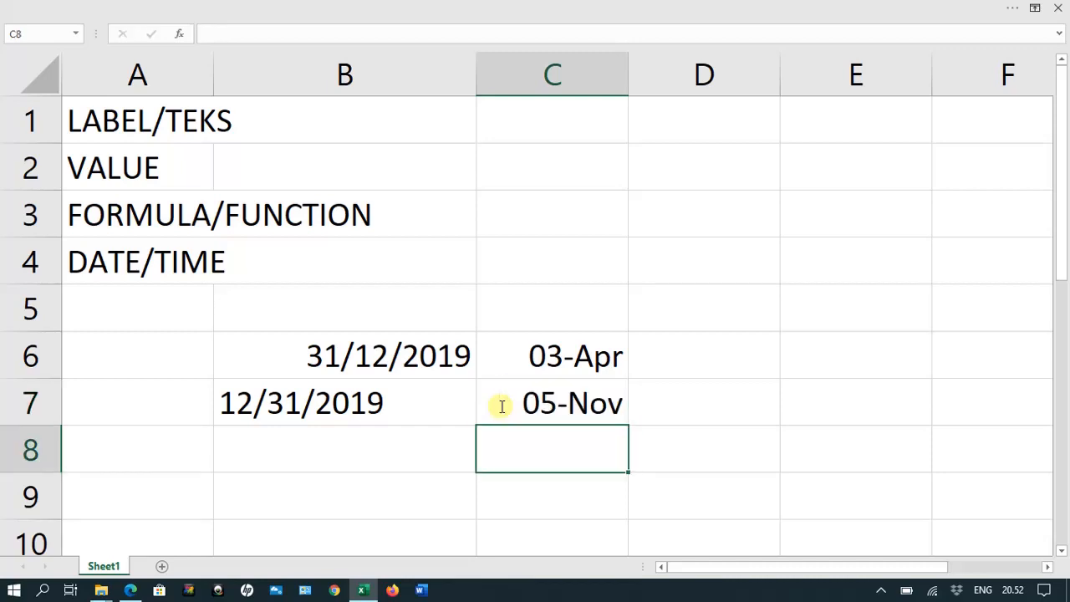
- Enter the full date 14/9/2013 in cell C8
{"action": "type", "text": "4"}
{"action": "key", "text": "BackSpace"}
{"action": "type", "text": "14/"}
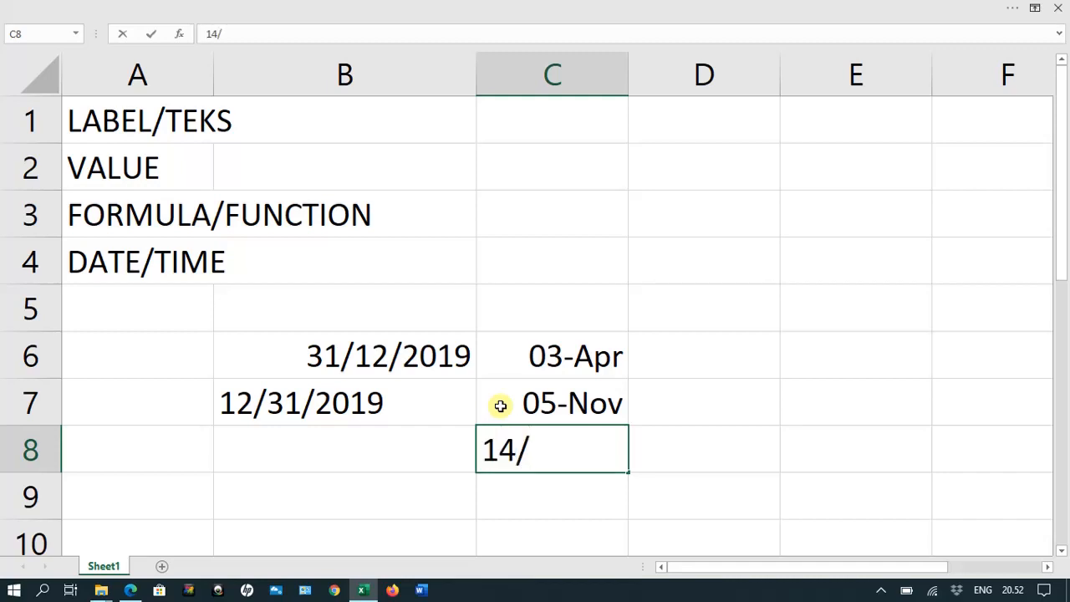
{"action": "type", "text": "09/201"}
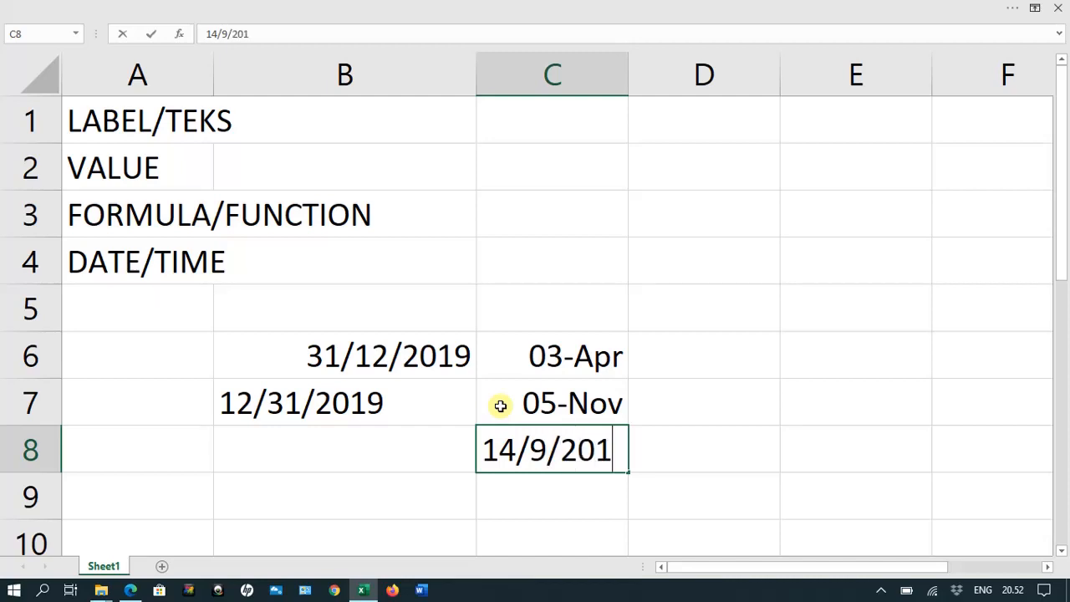
{"action": "type", "text": "3"}
{"action": "key", "text": "Return"}
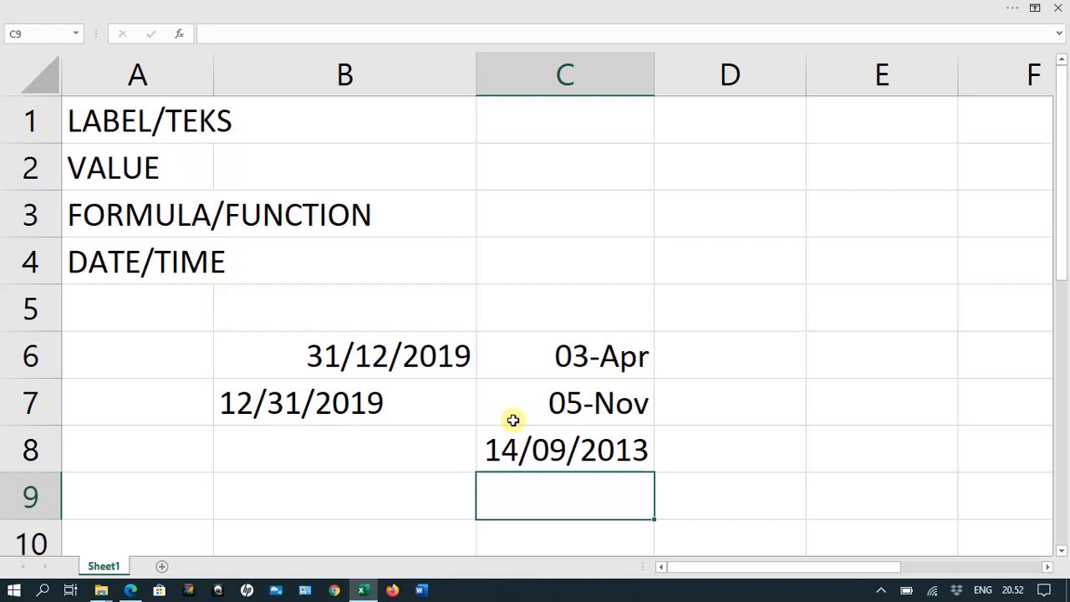
- Enter the full date 12/4/1995 in cell C9
{"action": "type", "text": "12"}
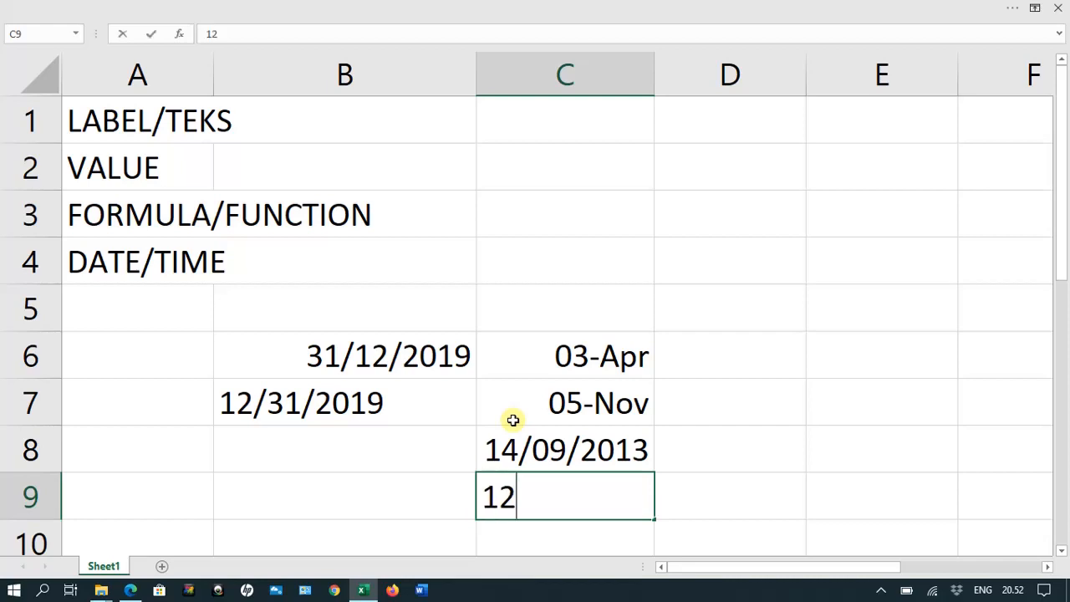
{"action": "type", "text": "/4"}
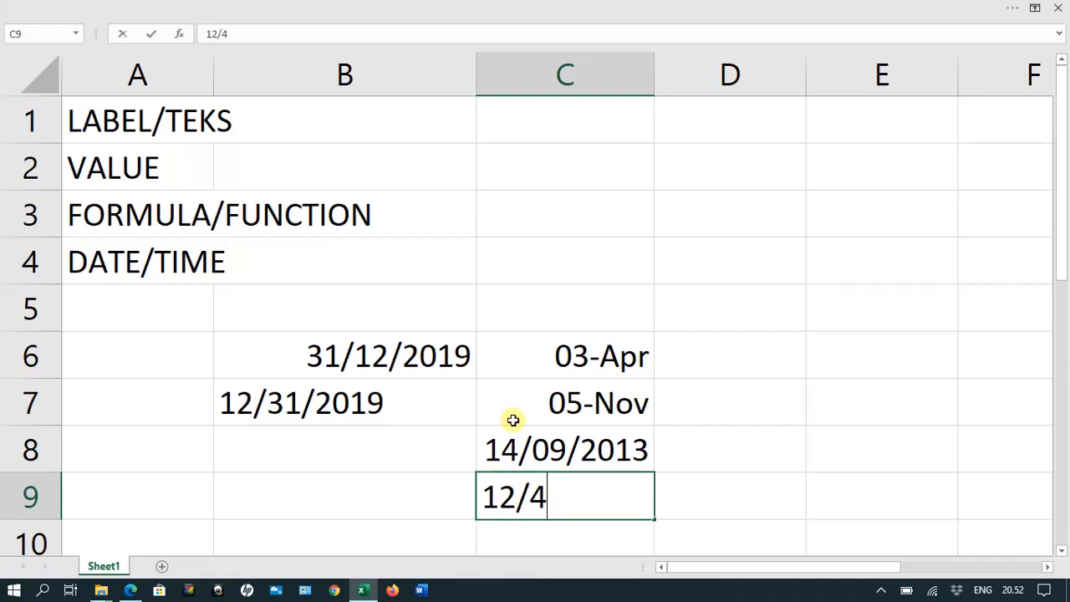
{"action": "type", "text": "/19"}
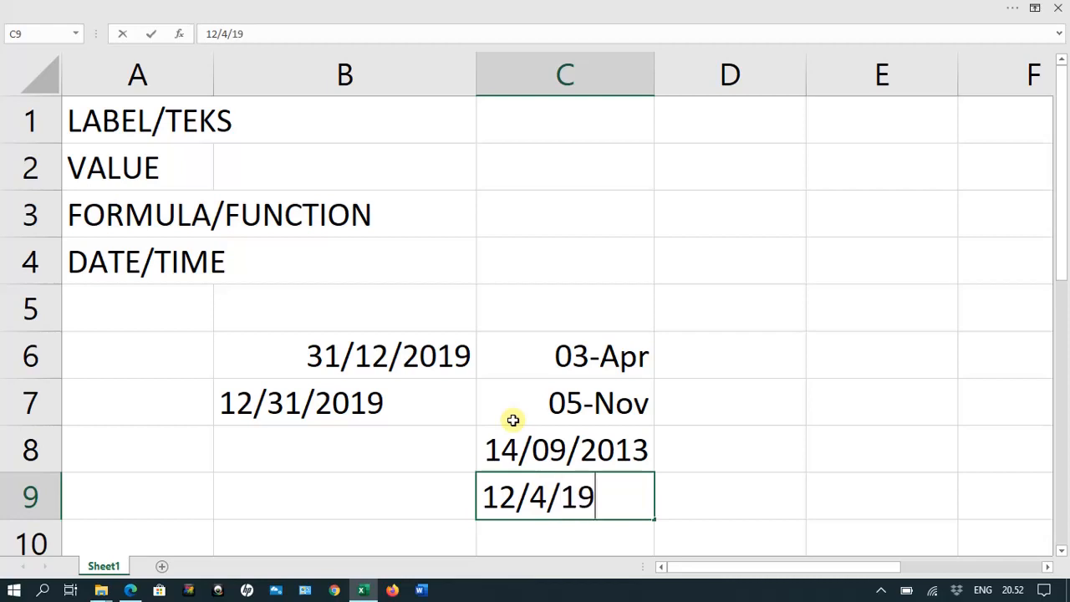
{"action": "type", "text": "95"}
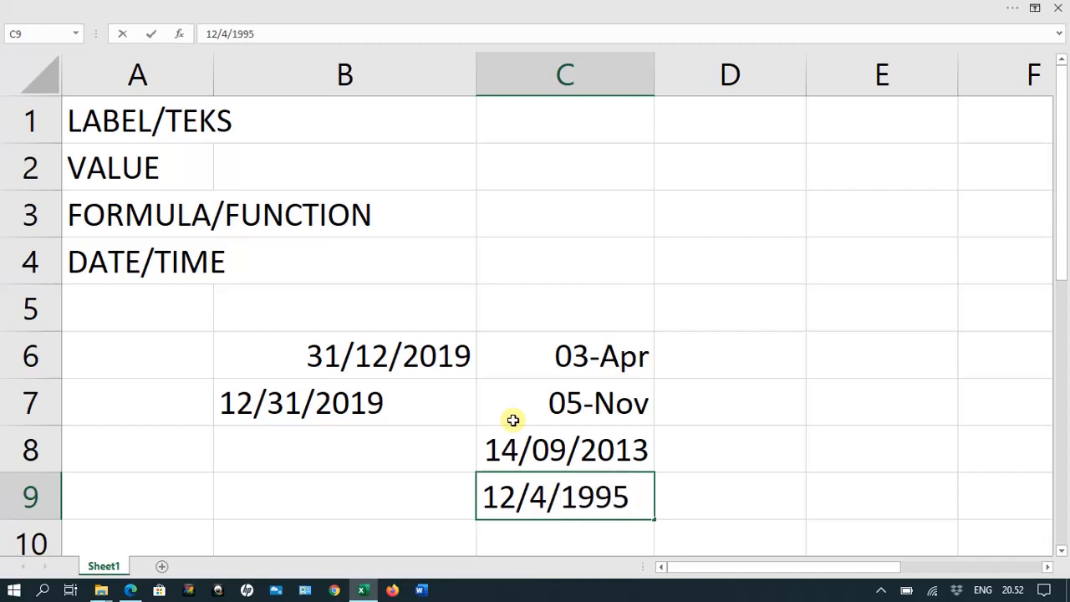
{"action": "key", "text": "Return"}
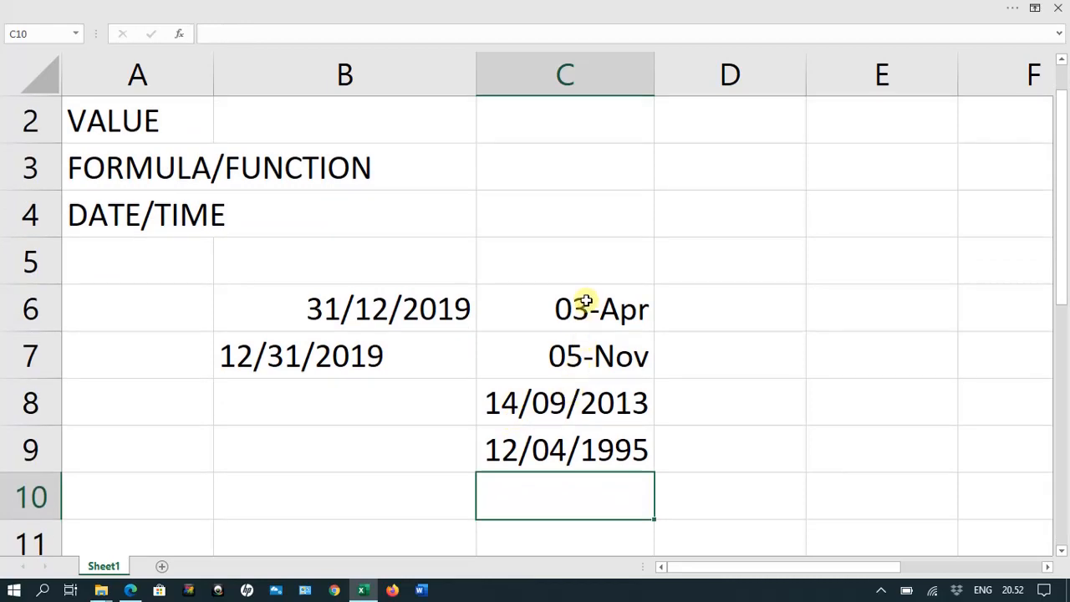
- Highlight the dates in C6:C9 and widen column C slightly
{"action": "left_click_drag", "start_coordinate": [573, 305], "coordinate": [573, 426]}
{"action": "left_click", "coordinate": [511, 418]}
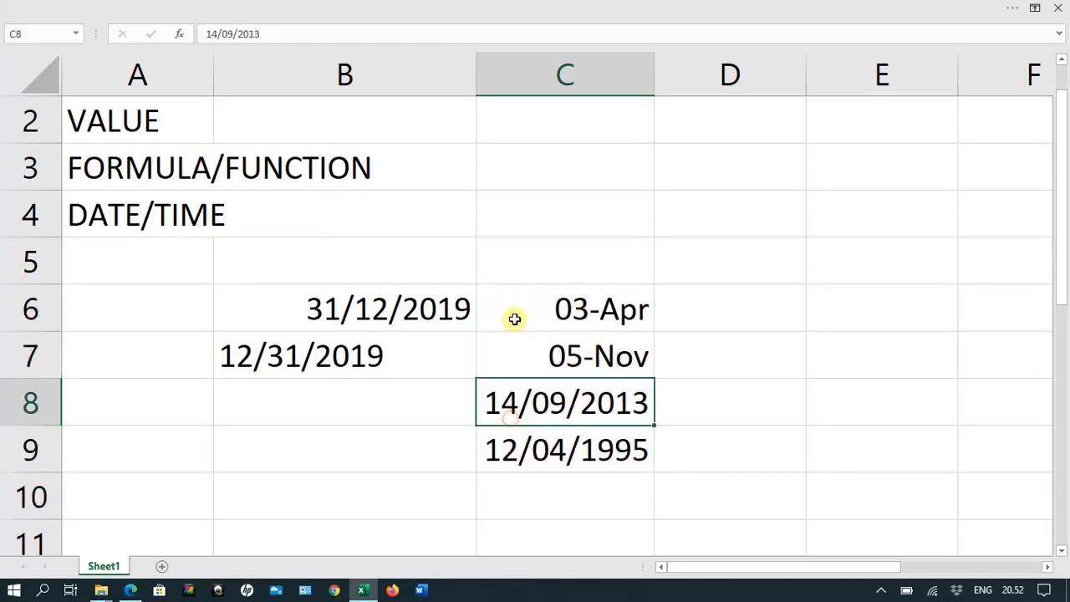
{"action": "left_click_drag", "start_coordinate": [513, 317], "coordinate": [521, 447]}
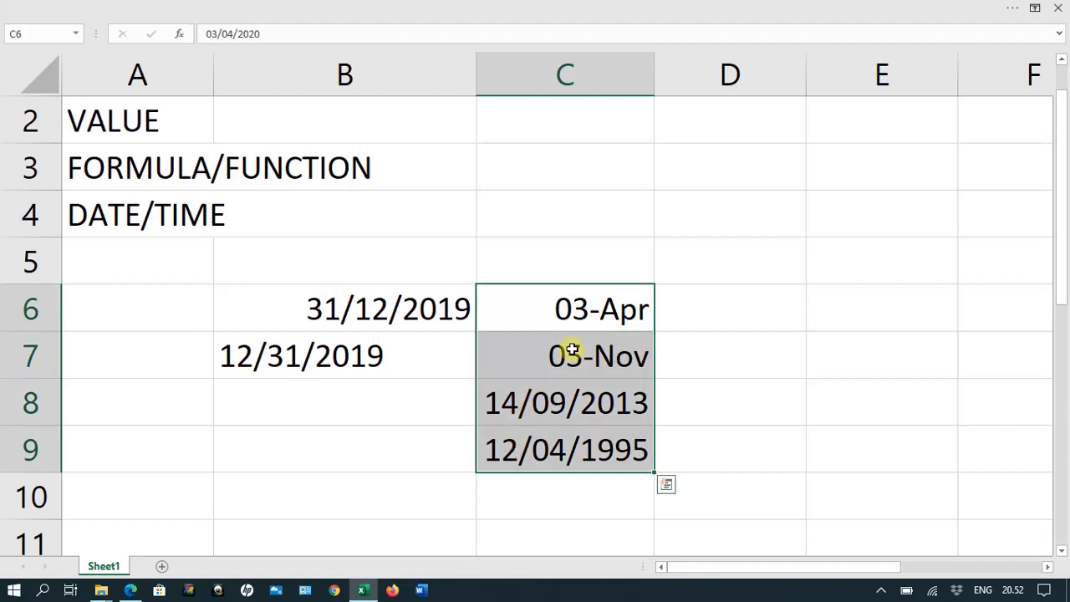
{"action": "left_click_drag", "start_coordinate": [652, 93], "coordinate": [685, 94]}
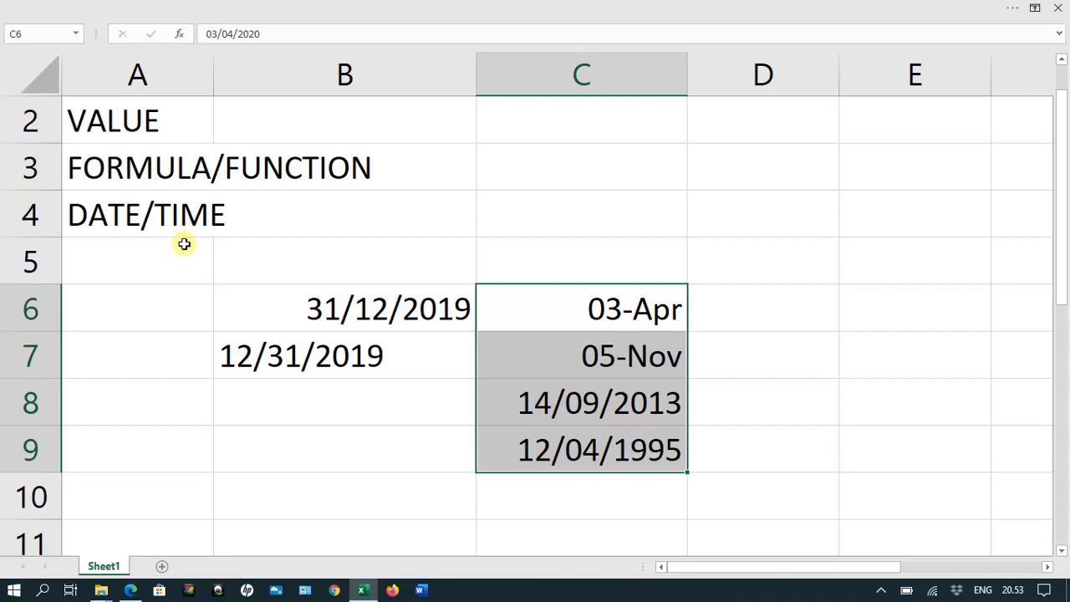
{"action": "left_click", "coordinate": [568, 341]}
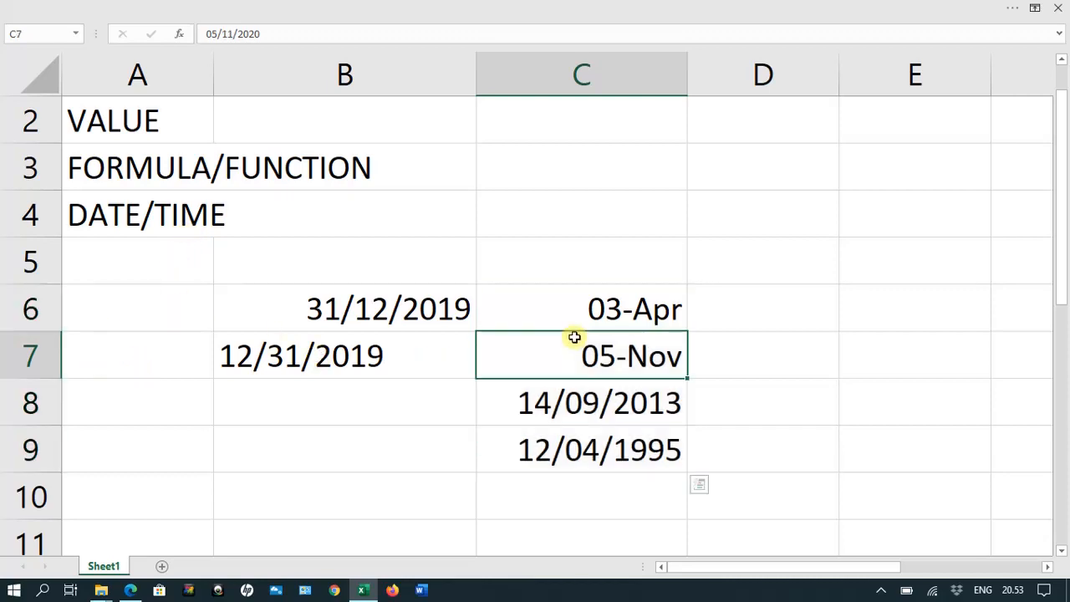
{"action": "left_click_drag", "start_coordinate": [592, 310], "coordinate": [590, 443]}
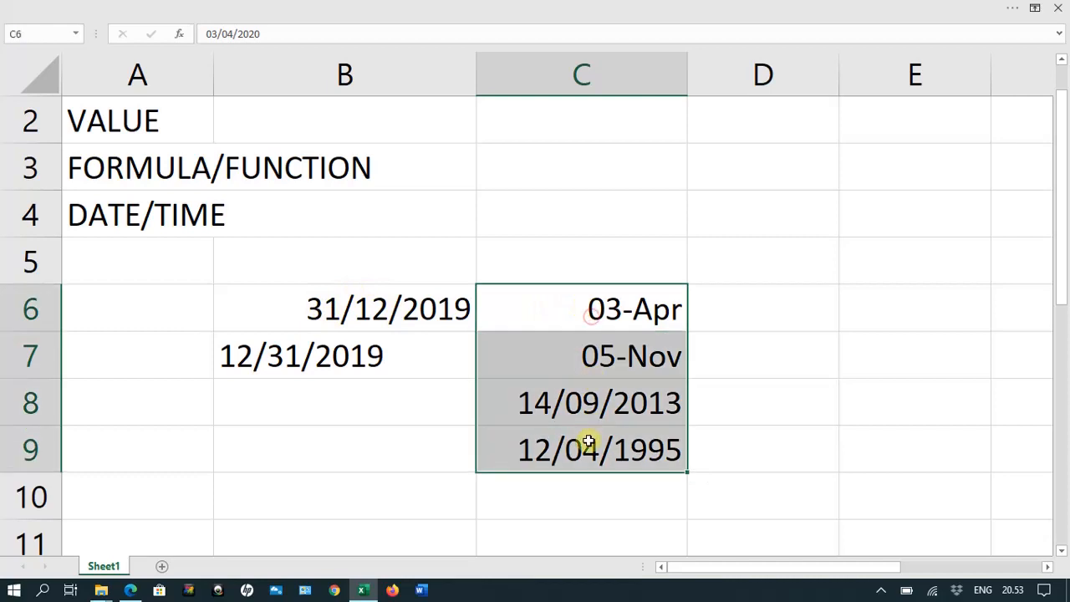
{"action": "left_click", "coordinate": [524, 354]}
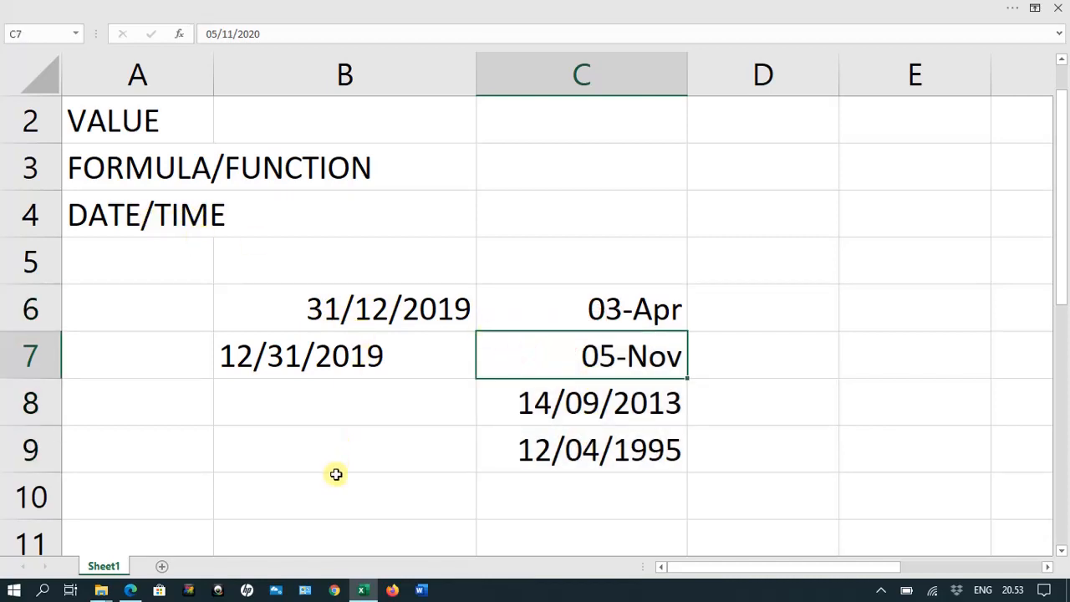
- Enter the formula =DATE(20;4;3) in cell B10 to build the 3 April date from year, month and day
{"action": "left_click", "coordinate": [334, 504]}
{"action": "double_click", "coordinate": [334, 507]}
{"action": "type", "text": "=D"}
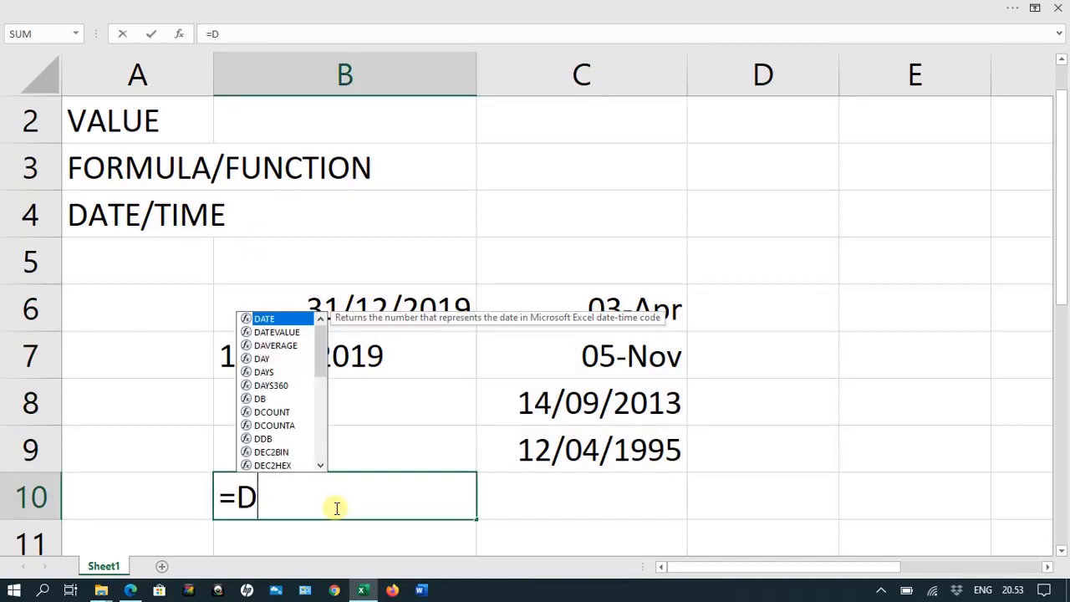
{"action": "type", "text": "AE"}
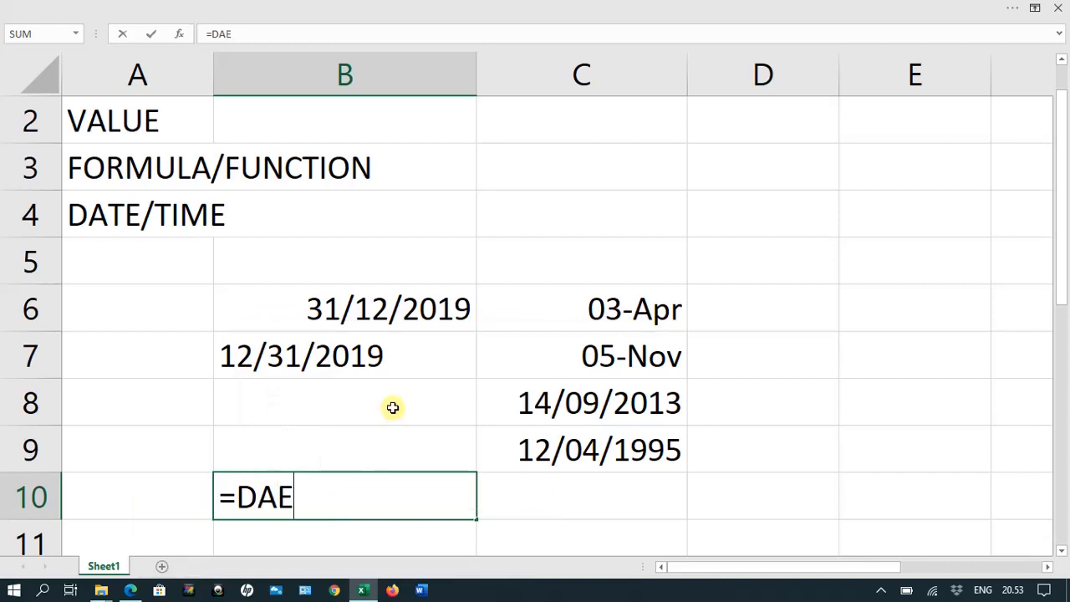
{"action": "key", "text": "BackSpace"}
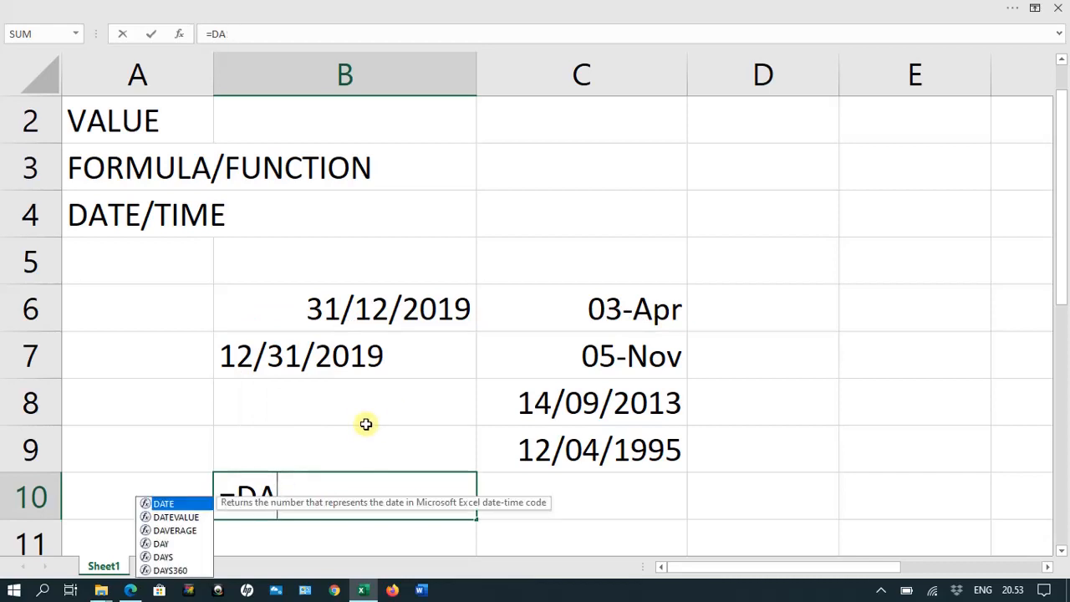
{"action": "key", "text": "Tab"}
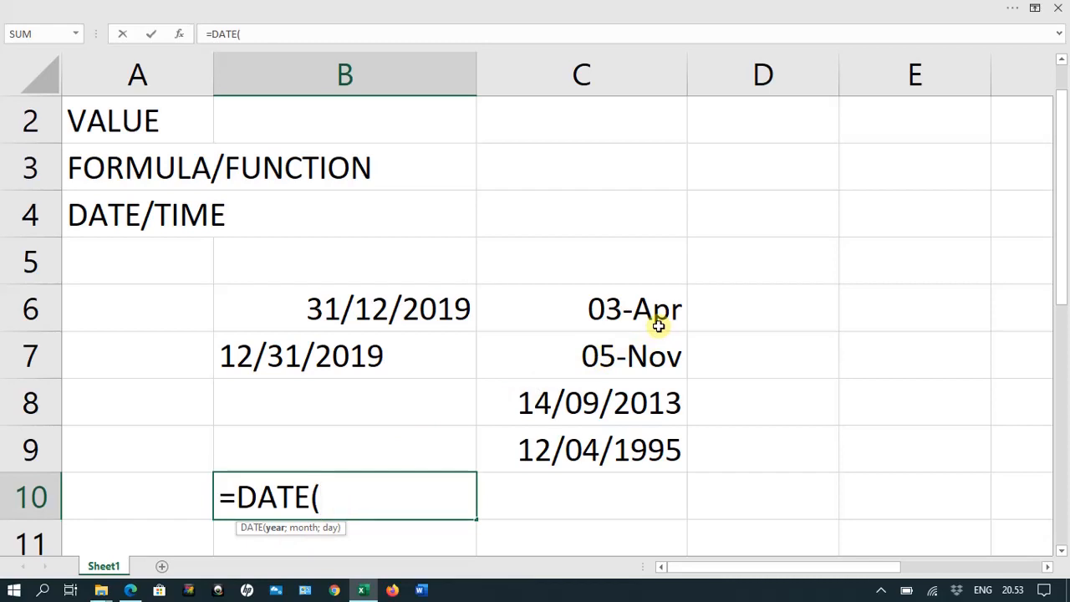
{"action": "type", "text": "20;"}
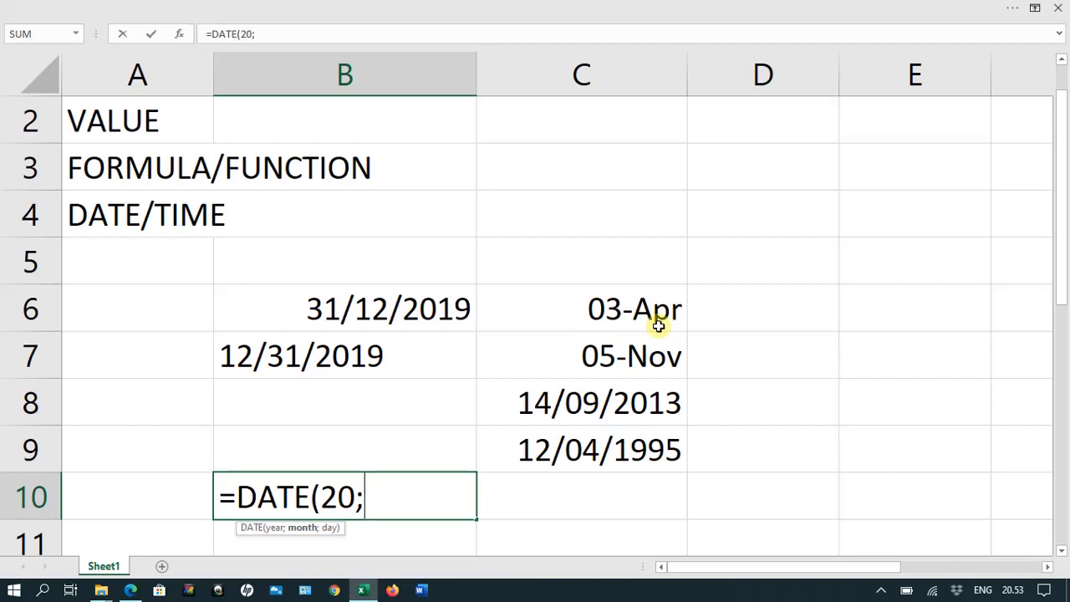
{"action": "type", "text": "4;"}
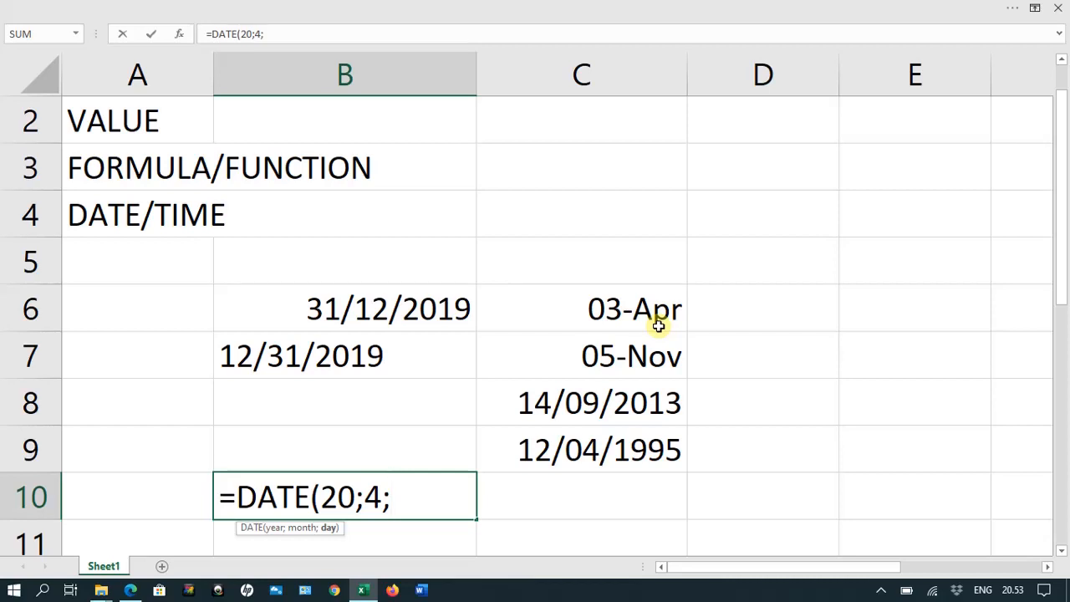
{"action": "type", "text": "3)"}
{"action": "key", "text": "Return"}
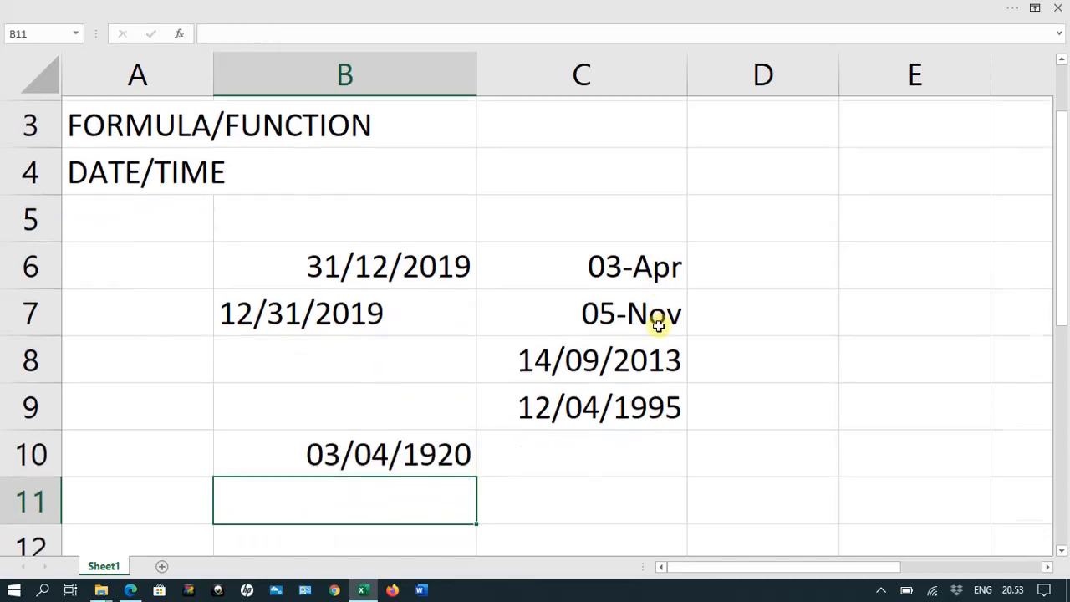
- Correct the year argument of the DATE formula in B10 to 2020
{"action": "left_click", "coordinate": [407, 456]}
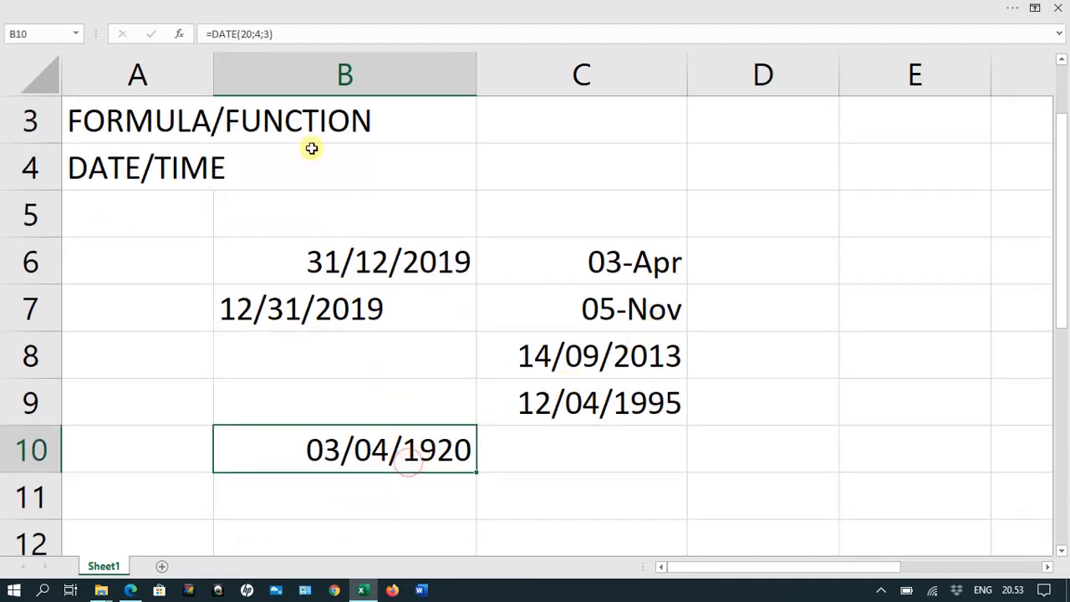
{"action": "left_click", "coordinate": [240, 34]}
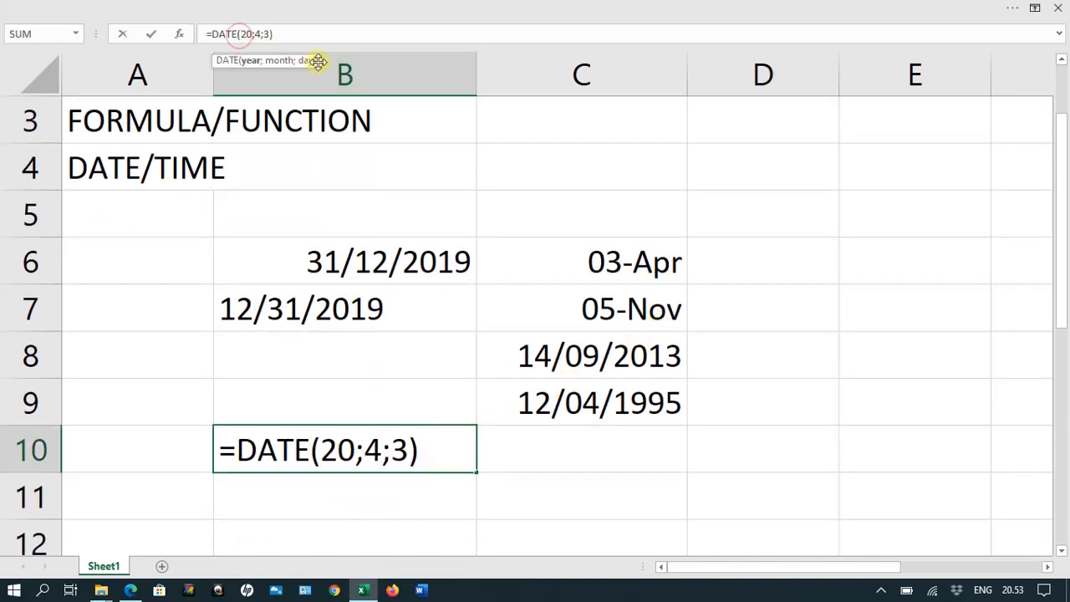
{"action": "type", "text": "20"}
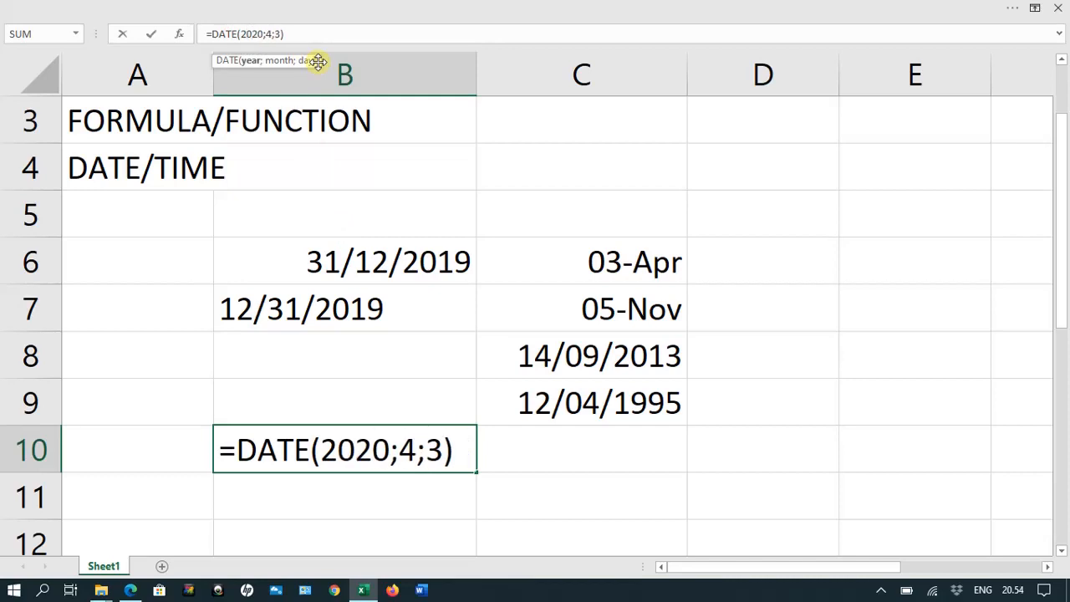
{"action": "key", "text": "Return"}
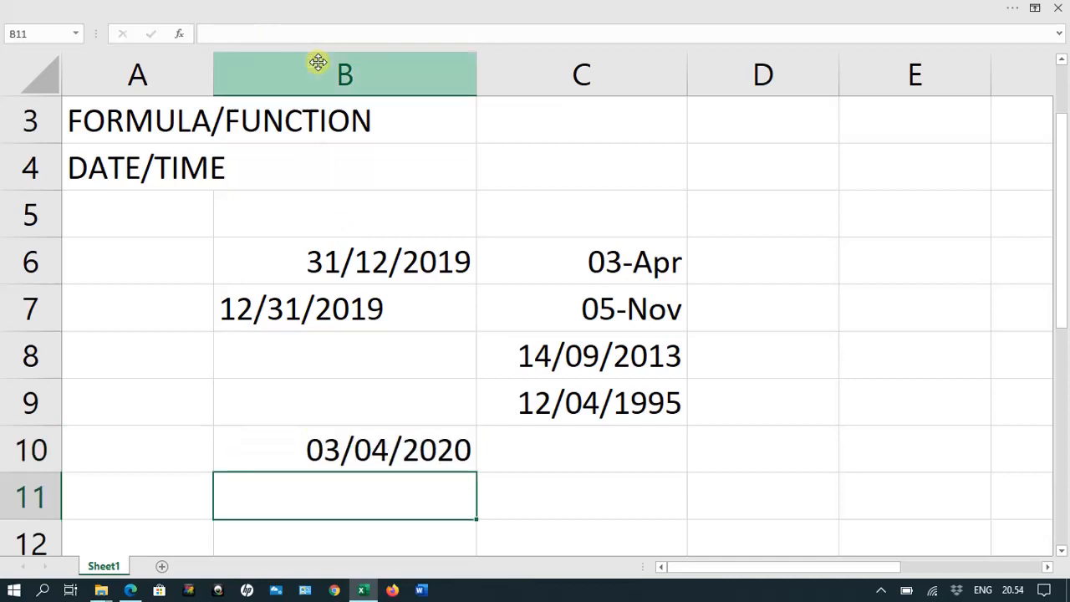
- Move the DATE formula from B10 to D6 and fit column D's width to its contents
{"action": "left_click", "coordinate": [388, 428]}
{"action": "left_click", "coordinate": [807, 262]}
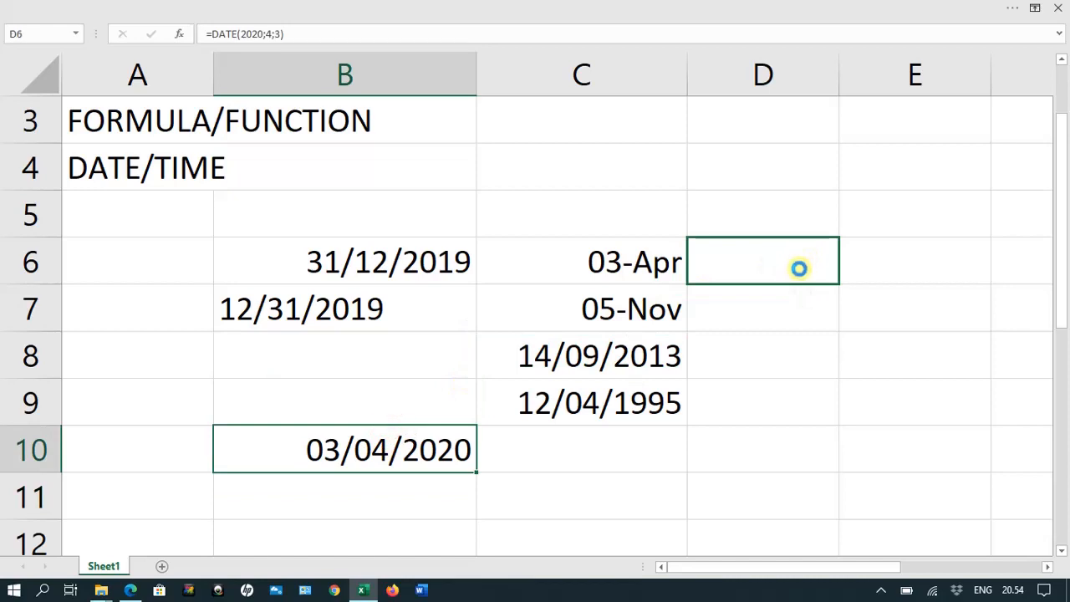
{"action": "left_click", "coordinate": [775, 315]}
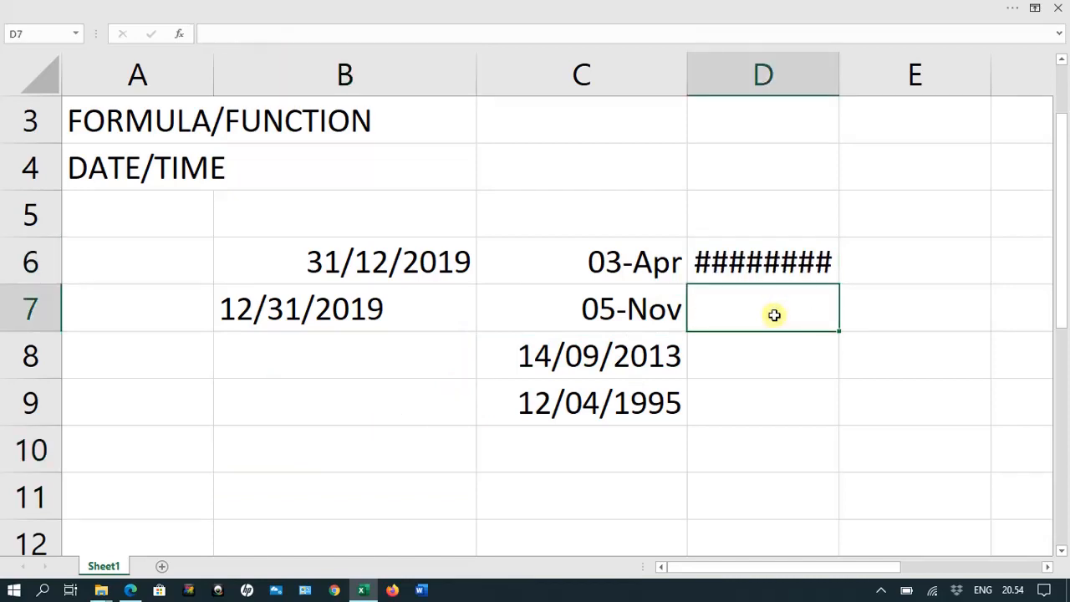
{"action": "double_click", "coordinate": [838, 77]}
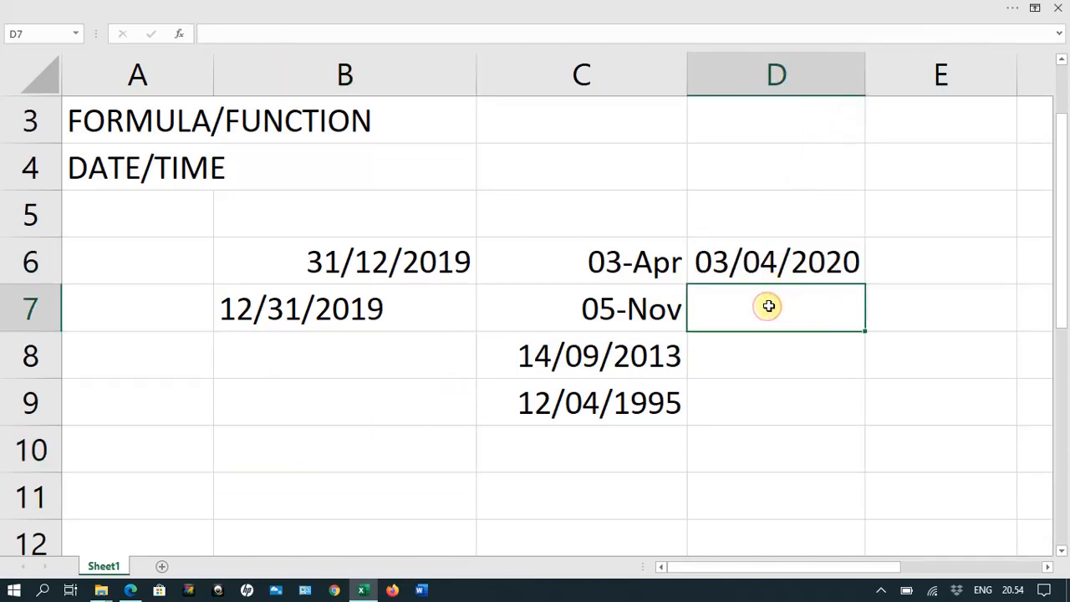
- Enter the formula =DATE(2020;11;5) in cell D7 to build the 5 November date
{"action": "type", "text": "=DATE("}
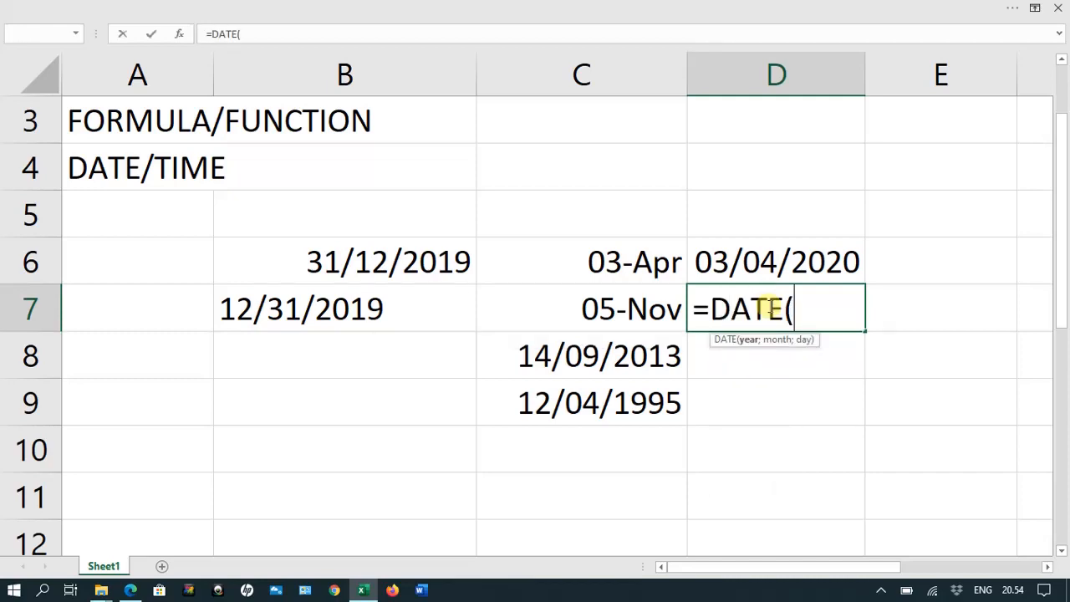
{"action": "key", "text": "Return"}
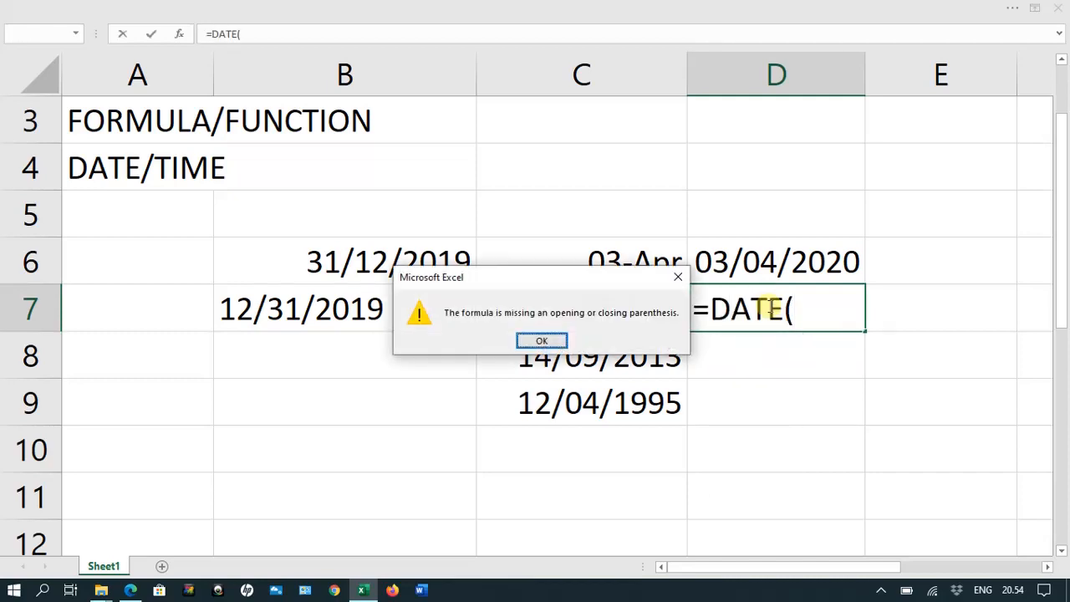
{"action": "key", "text": "Return"}
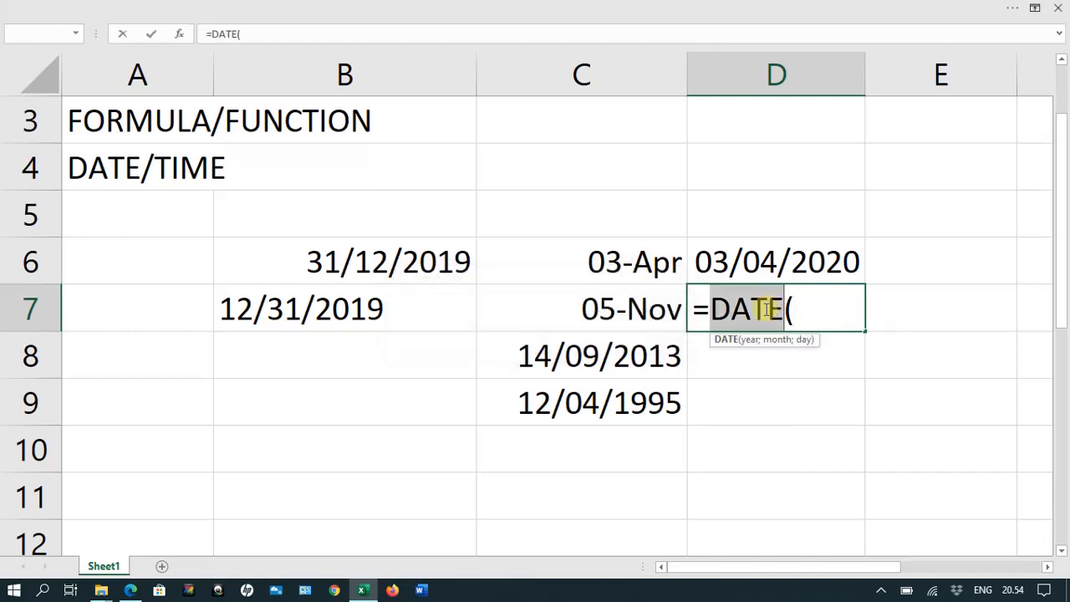
{"action": "left_click", "coordinate": [809, 311]}
{"action": "type", "text": "202"}
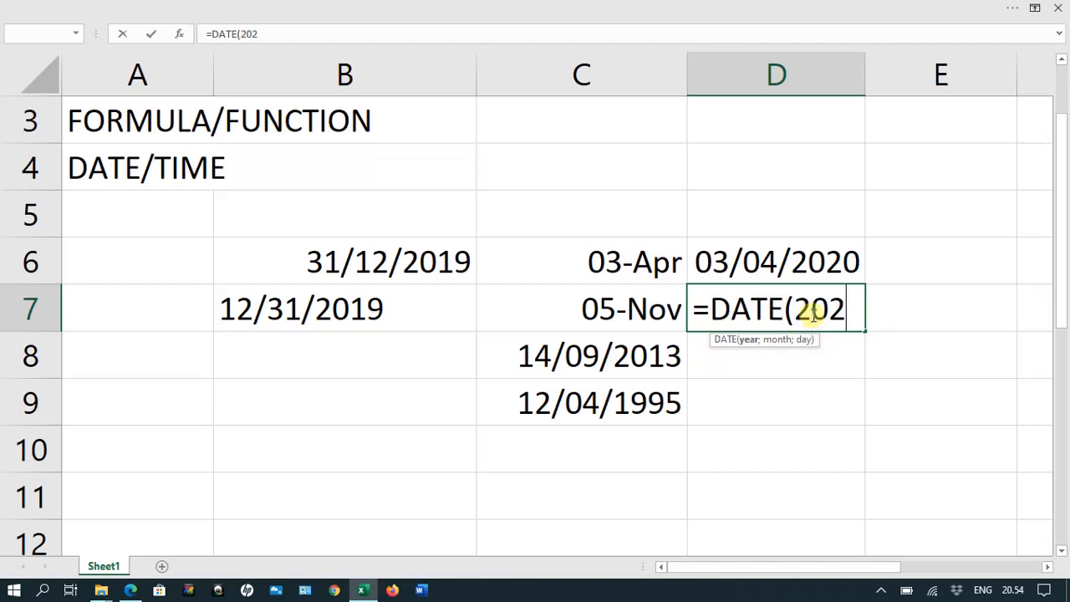
{"action": "type", "text": "0;"}
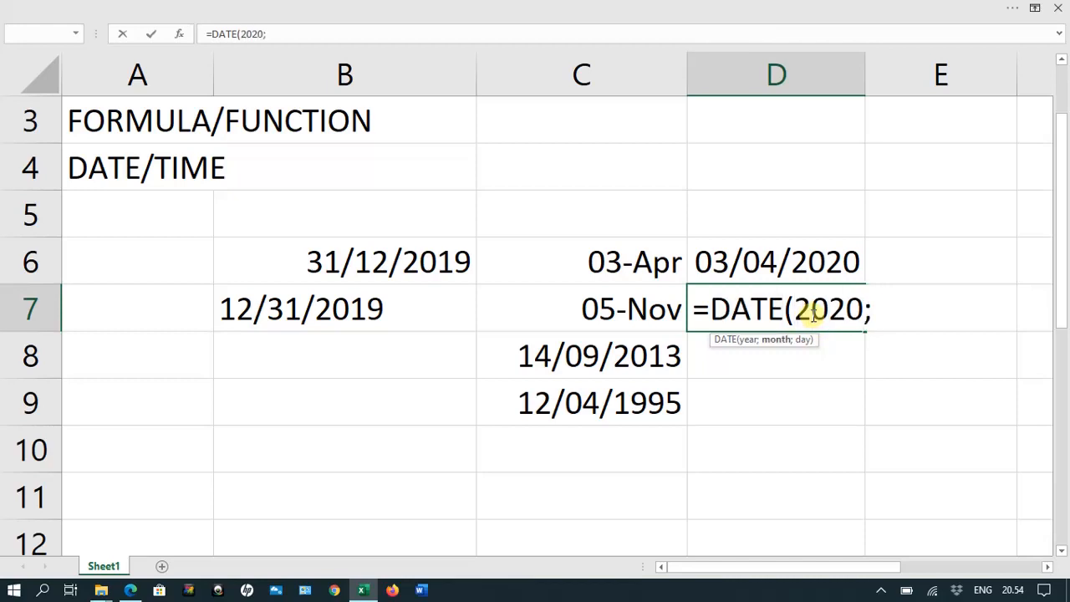
{"action": "type", "text": "11;5"}
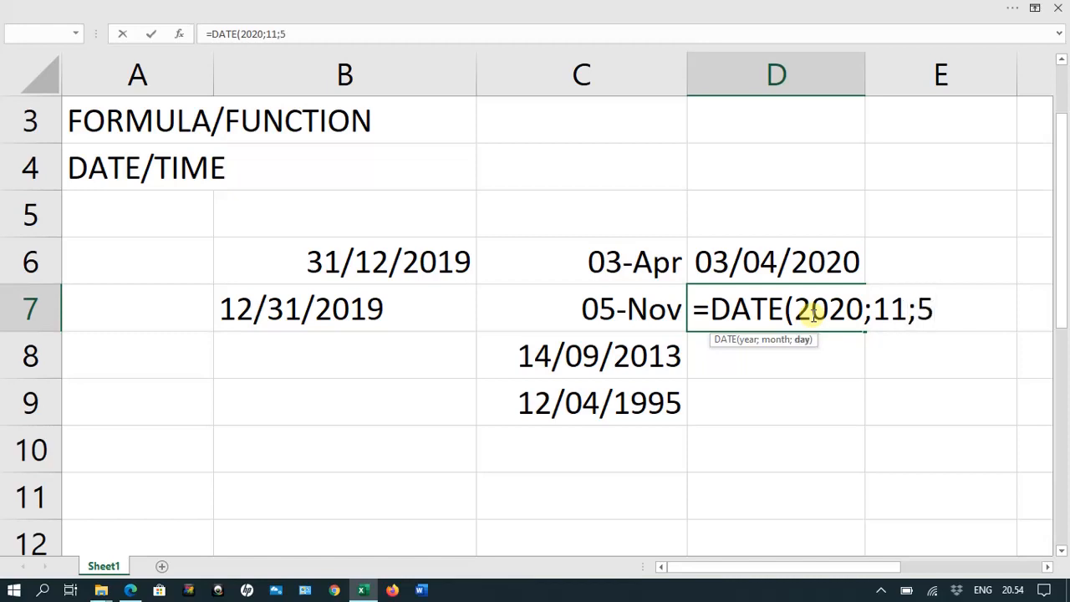
{"action": "type", "text": ")"}
{"action": "key", "text": "Return"}
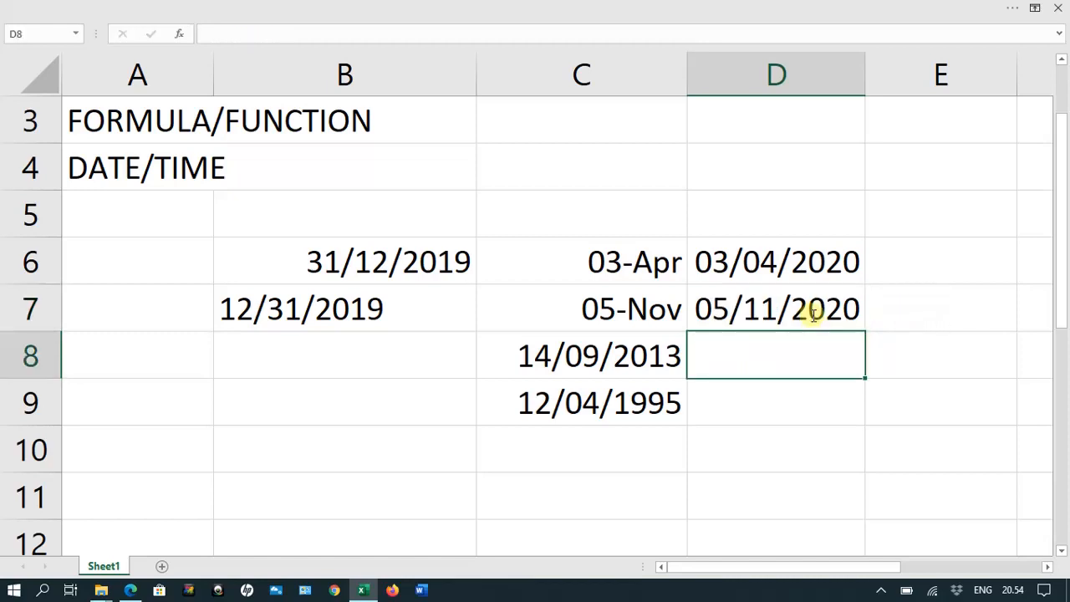
- Enter the formula =DATE(2013;9;14) in cell D8 to build the 14 September date
{"action": "type", "text": "=DA"}
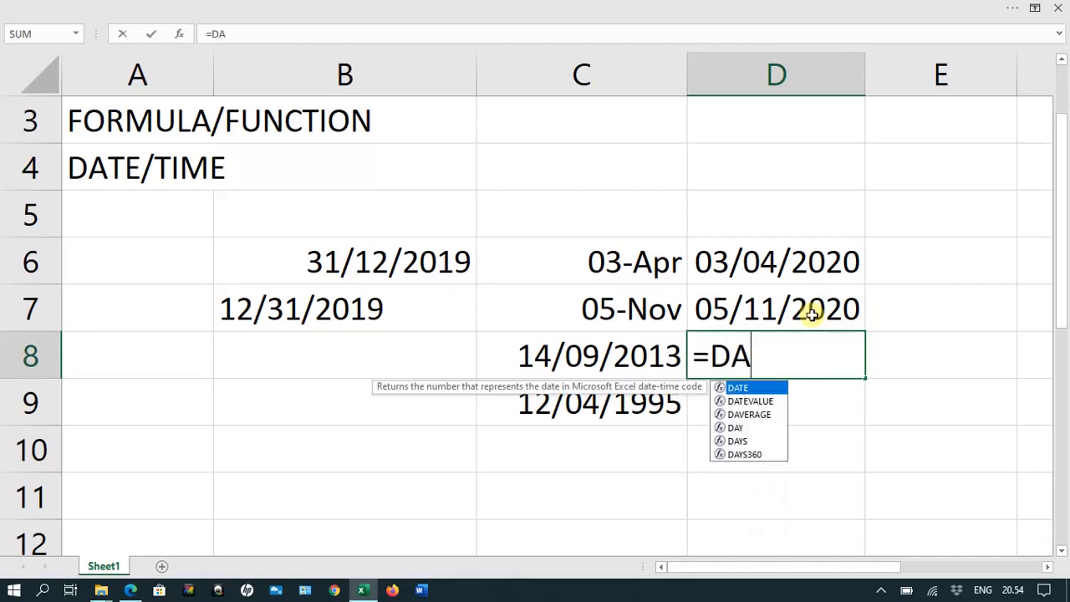
{"action": "key", "text": "Tab"}
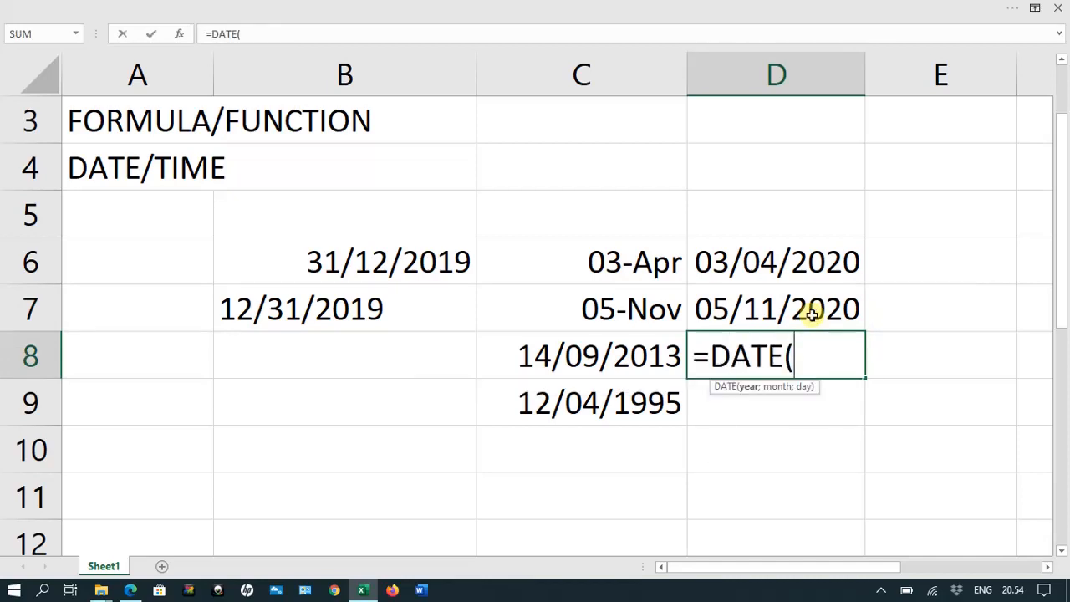
{"action": "type", "text": "2013"}
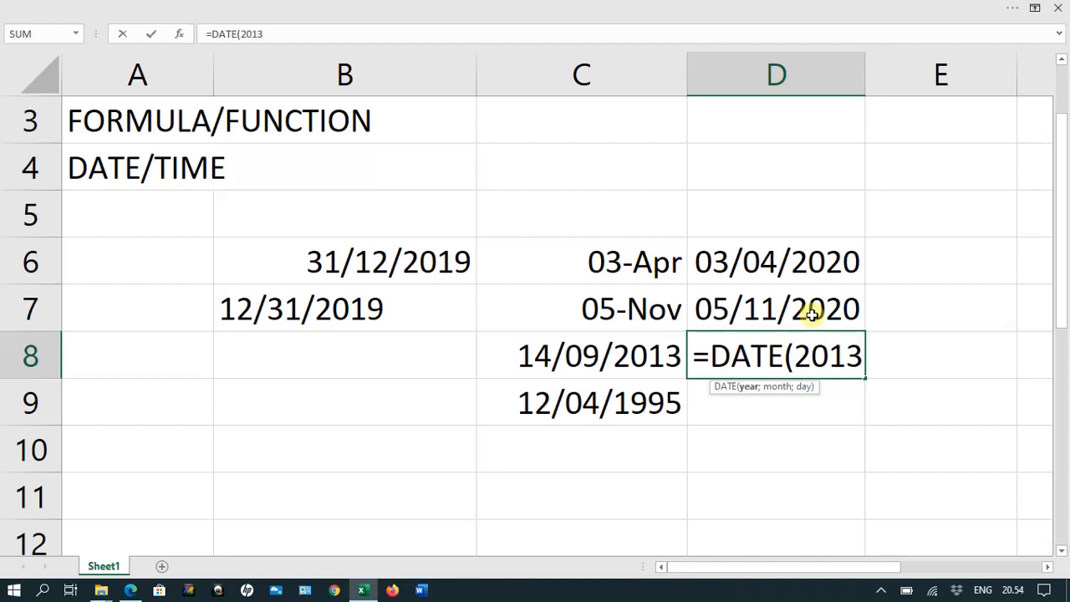
{"action": "type", "text": ";"}
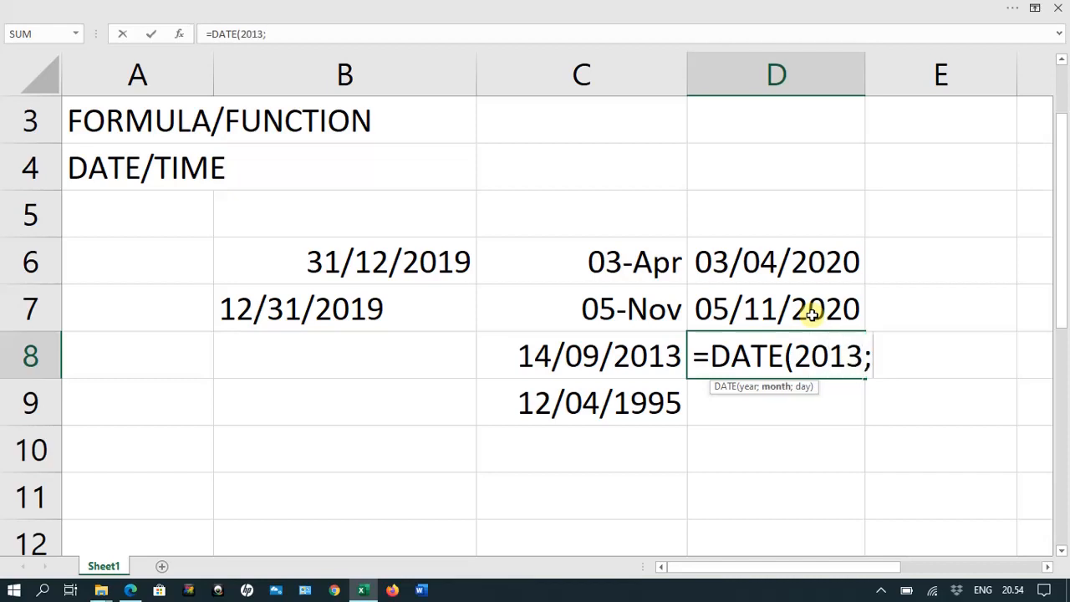
{"action": "type", "text": "9;"}
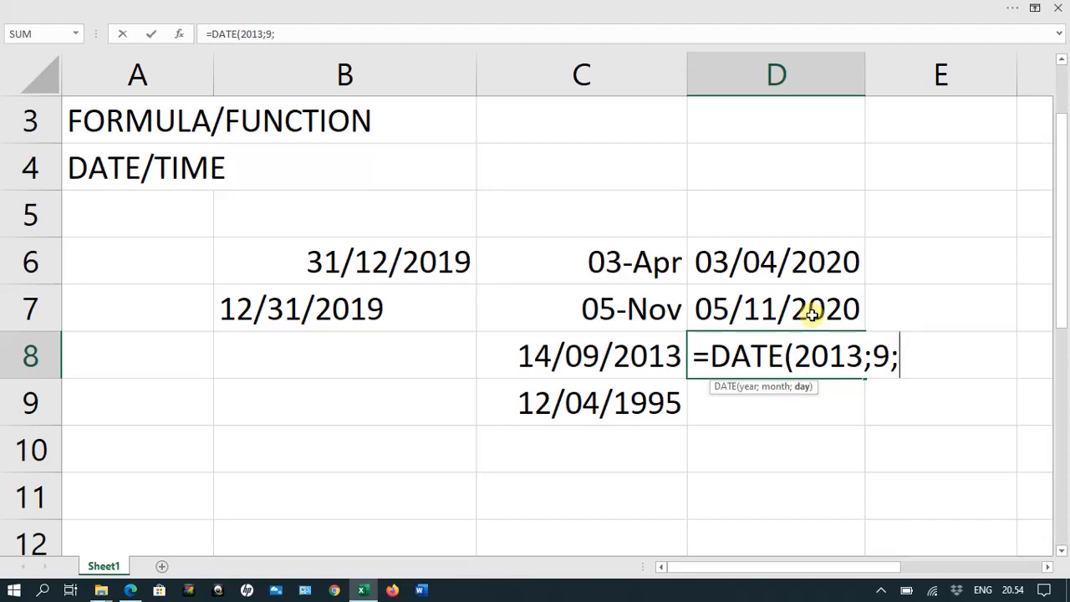
{"action": "type", "text": "14"}
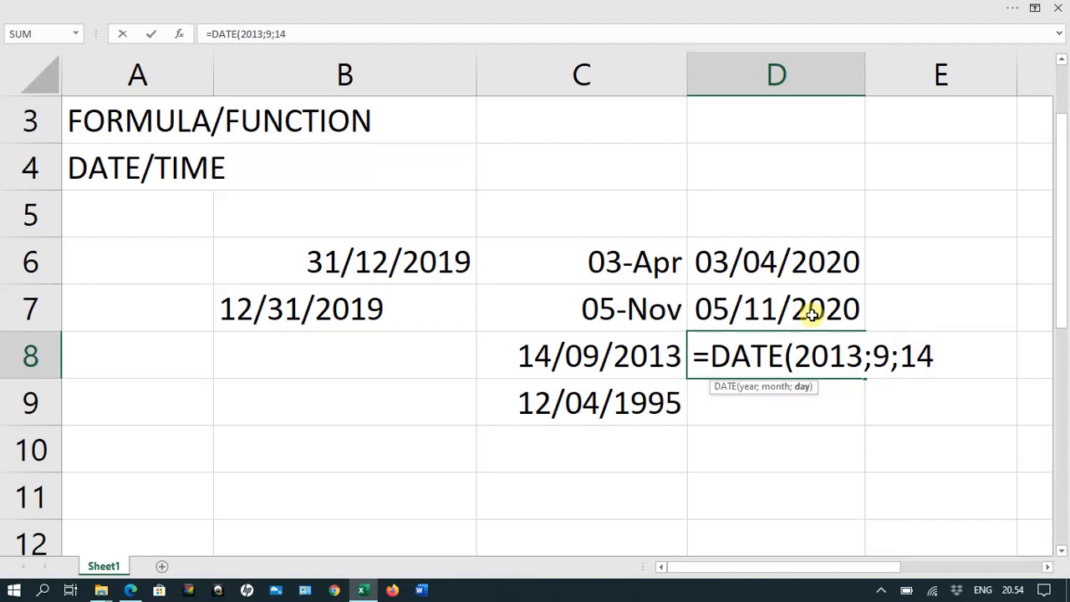
{"action": "type", "text": ")"}
{"action": "key", "text": "Return"}
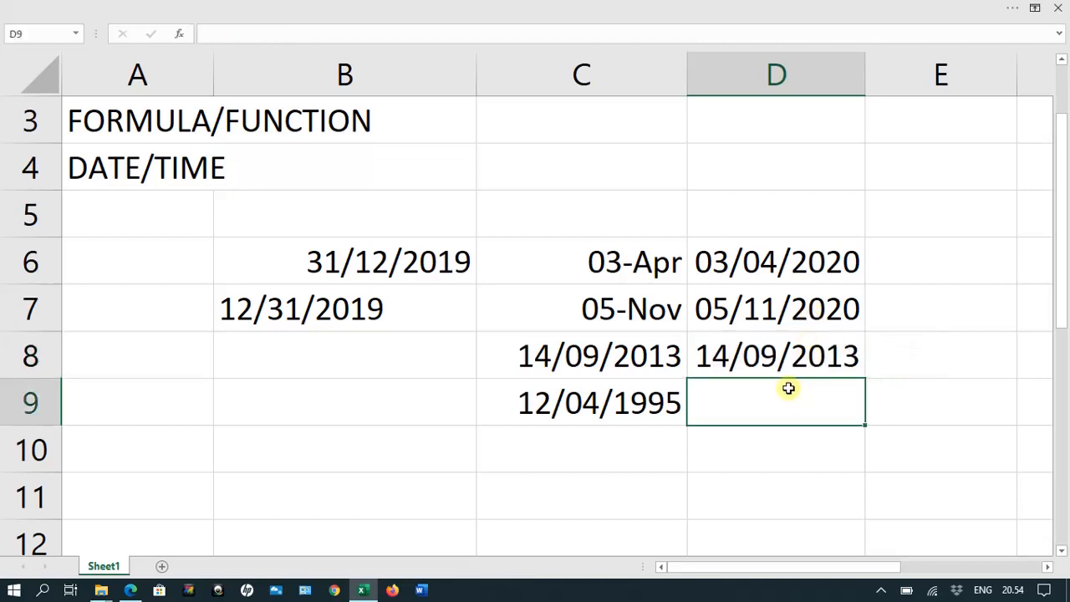
- Examine the arguments of the DATE formula in D8 and compare the directly typed dates in C6:C9 with the DATE formulas in column D
{"action": "left_click", "coordinate": [759, 343]}
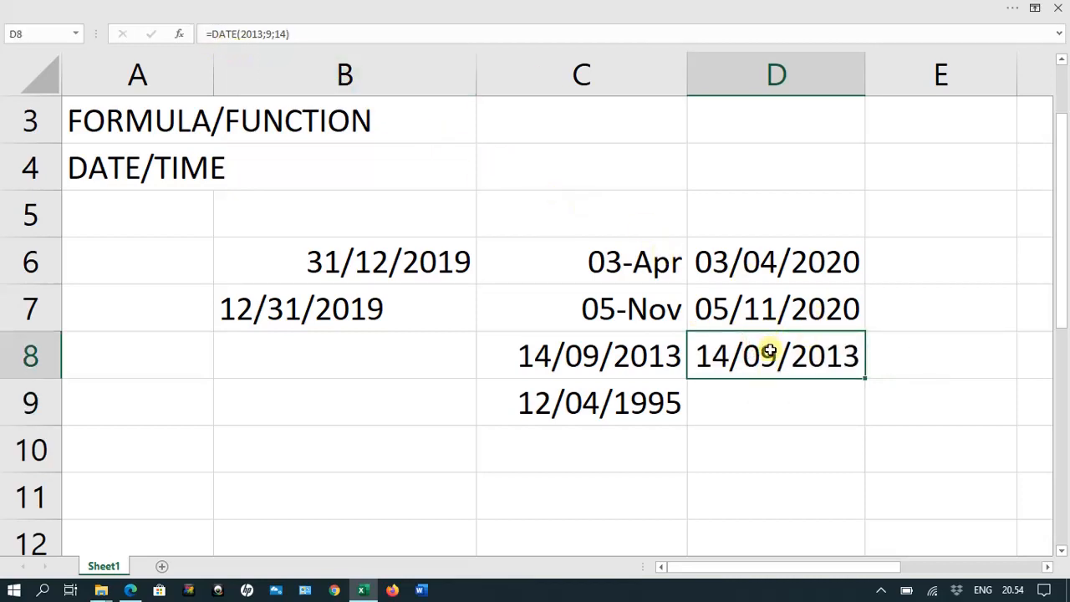
{"action": "double_click", "coordinate": [768, 351]}
{"action": "left_click", "coordinate": [791, 356]}
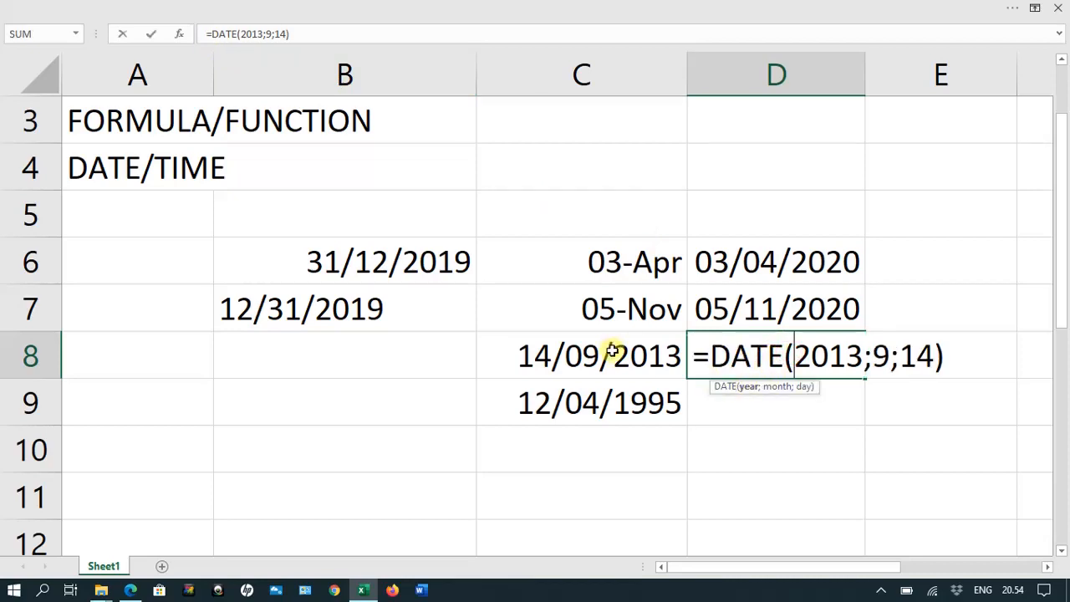
{"action": "left_click", "coordinate": [610, 351]}
{"action": "key", "text": "Escape"}
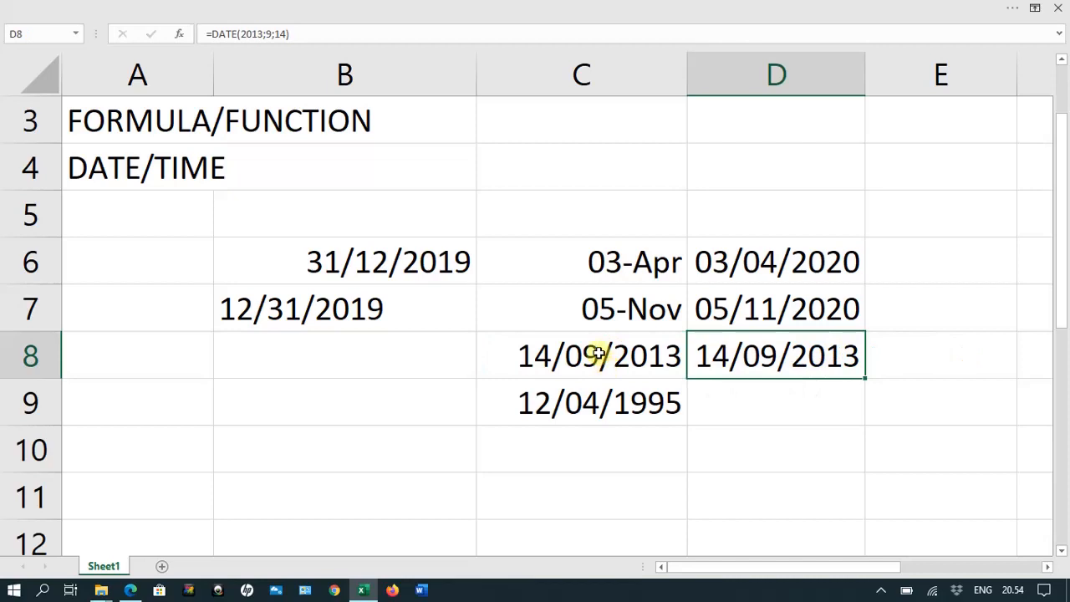
{"action": "left_click", "coordinate": [602, 355]}
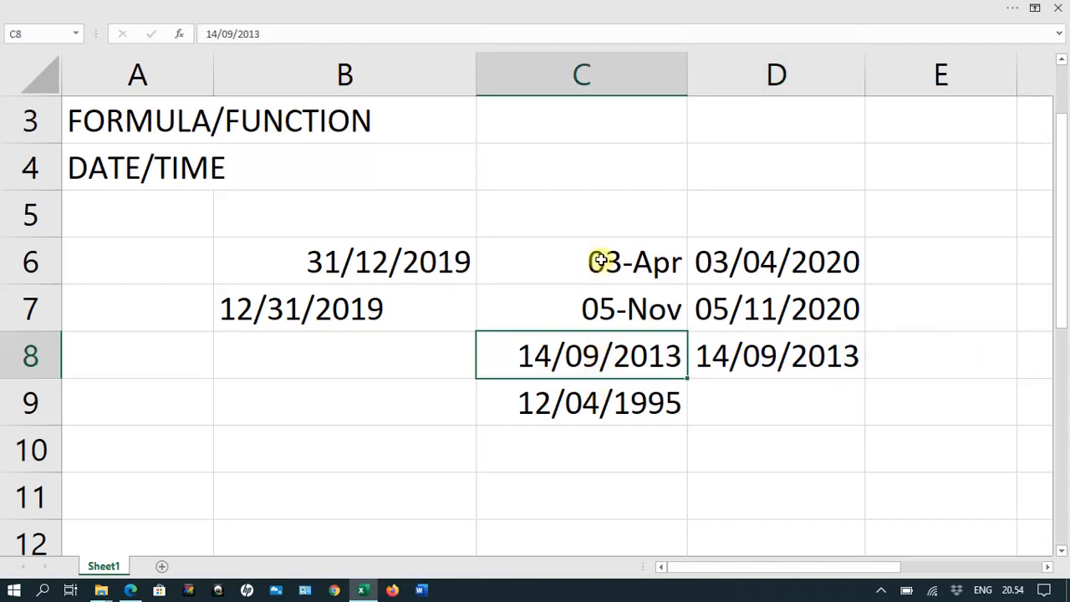
{"action": "left_click_drag", "start_coordinate": [600, 260], "coordinate": [590, 410]}
{"action": "left_click", "coordinate": [727, 330]}
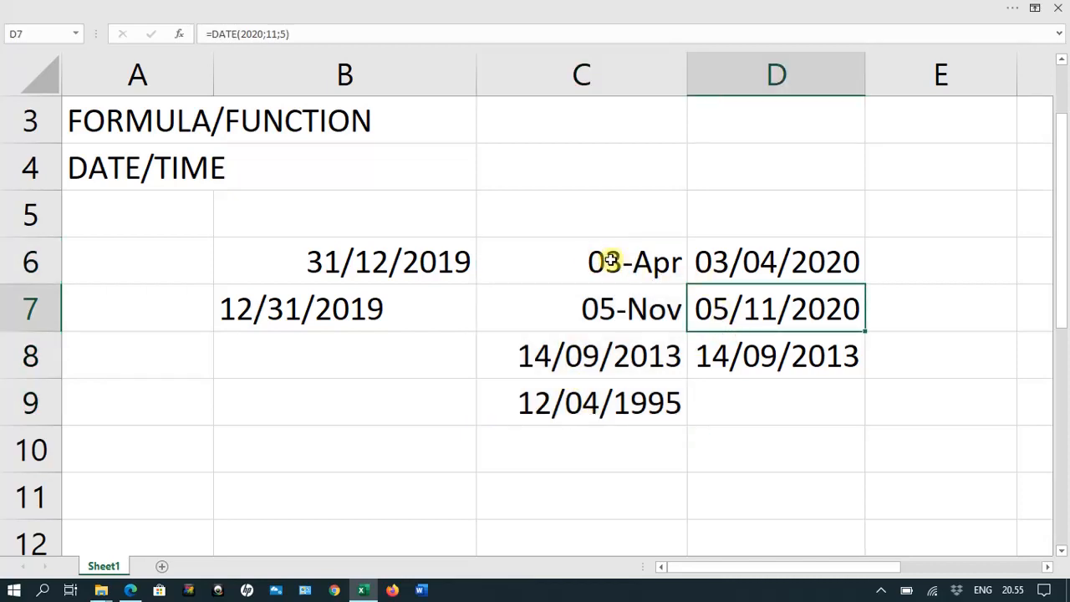
{"action": "left_click_drag", "start_coordinate": [610, 261], "coordinate": [619, 402]}
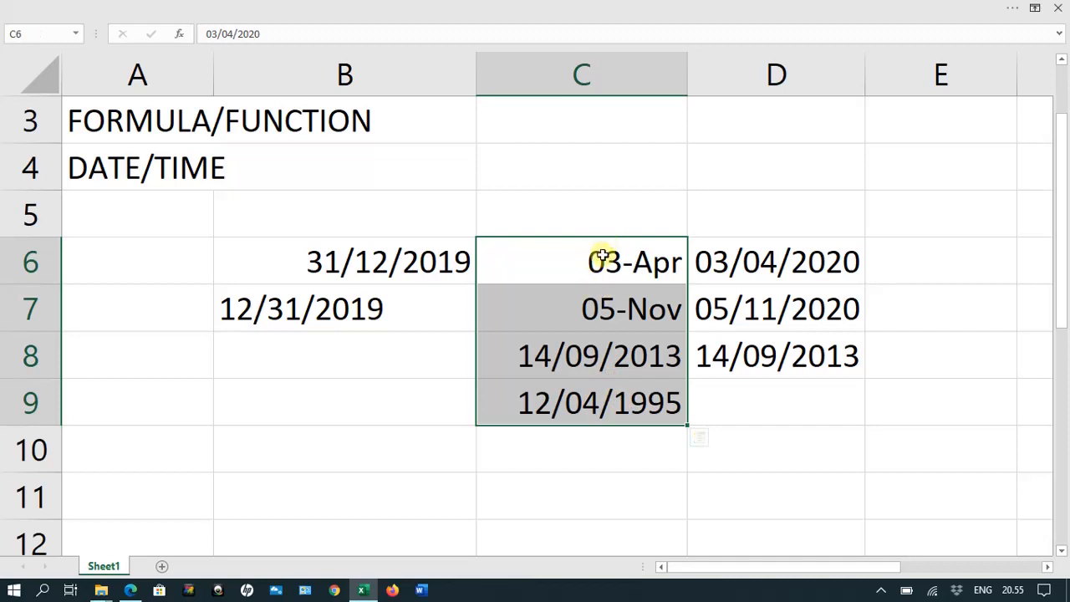
{"action": "left_click_drag", "start_coordinate": [706, 261], "coordinate": [717, 393]}
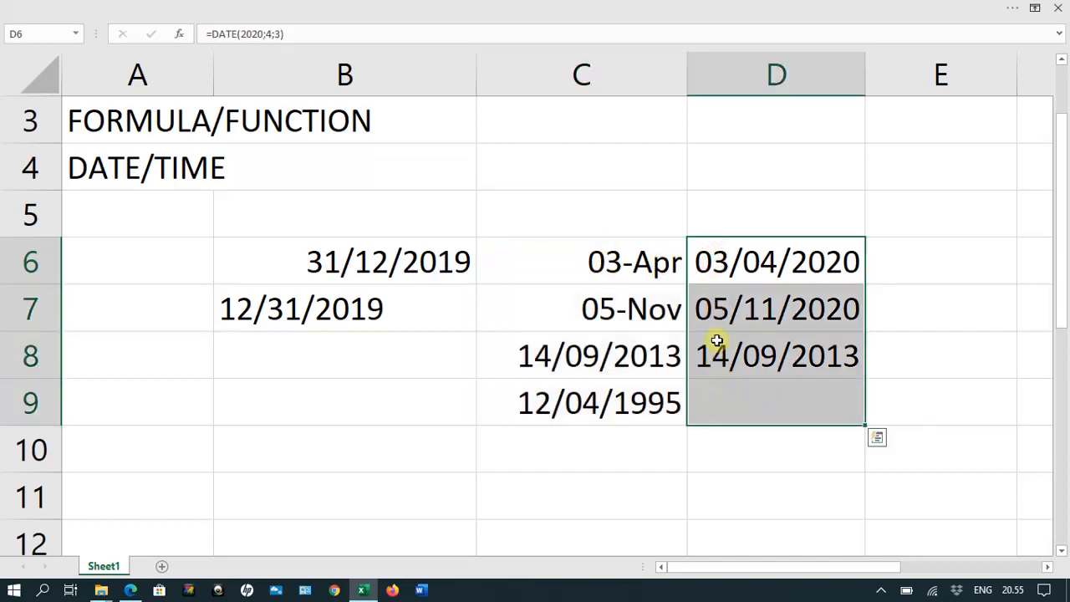
{"action": "left_click_drag", "start_coordinate": [732, 263], "coordinate": [734, 343]}
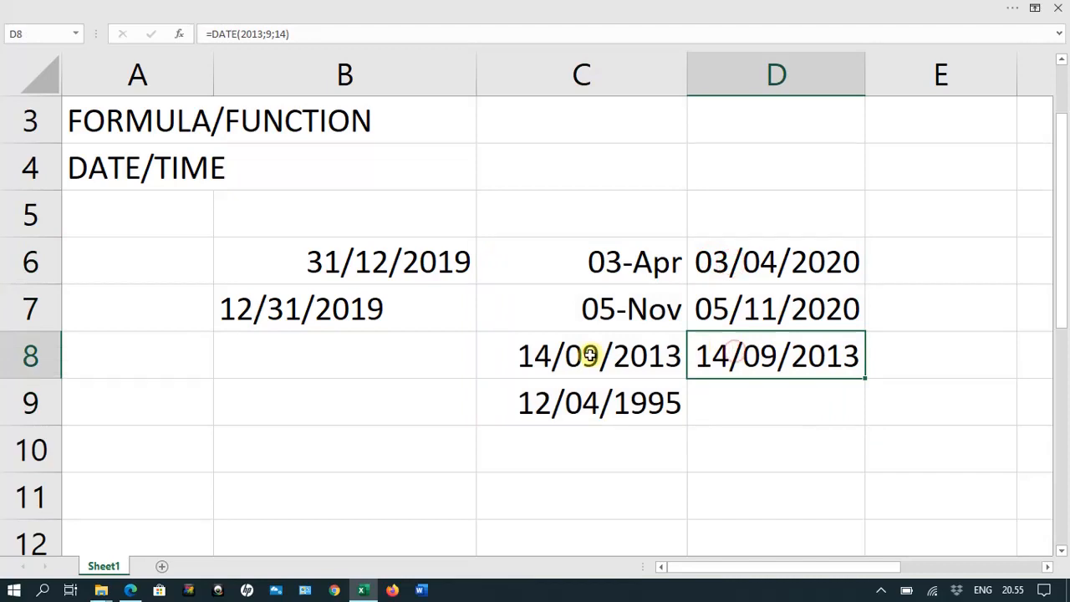
- Format C6:C9 with the Indonesian date type 14 Maret 2012 and fit column C's width to its contents
{"action": "left_click_drag", "start_coordinate": [571, 264], "coordinate": [575, 382]}
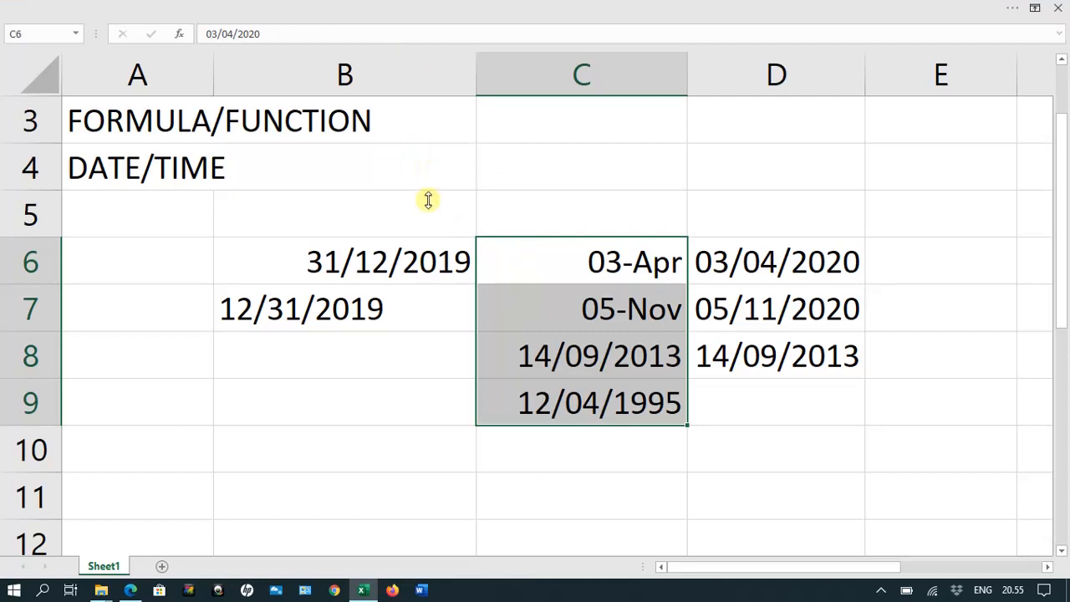
{"action": "key", "text": "ctrl+1"}
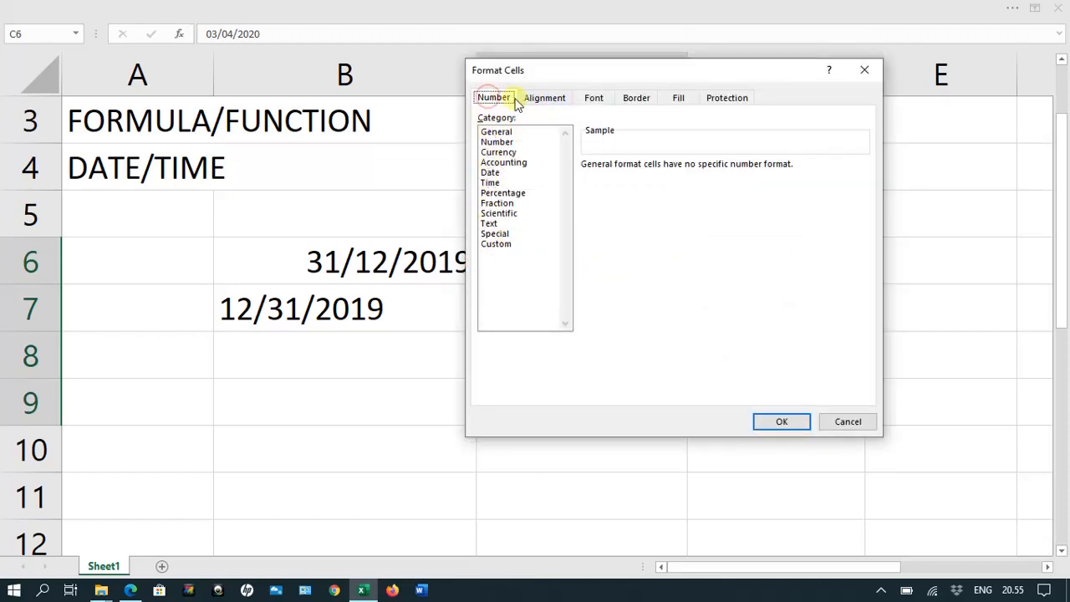
{"action": "left_click", "coordinate": [490, 172]}
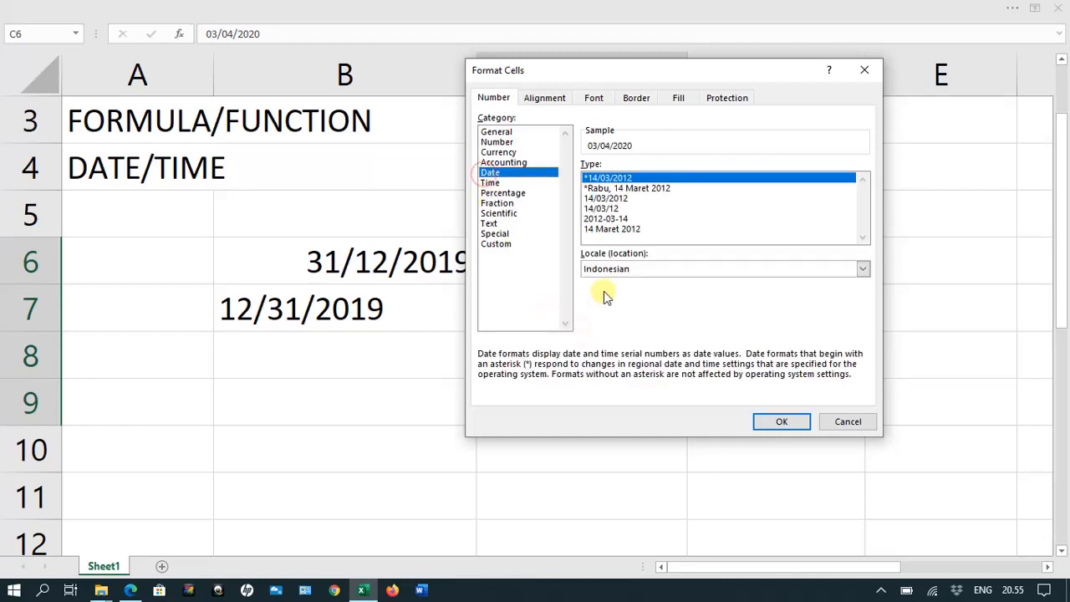
{"action": "left_click", "coordinate": [605, 228]}
{"action": "left_click", "coordinate": [604, 218]}
{"action": "left_click", "coordinate": [604, 208]}
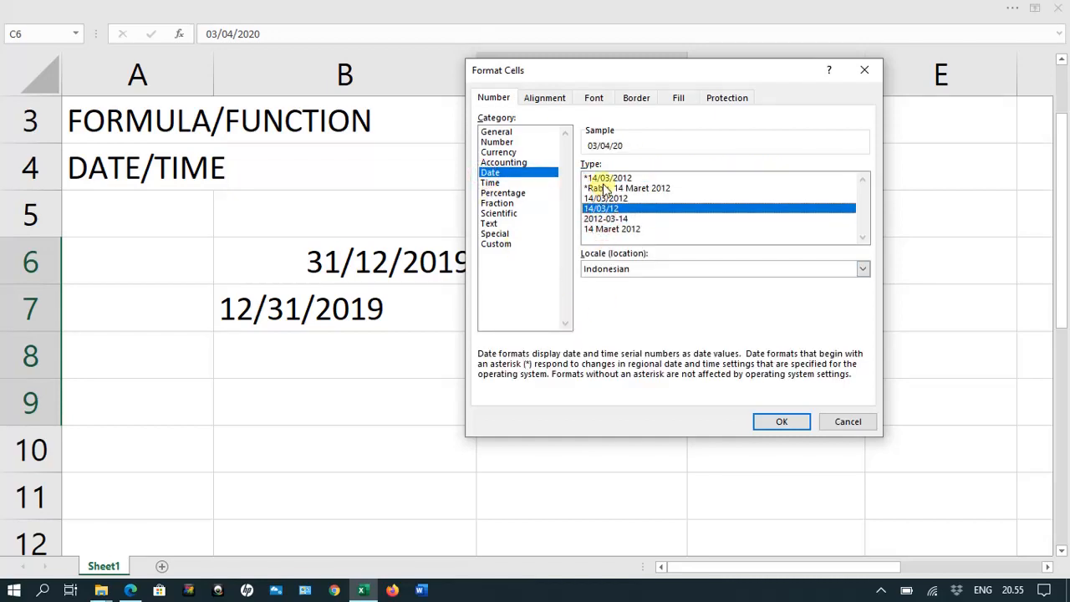
{"action": "left_click", "coordinate": [604, 227]}
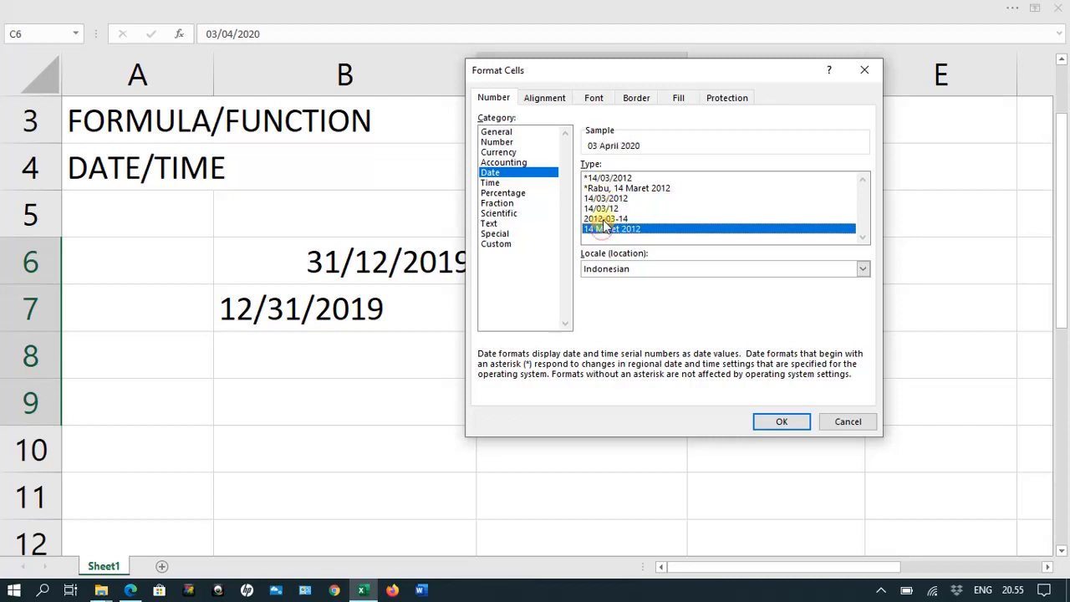
{"action": "left_click", "coordinate": [603, 218]}
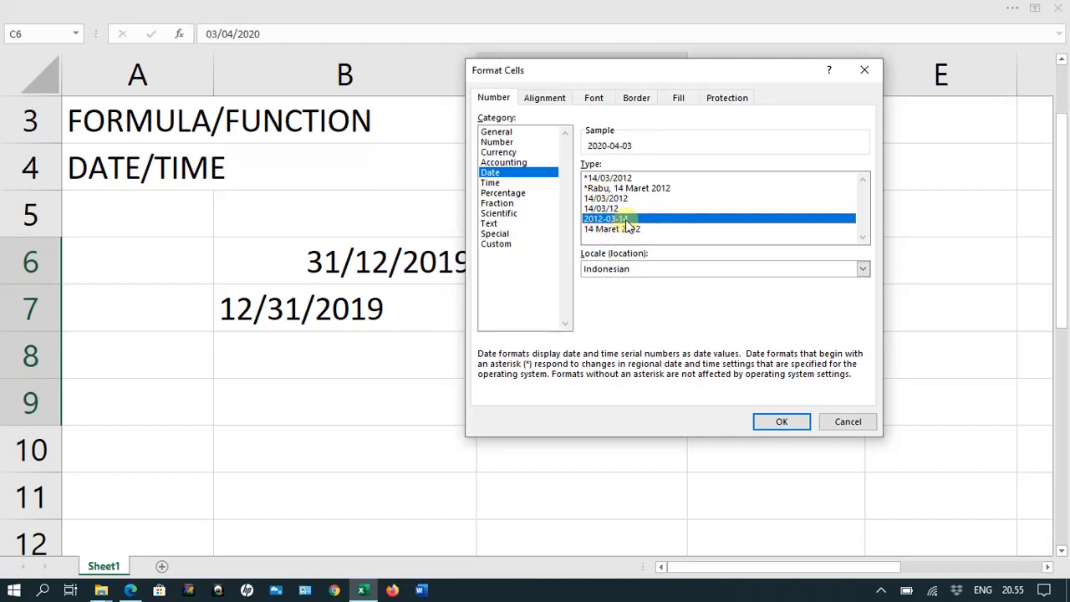
{"action": "left_click", "coordinate": [623, 228]}
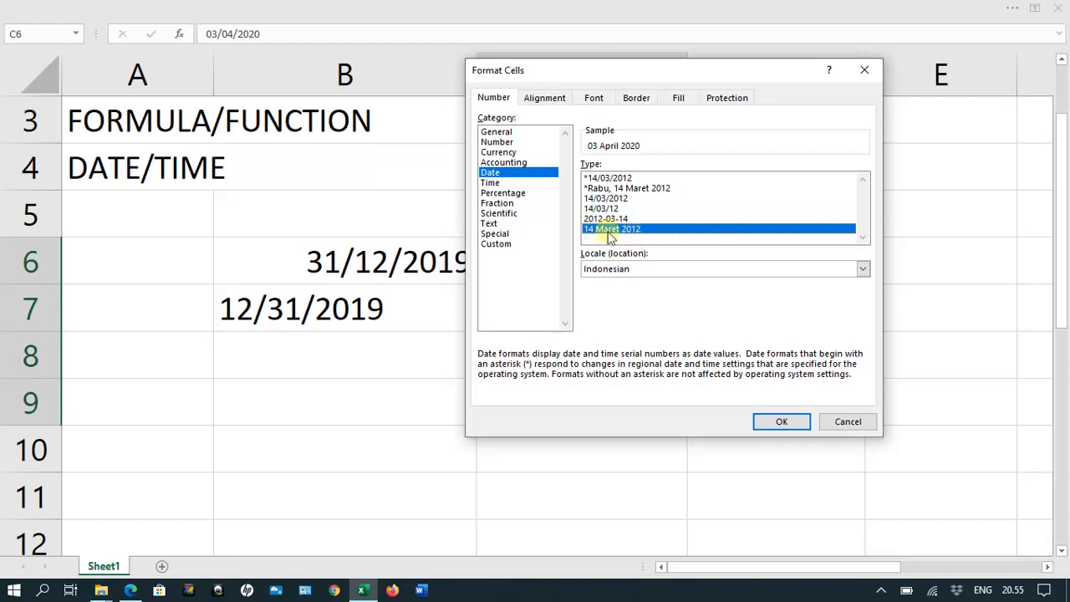
{"action": "left_click", "coordinate": [635, 269]}
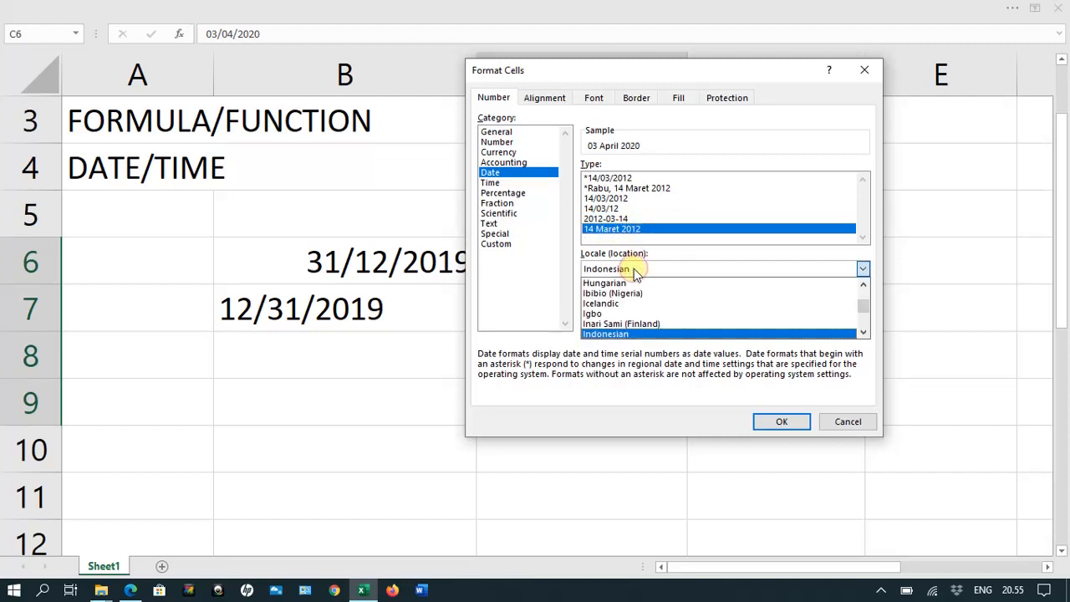
{"action": "left_click", "coordinate": [622, 333]}
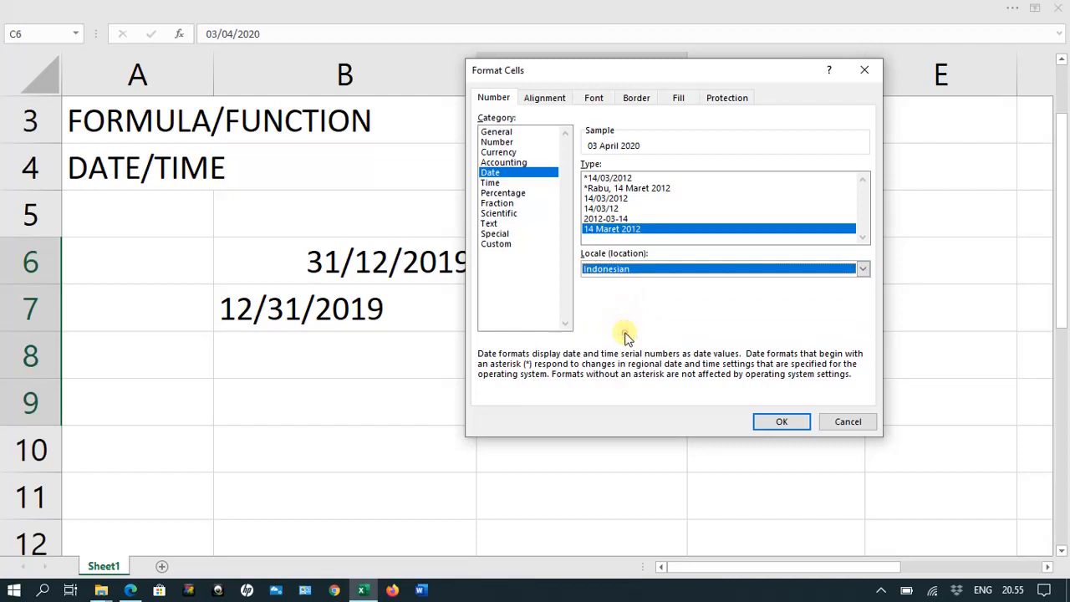
{"action": "left_click", "coordinate": [776, 420]}
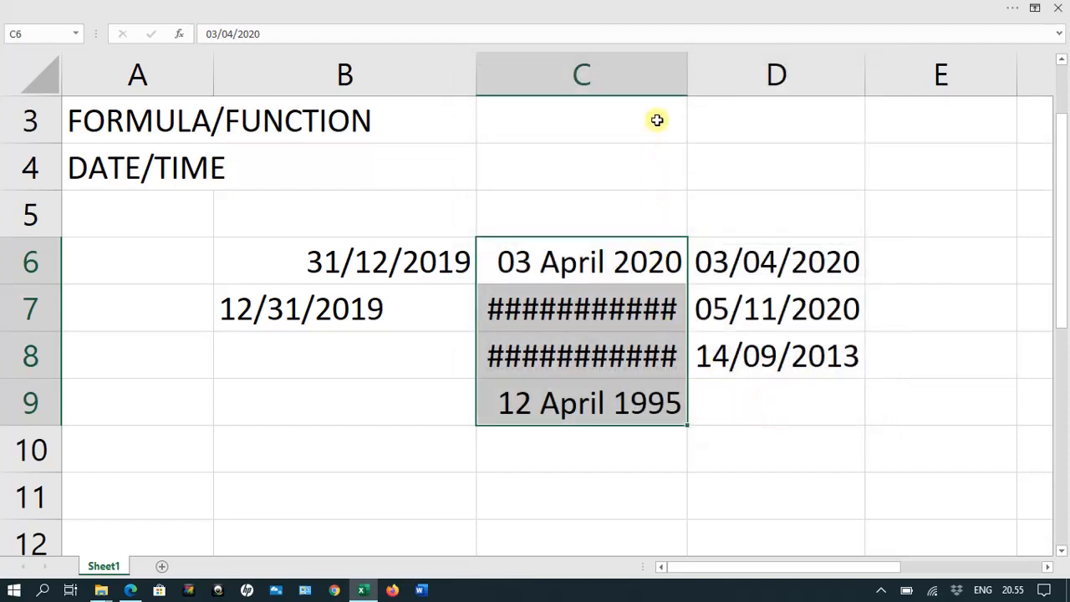
{"action": "double_click", "coordinate": [685, 72]}
- Open the cell formatting options for D6:D9 and choose the Date category
{"action": "left_click_drag", "start_coordinate": [841, 275], "coordinate": [846, 384]}
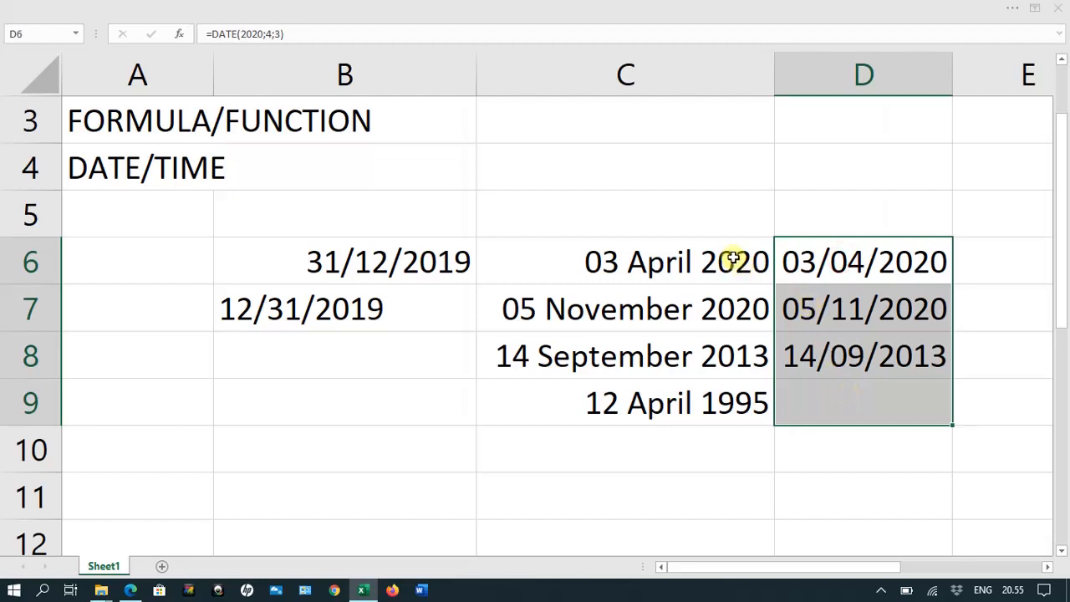
{"action": "key", "text": "ctrl+1"}
{"action": "left_click", "coordinate": [492, 173]}
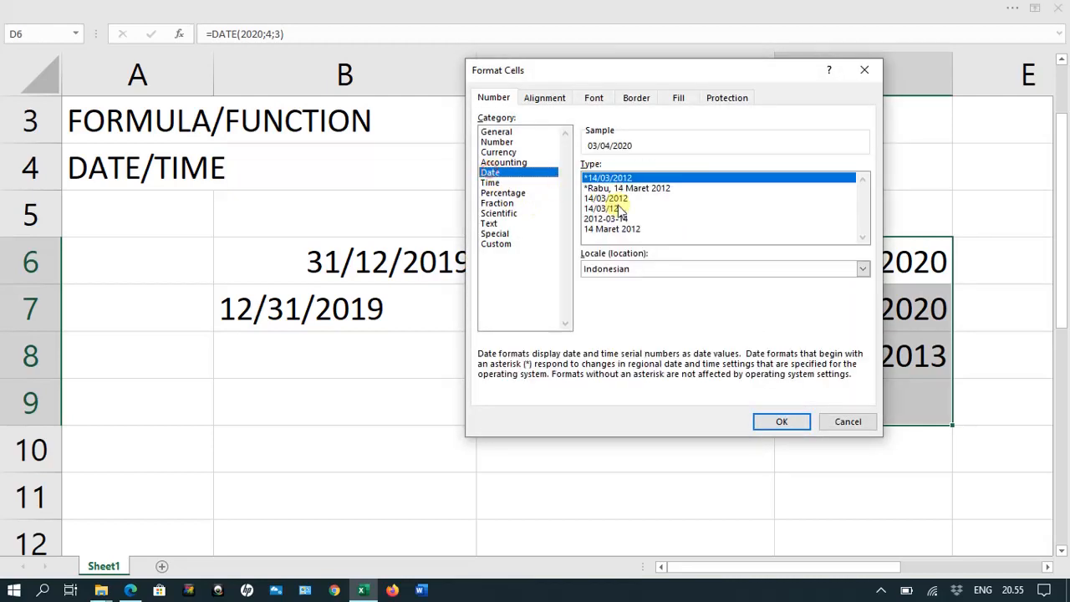
- Browse the locales available for the date format of D6:D9 and try the Afrikaans locale
{"action": "left_click", "coordinate": [646, 270]}
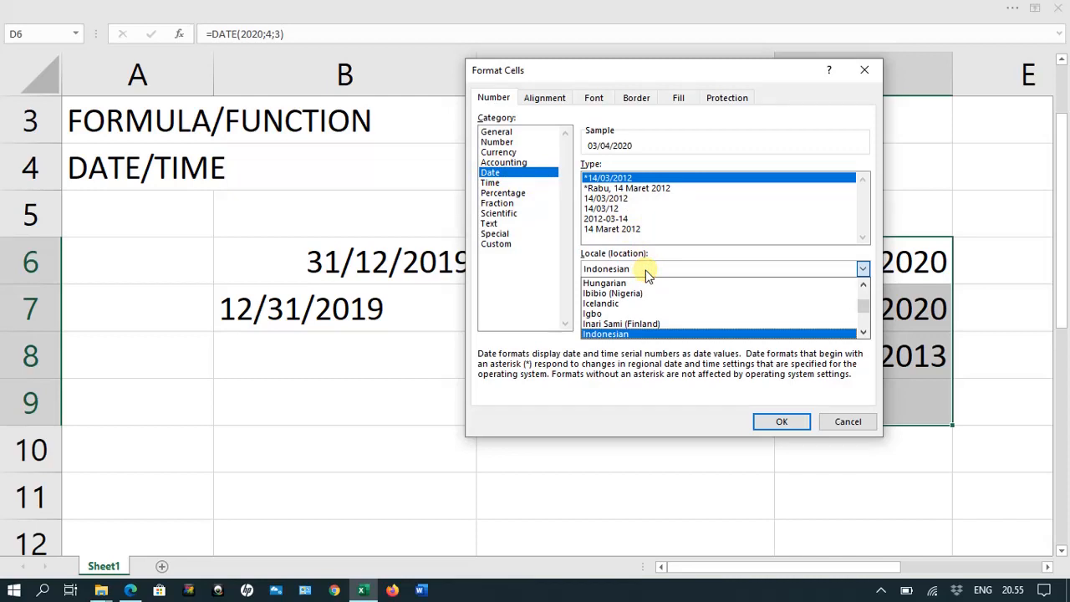
{"action": "key", "text": "Home"}
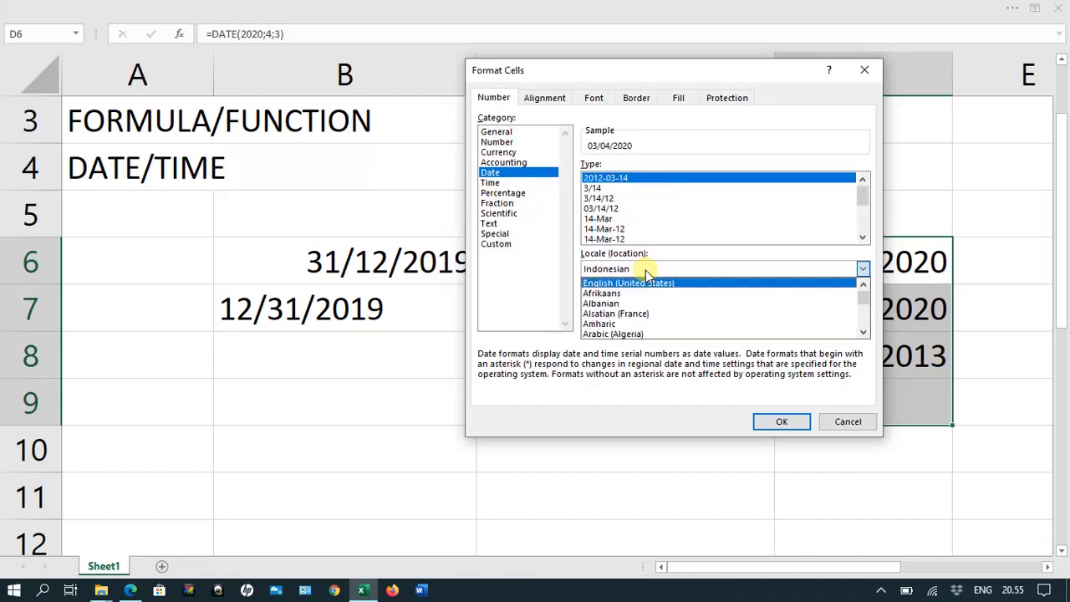
{"action": "key", "text": "d"}
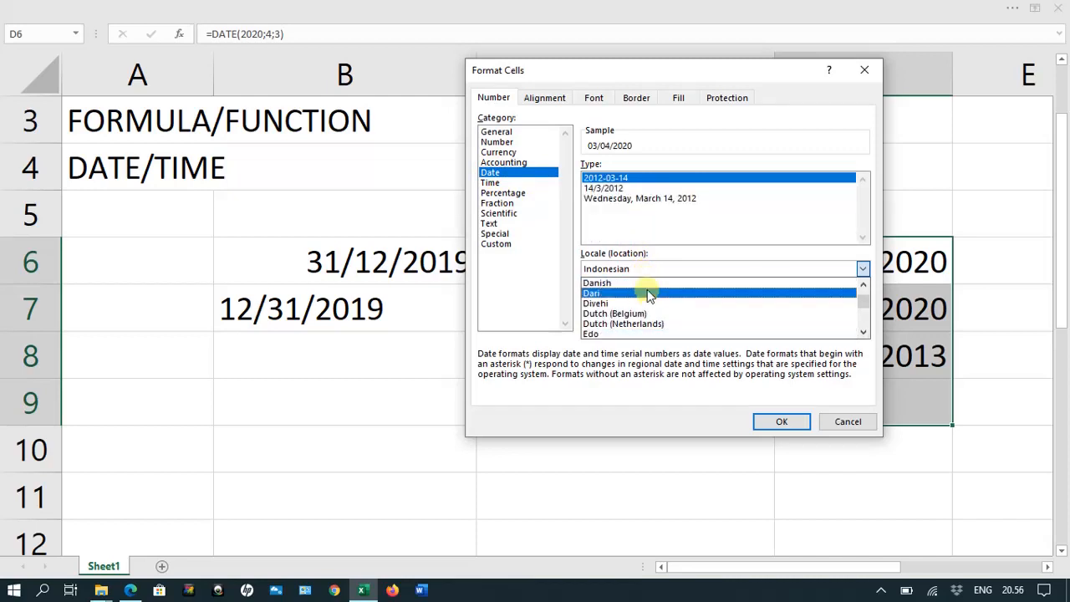
{"action": "scroll", "coordinate": [649, 294], "scroll_direction": "up", "scroll_amount": 3}
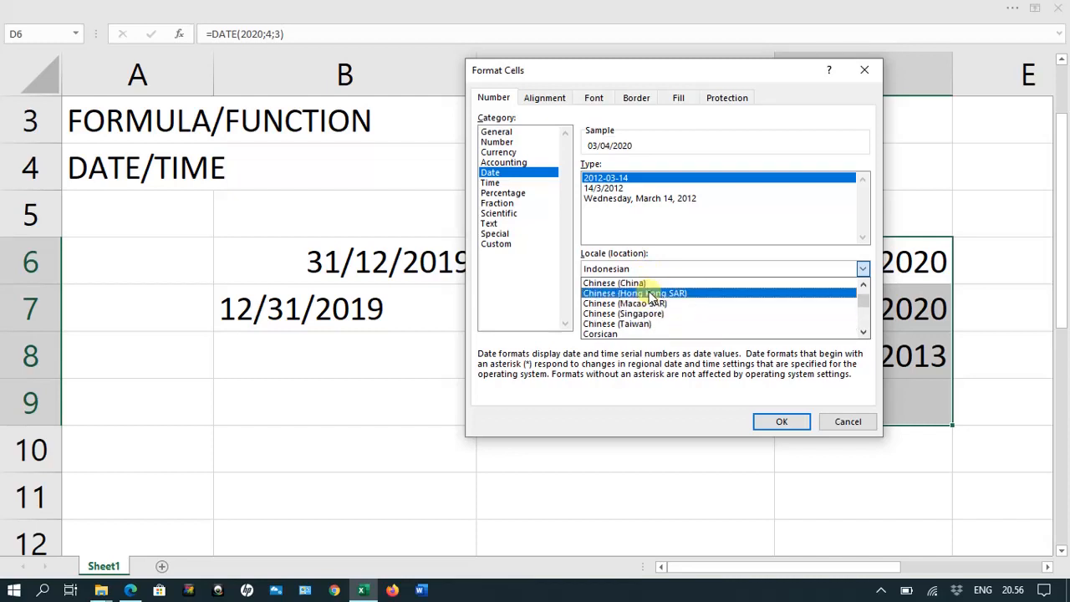
{"action": "key", "text": "u"}
{"action": "key", "text": "u"}
{"action": "key", "text": "u"}
{"action": "key", "text": "u"}
{"action": "key", "text": "u"}
{"action": "key", "text": "u"}
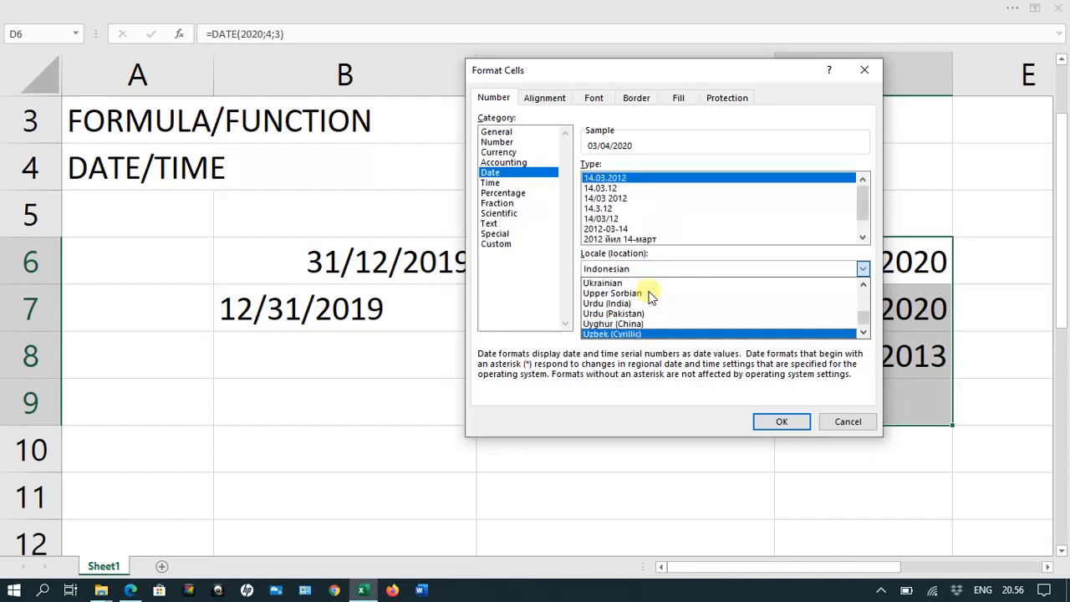
{"action": "key", "text": "u"}
{"action": "key", "text": "u"}
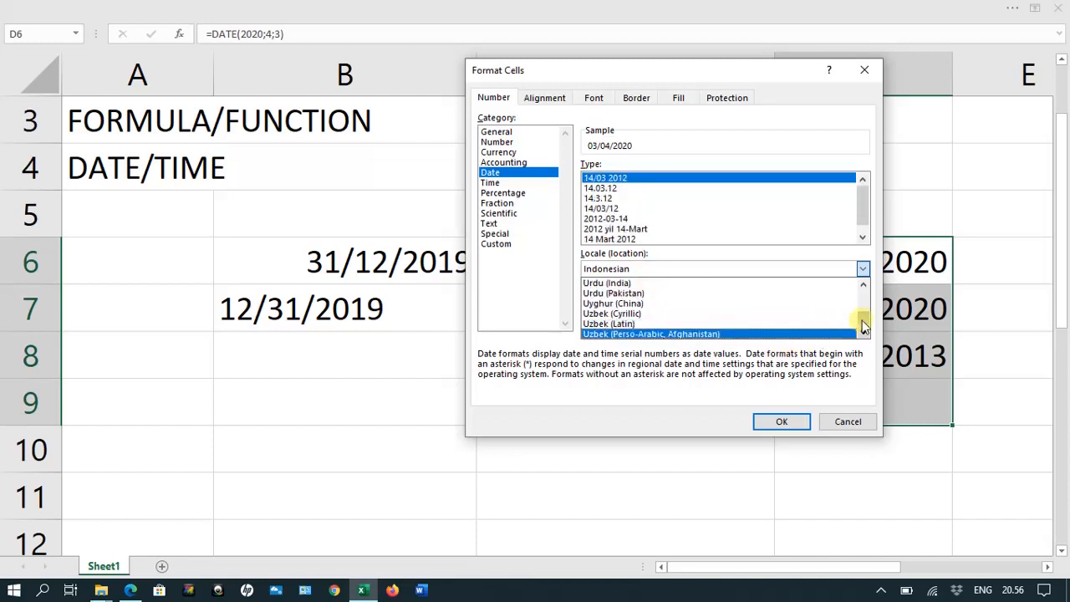
{"action": "left_click_drag", "start_coordinate": [864, 326], "coordinate": [863, 297]}
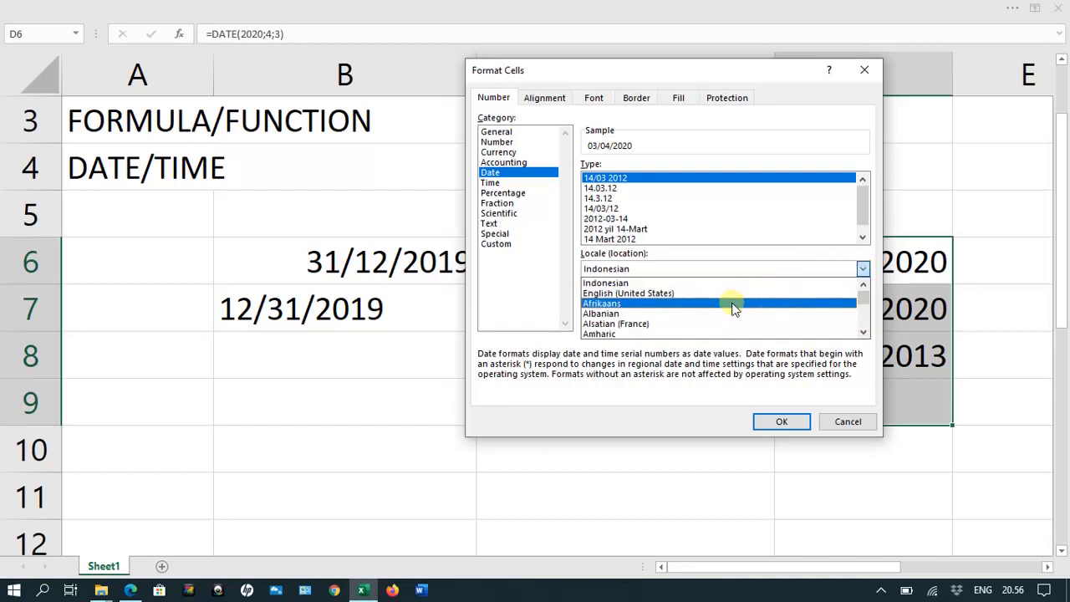
{"action": "left_click", "coordinate": [682, 301]}
- Format D6:D9 with the English (Indonesia) locale and the date type Wednesday, 14 March 2012
{"action": "left_click", "coordinate": [652, 268]}
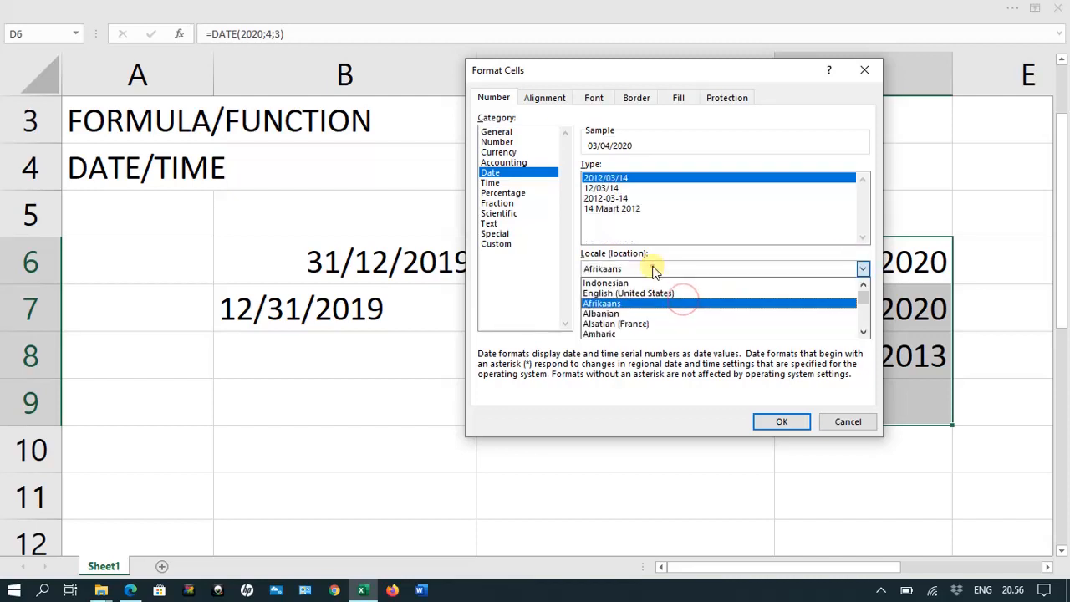
{"action": "key", "text": "e"}
{"action": "key", "text": "e"}
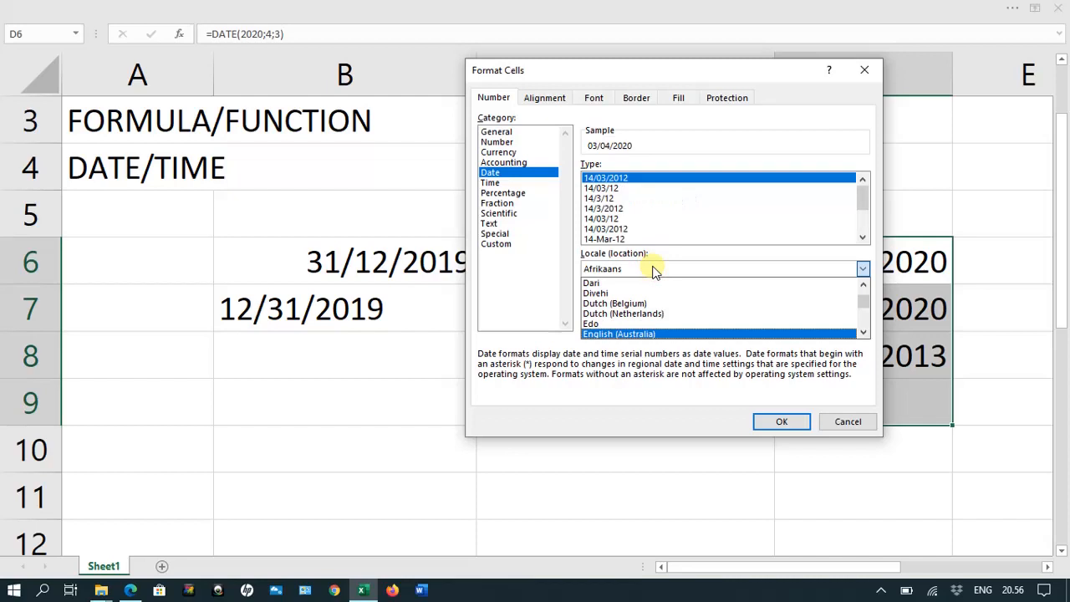
{"action": "left_click", "coordinate": [863, 333]}
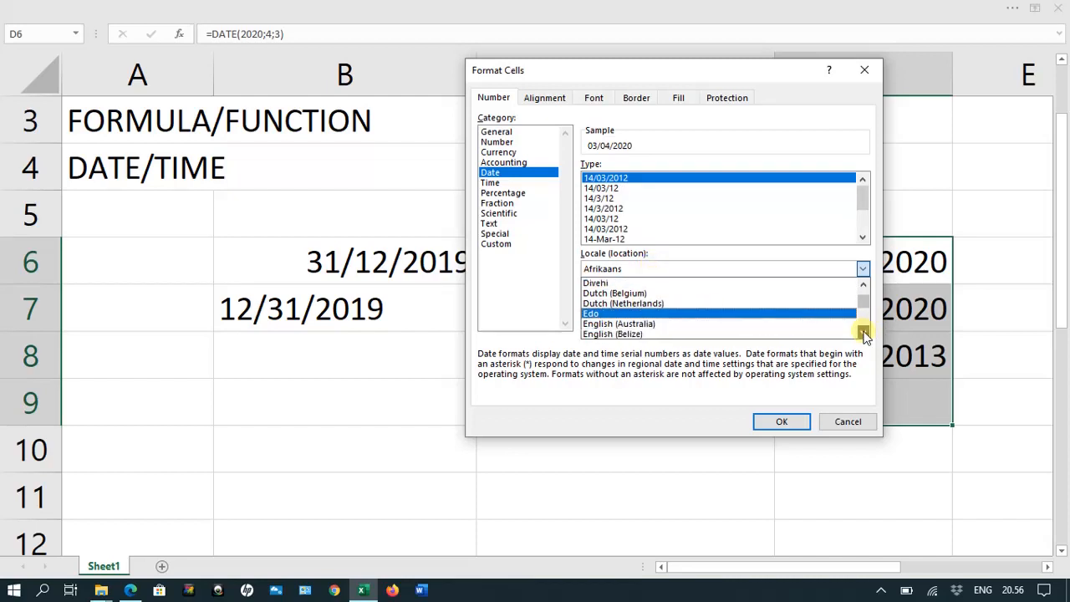
{"action": "left_click", "coordinate": [863, 332]}
{"action": "left_click", "coordinate": [863, 333]}
{"action": "left_click", "coordinate": [862, 332]}
{"action": "left_click", "coordinate": [863, 333]}
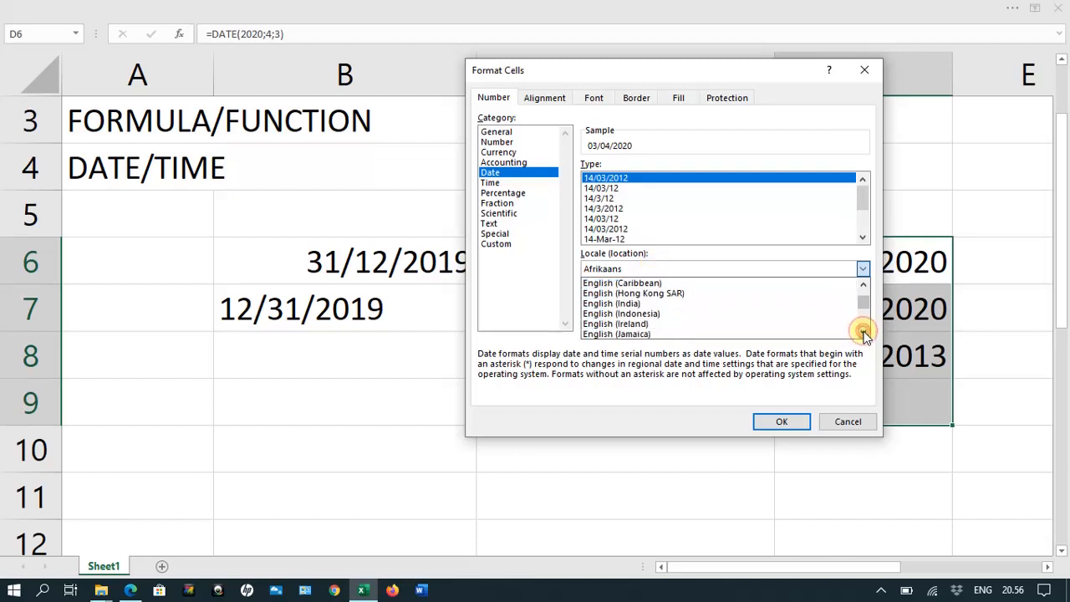
{"action": "left_click", "coordinate": [862, 333]}
{"action": "left_click", "coordinate": [862, 332]}
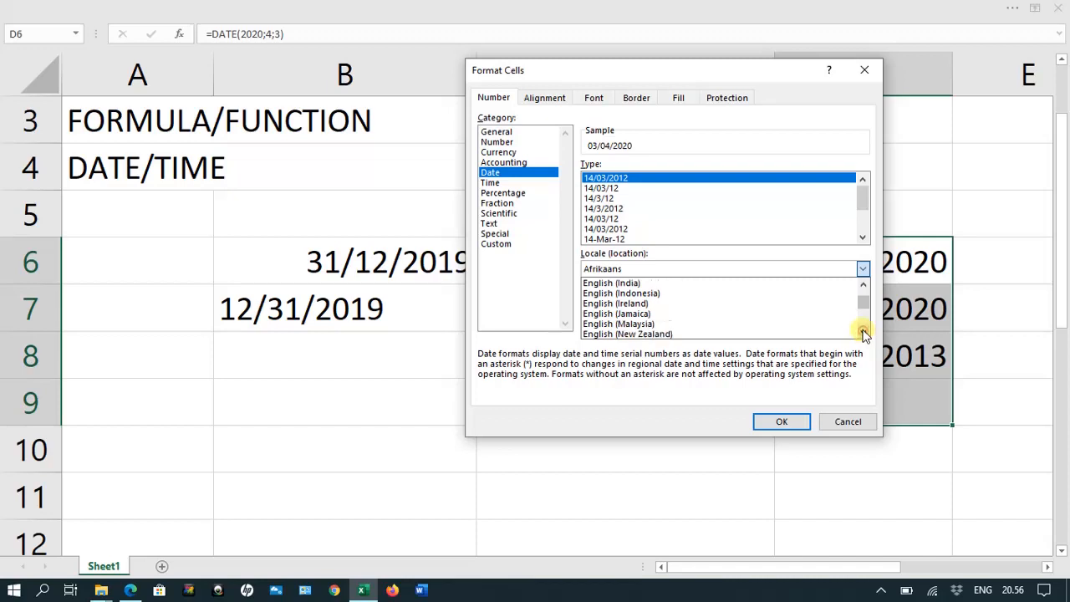
{"action": "left_click", "coordinate": [862, 333]}
{"action": "left_click", "coordinate": [862, 333]}
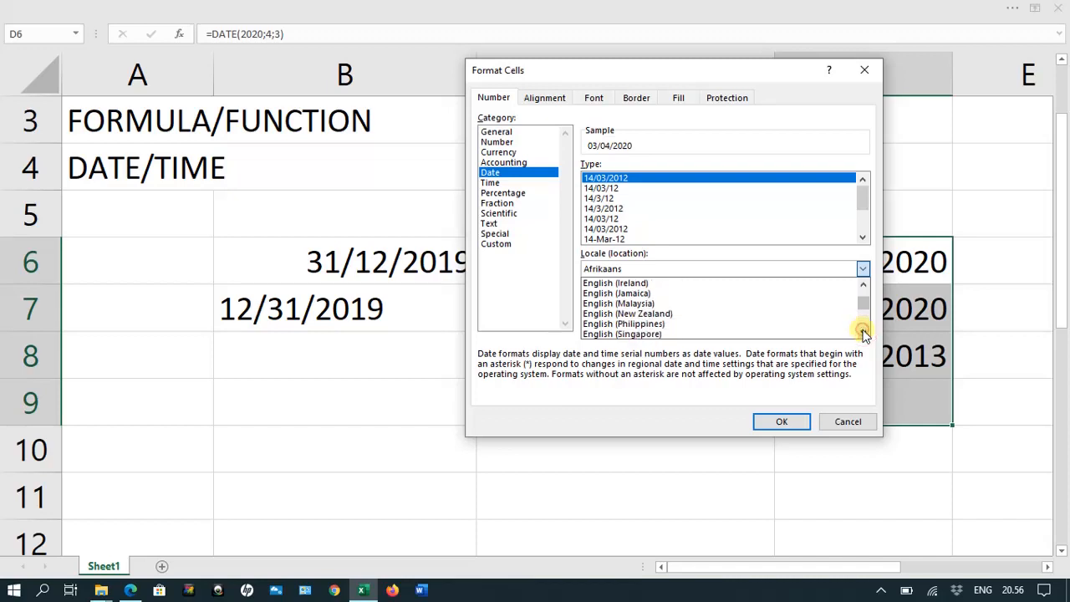
{"action": "left_click", "coordinate": [862, 286]}
{"action": "left_click", "coordinate": [862, 286]}
{"action": "left_click", "coordinate": [684, 294]}
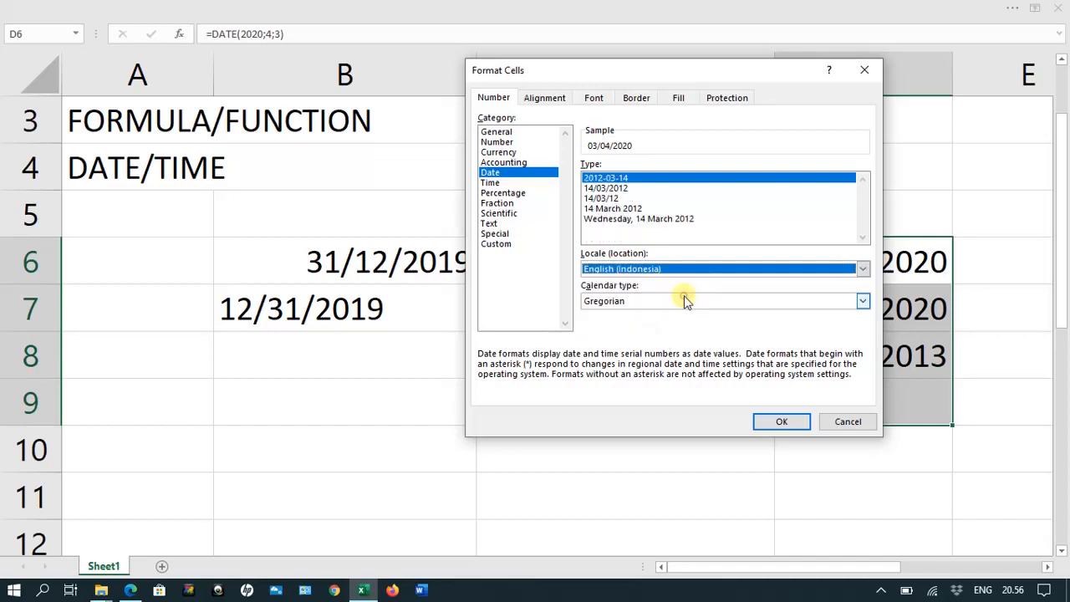
{"action": "left_click", "coordinate": [607, 219]}
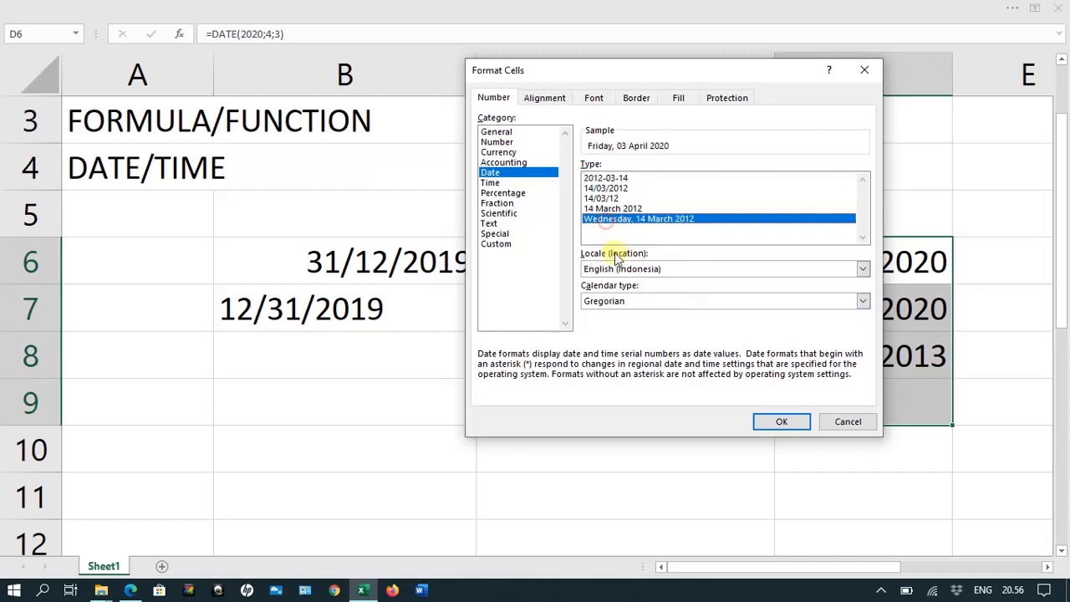
{"action": "left_click", "coordinate": [773, 424]}
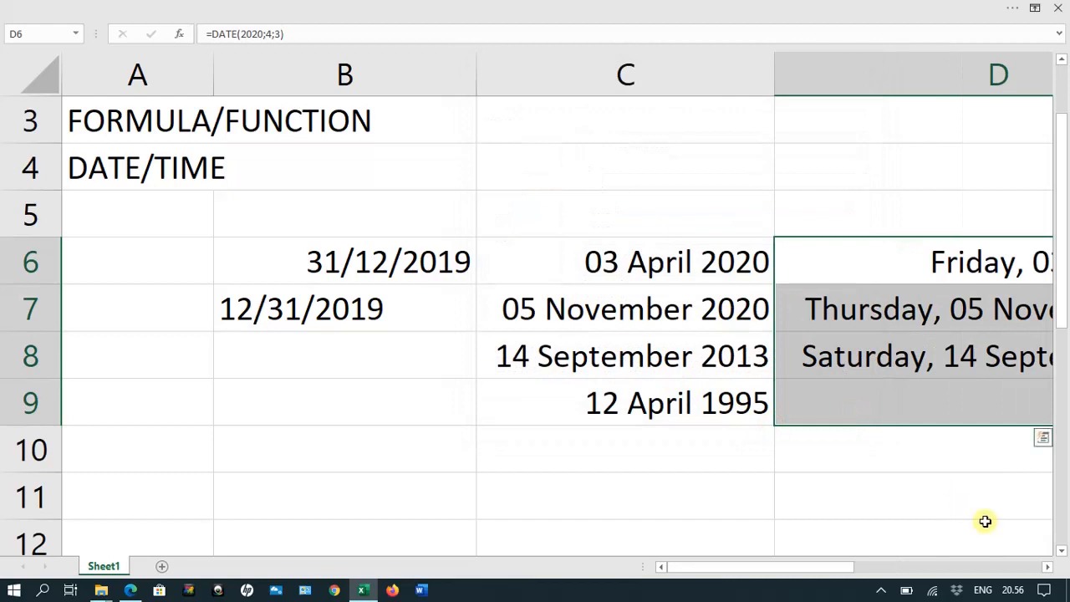
- Compare the directly typed dates in column C with the DATE formula results in column D and their date formats
{"action": "left_click", "coordinate": [1047, 567]}
{"action": "left_click", "coordinate": [1047, 566]}
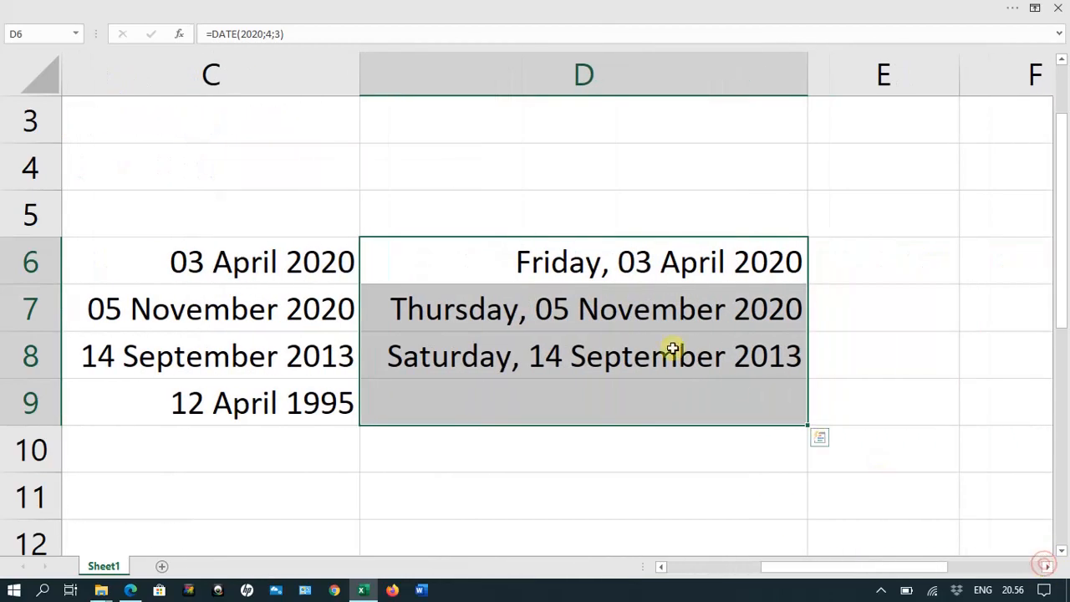
{"action": "left_click", "coordinate": [200, 275]}
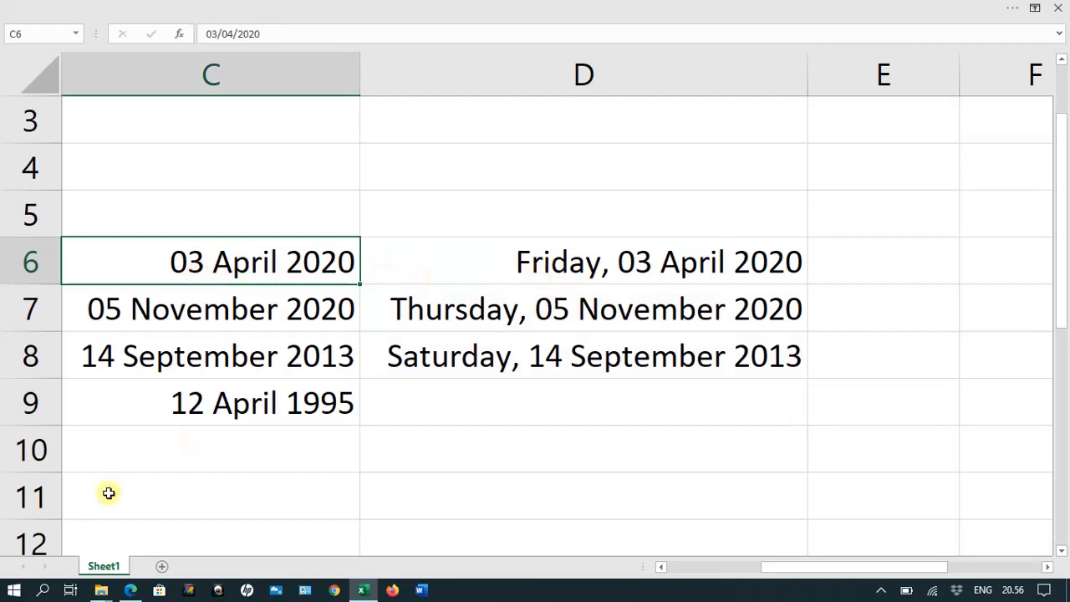
{"action": "left_click", "coordinate": [233, 390]}
{"action": "left_click", "coordinate": [331, 316]}
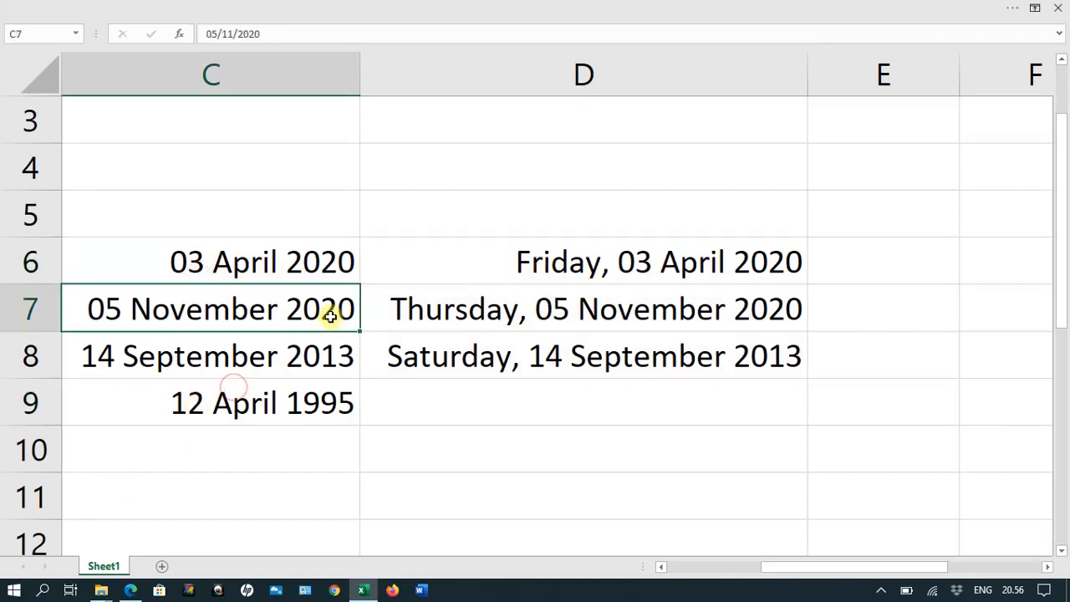
{"action": "left_click", "coordinate": [249, 261]}
{"action": "left_click_drag", "start_coordinate": [418, 305], "coordinate": [580, 363]}
{"action": "left_click", "coordinate": [267, 265]}
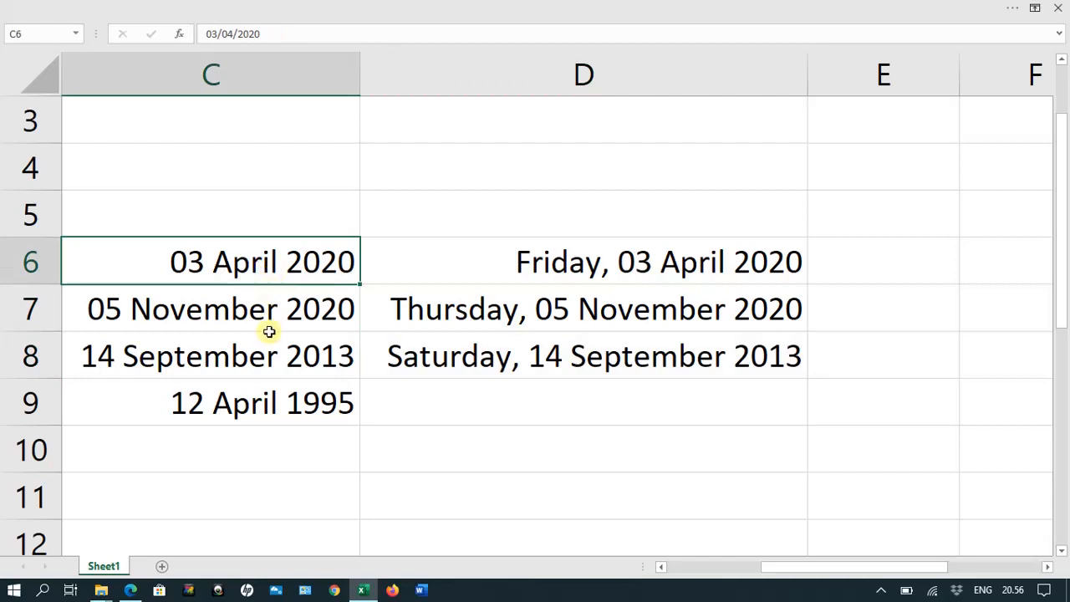
{"action": "left_click", "coordinate": [371, 409]}
{"action": "left_click_drag", "start_coordinate": [172, 267], "coordinate": [502, 387]}
{"action": "left_click", "coordinate": [470, 311]}
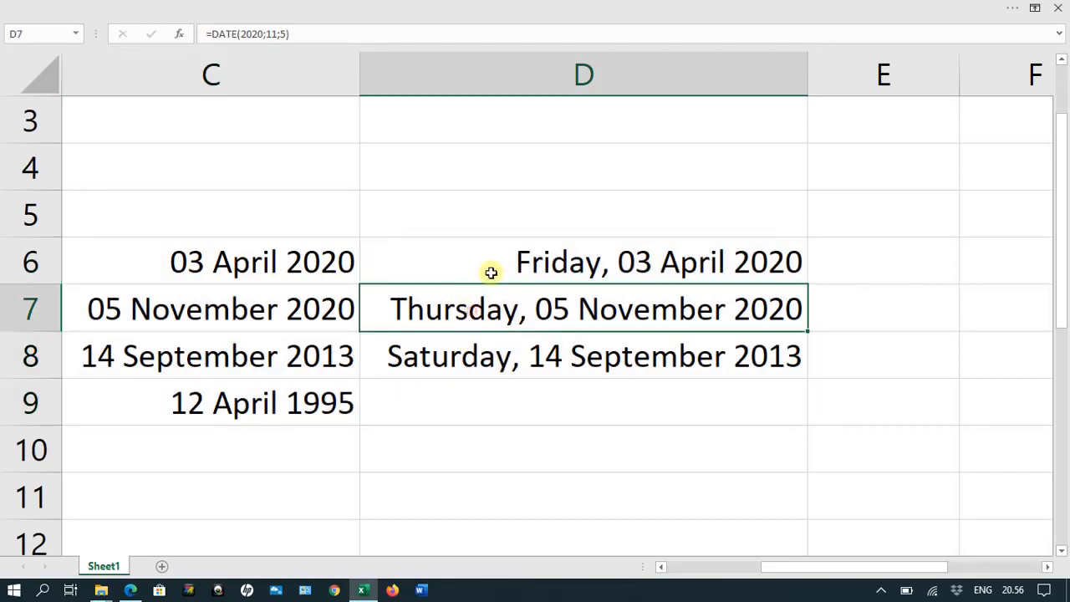
- Apply the custom number format [$-en-ID,1]dddd dd, mmmm, yyyy;@ to D6:D8
{"action": "left_click_drag", "start_coordinate": [491, 270], "coordinate": [507, 365]}
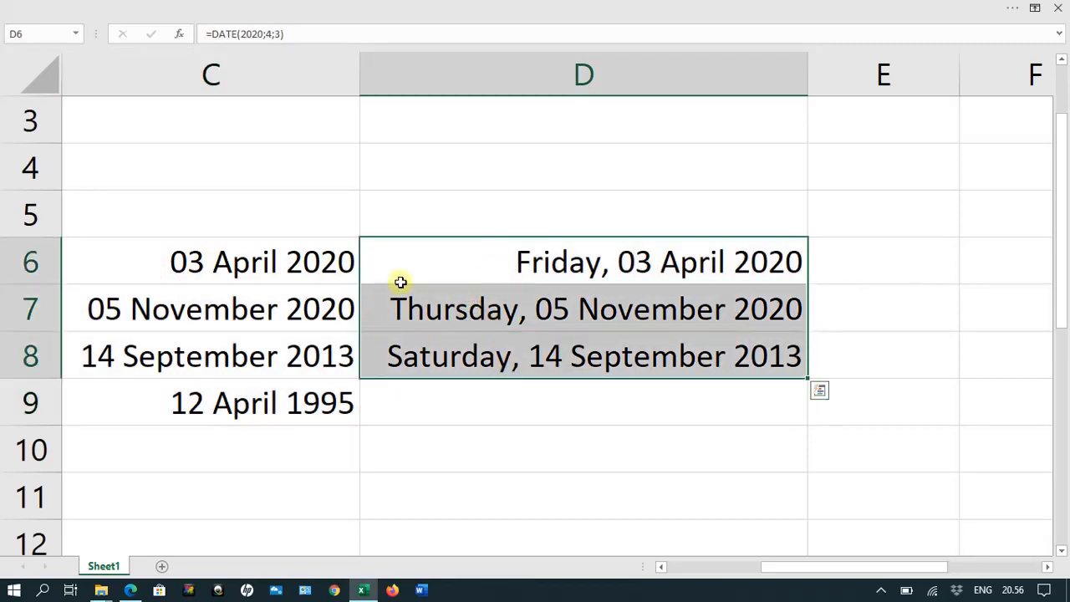
{"action": "key", "text": "ctrl+1"}
{"action": "left_click", "coordinate": [507, 245]}
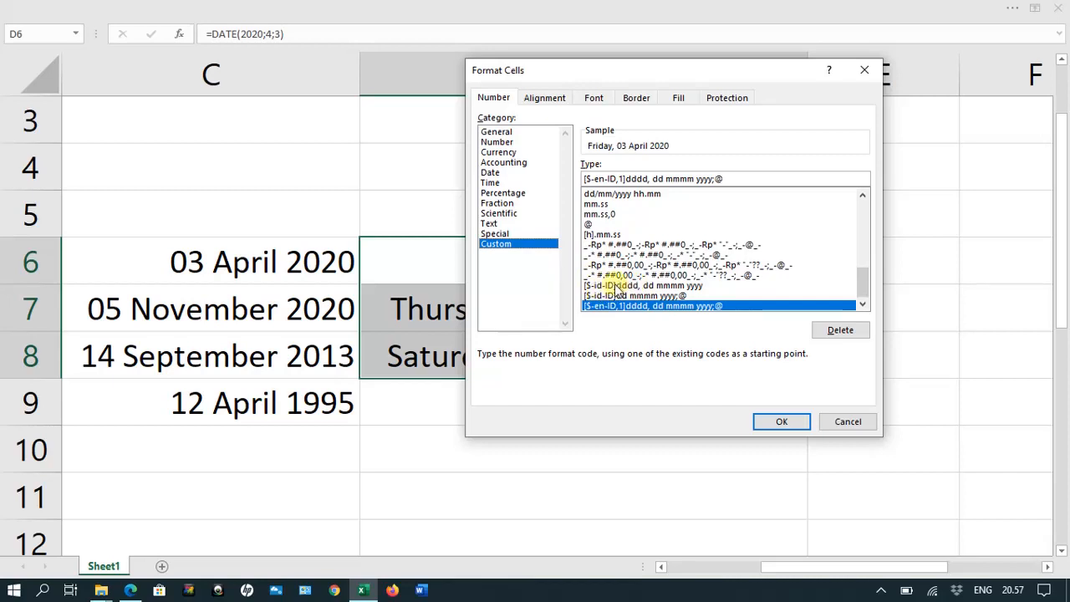
{"action": "left_click", "coordinate": [491, 173]}
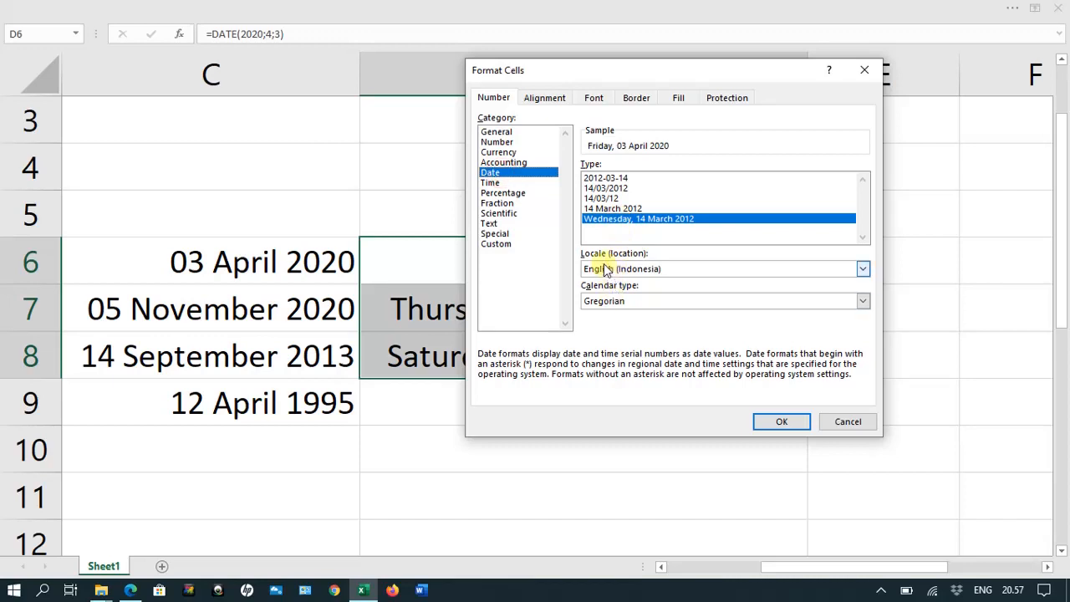
{"action": "left_click", "coordinate": [496, 244]}
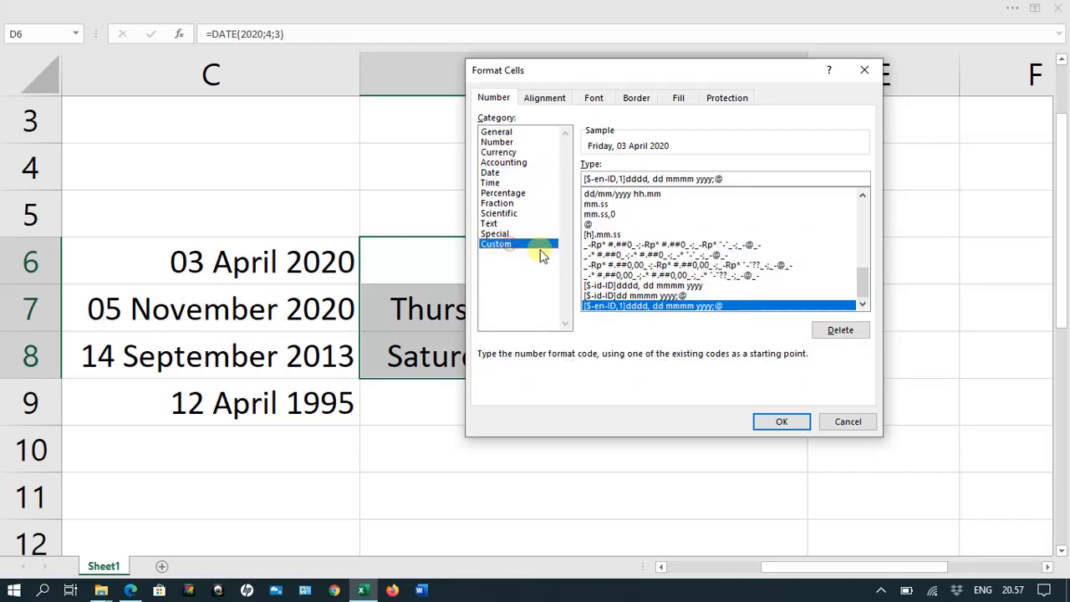
{"action": "left_click", "coordinate": [712, 178]}
{"action": "key", "text": "BackSpace"}
{"action": "key", "text": "BackSpace"}
{"action": "key", "text": "BackSpace"}
{"action": "key", "text": "BackSpace"}
{"action": "key", "text": "BackSpace"}
{"action": "key", "text": "BackSpace"}
{"action": "key", "text": "BackSpace"}
{"action": "key", "text": "BackSpace"}
{"action": "key", "text": "BackSpace"}
{"action": "key", "text": "BackSpace"}
{"action": "key", "text": "BackSpace"}
{"action": "key", "text": "BackSpace"}
{"action": "key", "text": "BackSpace"}
{"action": "key", "text": "BackSpace"}
{"action": "key", "text": "BackSpace"}
{"action": "key", "text": "BackSpace"}
{"action": "key", "text": "BackSpace"}
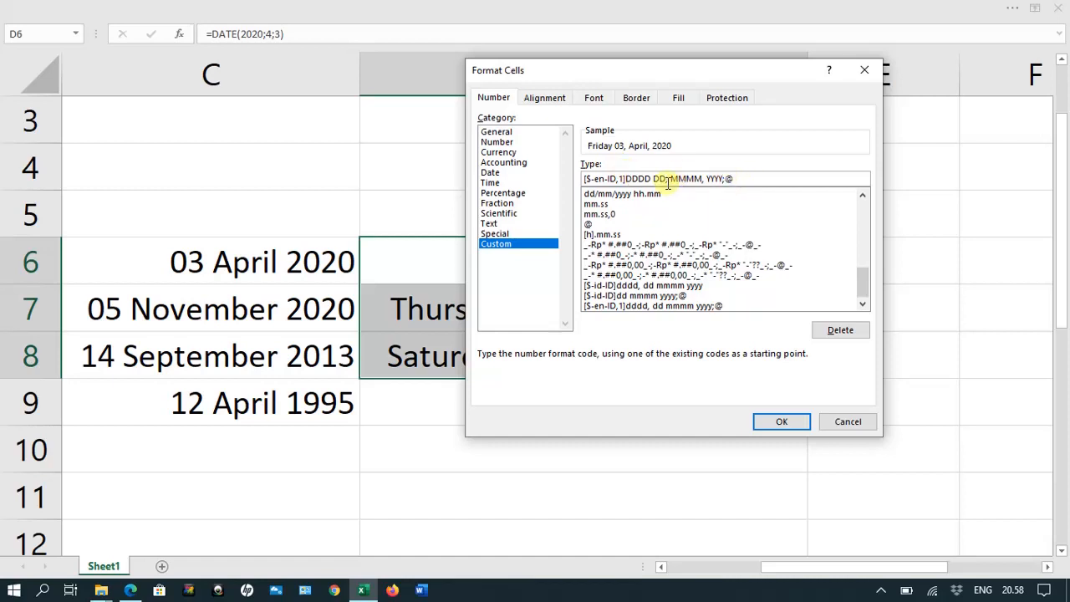
{"action": "left_click", "coordinate": [781, 423]}
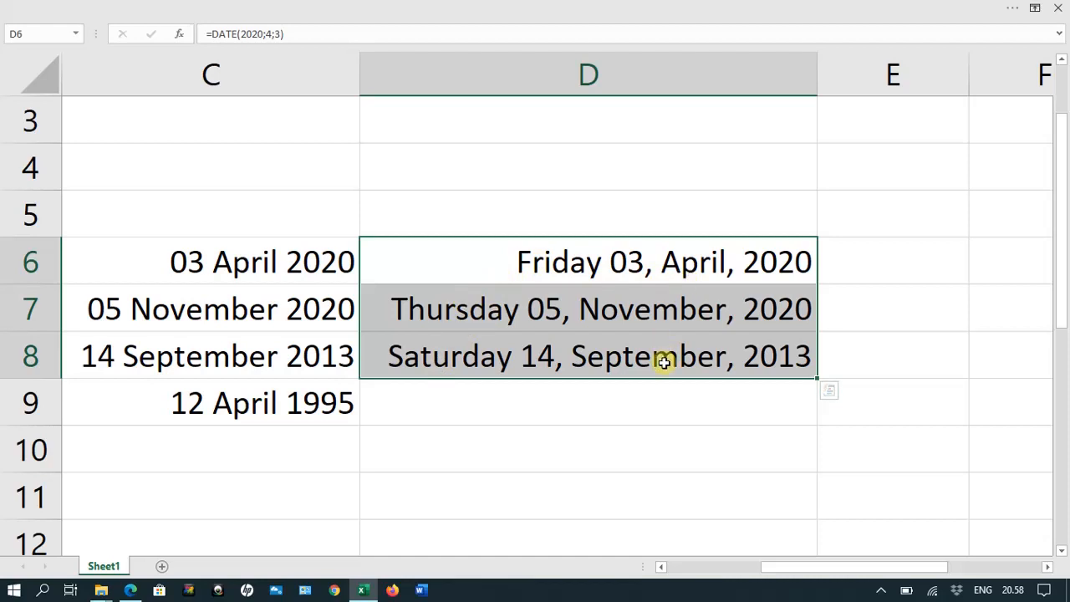
- Reopen the cell formatting options for D6:D8 and set the Date category's locale to English (United States)
{"action": "key", "text": "ctrl+1"}
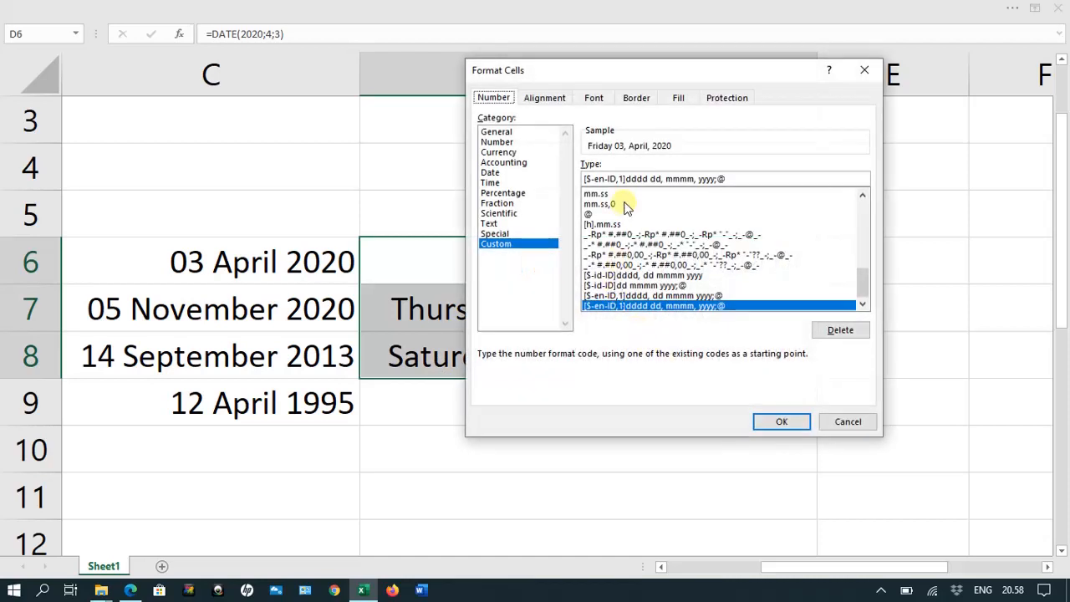
{"action": "left_click", "coordinate": [491, 173]}
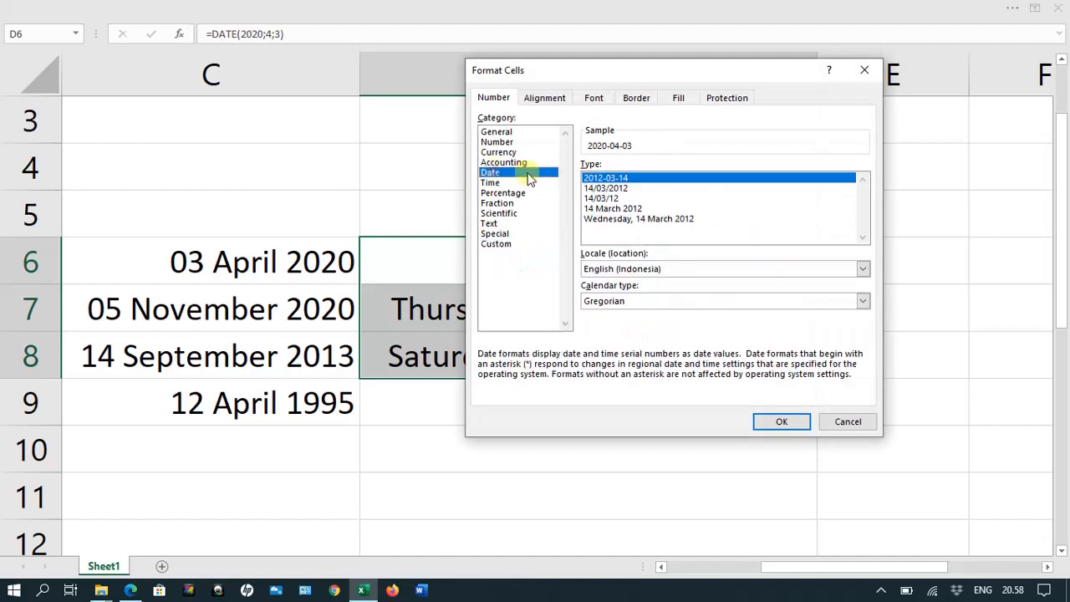
{"action": "left_click", "coordinate": [633, 271]}
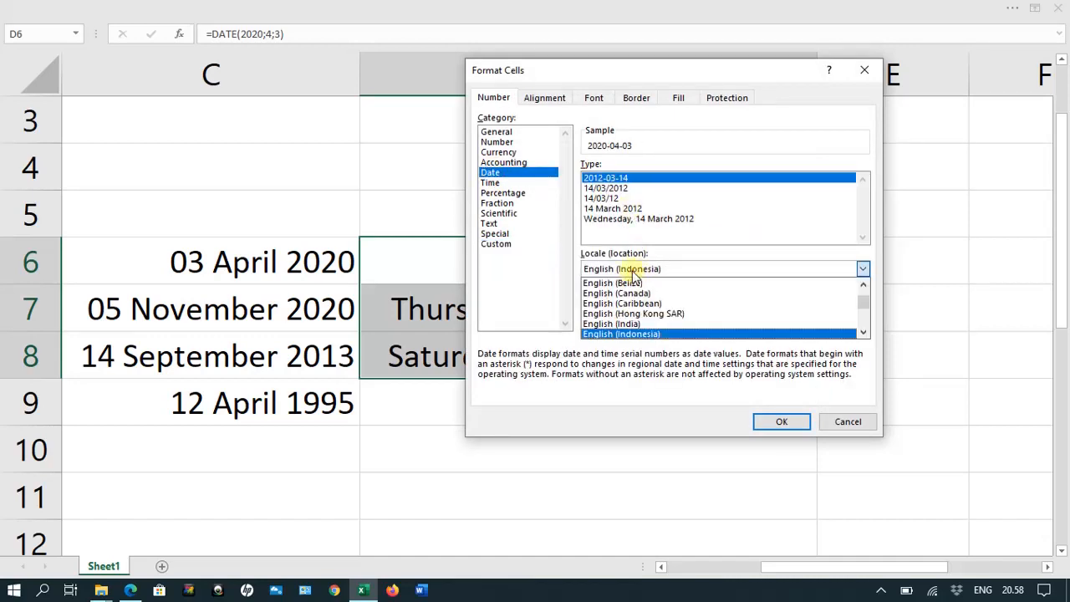
{"action": "left_click", "coordinate": [863, 333]}
{"action": "left_click", "coordinate": [863, 333]}
{"action": "left_click", "coordinate": [863, 333]}
{"action": "left_click", "coordinate": [863, 333]}
{"action": "left_click", "coordinate": [864, 333]}
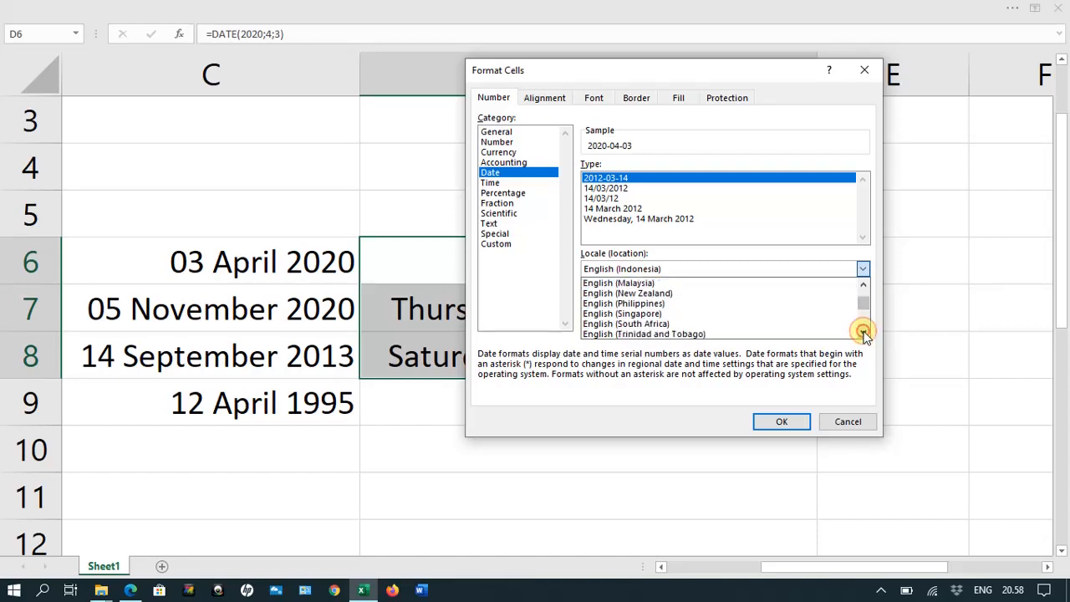
{"action": "left_click", "coordinate": [864, 333]}
{"action": "left_click", "coordinate": [863, 332]}
{"action": "left_click", "coordinate": [863, 333]}
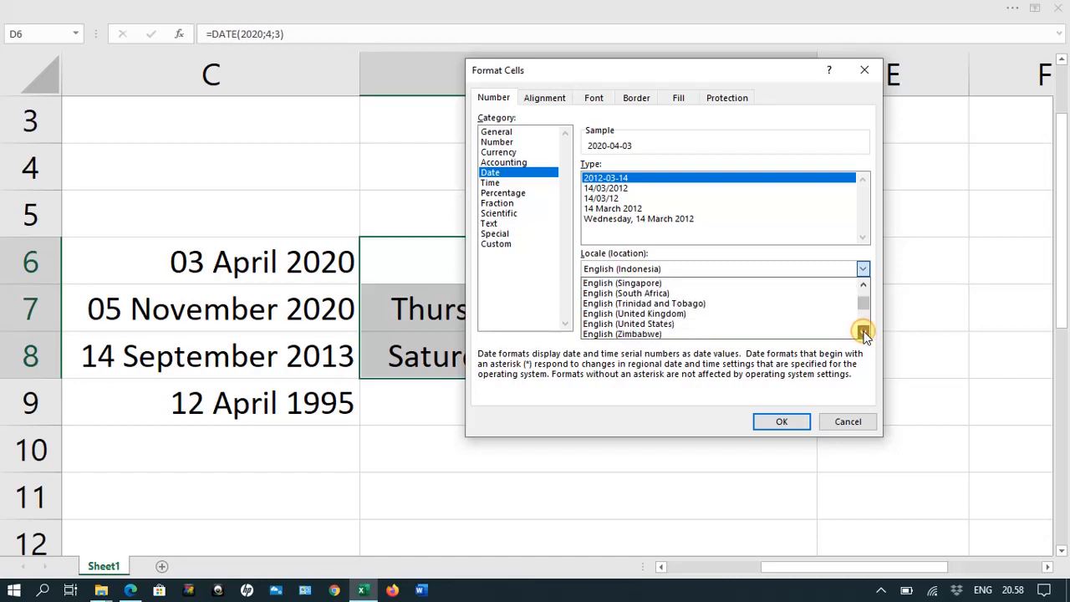
{"action": "left_click", "coordinate": [690, 325]}
- Choose the English (United States) date type 14-Mar-12 for D6:D8 and inspect its custom format code
{"action": "left_click", "coordinate": [608, 230]}
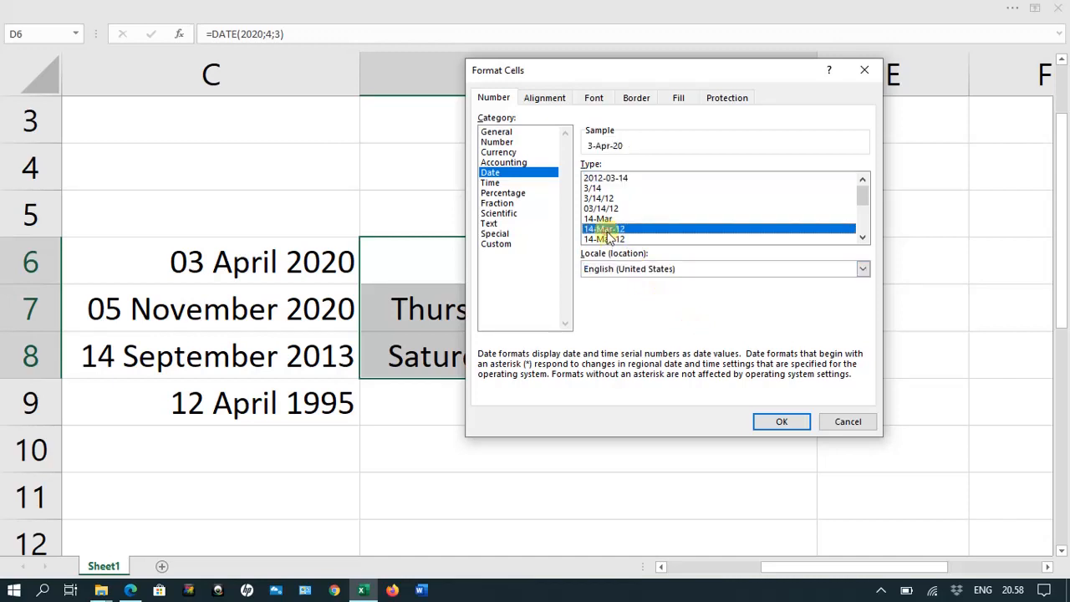
{"action": "left_click", "coordinate": [500, 244]}
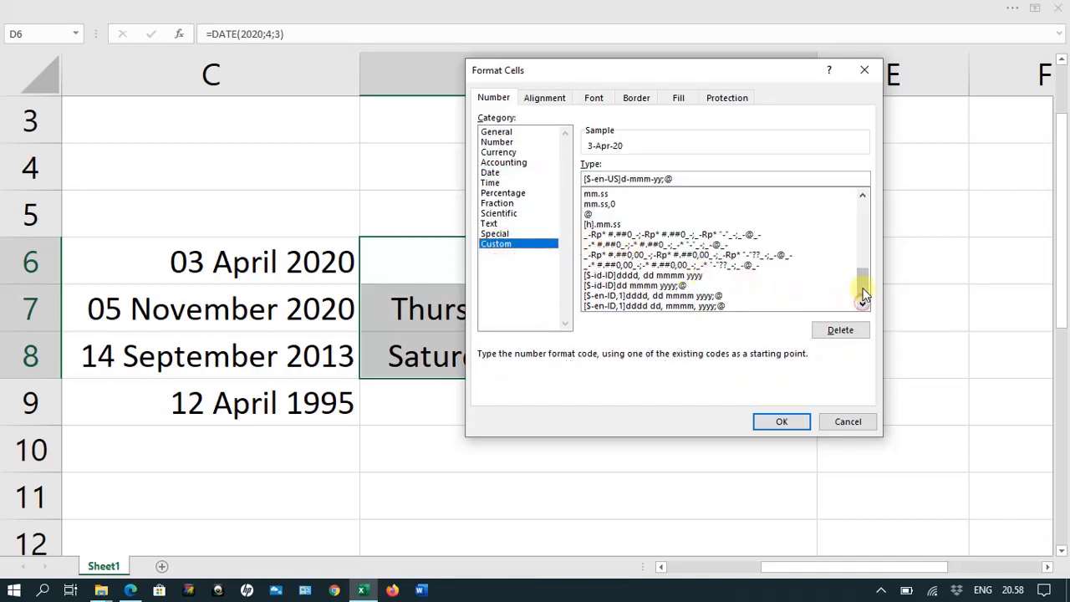
{"action": "mouse_move", "coordinate": [863, 287]}
{"action": "left_mouse_down"}
{"action": "mouse_move", "coordinate": [864, 239]}
{"action": "mouse_move", "coordinate": [861, 284]}
{"action": "left_mouse_up"}
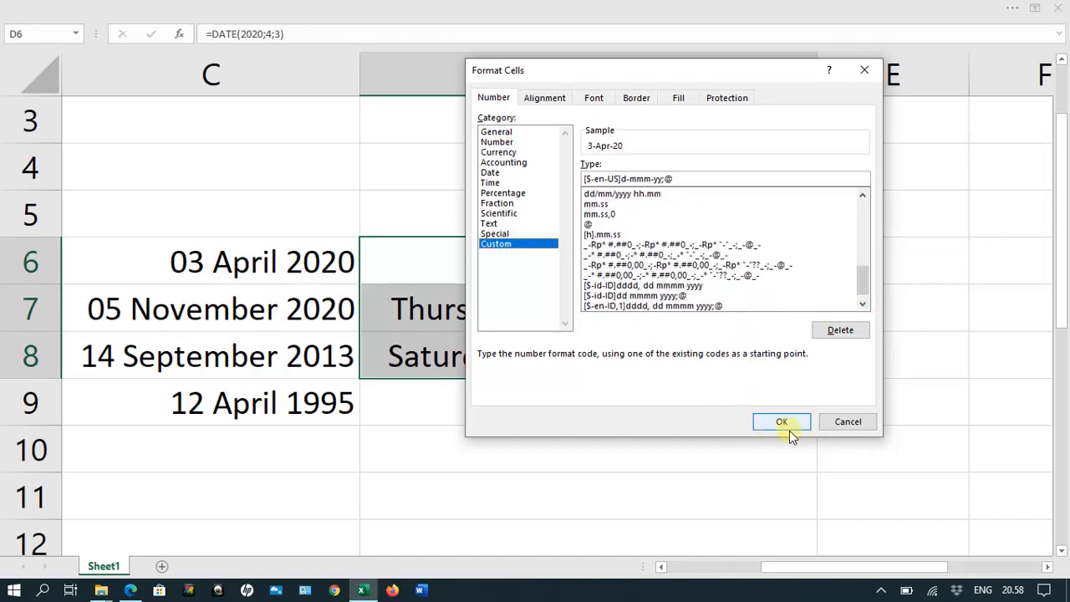
{"action": "left_click", "coordinate": [491, 172]}
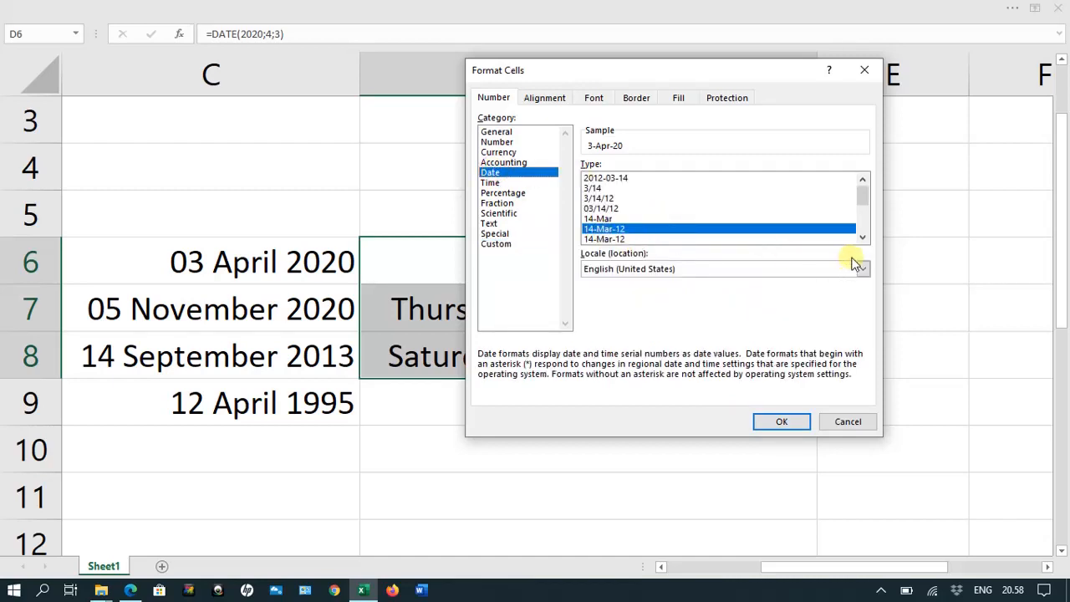
- Format D6:D8 with the English (United States) date type March 14, 2012, checking its custom format code before applying
{"action": "scroll", "coordinate": [862, 235], "scroll_direction": "down", "scroll_amount": 3}
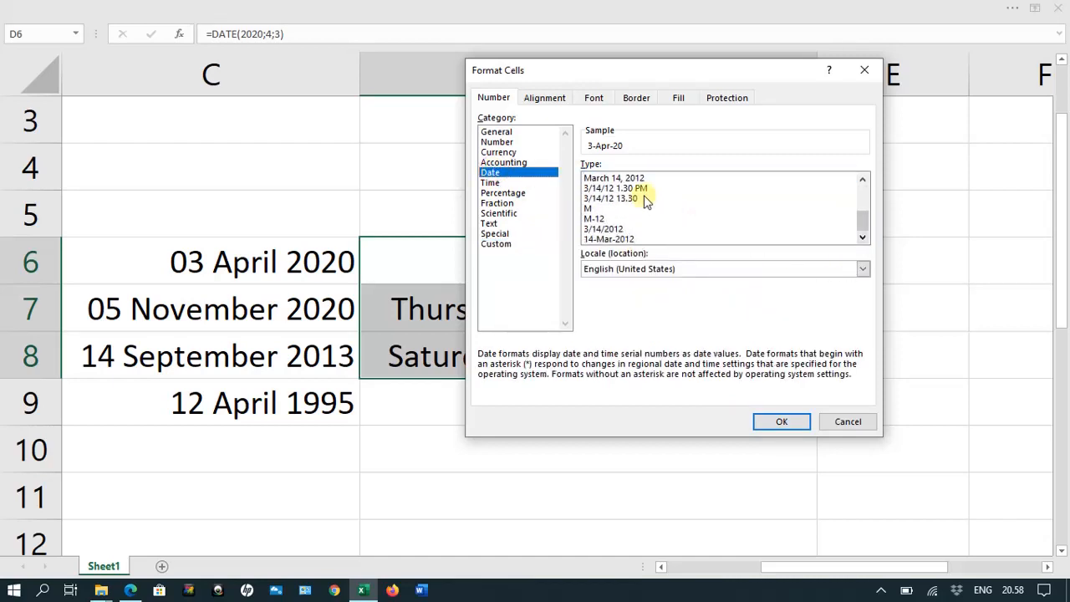
{"action": "left_click", "coordinate": [632, 179]}
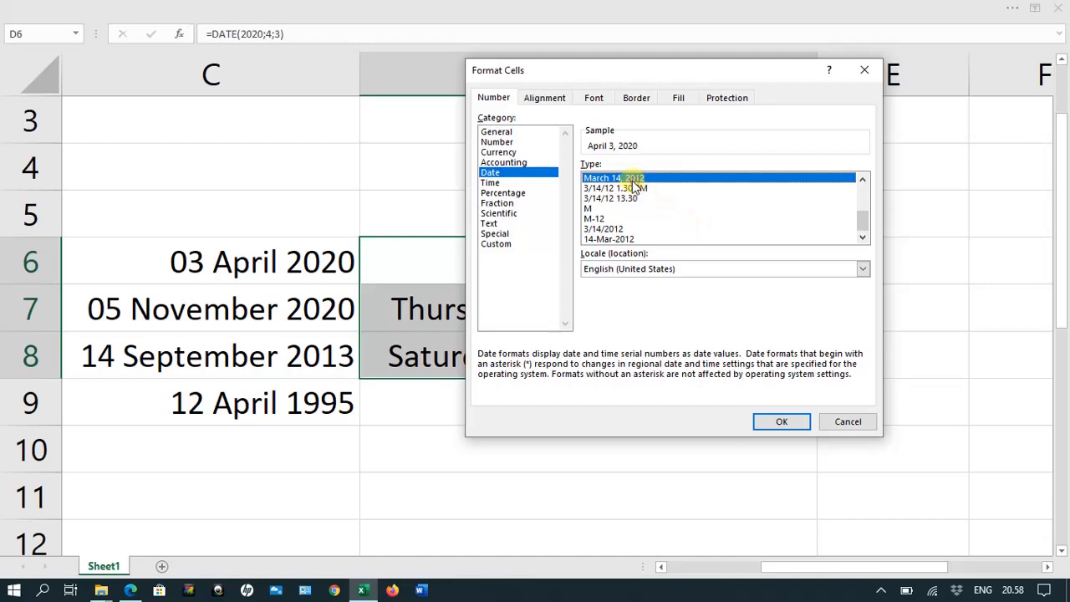
{"action": "left_click", "coordinate": [501, 245]}
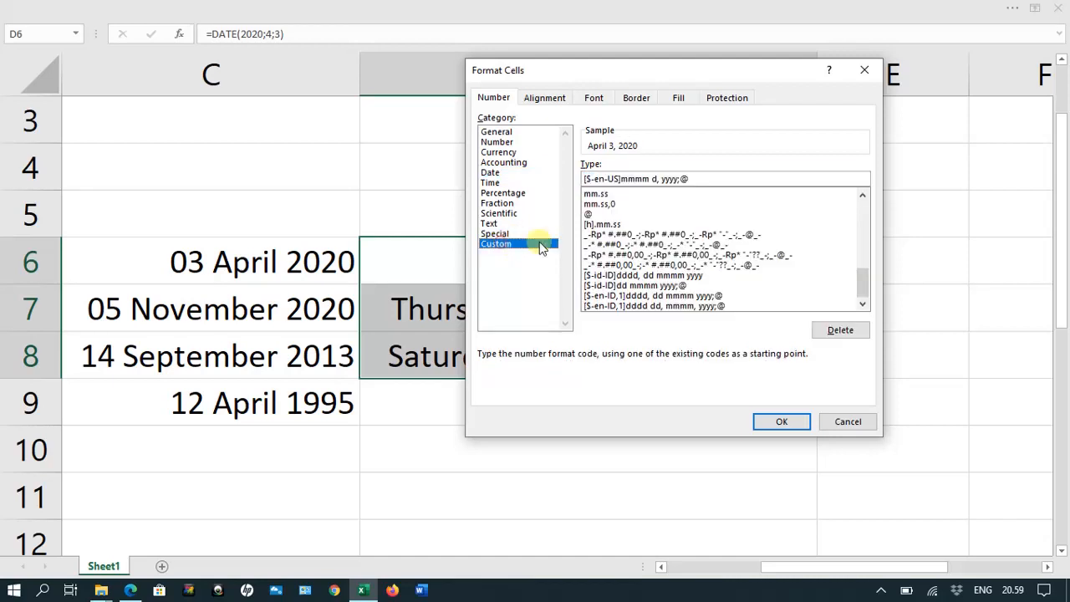
{"action": "left_click", "coordinate": [861, 285]}
{"action": "left_click", "coordinate": [494, 173]}
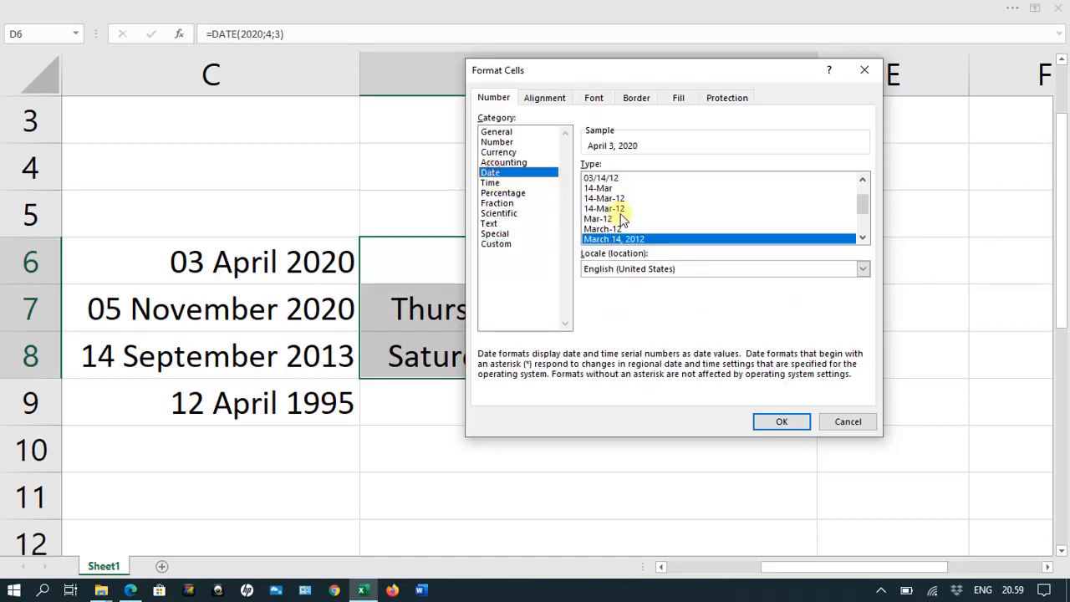
{"action": "left_click", "coordinate": [781, 421]}
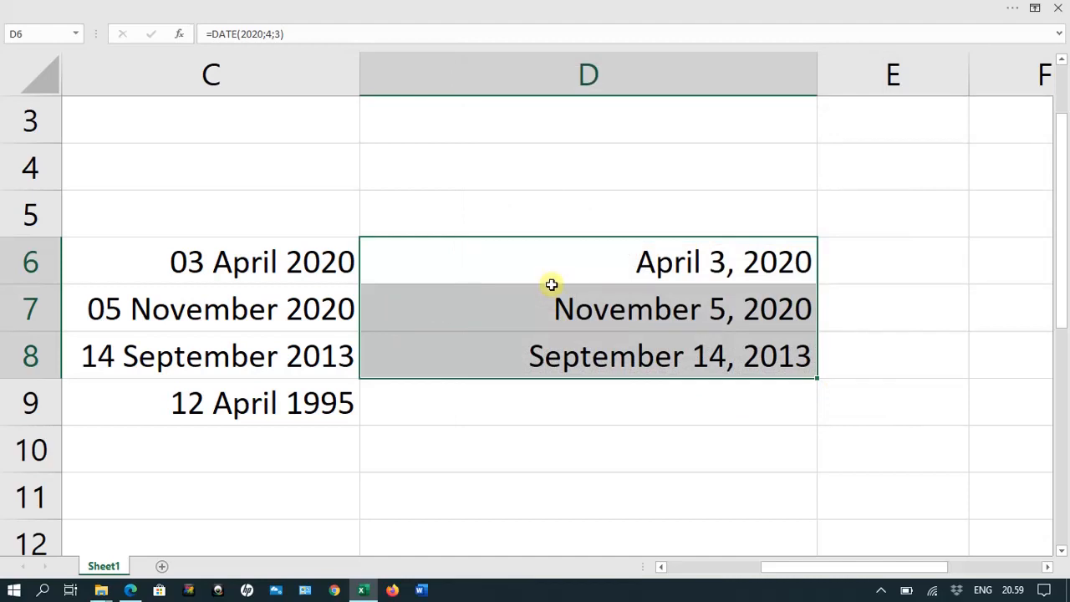
- Apply the custom number format [$-en-US]mmmm d, DDDDD yyyy;@ to D6:D8
{"action": "key", "text": "ctrl+1"}
{"action": "left_click", "coordinate": [500, 243]}
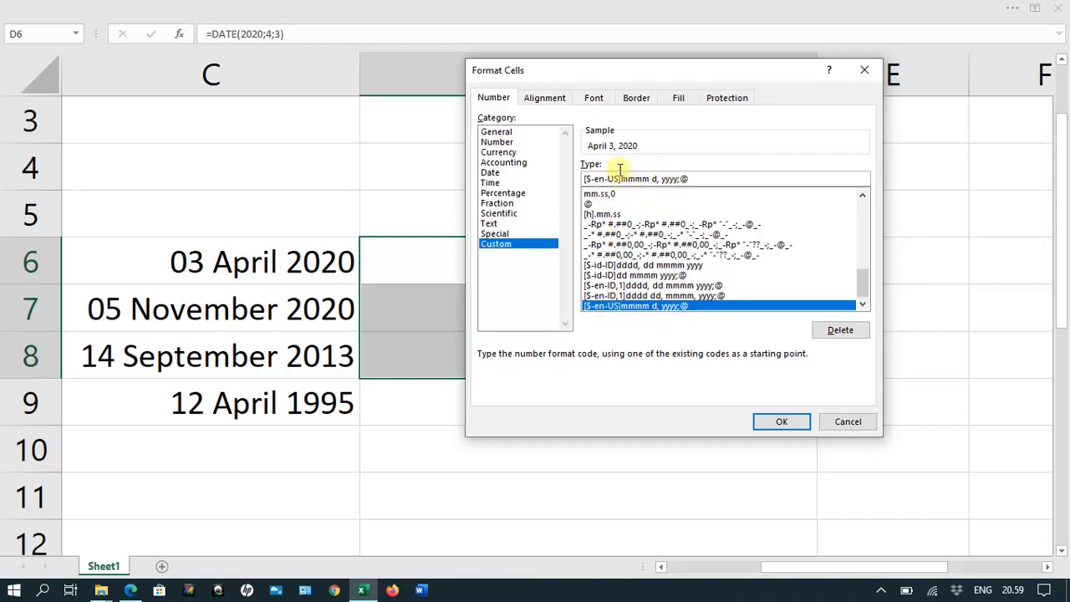
{"action": "left_click", "coordinate": [662, 179]}
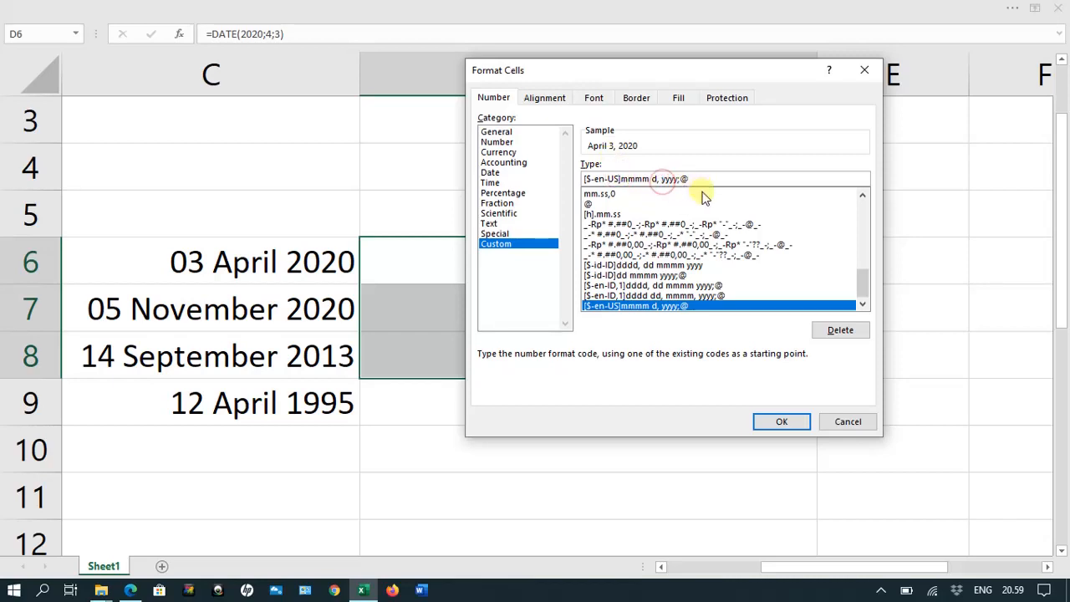
{"action": "type", "text": "DDDDD"}
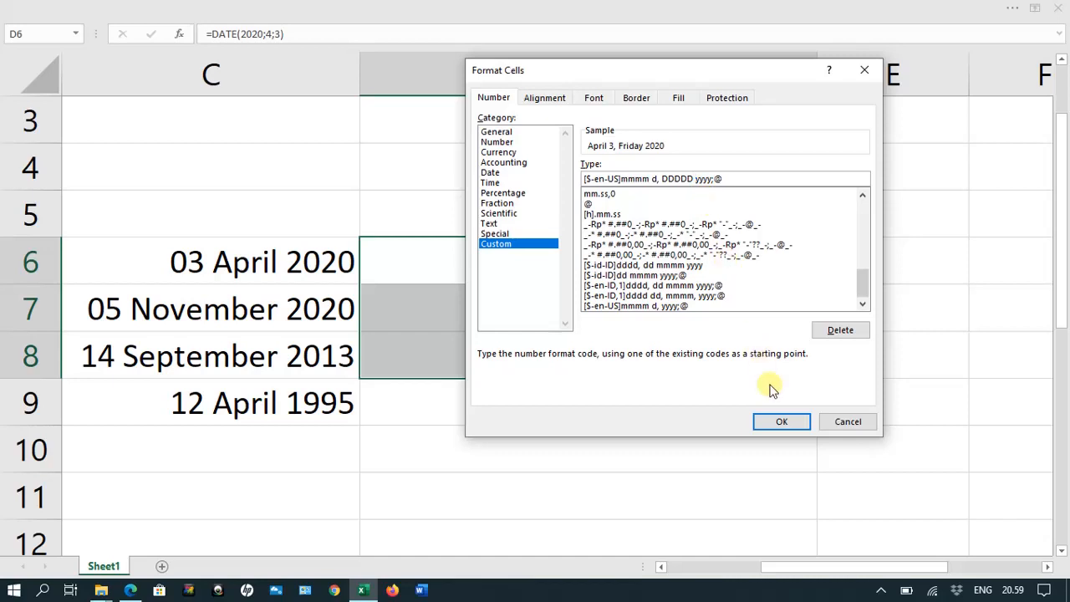
{"action": "left_click", "coordinate": [779, 420]}
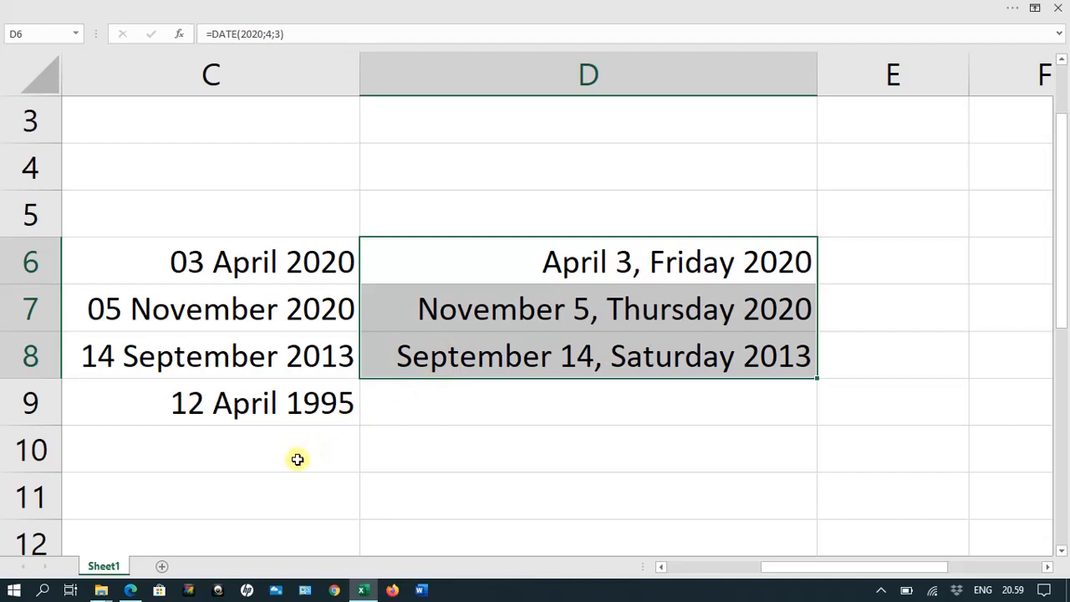
{"action": "left_click", "coordinate": [401, 469]}
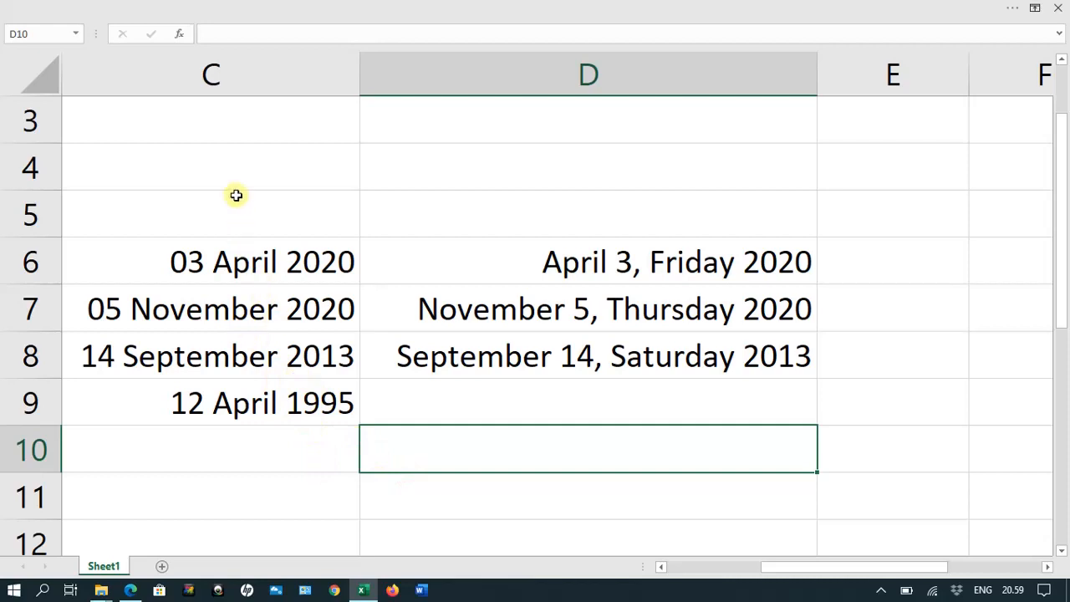
- Undo the recent date format changes on D6:D8 and C6:C9
{"action": "key", "text": "ctrl+z"}
{"action": "key", "text": "ctrl+z"}
{"action": "key", "text": "ctrl+z"}
{"action": "key", "text": "ctrl+z"}
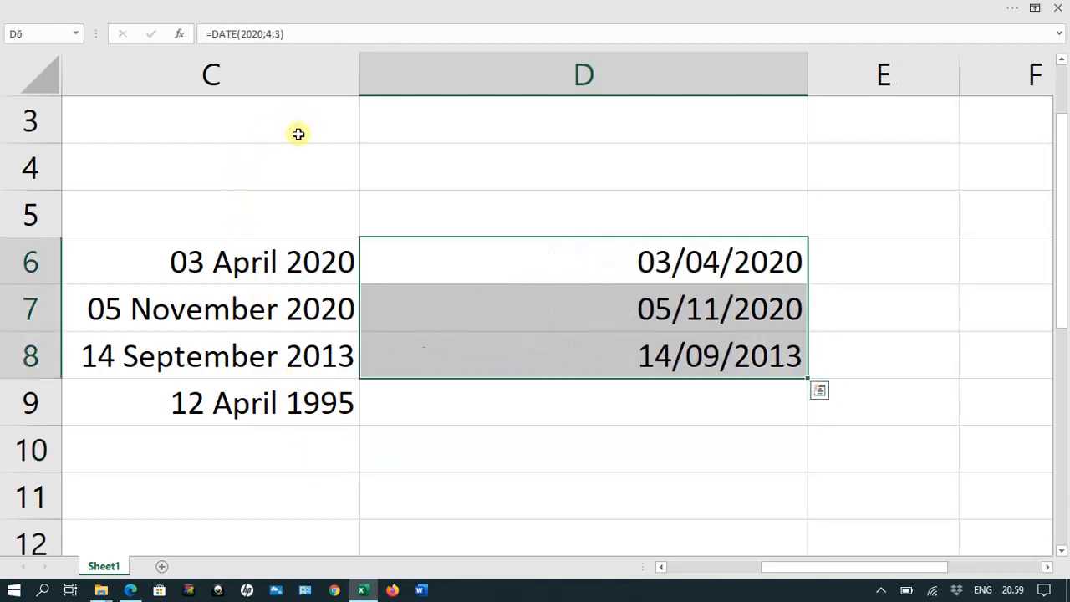
{"action": "key", "text": "ctrl+z"}
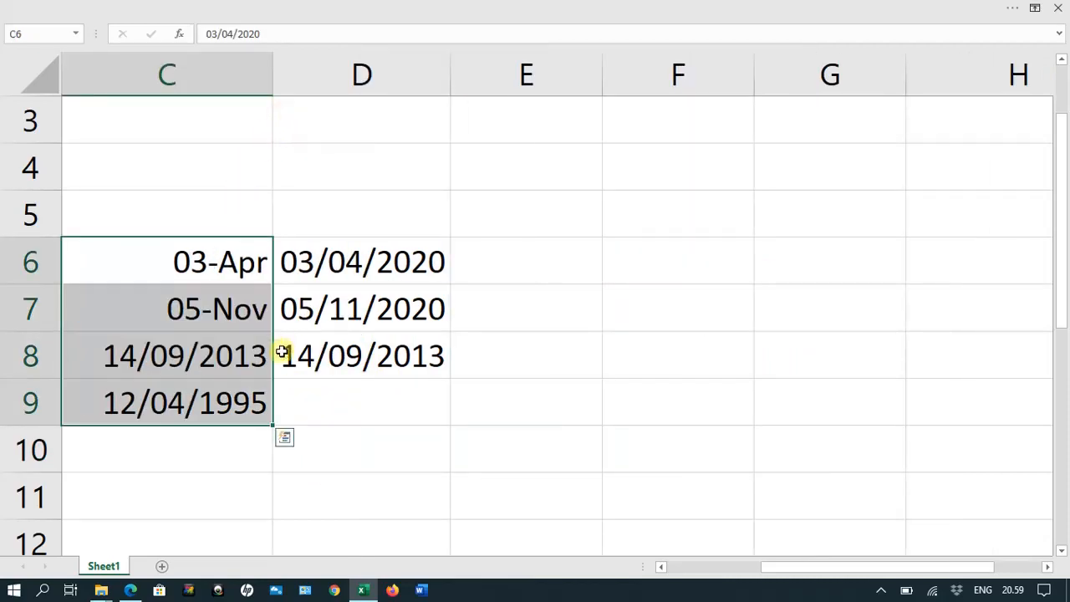
{"action": "left_click_drag", "start_coordinate": [256, 468], "coordinate": [3, 407]}
{"action": "left_click", "coordinate": [287, 500]}
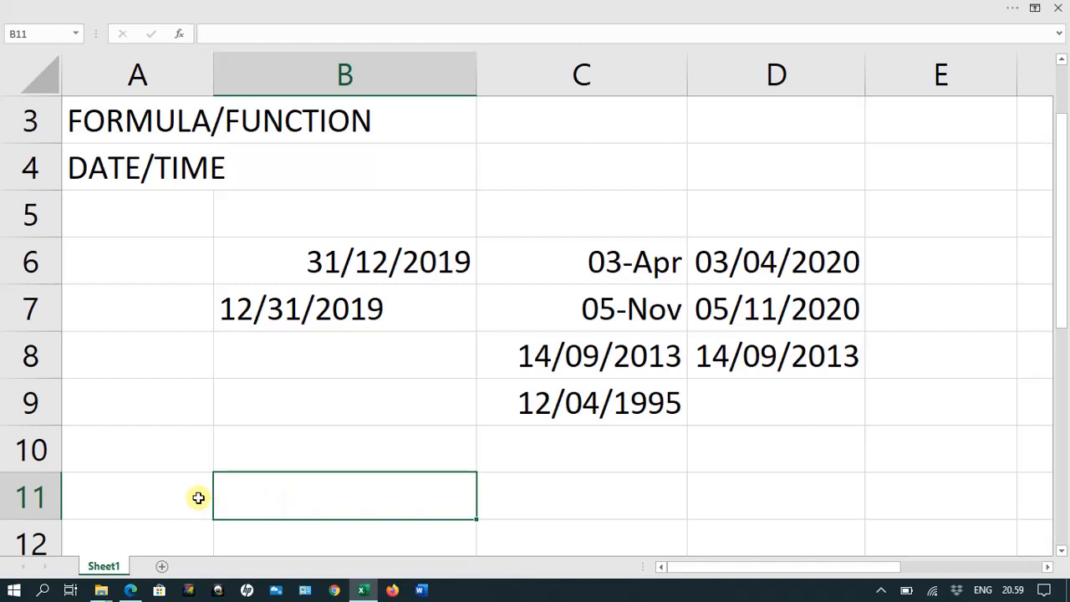
- Enter the heading NIKAH in cell A11, below the existing date examples
{"action": "left_click", "coordinate": [171, 498]}
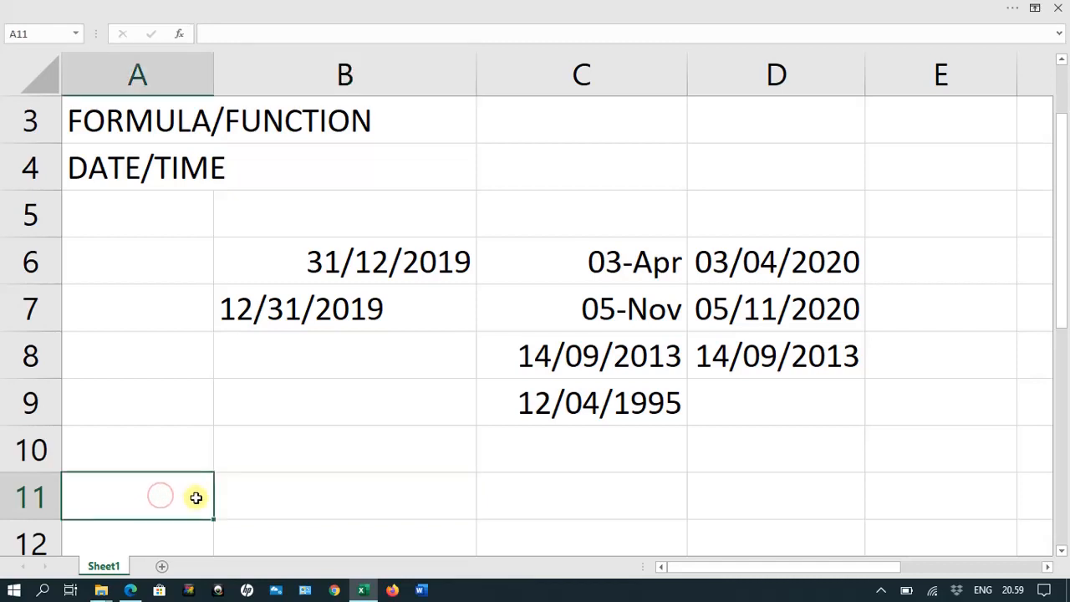
{"action": "scroll", "coordinate": [201, 492], "scroll_direction": "down", "scroll_amount": 2}
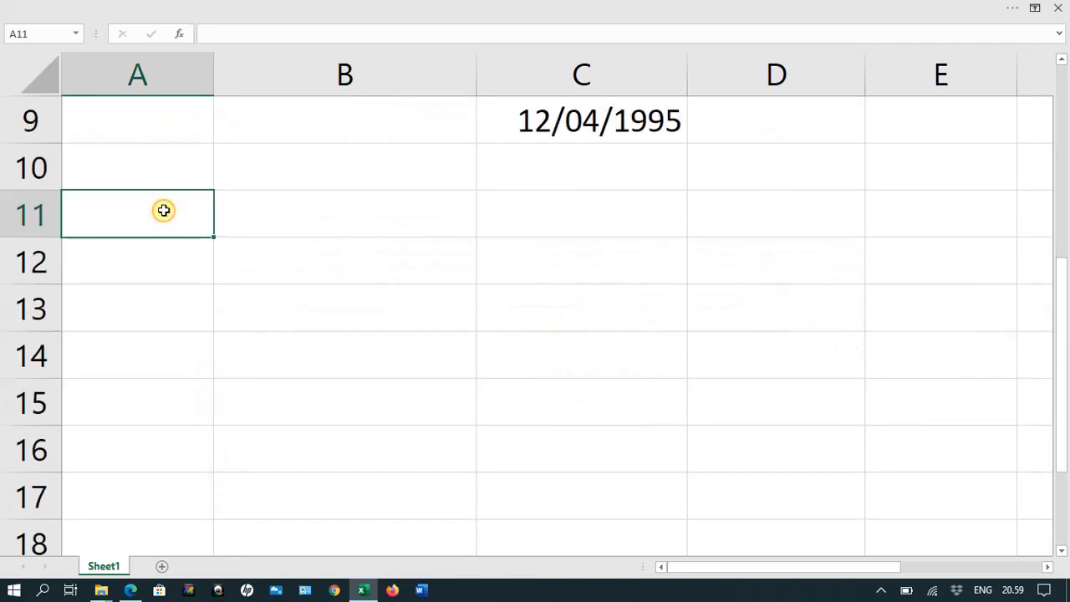
{"action": "type", "text": "TAN"}
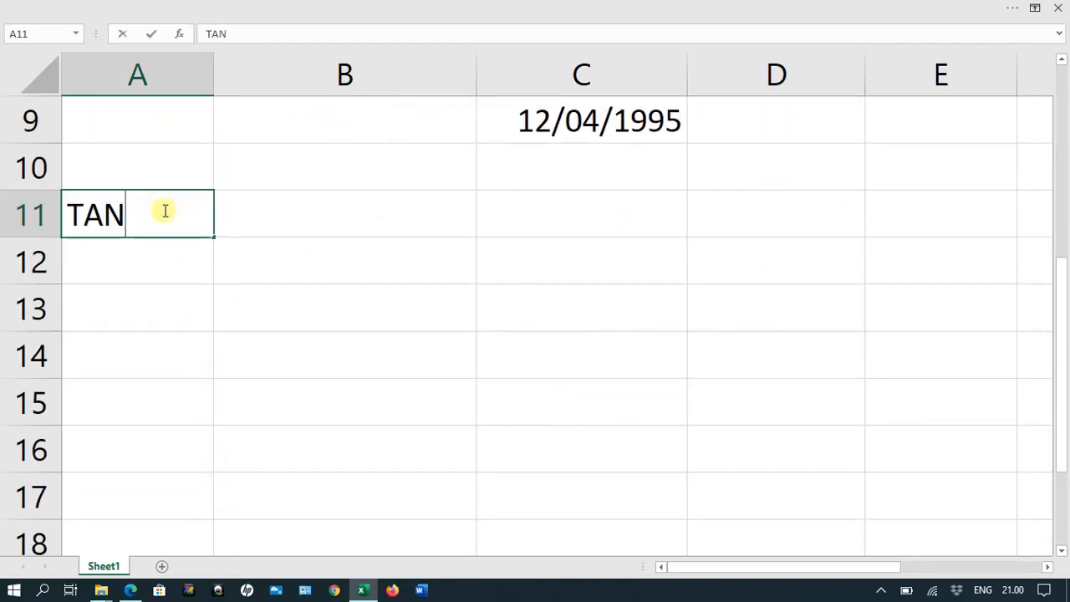
{"action": "key", "text": "BackSpace"}
{"action": "key", "text": "BackSpace"}
{"action": "key", "text": "BackSpace"}
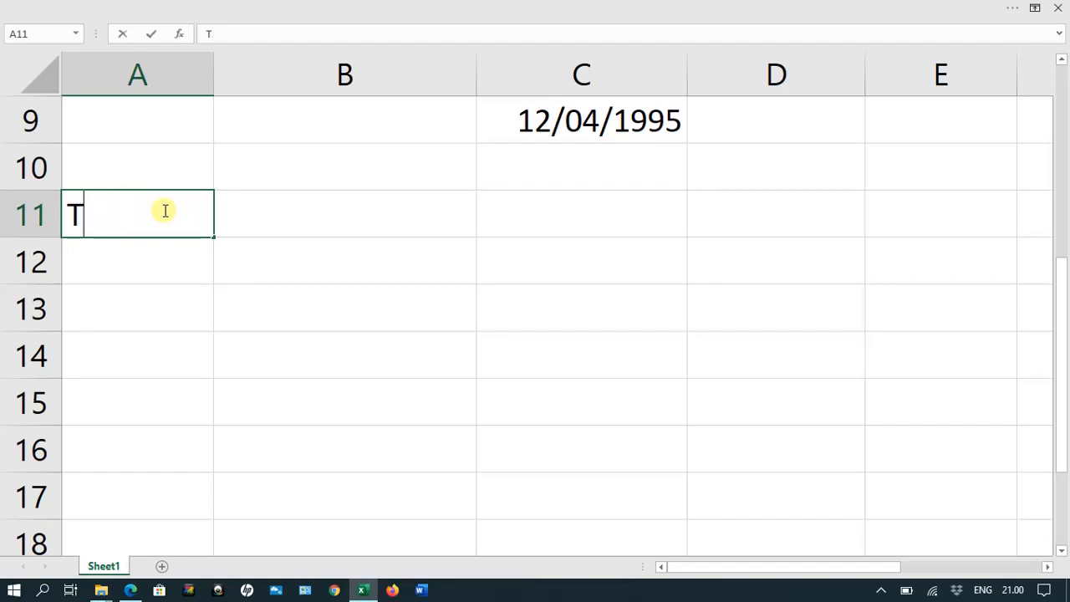
{"action": "type", "text": "NIKAH"}
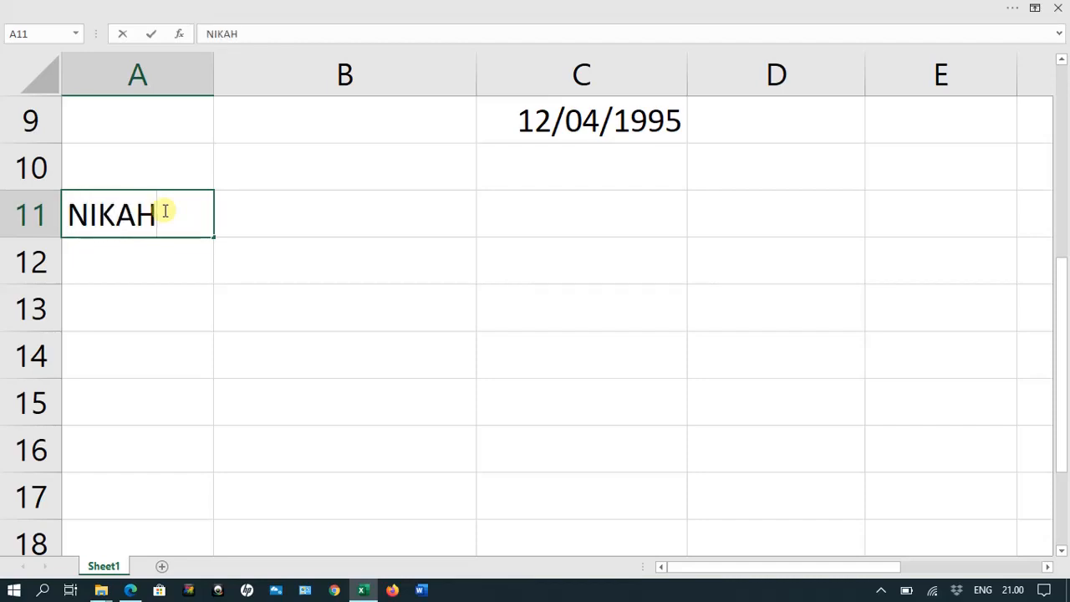
{"action": "key", "text": "Tab"}
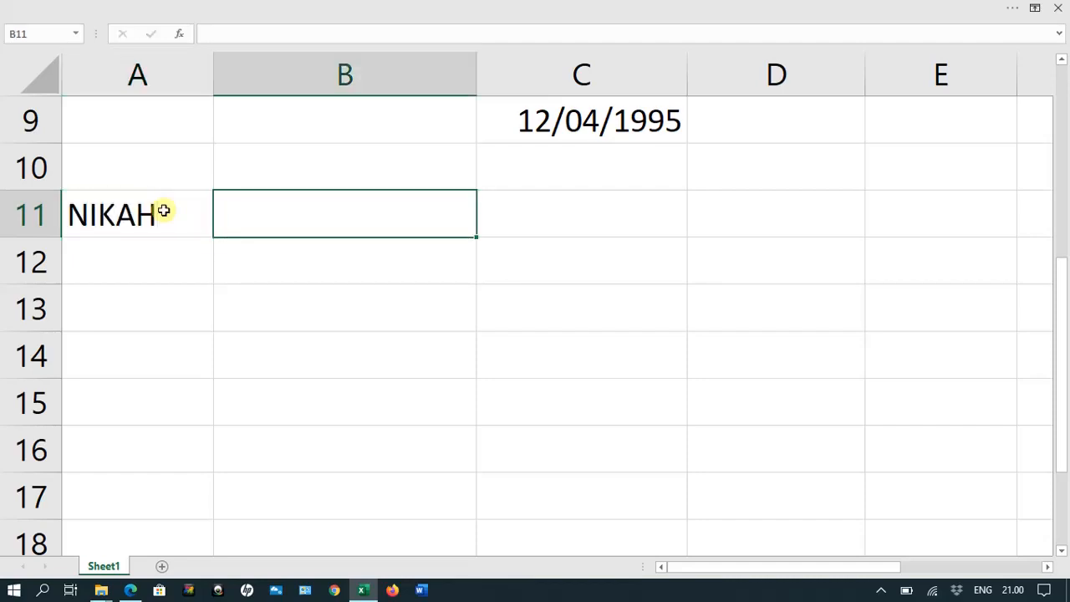
- Enter the heading TGL LAHIR in cell B11
{"action": "type", "text": "TGL LAG"}
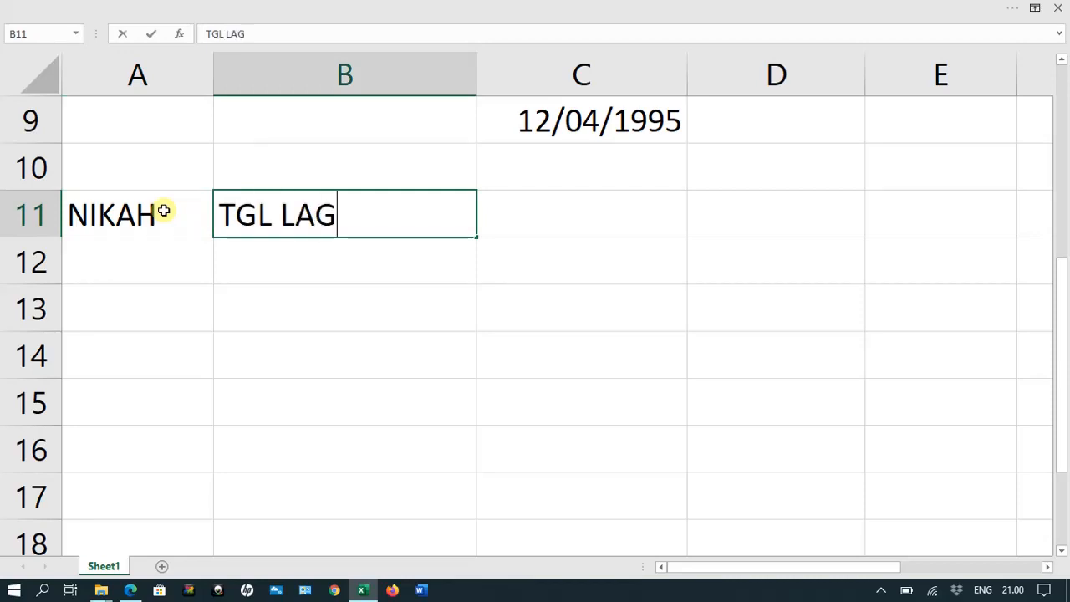
{"action": "key", "text": "BackSpace"}
{"action": "type", "text": "HIR"}
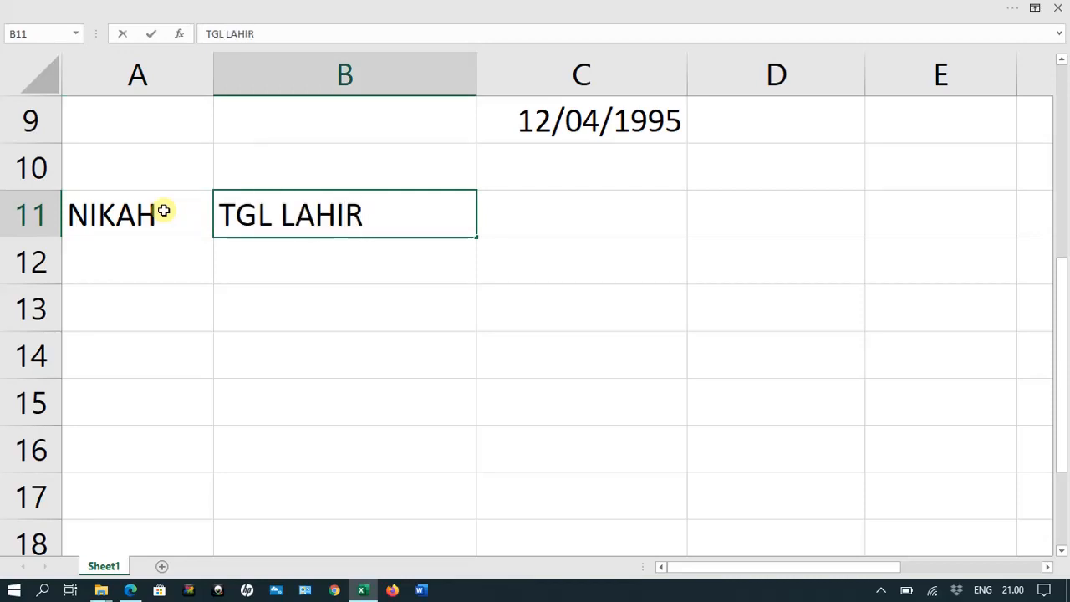
{"action": "key", "text": "Return"}
{"action": "key", "text": "Left"}
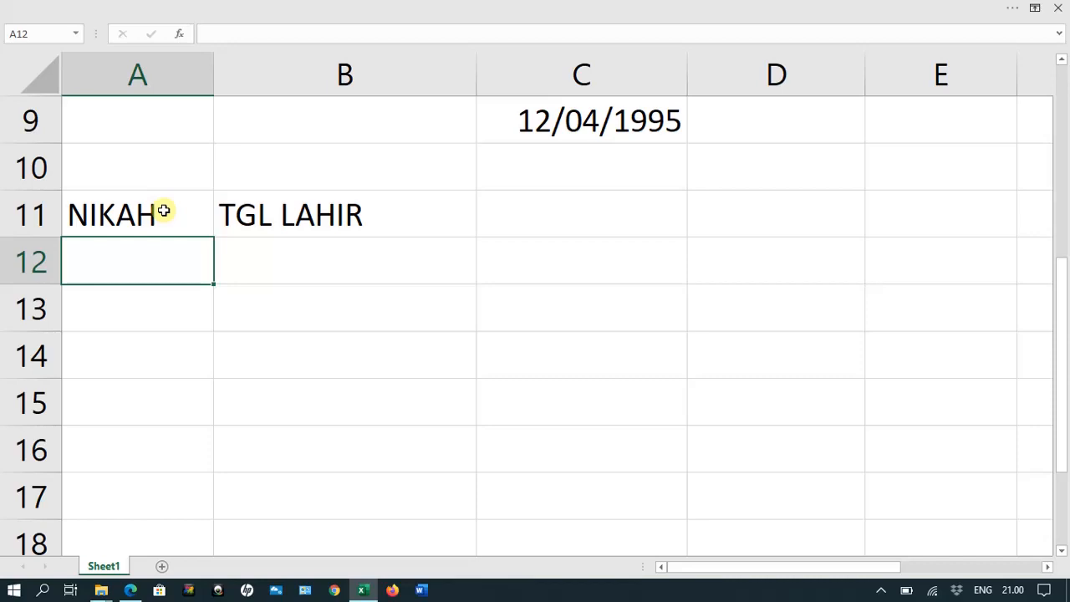
- Enter the subheadings TGL, BL and TAHUN in cells B12, C12 and D12
{"action": "key", "text": "Right"}
{"action": "type", "text": "TGL"}
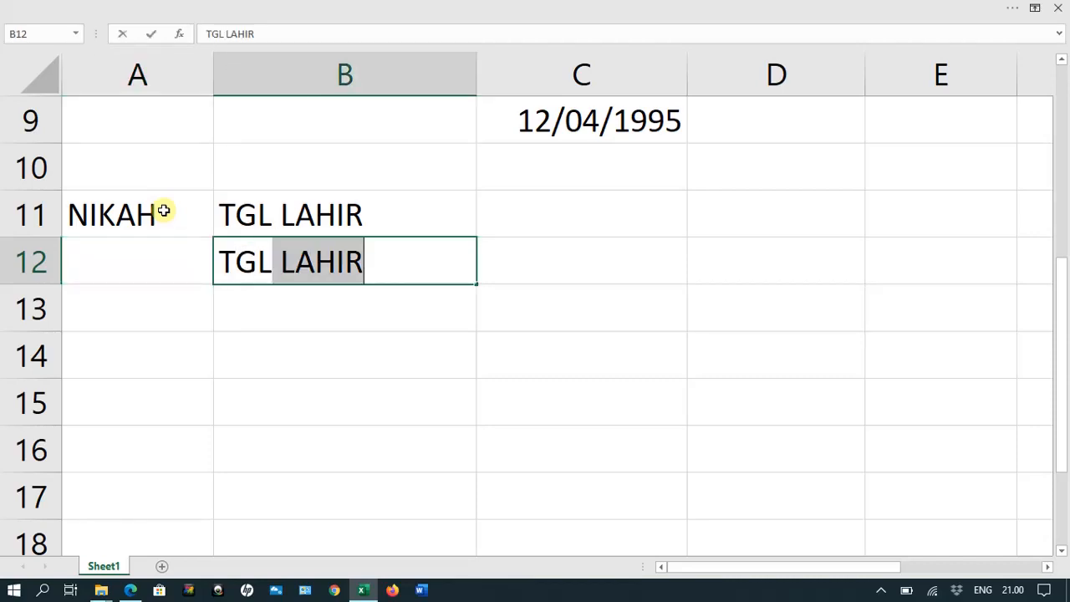
{"action": "key", "text": "BackSpace"}
{"action": "key", "text": "Tab"}
{"action": "type", "text": "BL"}
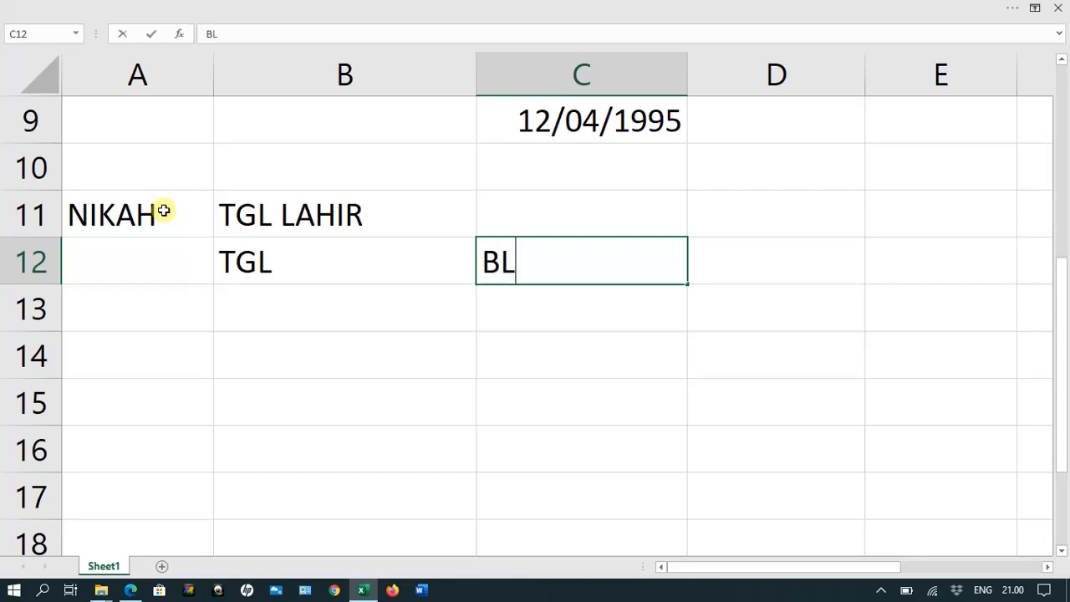
{"action": "key", "text": "Tab"}
{"action": "type", "text": "TAHUN"}
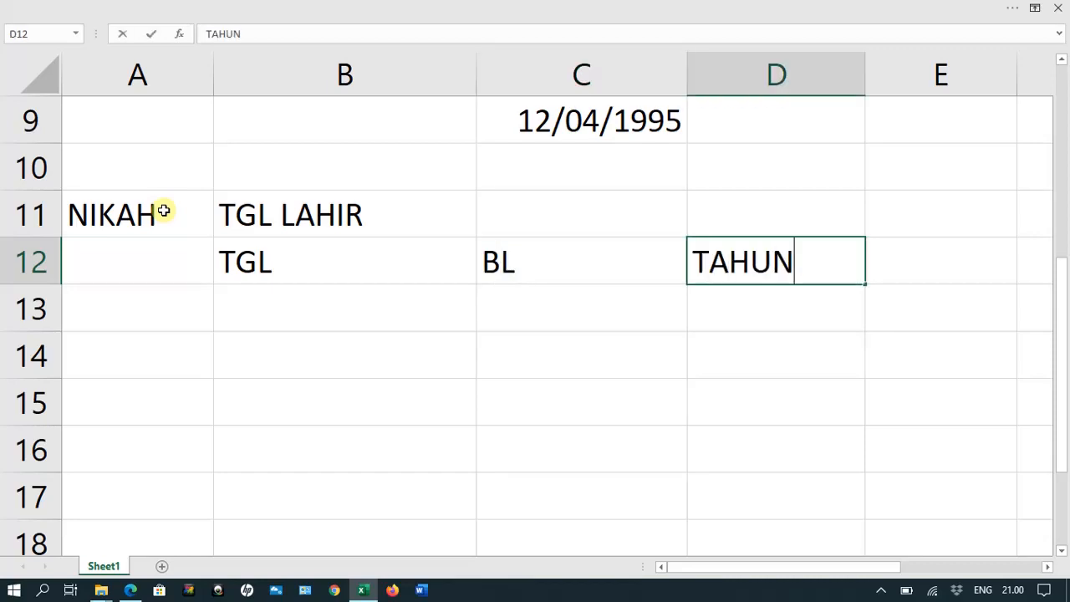
{"action": "key", "text": "Return"}
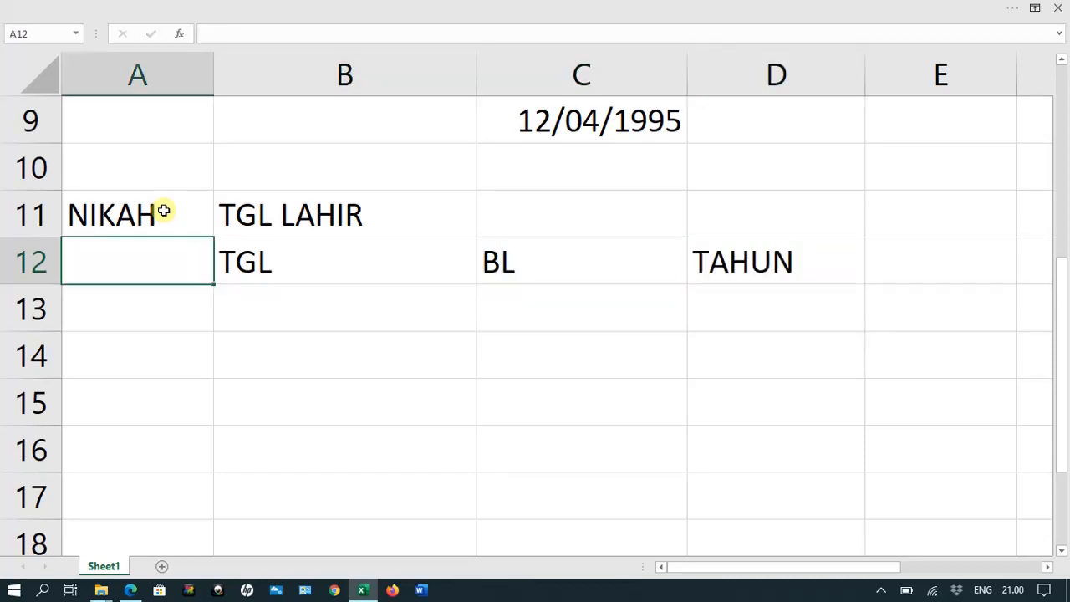
- Enter the date 12/12/2011 in cell A13 under the NIKAH heading
{"action": "key", "text": "Down"}
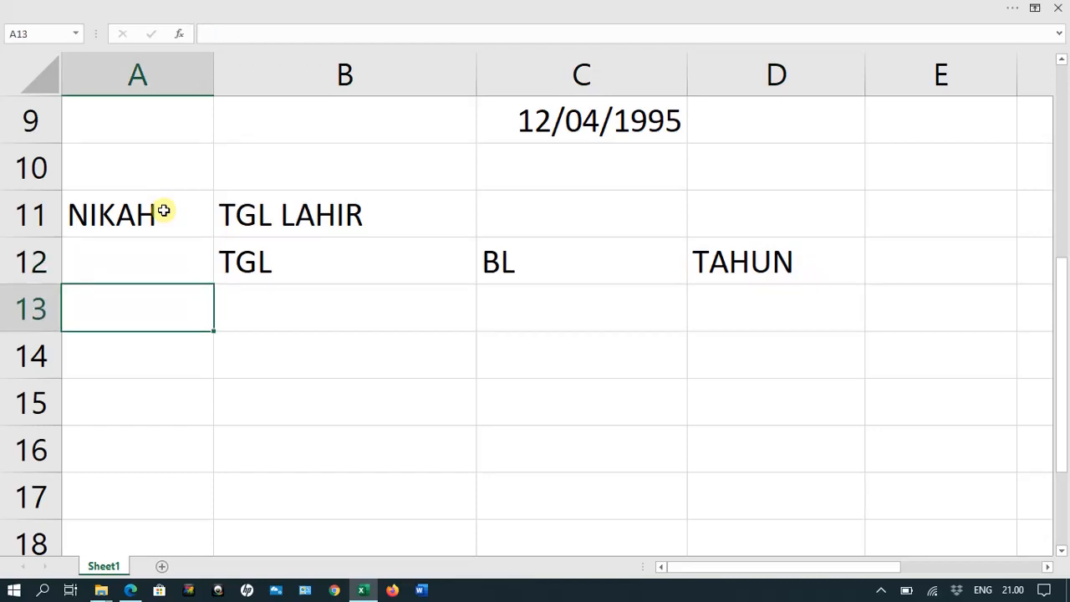
{"action": "type", "text": "12"}
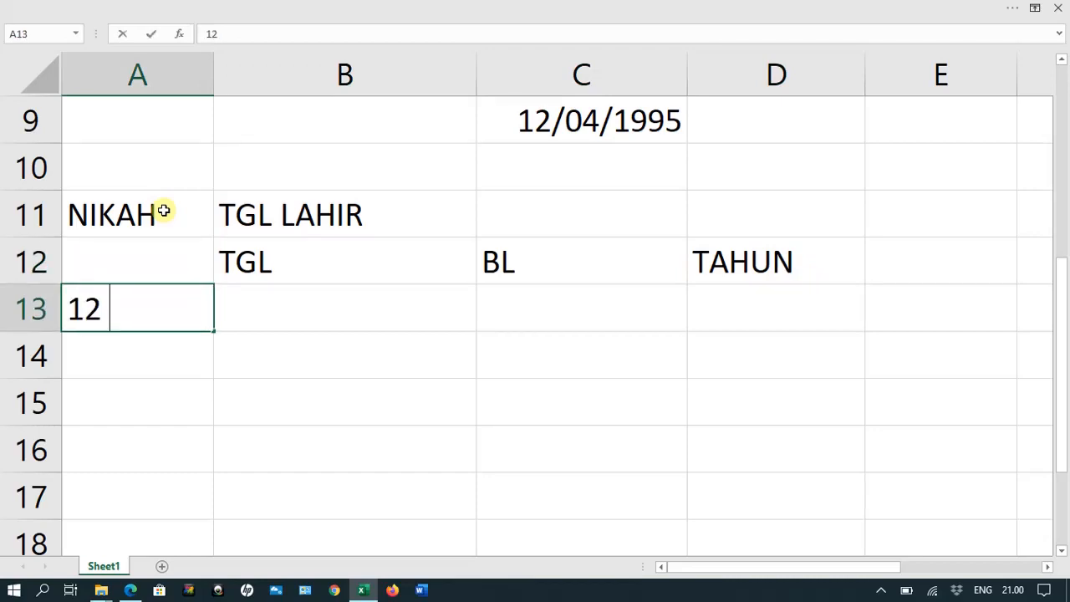
{"action": "key", "text": "ctrl+Return"}
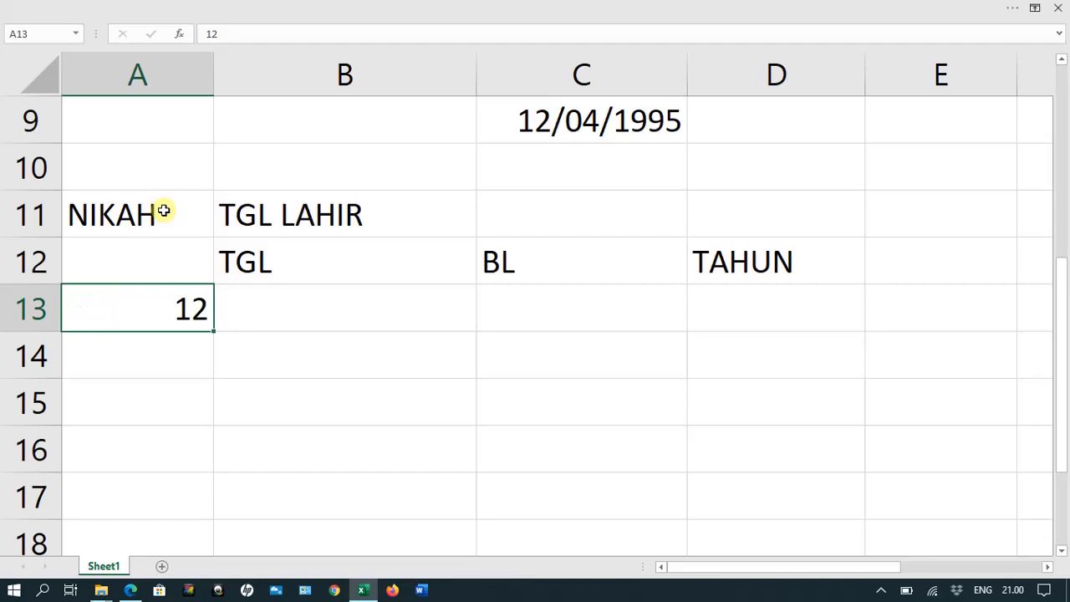
{"action": "type", "text": "112"}
{"action": "key", "text": "BackSpace"}
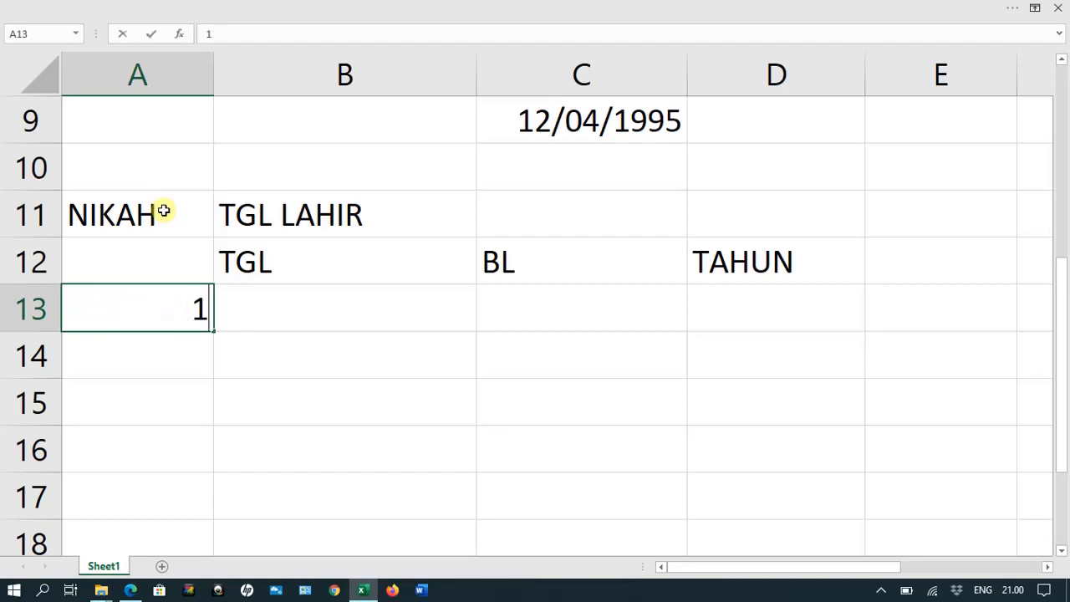
{"action": "type", "text": "2/12"}
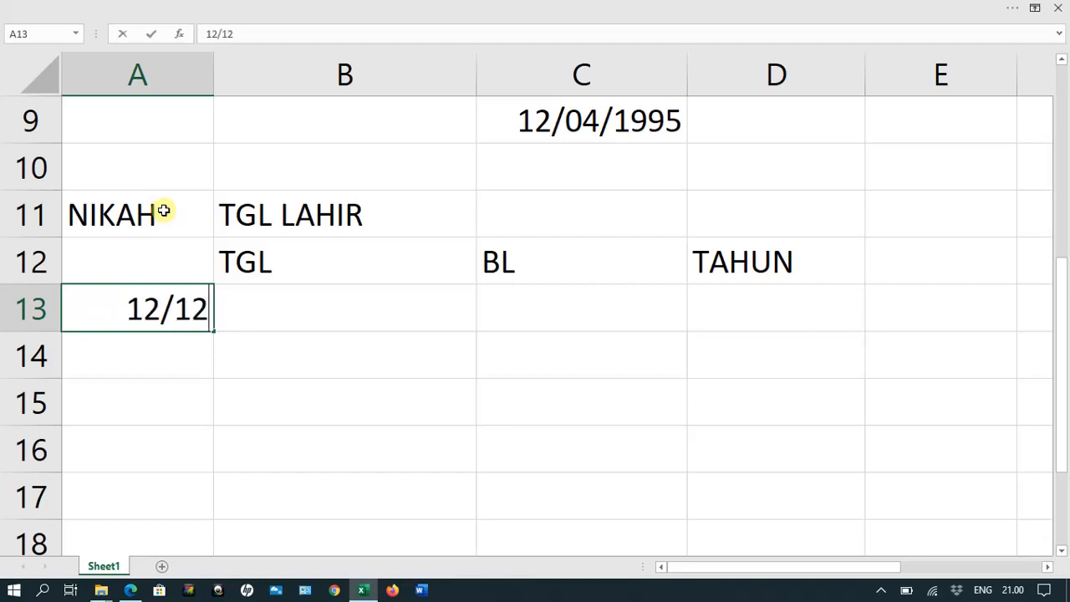
{"action": "type", "text": "/2"}
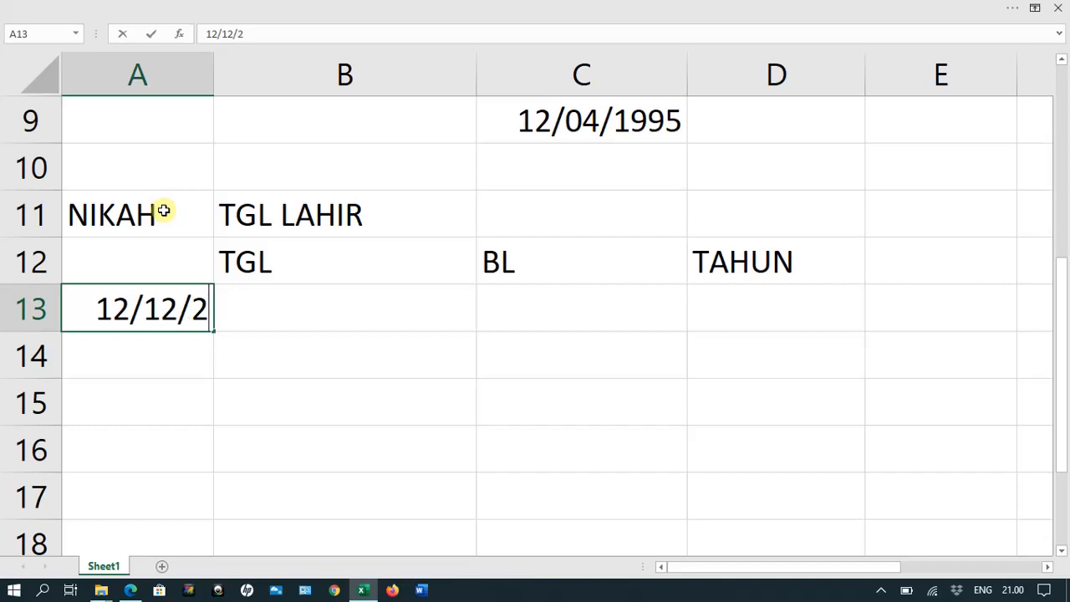
{"action": "type", "text": "011"}
{"action": "key", "text": "Return"}
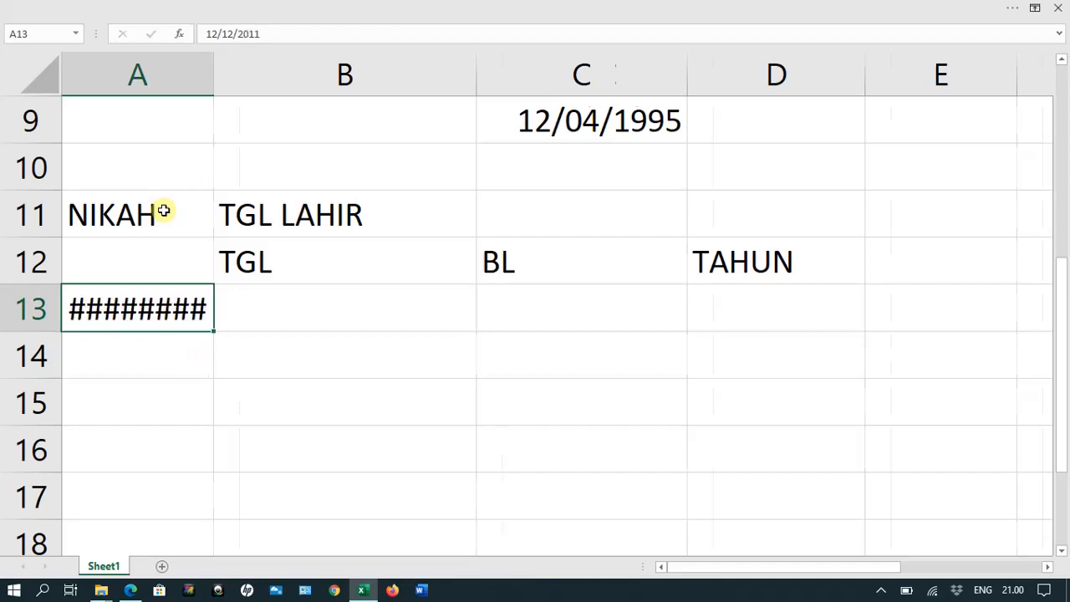
- Narrow column B and fill in the birth day, month and year in cells B13, C13 and D13
{"action": "left_click", "coordinate": [291, 298]}
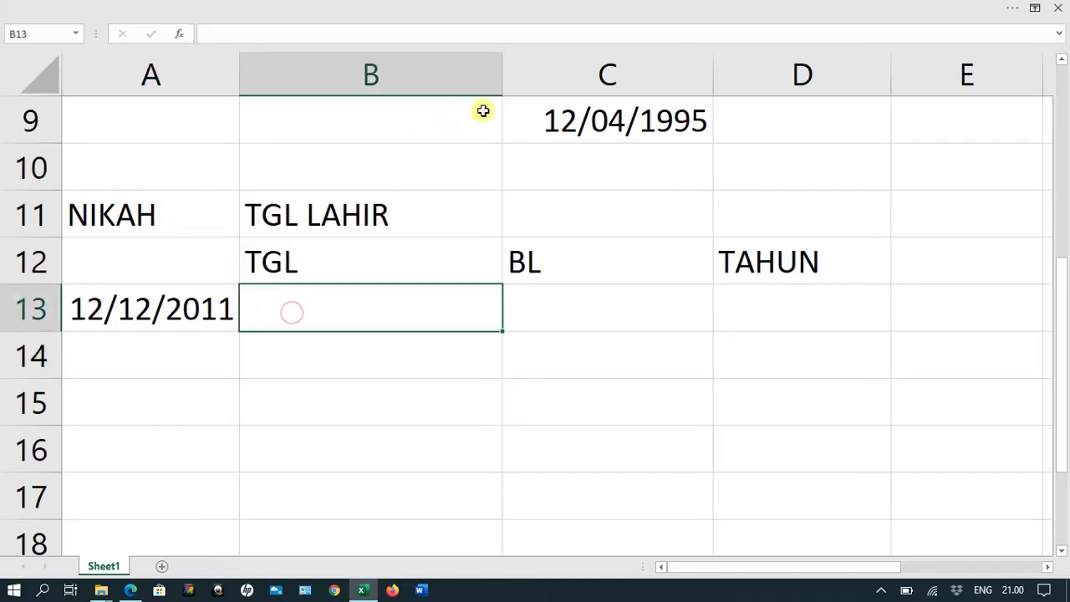
{"action": "left_click_drag", "start_coordinate": [503, 75], "coordinate": [365, 134]}
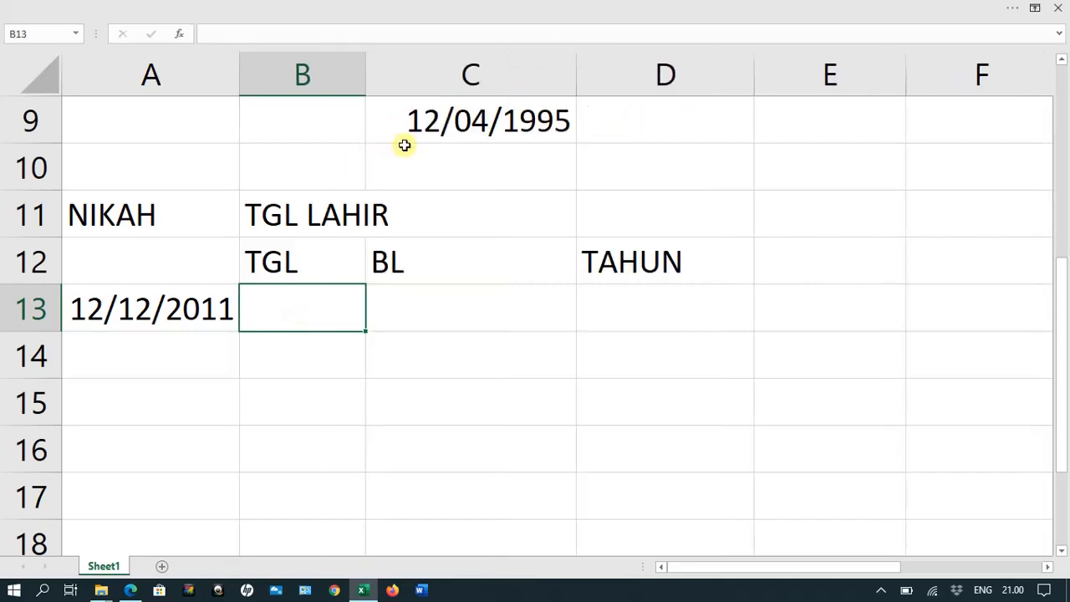
{"action": "left_click", "coordinate": [307, 307]}
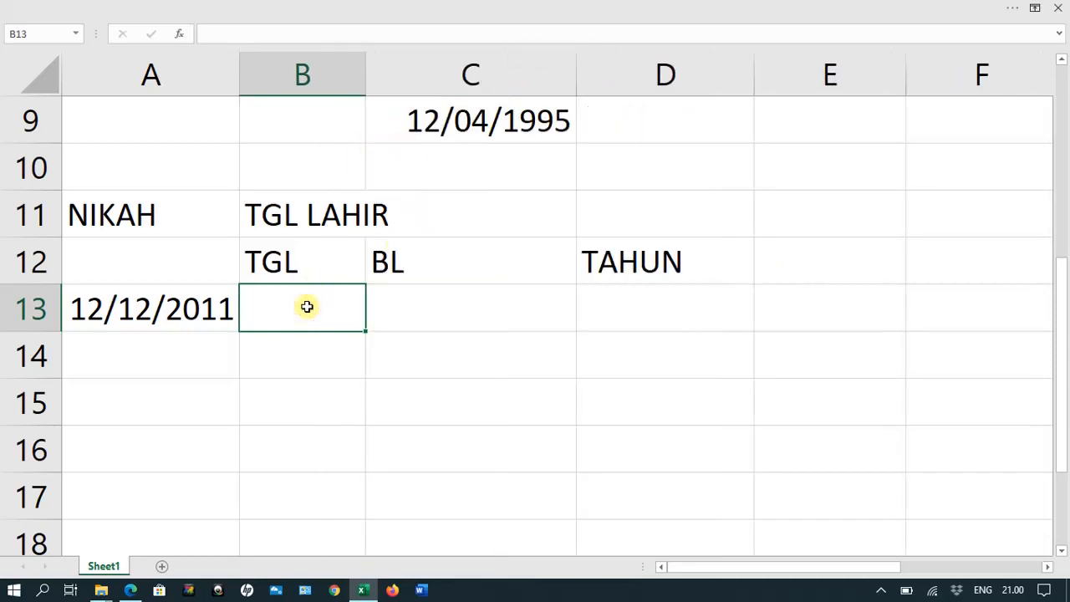
{"action": "type", "text": "1"}
{"action": "key", "text": "Tab"}
{"action": "type", "text": "3"}
{"action": "key", "text": "Tab"}
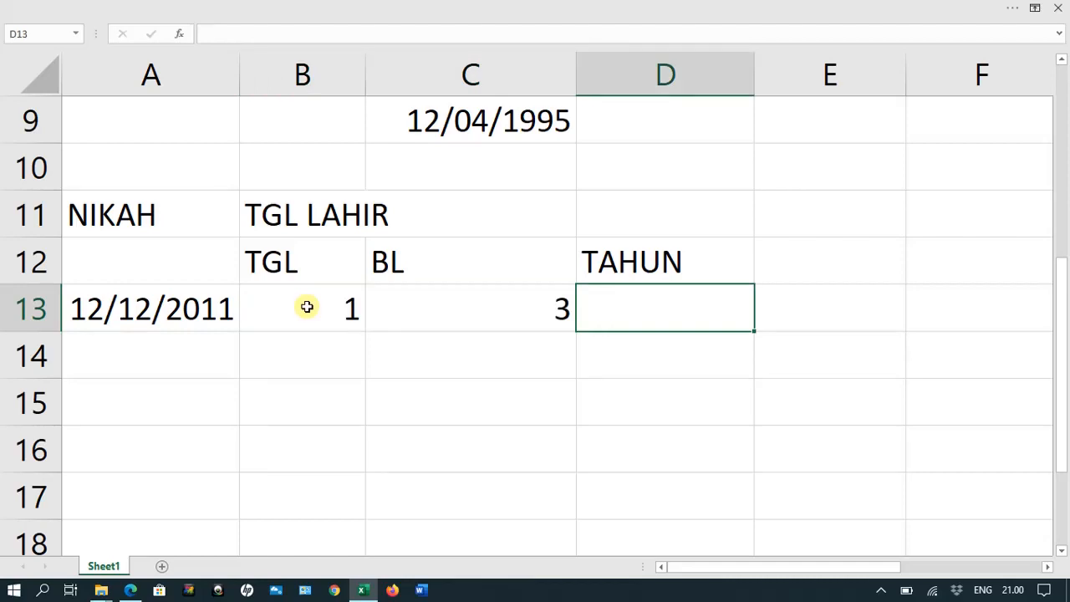
{"action": "type", "text": "1980"}
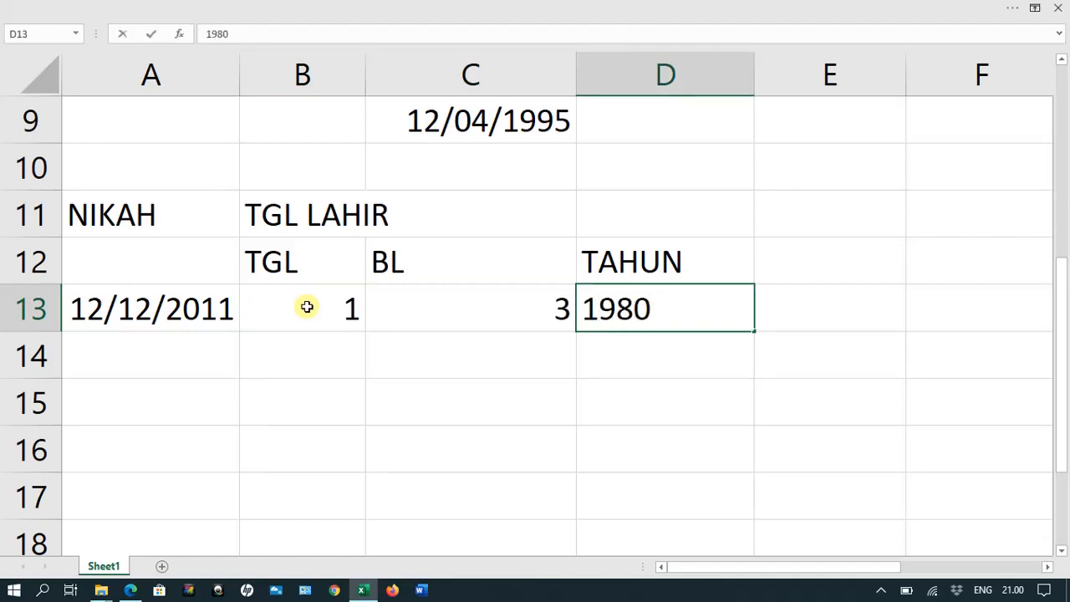
{"action": "key", "text": "Return"}
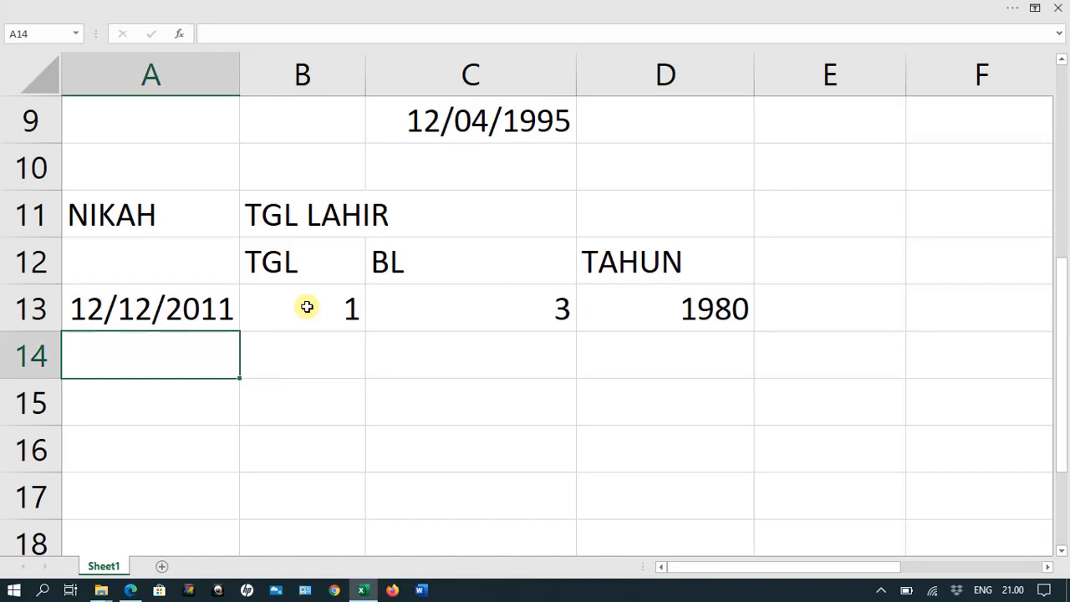
{"action": "key", "text": "Tab"}
{"action": "key", "text": "Tab"}
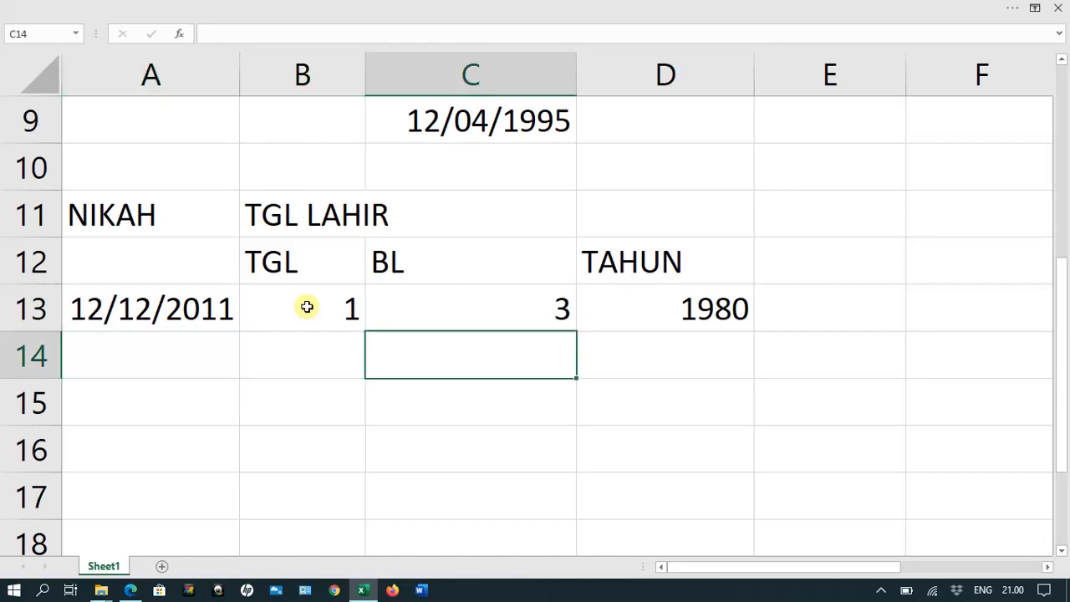
{"action": "key", "text": "Tab"}
{"action": "key", "text": "Tab"}
{"action": "key", "text": "Tab"}
{"action": "key", "text": "Left"}
{"action": "key", "text": "Left"}
{"action": "key", "text": "Left"}
{"action": "key", "text": "Left"}
{"action": "key", "text": "Left"}
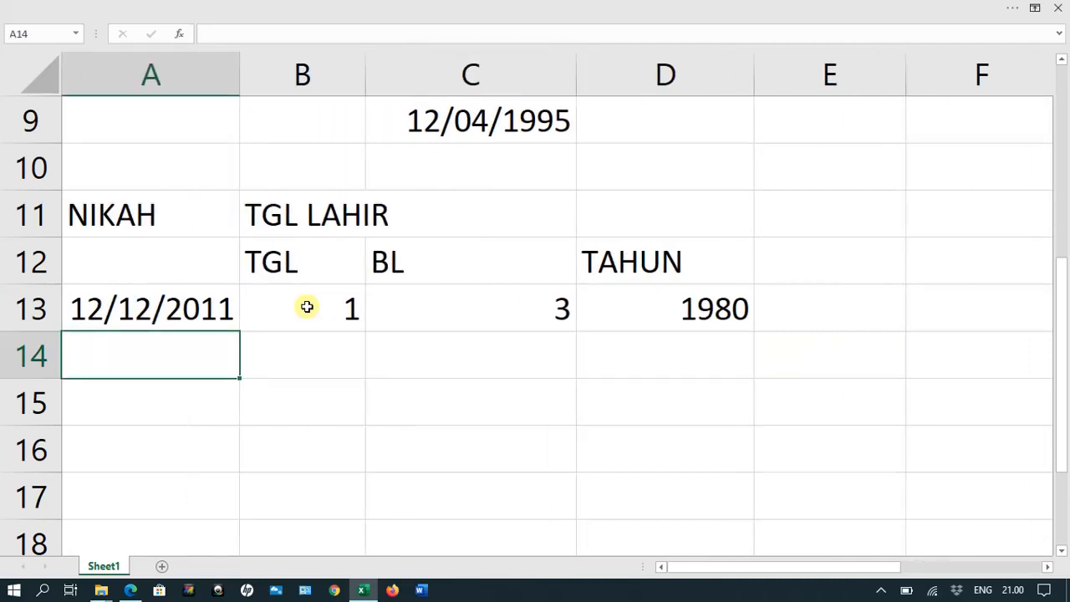
{"action": "left_click", "coordinate": [126, 308]}
{"action": "left_click", "coordinate": [303, 311]}
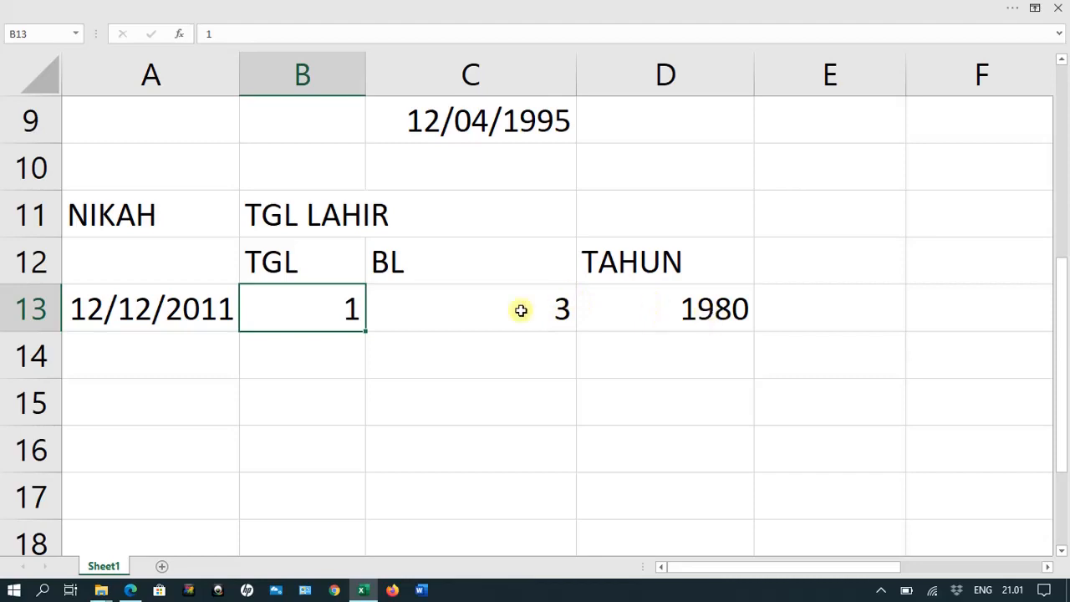
- Insert five blank rows at row 10, between the date examples and the NIKAH table
{"action": "scroll", "coordinate": [432, 329], "scroll_direction": "up", "scroll_amount": 2}
{"action": "scroll", "coordinate": [437, 357], "scroll_direction": "down", "scroll_amount": 4}
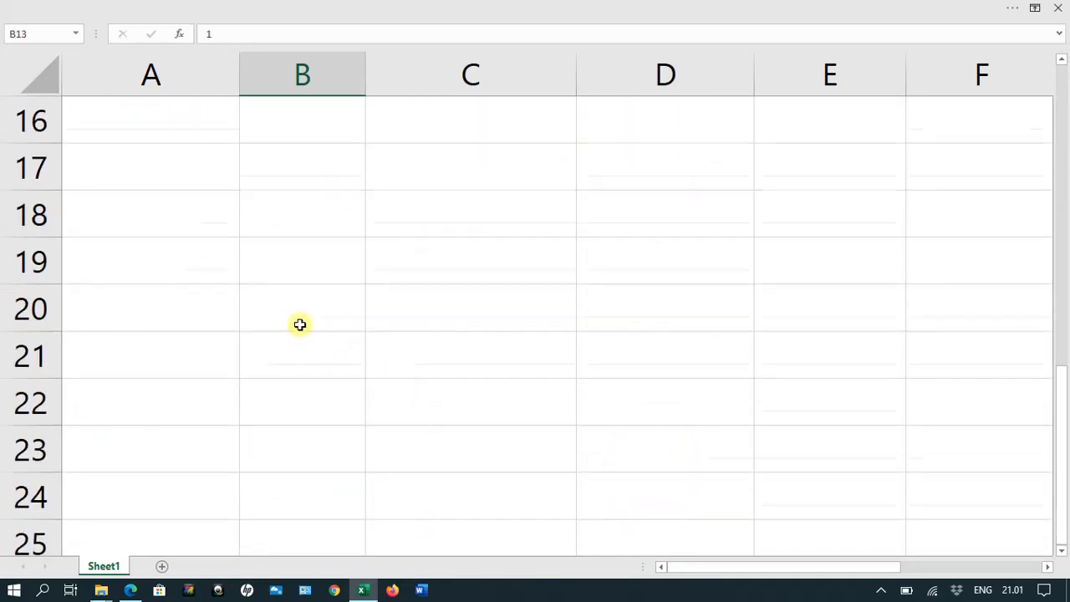
{"action": "scroll", "coordinate": [300, 324], "scroll_direction": "up", "scroll_amount": 3}
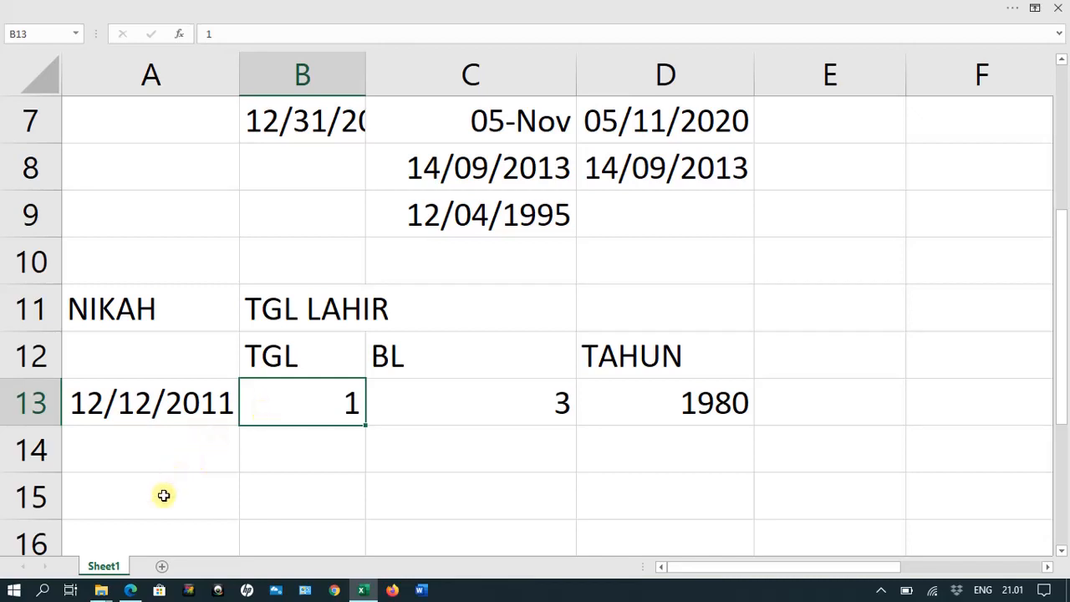
{"action": "left_click", "coordinate": [44, 265]}
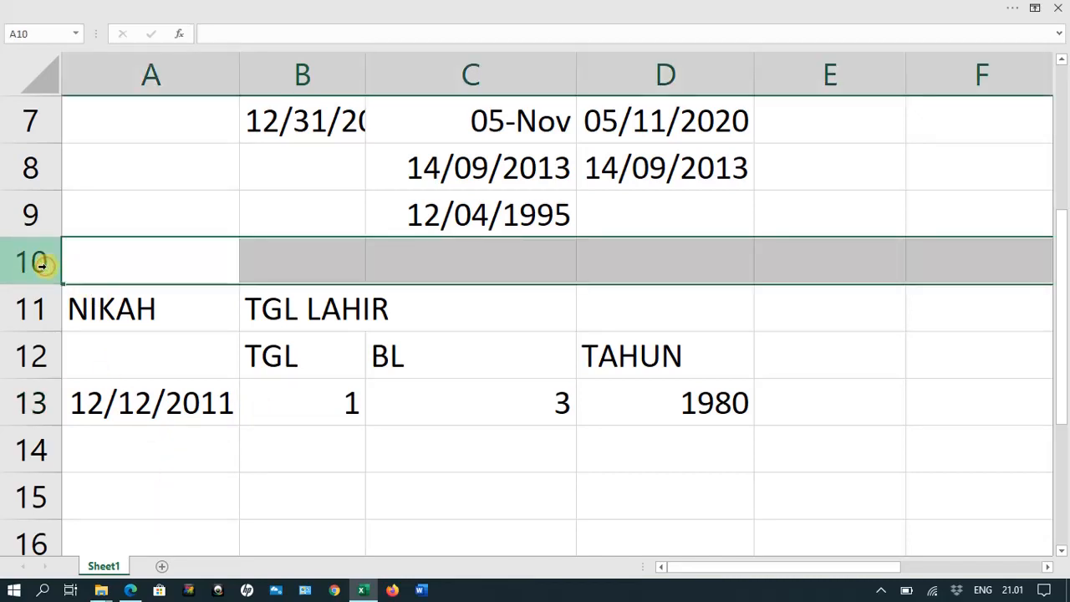
{"action": "key", "text": "ctrl+plus"}
{"action": "key", "text": "ctrl+plus"}
{"action": "key", "text": "ctrl+plus"}
{"action": "key", "text": "ctrl+plus"}
{"action": "key", "text": "ctrl+plus"}
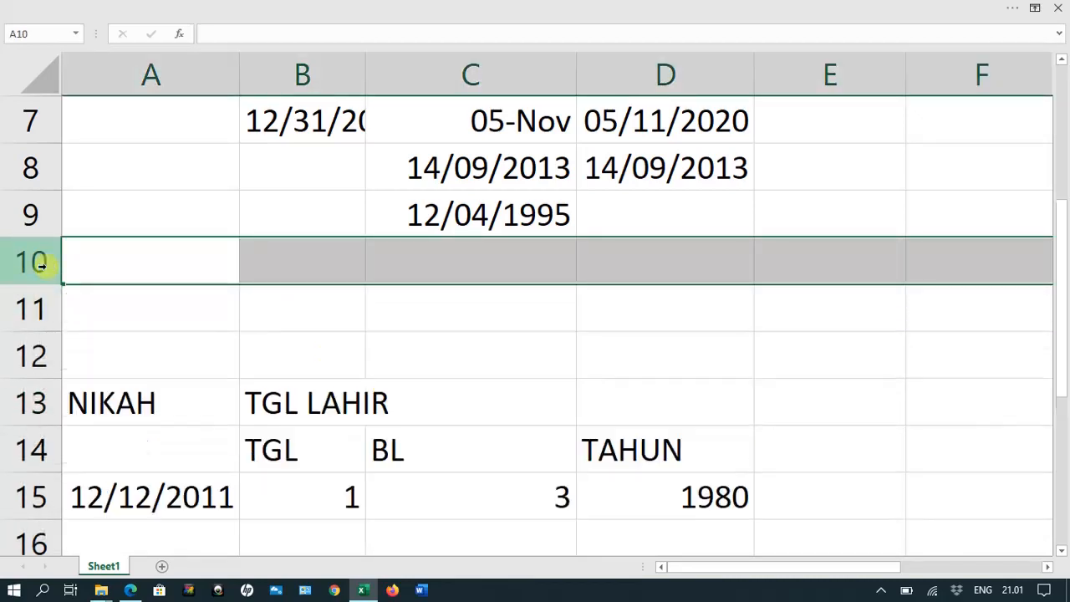
- Enter today's date, 11/06/2020, as a fixed value in cell C10 below the other dates
{"action": "left_click", "coordinate": [468, 251]}
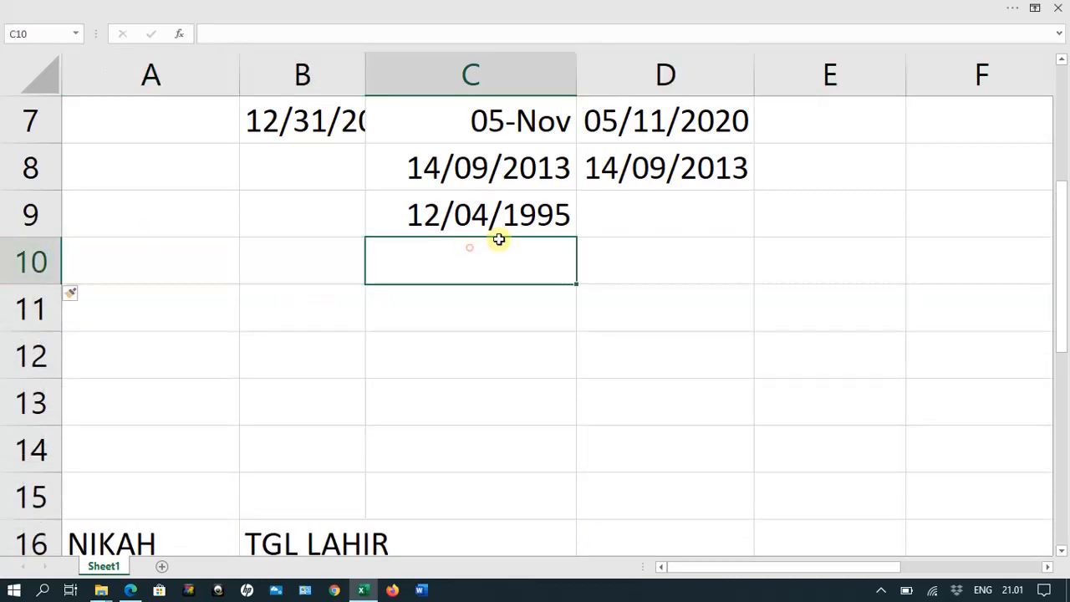
{"action": "left_click", "coordinate": [448, 218]}
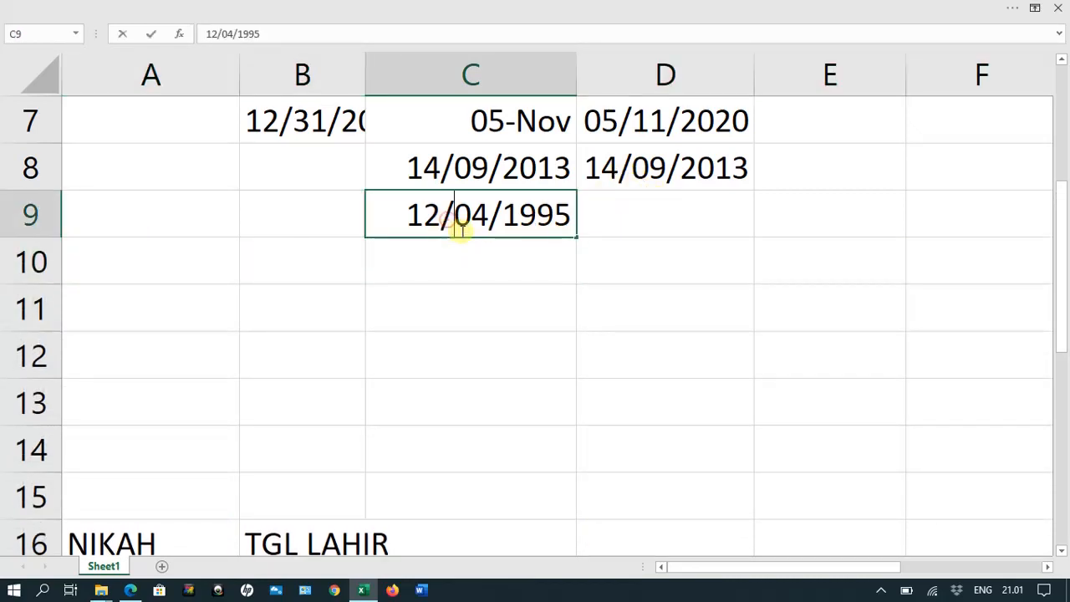
{"action": "left_click", "coordinate": [490, 265]}
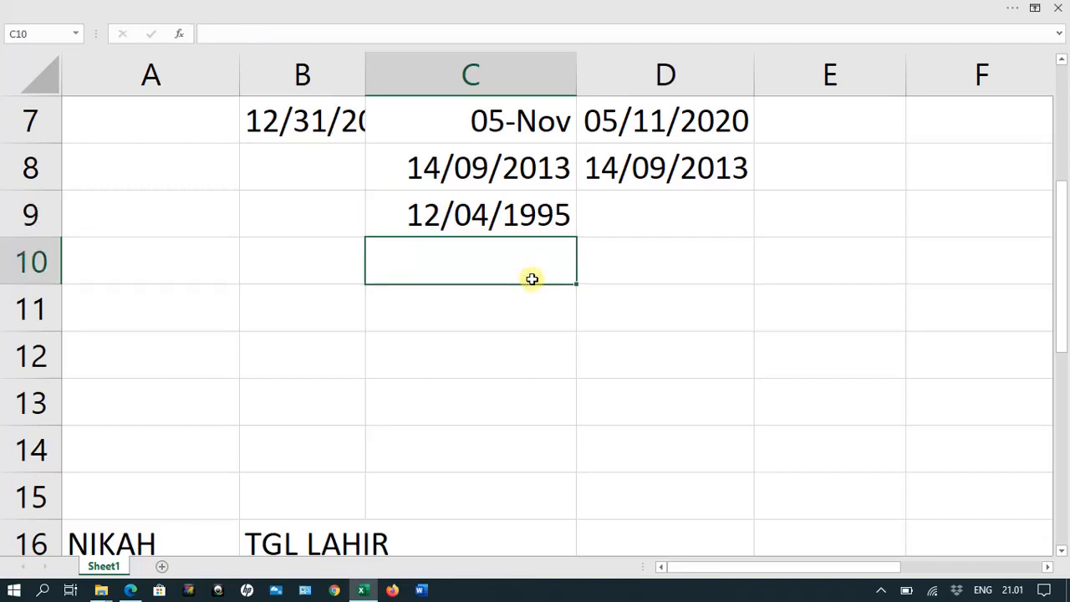
{"action": "key", "text": "ctrl+semicolon"}
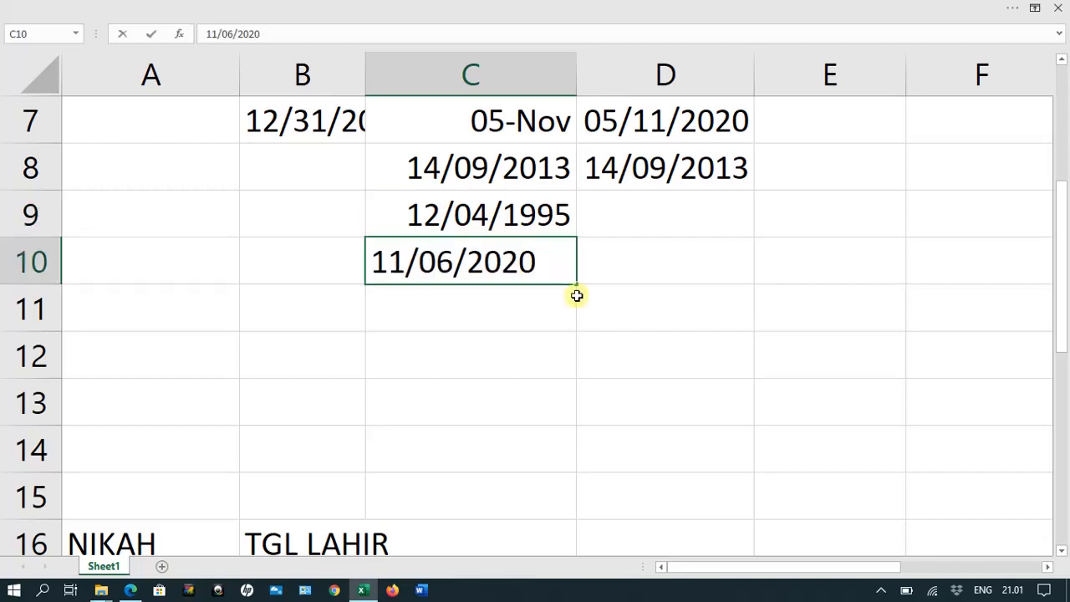
{"action": "key", "text": "Return"}
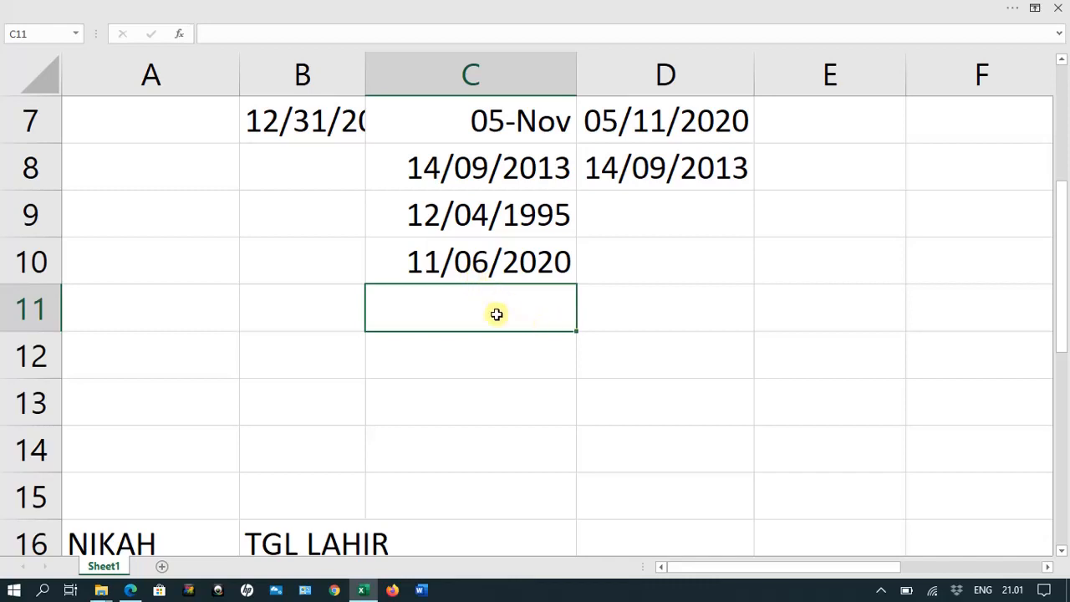
- Enter the formula =C10-C9 in cell C11 to subtract the earlier date from today's date
{"action": "type", "text": "="}
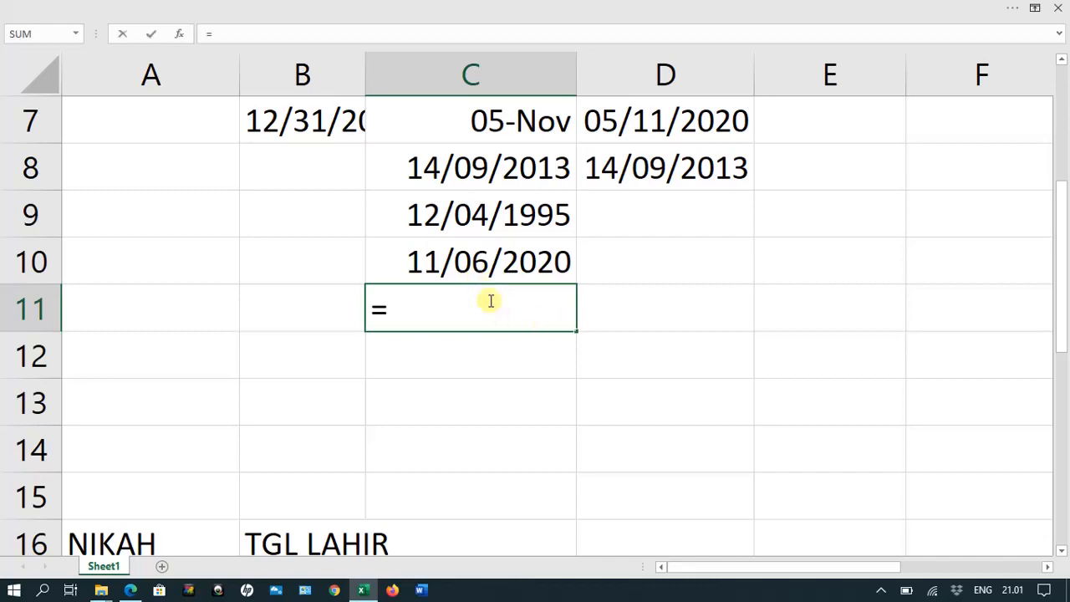
{"action": "left_click", "coordinate": [476, 260]}
{"action": "type", "text": "-"}
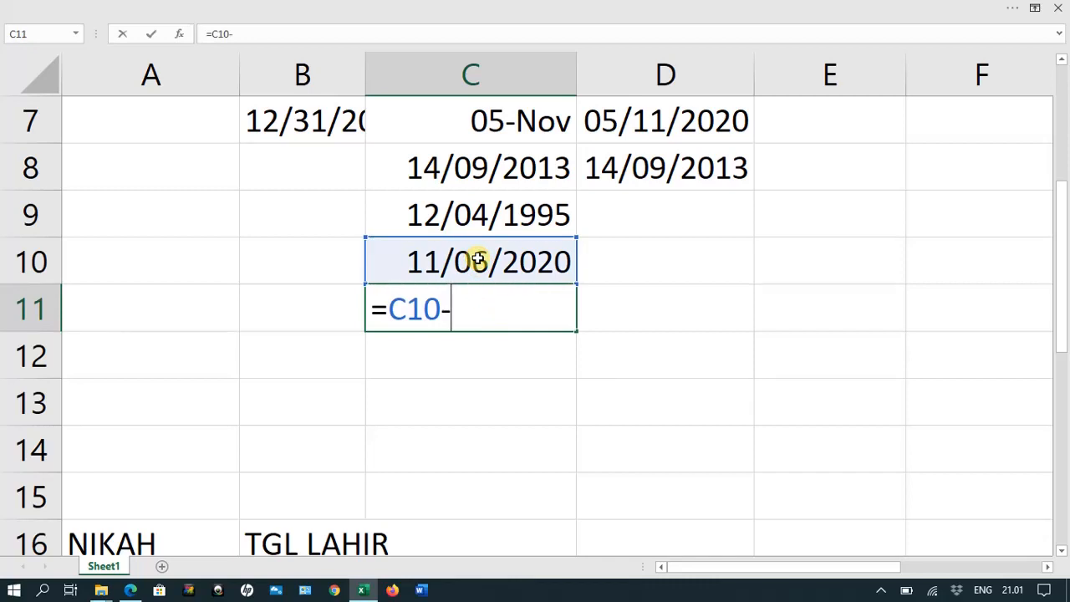
{"action": "left_click", "coordinate": [482, 219]}
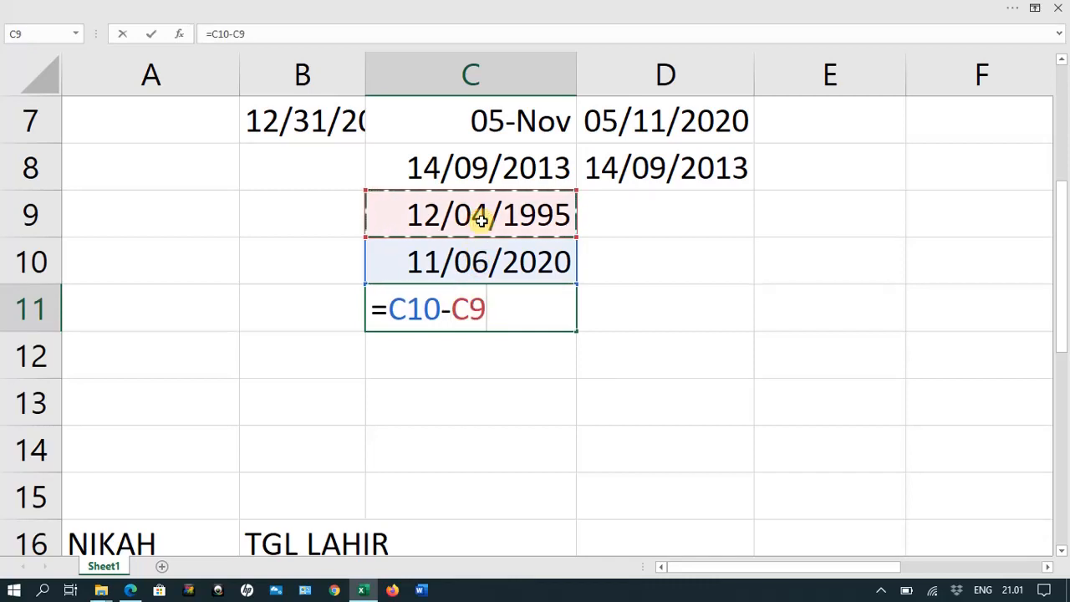
{"action": "key", "text": "Return"}
- Apply the Comma Style number format to the date difference in cell C11
{"action": "left_click", "coordinate": [473, 318]}
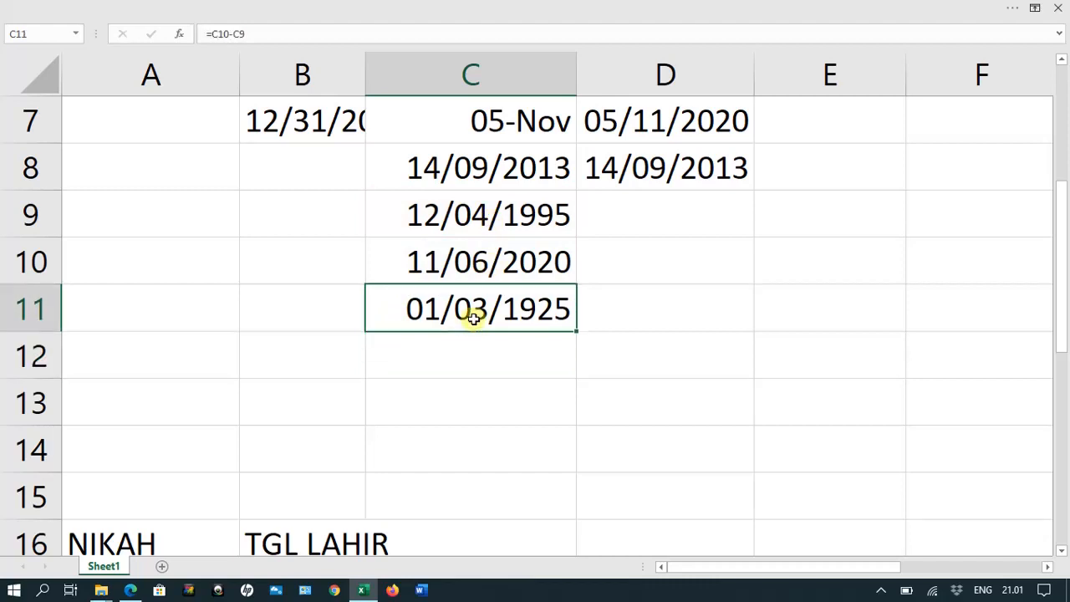
{"action": "left_click", "coordinate": [281, 7]}
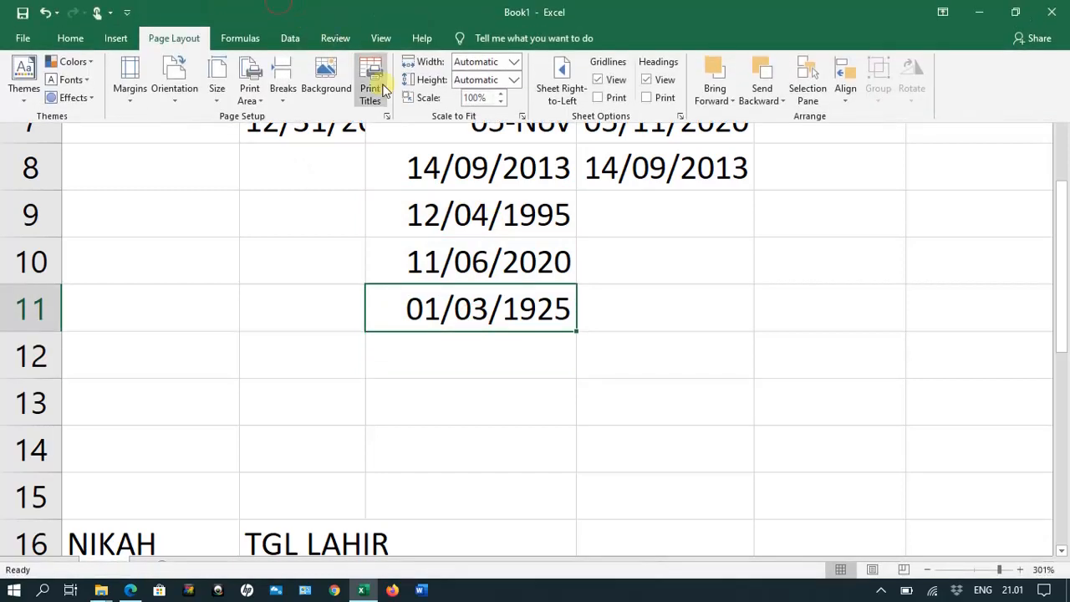
{"action": "left_click", "coordinate": [71, 39]}
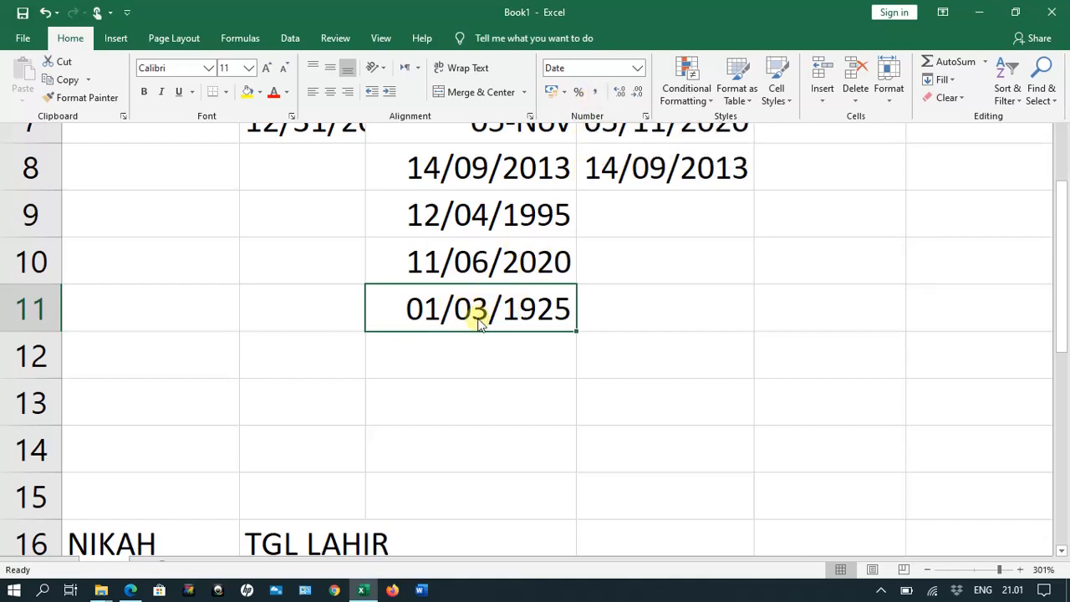
{"action": "left_click", "coordinate": [591, 96]}
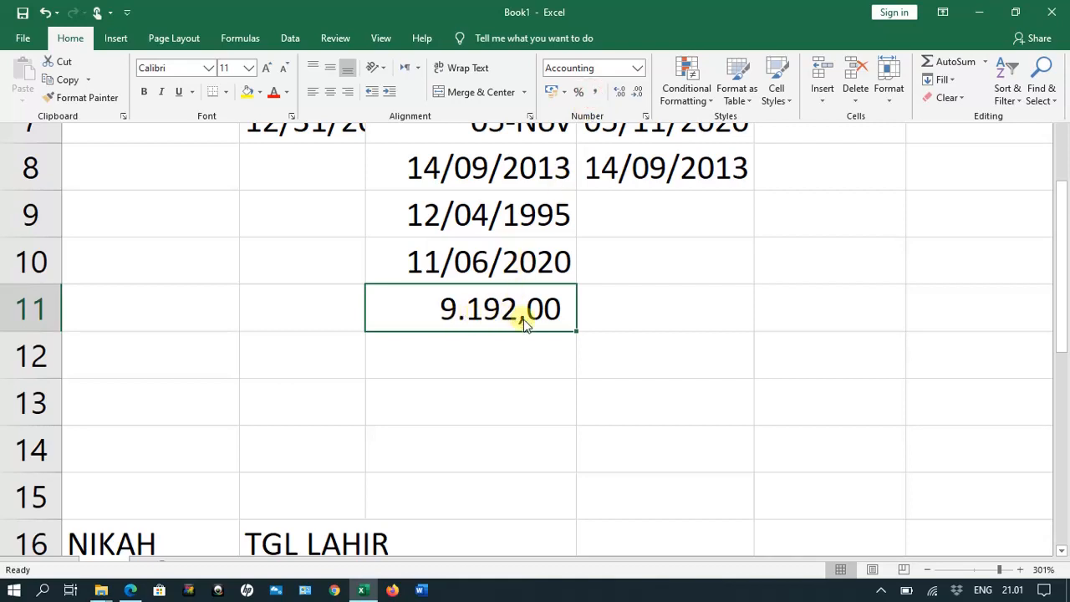
- Change the date-difference formula in cell C11 to =(C10-C9)/360 to express the age in years
{"action": "left_click", "coordinate": [434, 304]}
{"action": "double_click", "coordinate": [432, 306]}
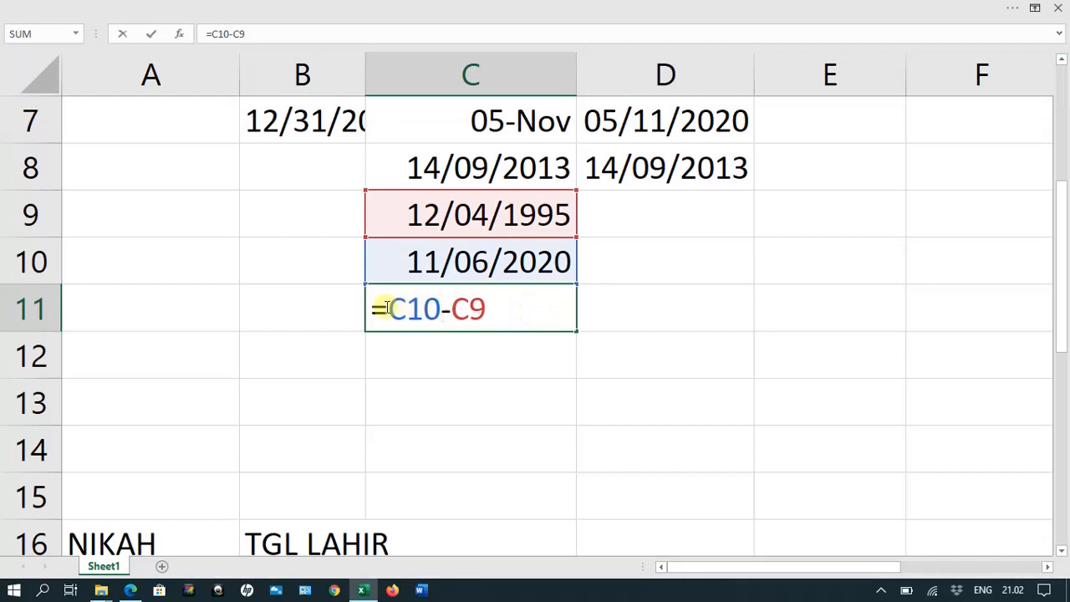
{"action": "left_click", "coordinate": [386, 309]}
{"action": "scroll", "coordinate": [437, 305], "scroll_direction": "up", "scroll_amount": 1}
{"action": "type", "text": "("}
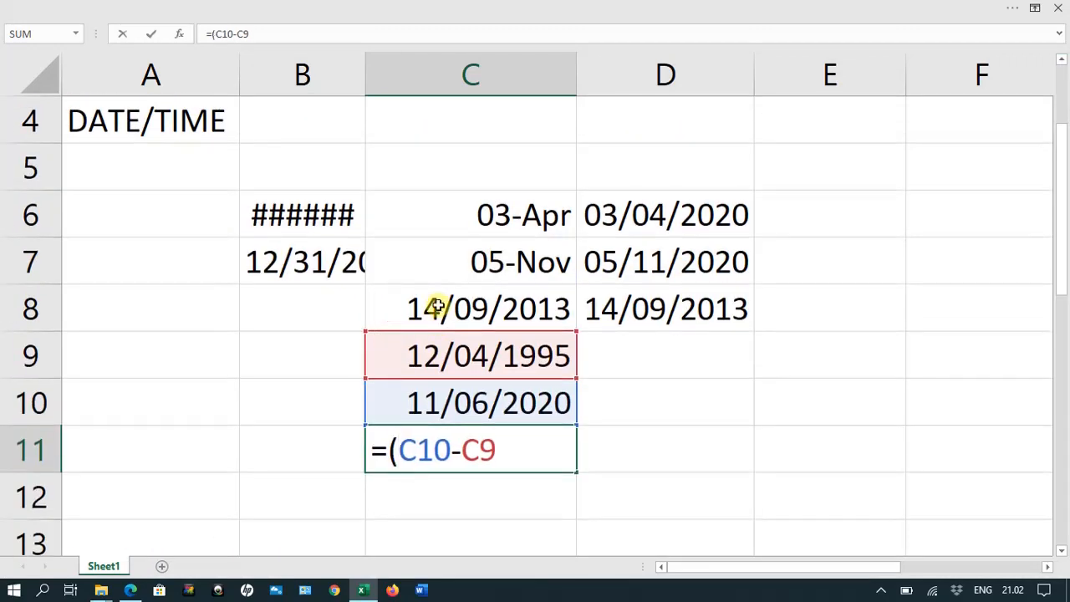
{"action": "left_click", "coordinate": [495, 451]}
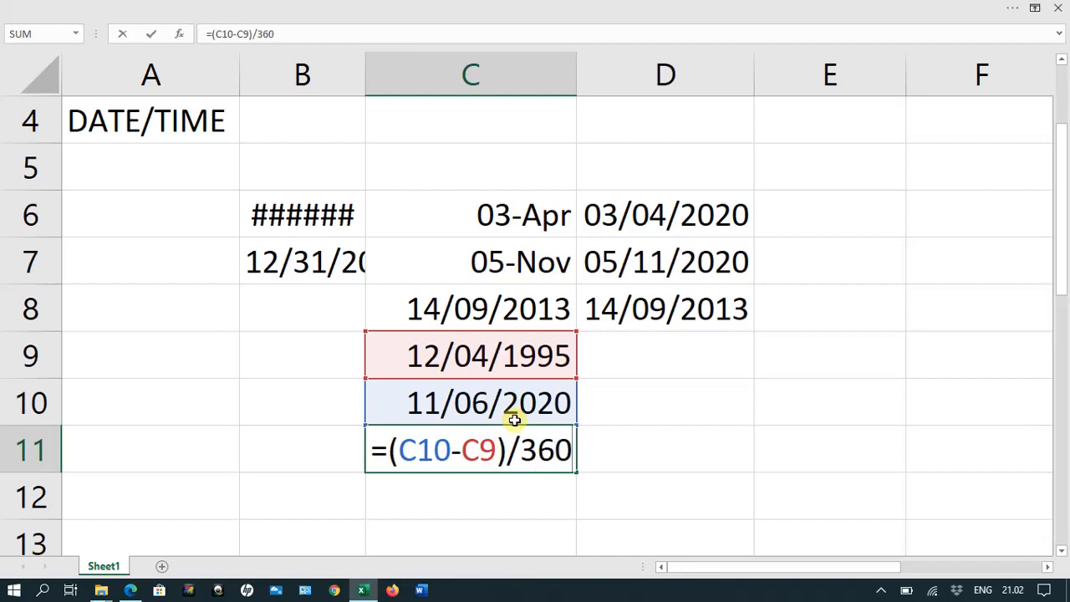
{"action": "key", "text": "Return"}
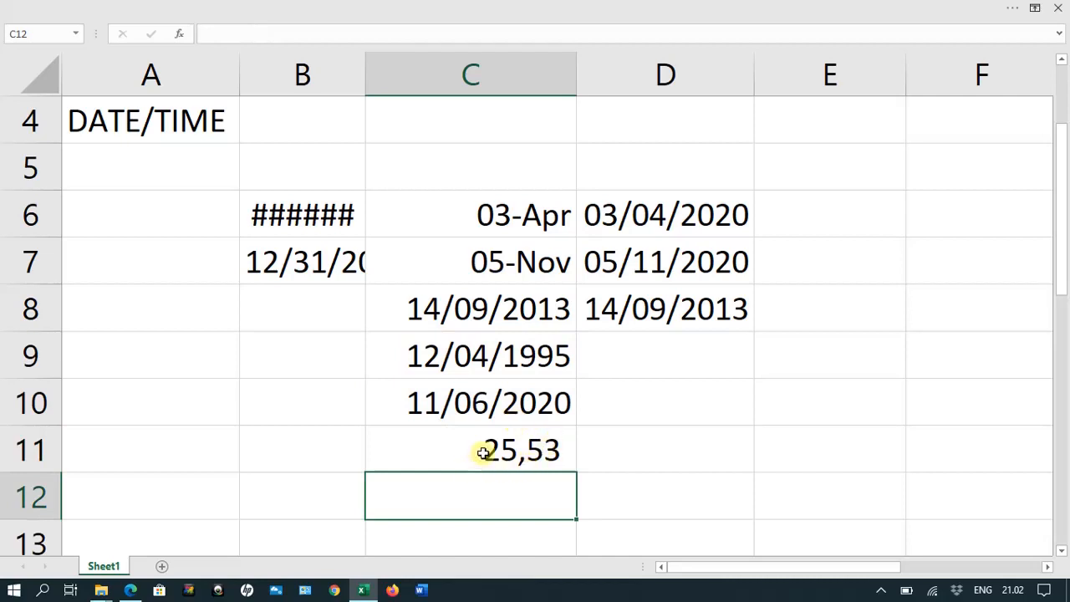
- Narrow columns C and D to fit the BL and TAHUN entries of the NIKAH table
{"action": "scroll", "coordinate": [484, 449], "scroll_direction": "down", "scroll_amount": 2}
{"action": "scroll", "coordinate": [516, 409], "scroll_direction": "up", "scroll_amount": 1}
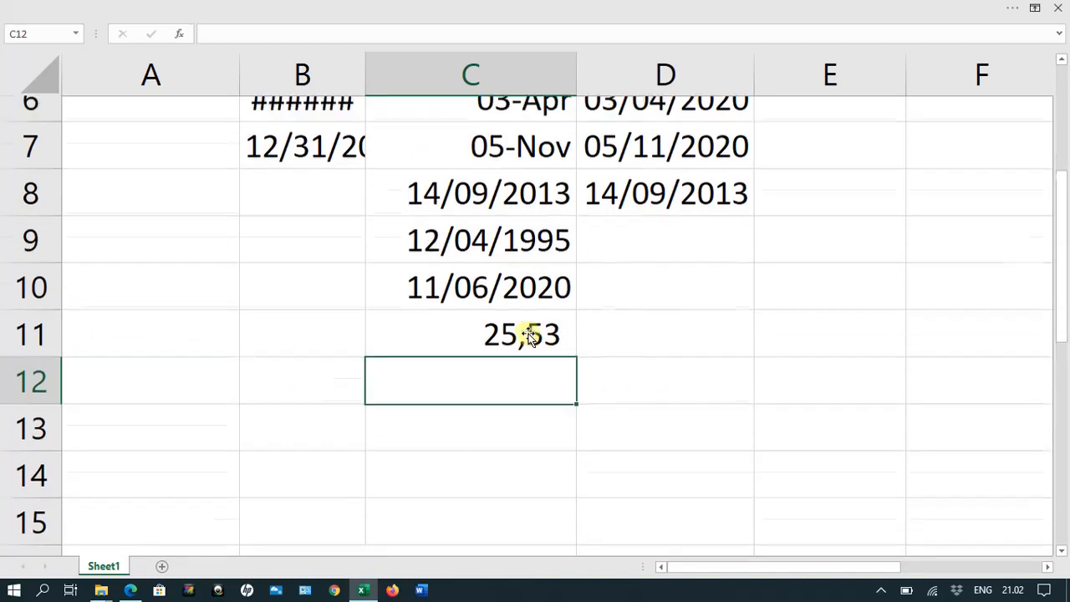
{"action": "scroll", "coordinate": [523, 330], "scroll_direction": "up", "scroll_amount": 1}
{"action": "scroll", "coordinate": [487, 440], "scroll_direction": "down", "scroll_amount": 4}
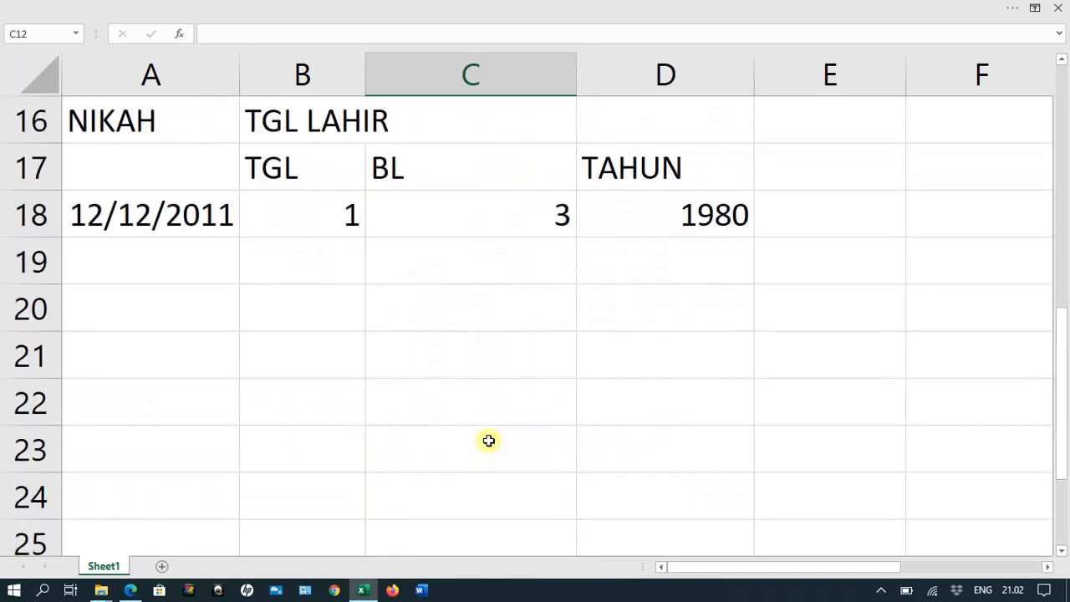
{"action": "scroll", "coordinate": [453, 403], "scroll_direction": "up", "scroll_amount": 1}
{"action": "scroll", "coordinate": [454, 403], "scroll_direction": "down", "scroll_amount": 4}
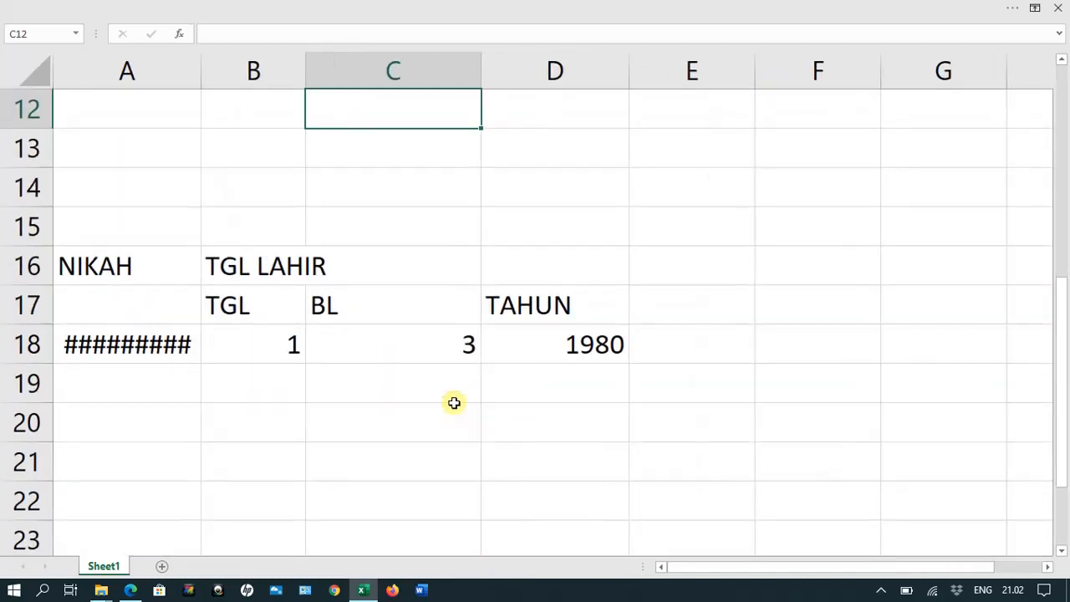
{"action": "scroll", "coordinate": [419, 175], "scroll_direction": "down", "scroll_amount": 1}
{"action": "left_click_drag", "start_coordinate": [448, 82], "coordinate": [335, 149]}
{"action": "left_click_drag", "start_coordinate": [474, 72], "coordinate": [420, 117]}
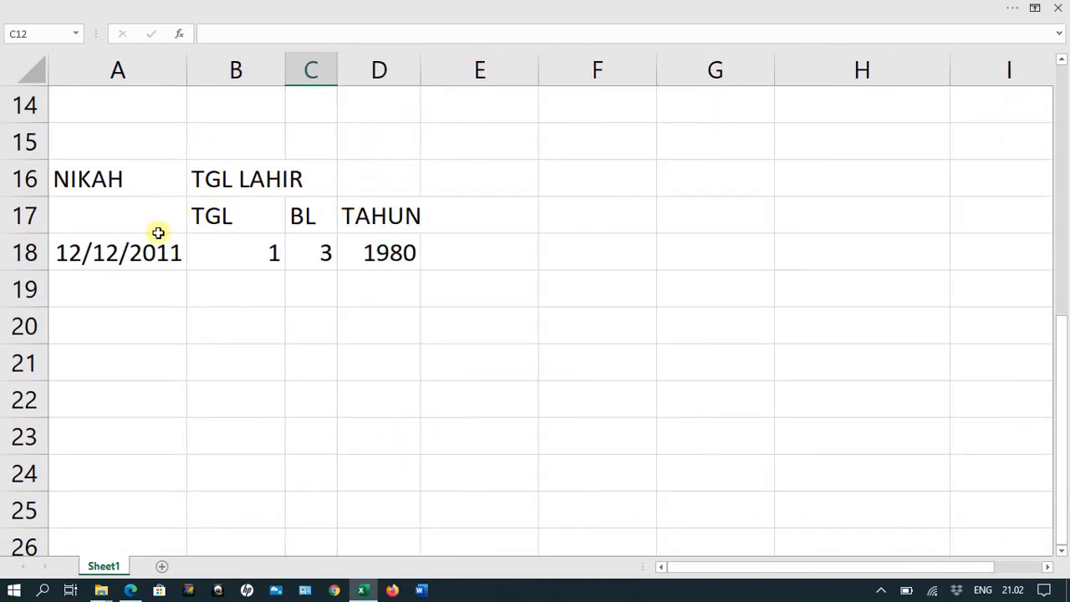
- Examine the marriage date in A18 and the separate birth day, month and year values in B18:D18
{"action": "left_click", "coordinate": [112, 255]}
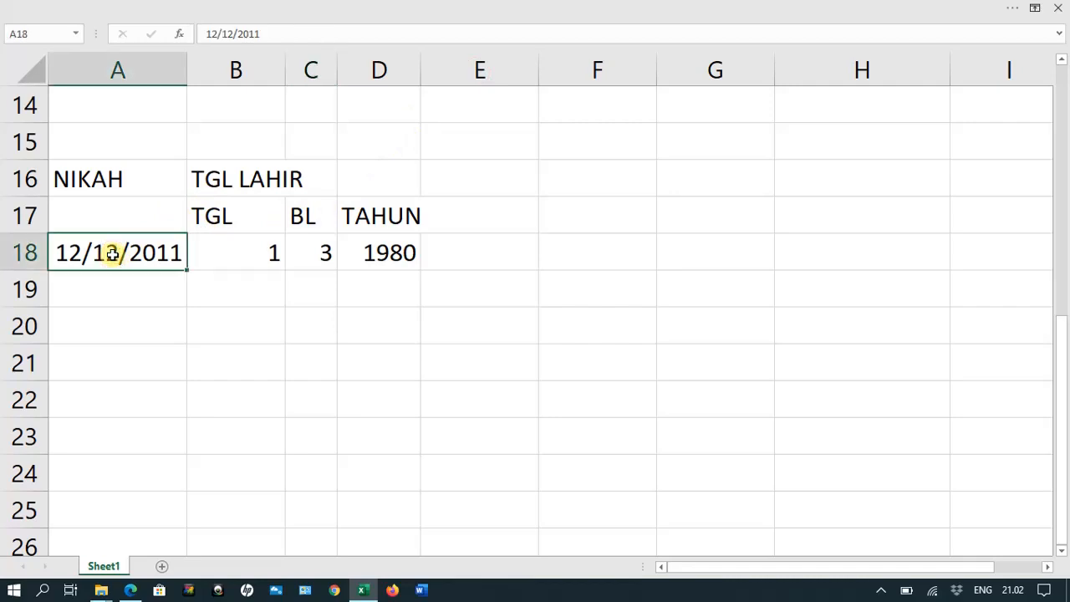
{"action": "left_click", "coordinate": [470, 185]}
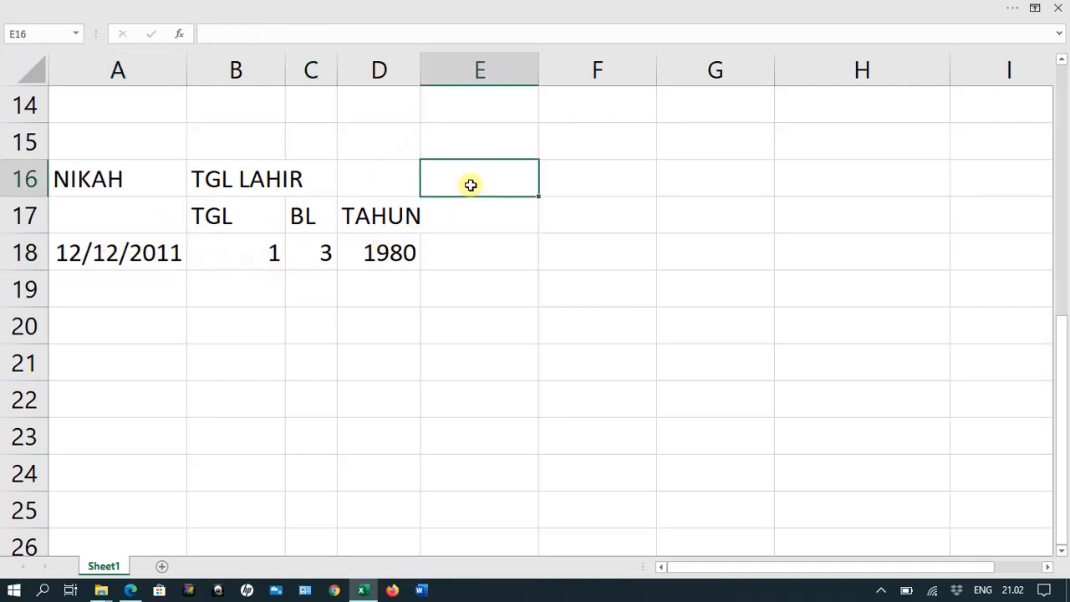
{"action": "left_click", "coordinate": [479, 254]}
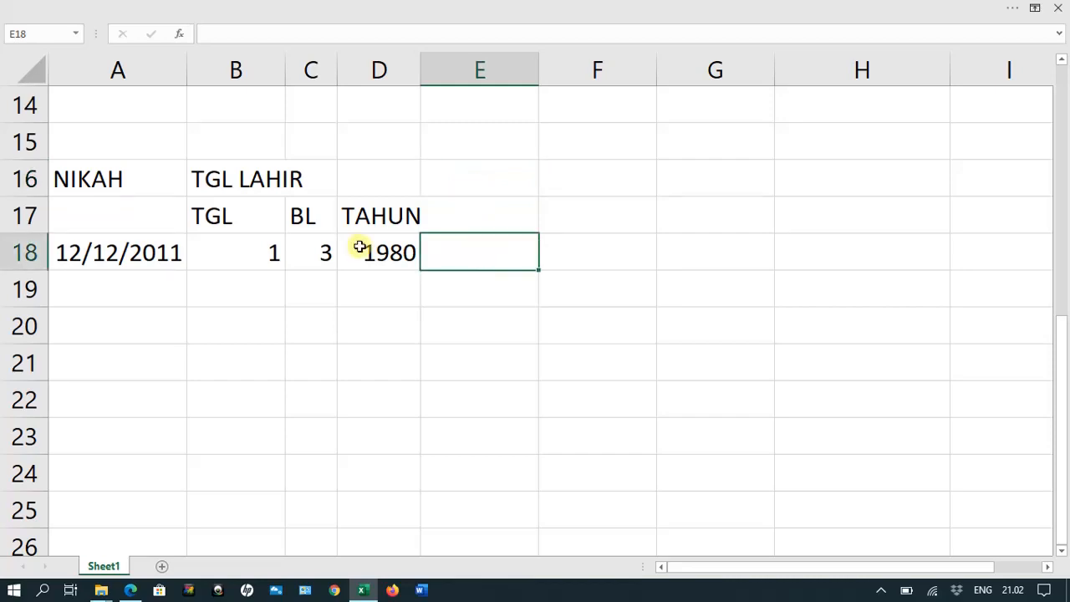
{"action": "left_click_drag", "start_coordinate": [251, 257], "coordinate": [345, 256]}
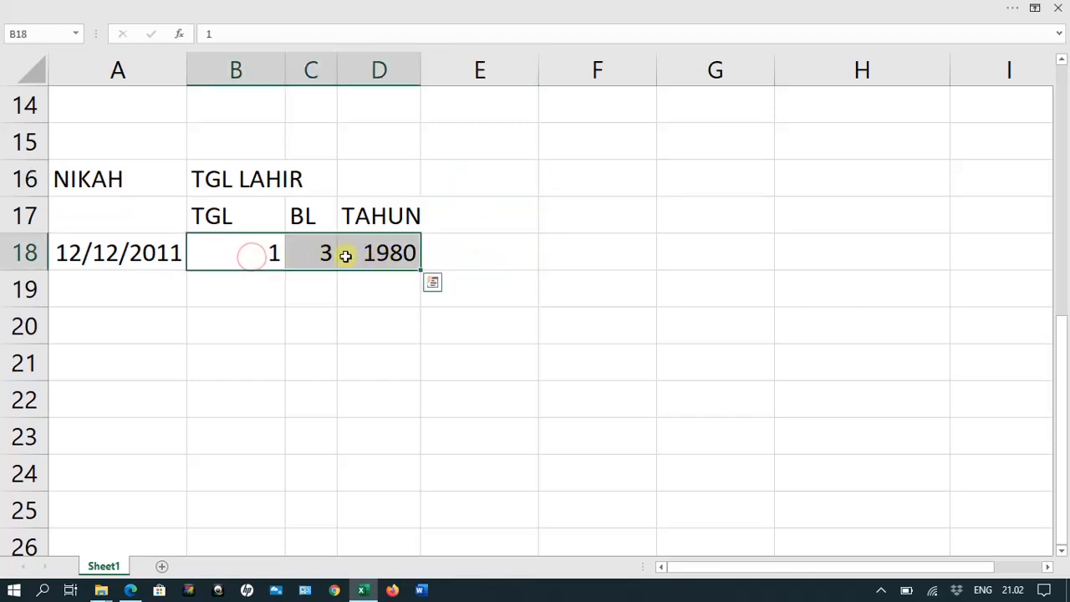
{"action": "left_click", "coordinate": [83, 250]}
{"action": "left_click_drag", "start_coordinate": [261, 255], "coordinate": [389, 250]}
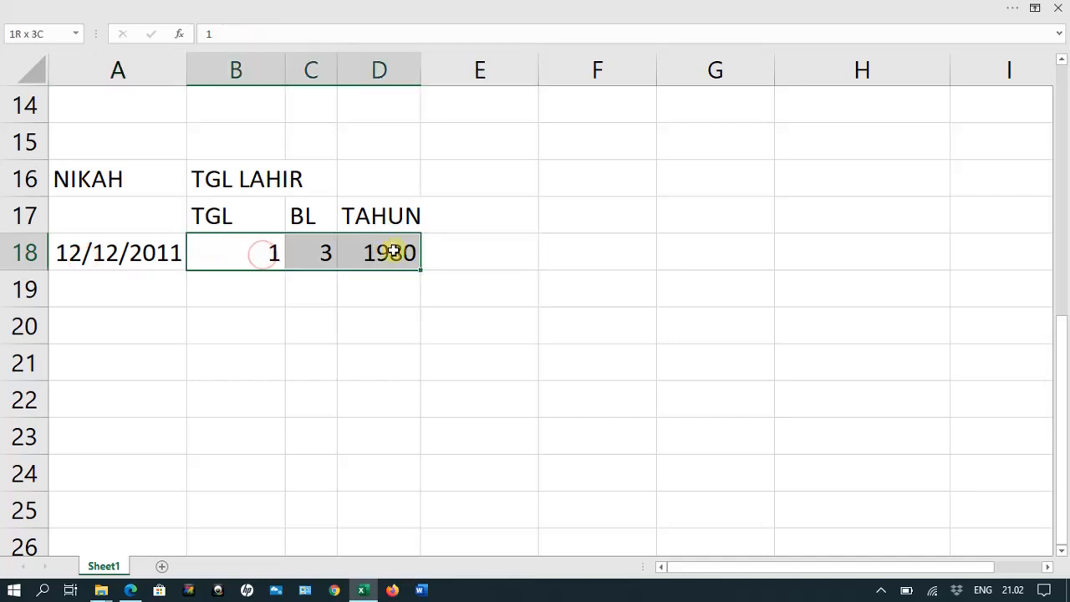
{"action": "left_click", "coordinate": [463, 250]}
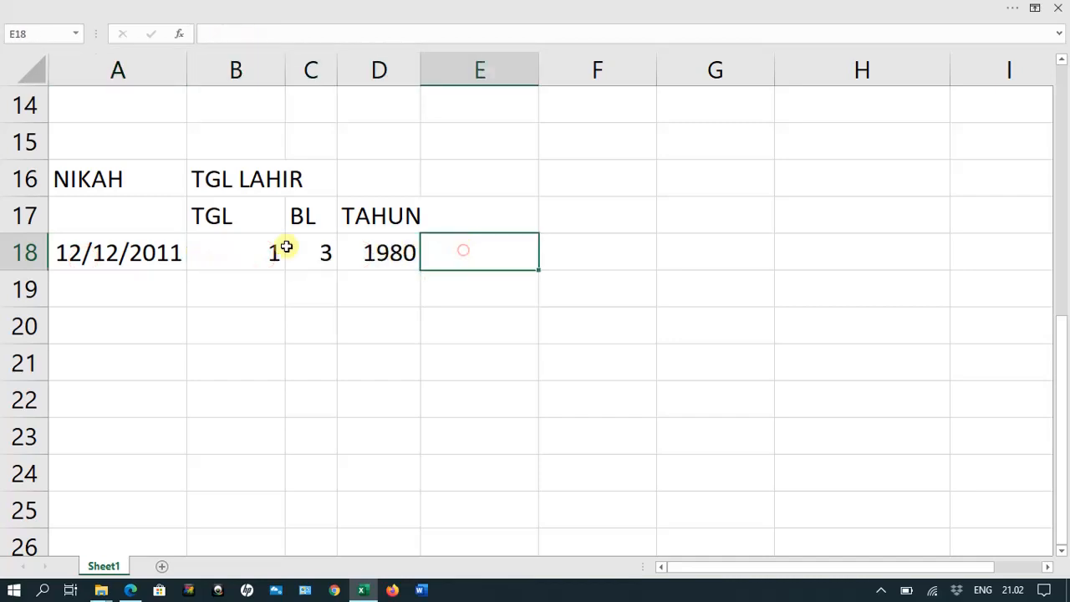
{"action": "left_click", "coordinate": [103, 253]}
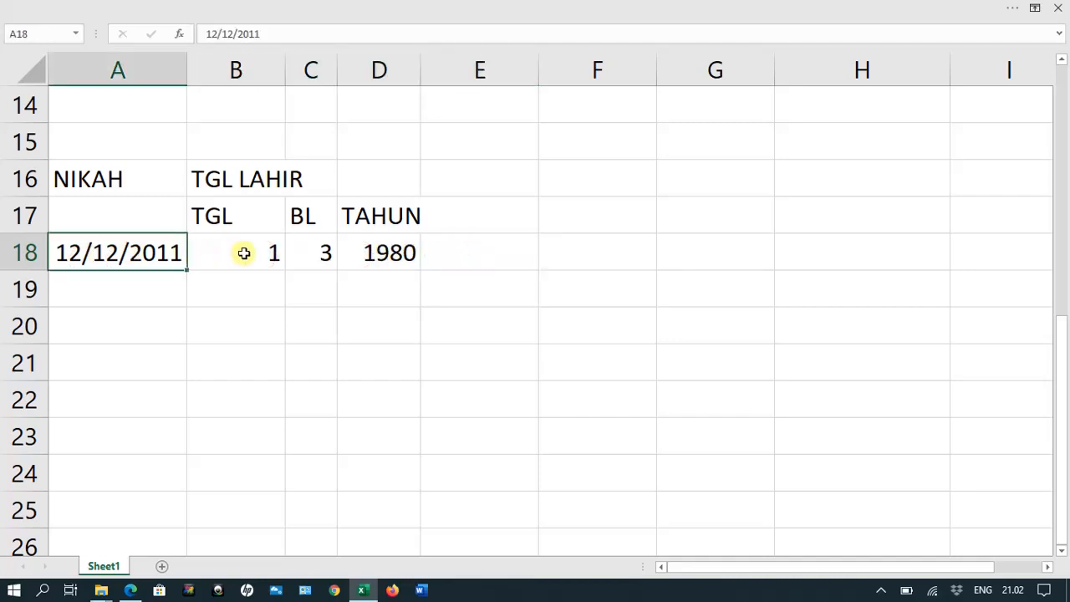
{"action": "left_click_drag", "start_coordinate": [240, 252], "coordinate": [360, 253]}
{"action": "left_click", "coordinate": [242, 253]}
{"action": "left_click", "coordinate": [318, 251]}
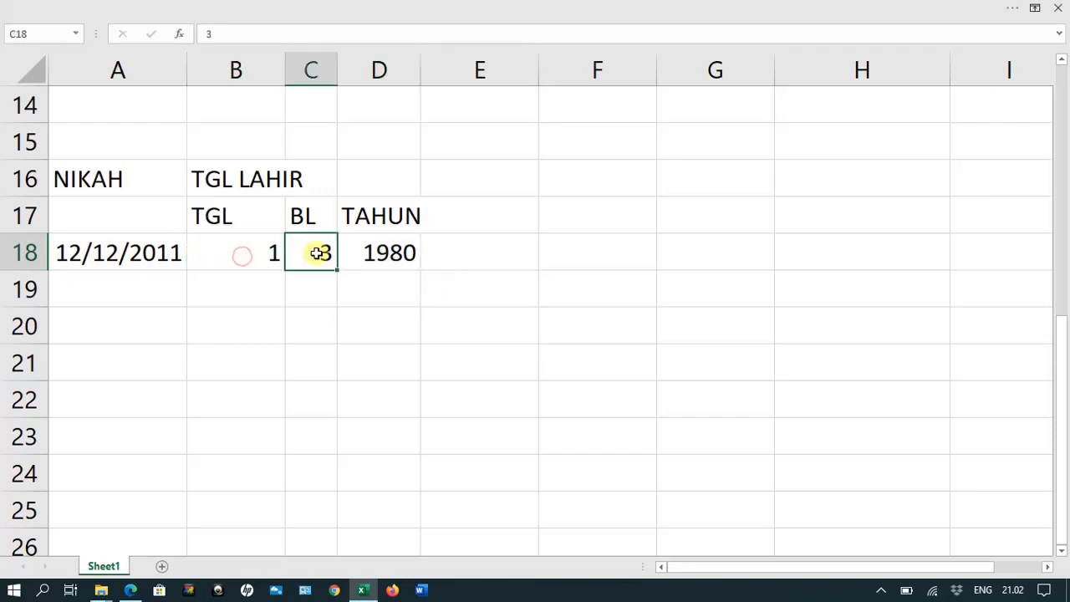
{"action": "left_click", "coordinate": [363, 251]}
{"action": "left_click", "coordinate": [295, 251]}
{"action": "left_click", "coordinate": [267, 252]}
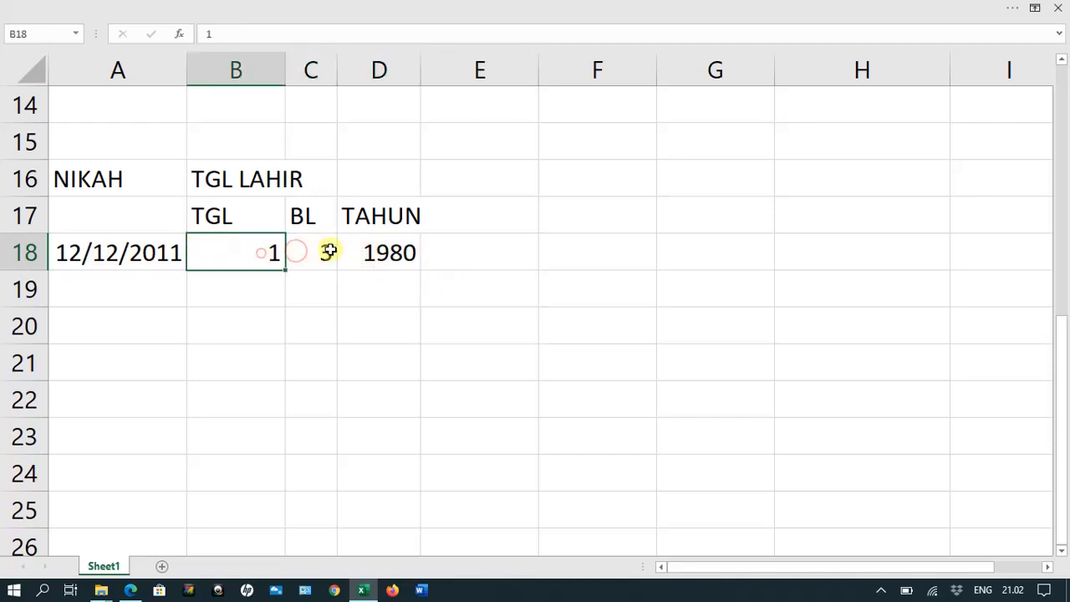
{"action": "left_click", "coordinate": [378, 249]}
- Enter the formula =DATE(D18;C18;B18) in cell E18 to combine the split birth date into one date
{"action": "left_click", "coordinate": [451, 253]}
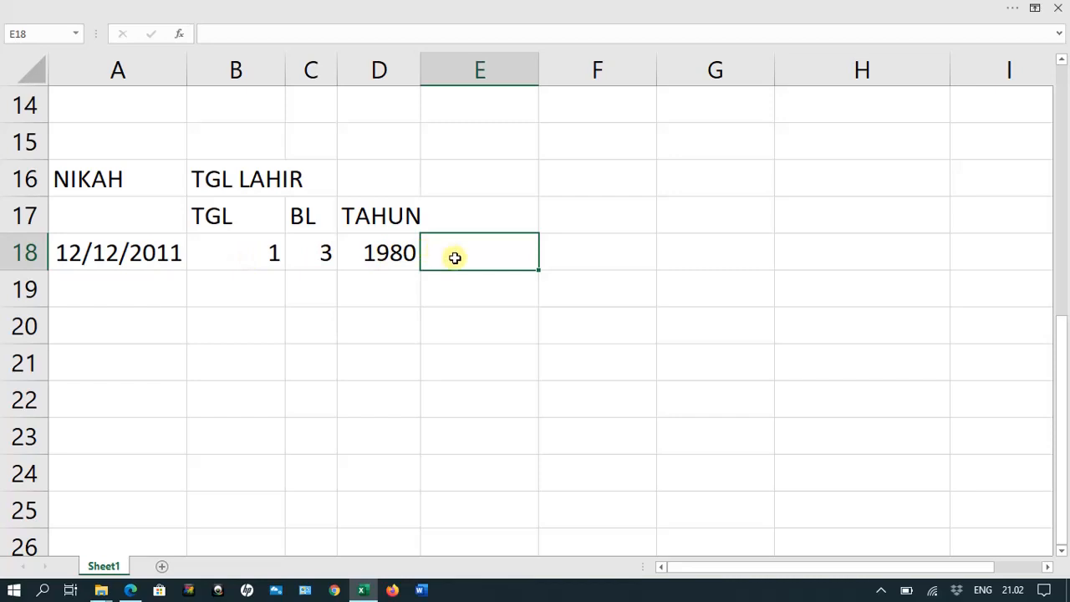
{"action": "type", "text": "D"}
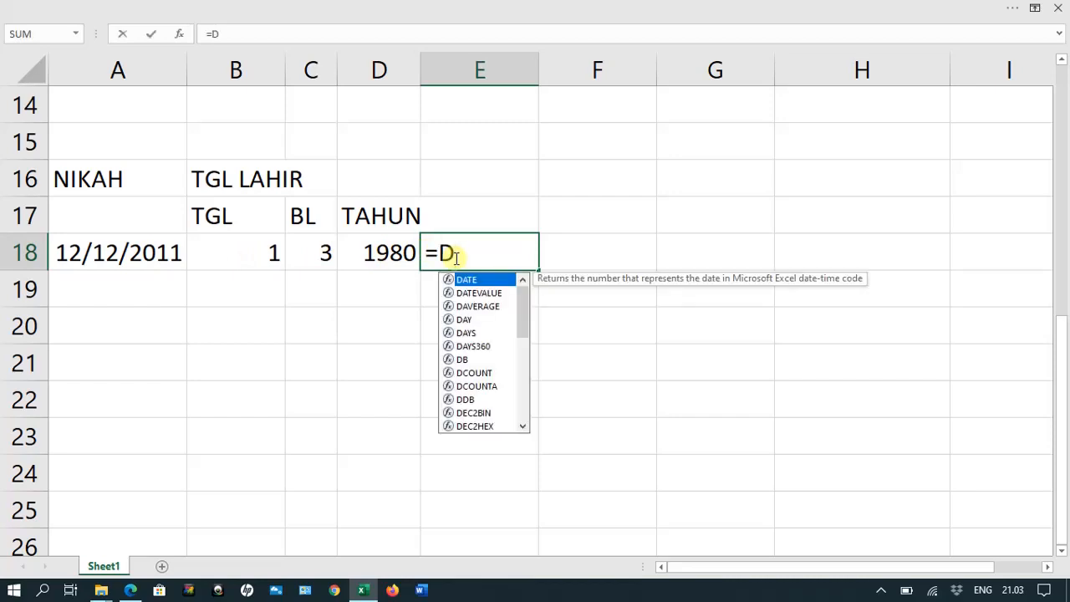
{"action": "key", "text": "Tab"}
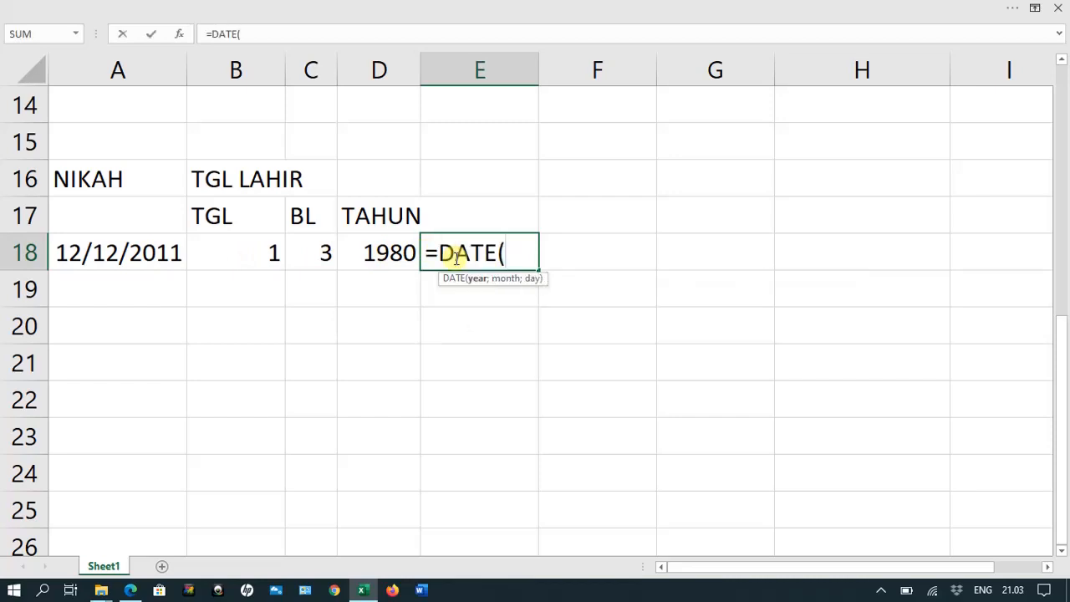
{"action": "left_click", "coordinate": [385, 256]}
{"action": "type", "text": ","}
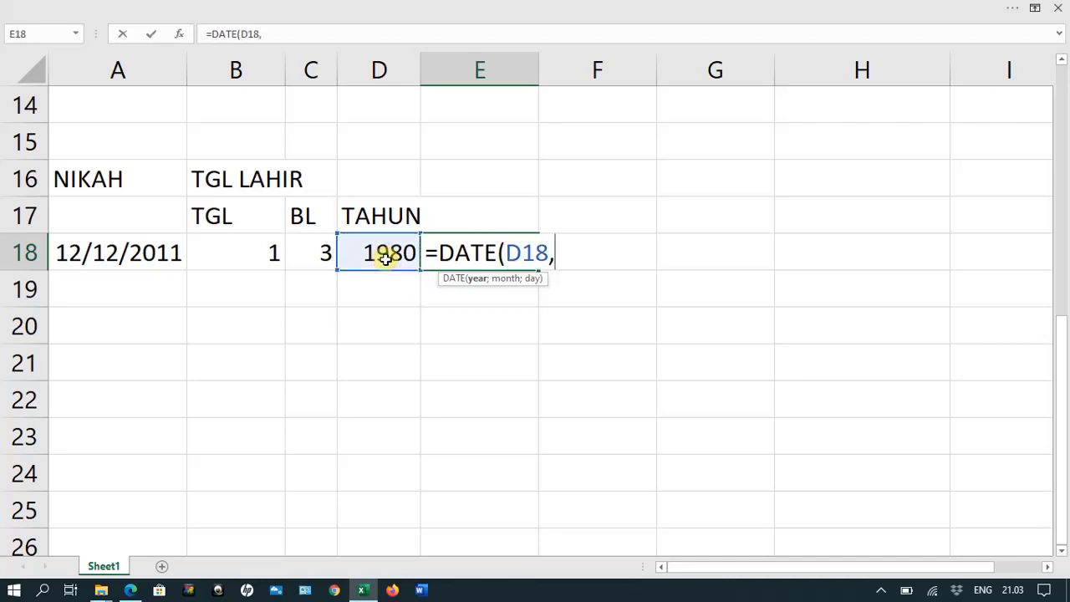
{"action": "left_click", "coordinate": [326, 250]}
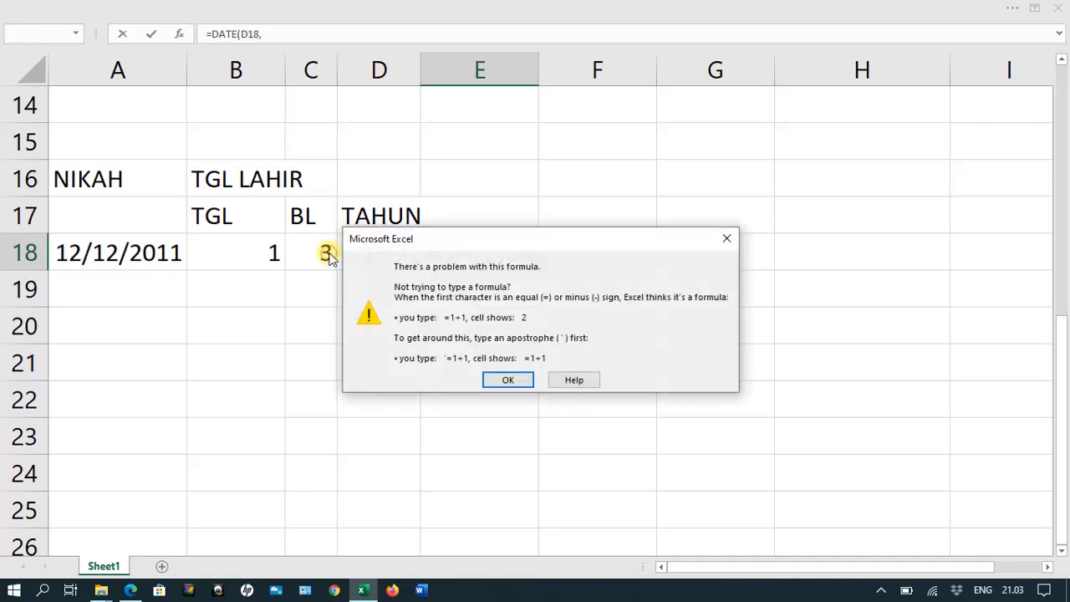
{"action": "left_click", "coordinate": [509, 378]}
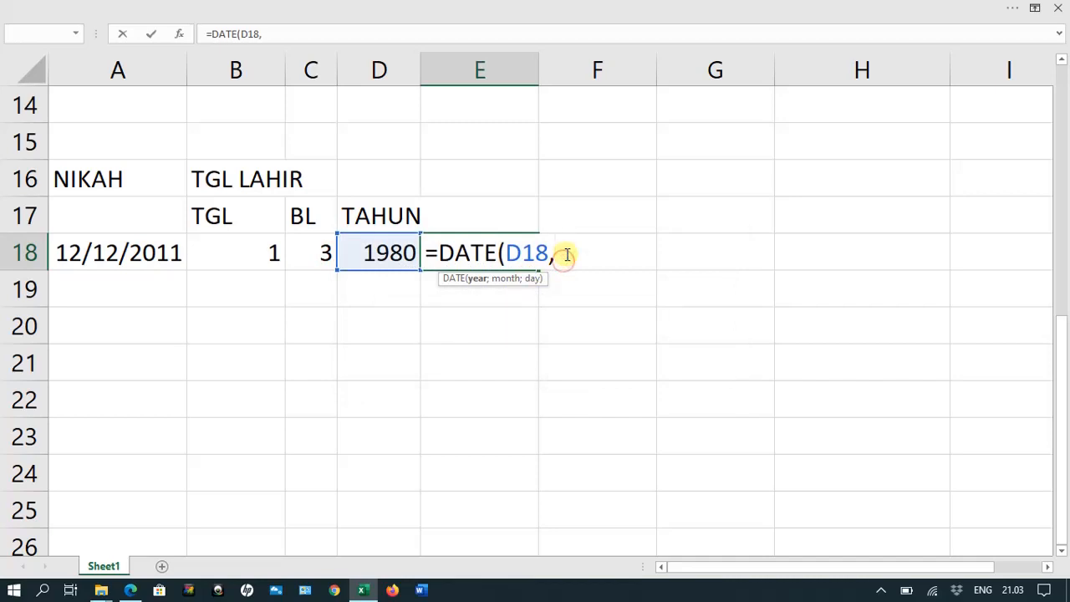
{"action": "type", "text": ";"}
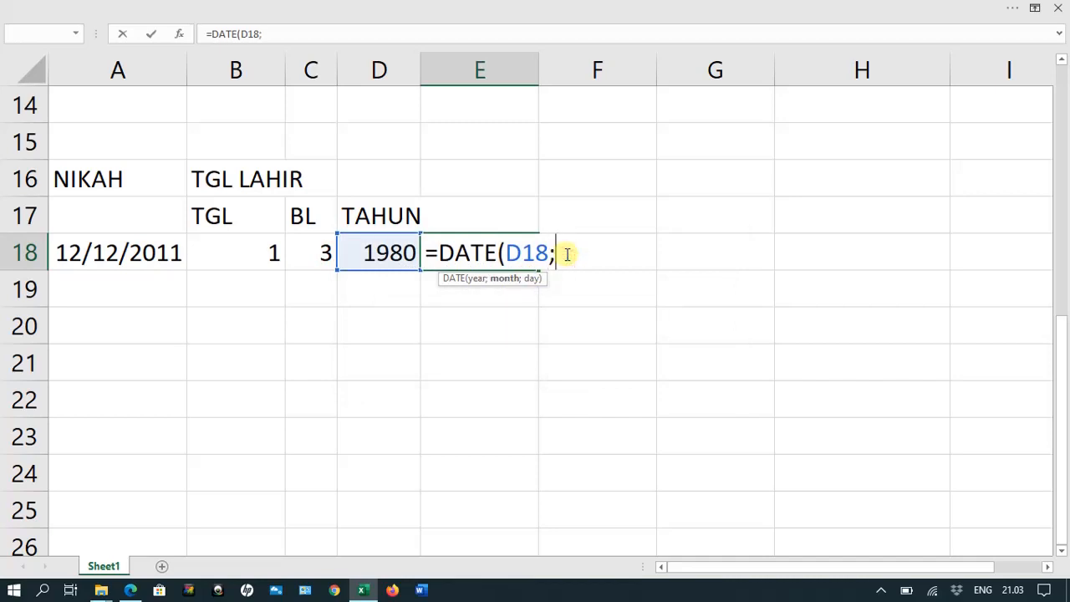
{"action": "left_click", "coordinate": [314, 249]}
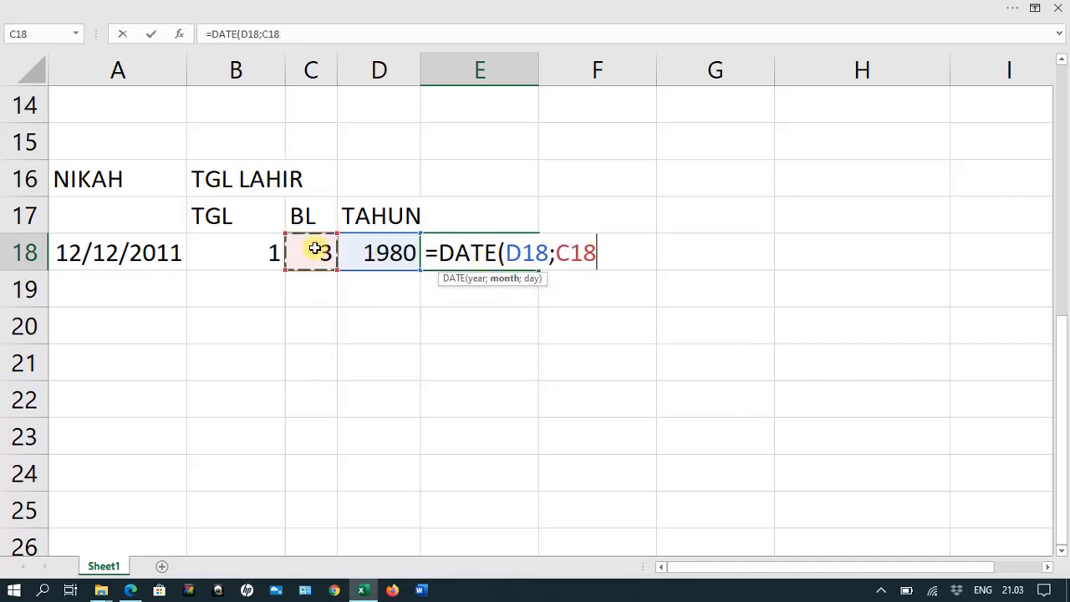
{"action": "type", "text": ";"}
{"action": "left_click", "coordinate": [265, 254]}
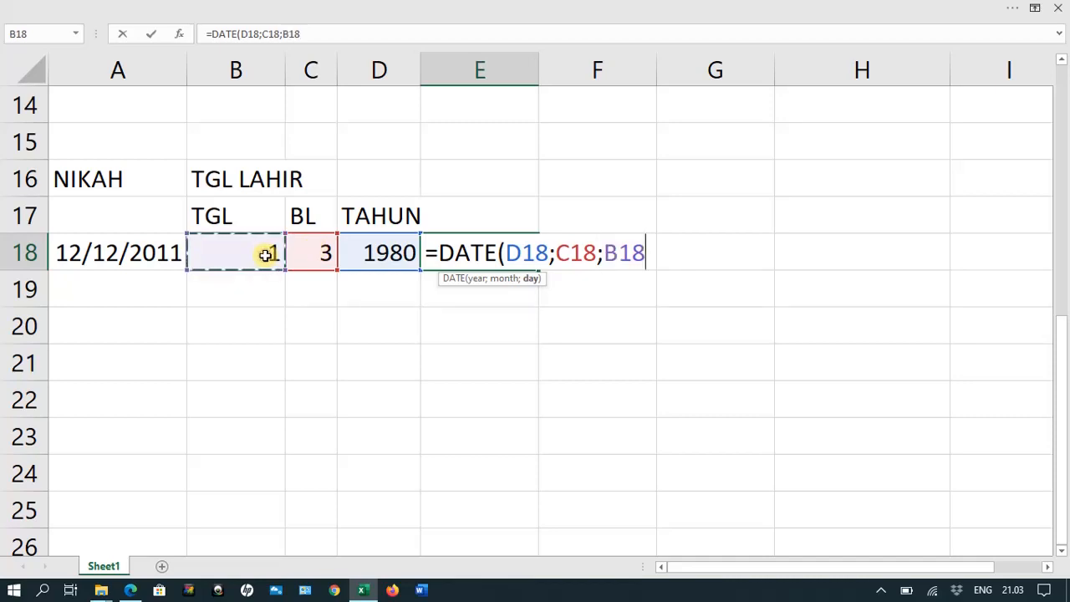
{"action": "type", "text": ")"}
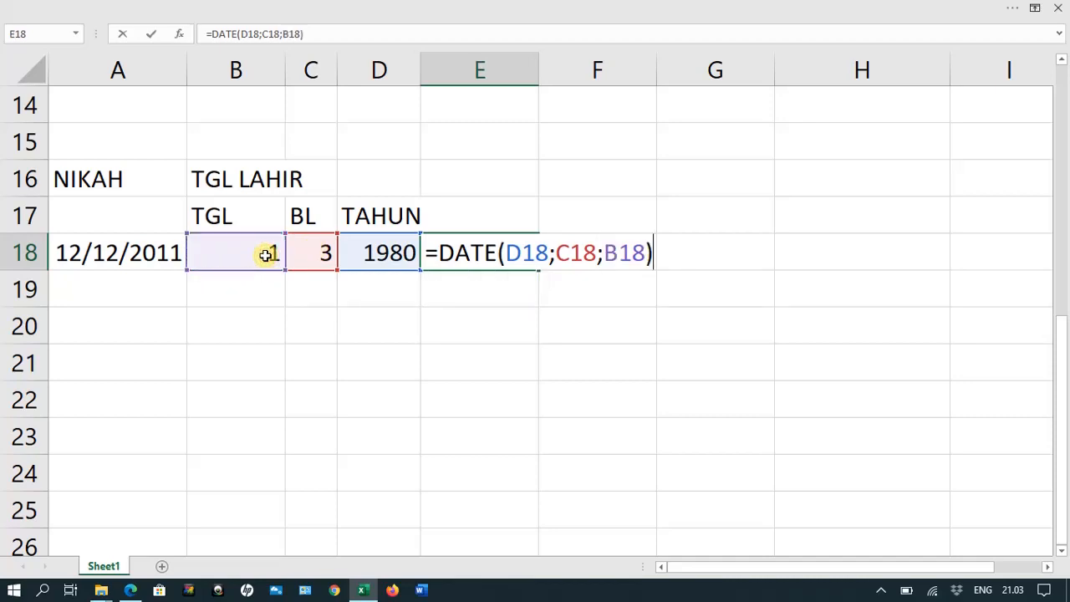
{"action": "key", "text": "Return"}
{"action": "left_click", "coordinate": [463, 250]}
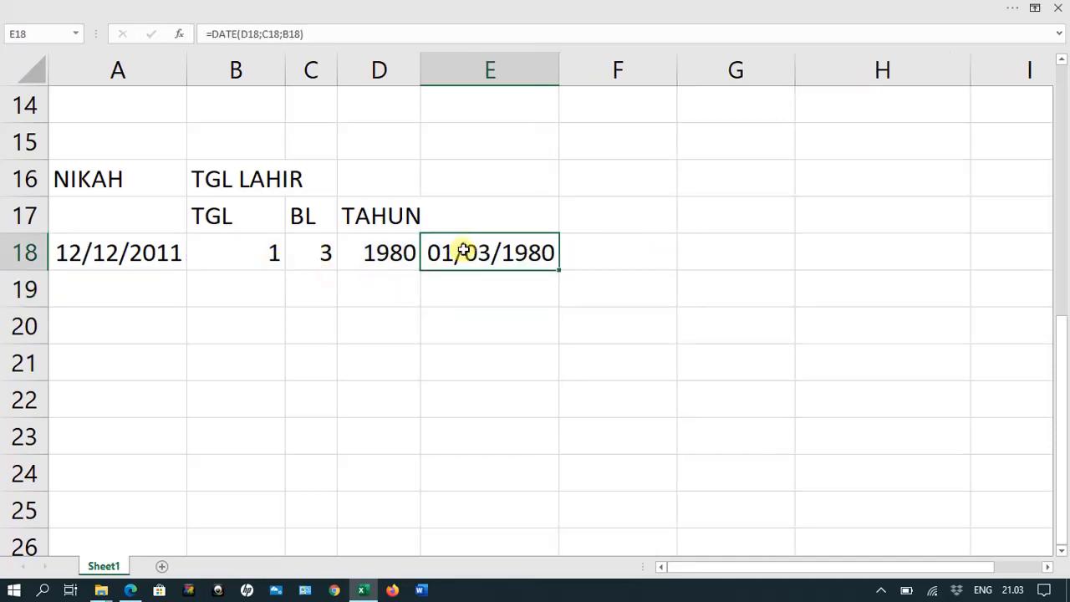
{"action": "left_click", "coordinate": [597, 255]}
{"action": "left_click", "coordinate": [492, 255]}
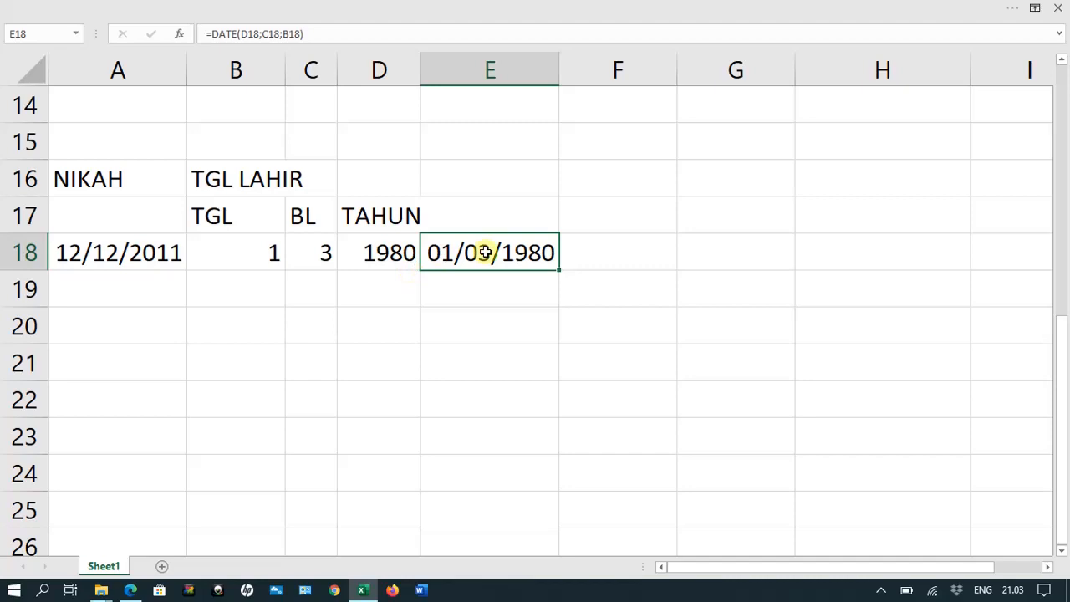
- Replace the contents of cell E18 with a formula subtracting the combined birth date from the marriage date, =A18-DATE(D18;C18;B18)
{"action": "key", "text": "Delete"}
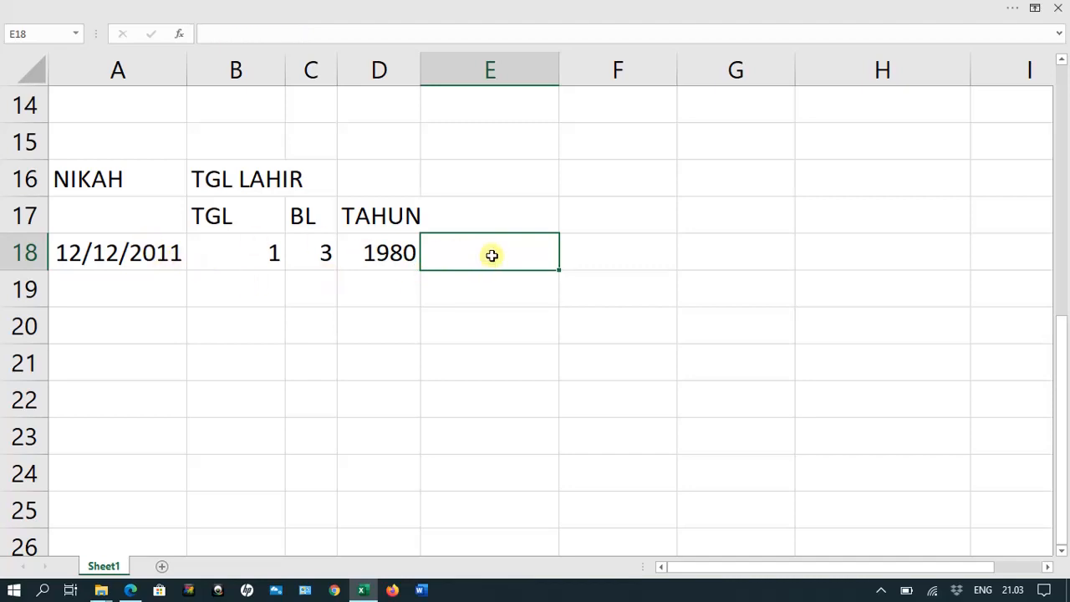
{"action": "left_click", "coordinate": [152, 250]}
{"action": "type", "text": "-DATE("}
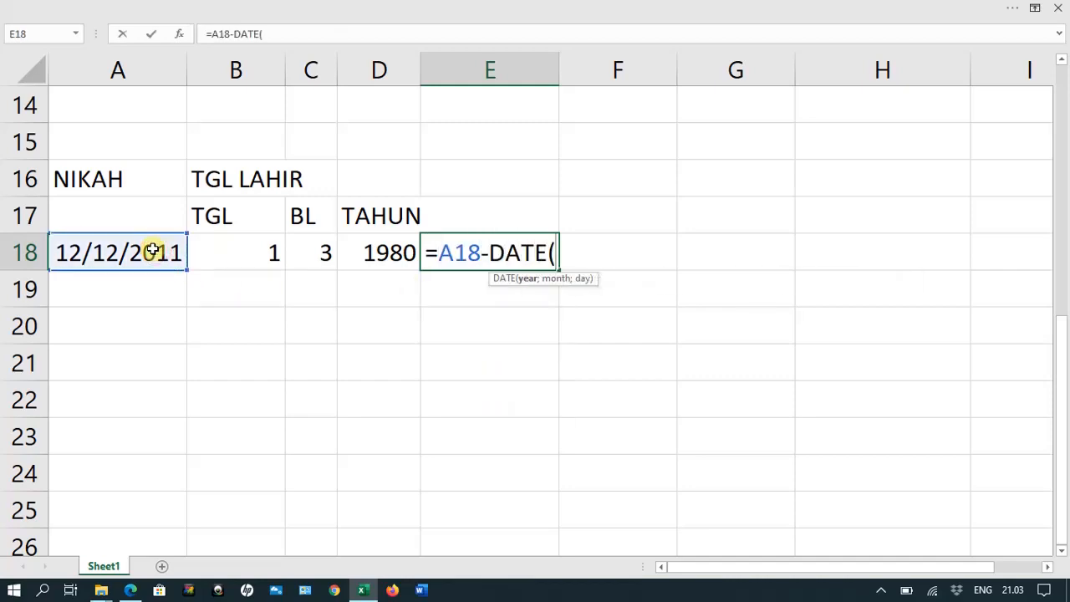
{"action": "left_click", "coordinate": [384, 252]}
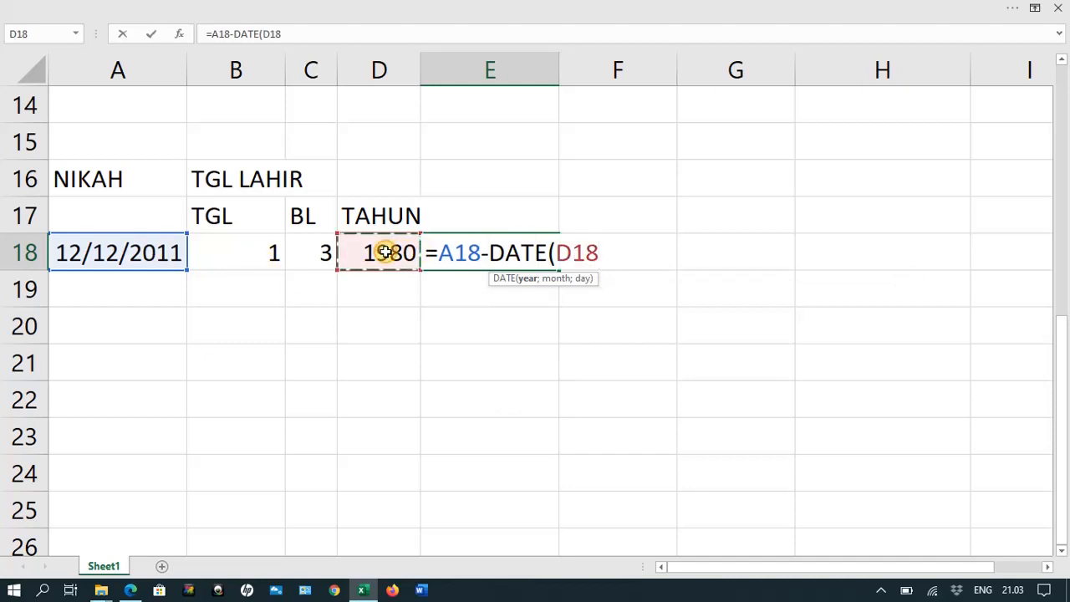
{"action": "type", "text": ";"}
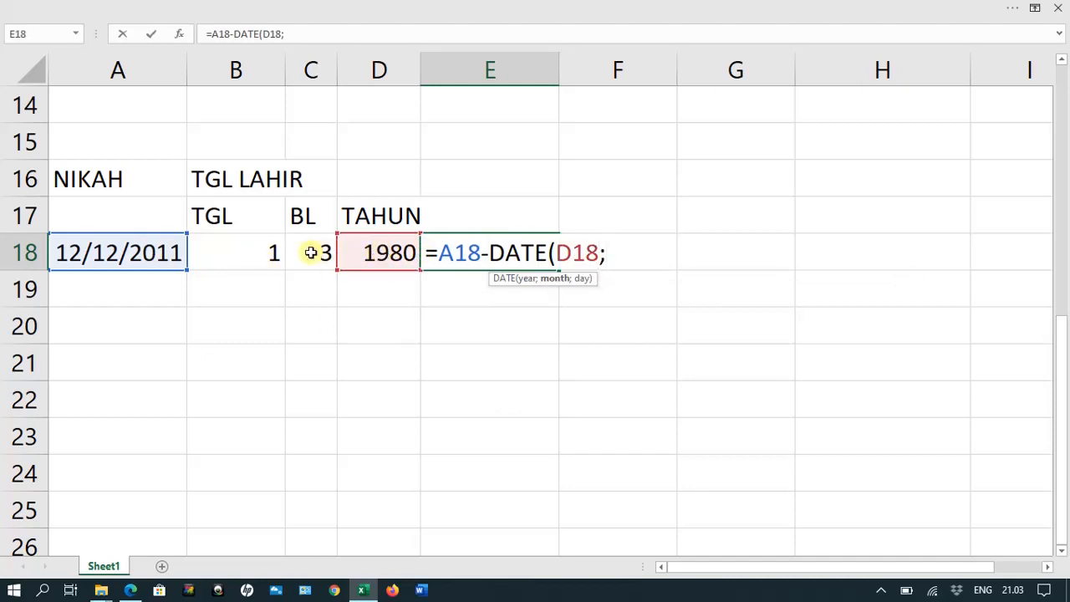
{"action": "left_click", "coordinate": [310, 252]}
{"action": "type", "text": ";"}
{"action": "left_click", "coordinate": [273, 250]}
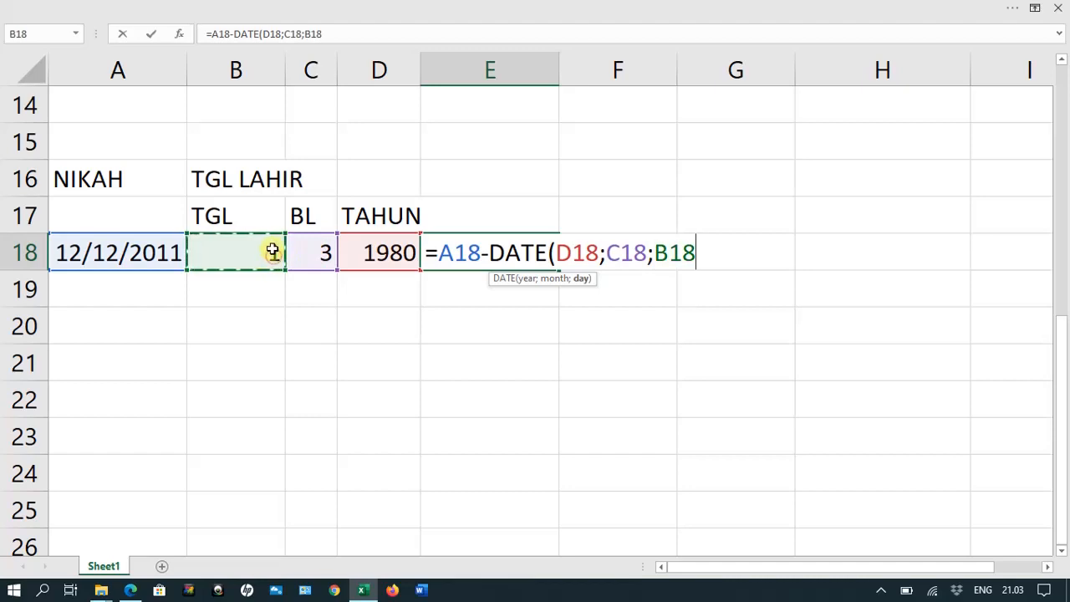
{"action": "type", "text": ")"}
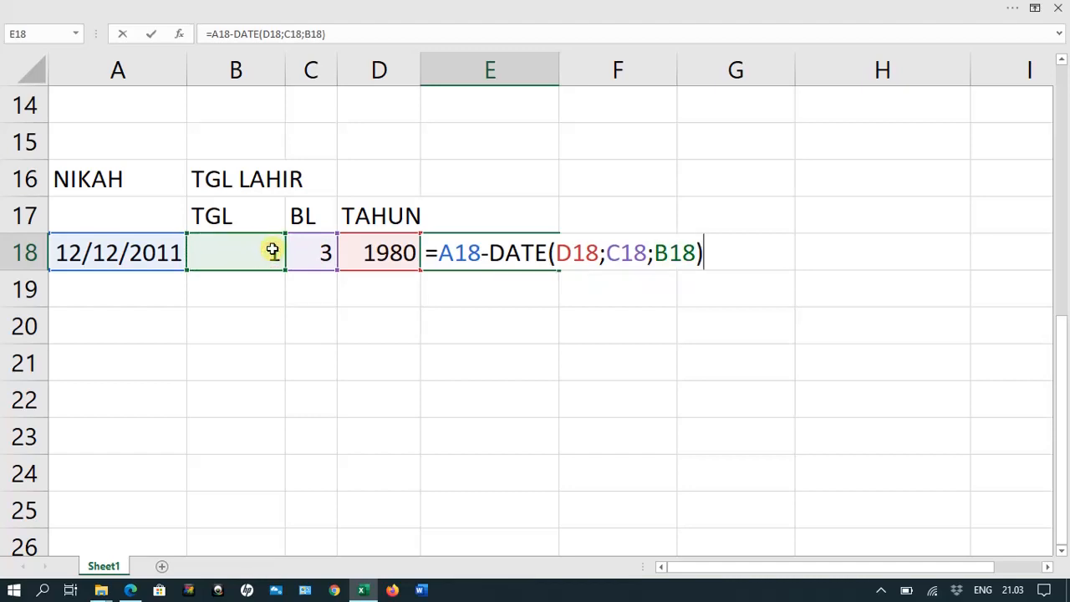
- Enclose the date subtraction in E18 in parentheses and divide it by 360, giving =(A18-DATE(D18;C18;B18))/360
{"action": "left_click", "coordinate": [438, 252]}
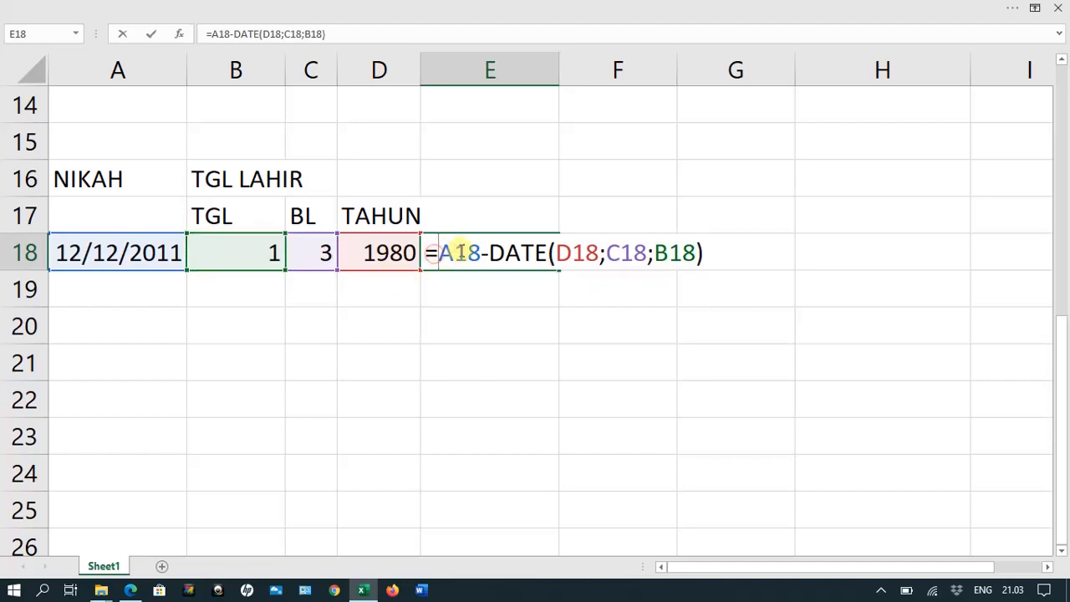
{"action": "type", "text": "("}
{"action": "left_click", "coordinate": [713, 252]}
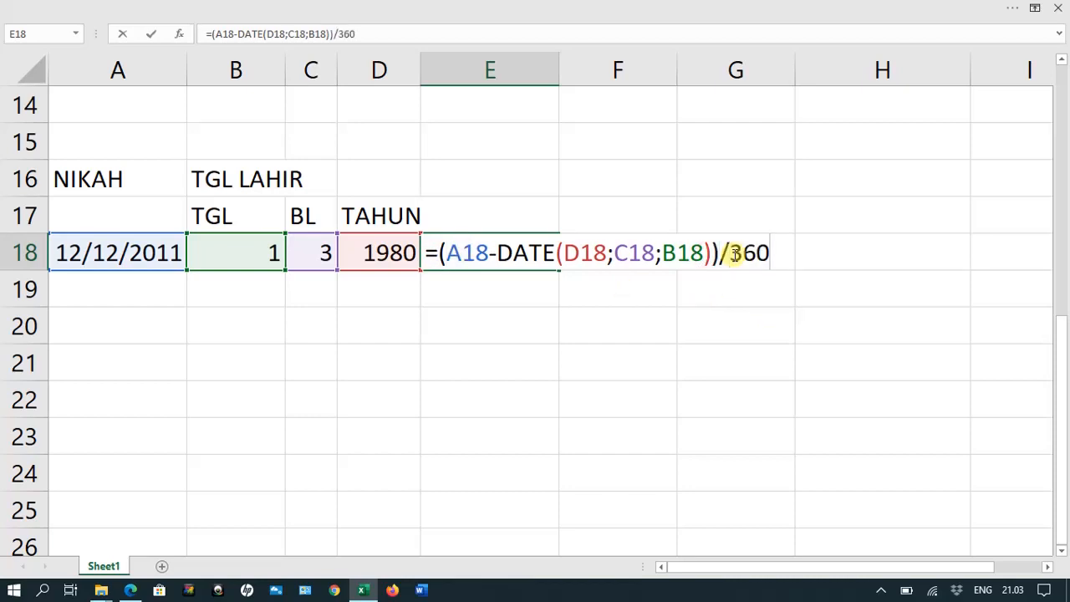
{"action": "key", "text": "Return"}
- Format the age in cell E18 as a comma-style number with no decimal places
{"action": "left_click", "coordinate": [479, 242]}
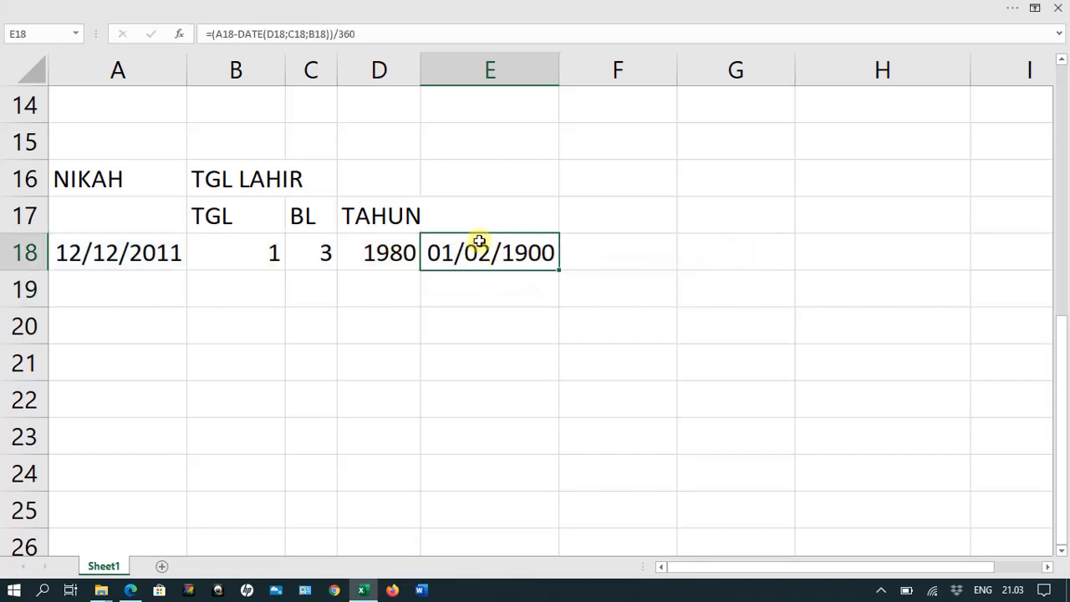
{"action": "left_click", "coordinate": [454, 5]}
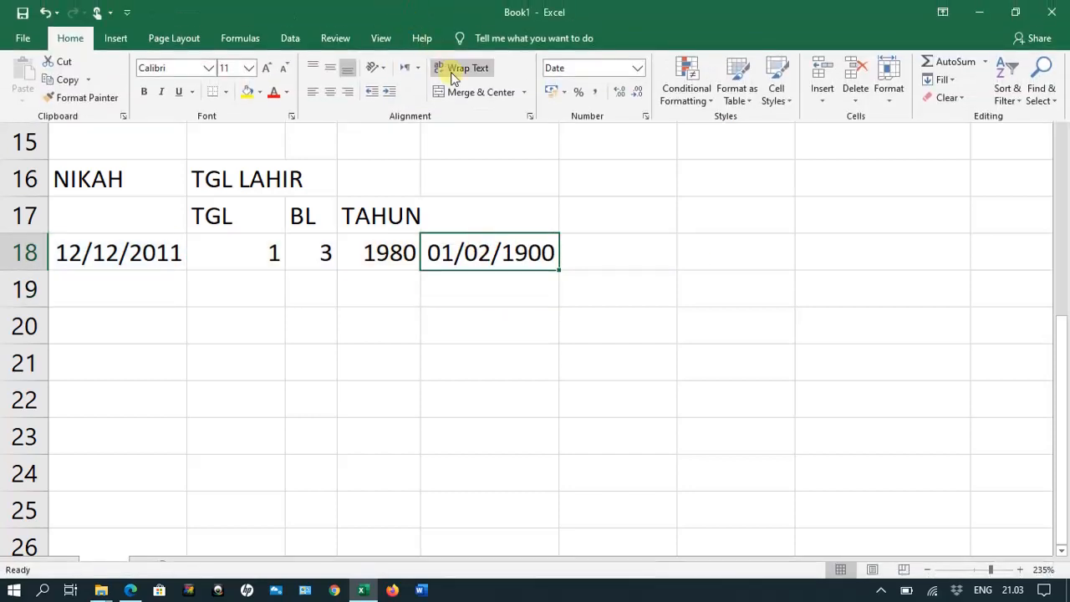
{"action": "left_click", "coordinate": [595, 92]}
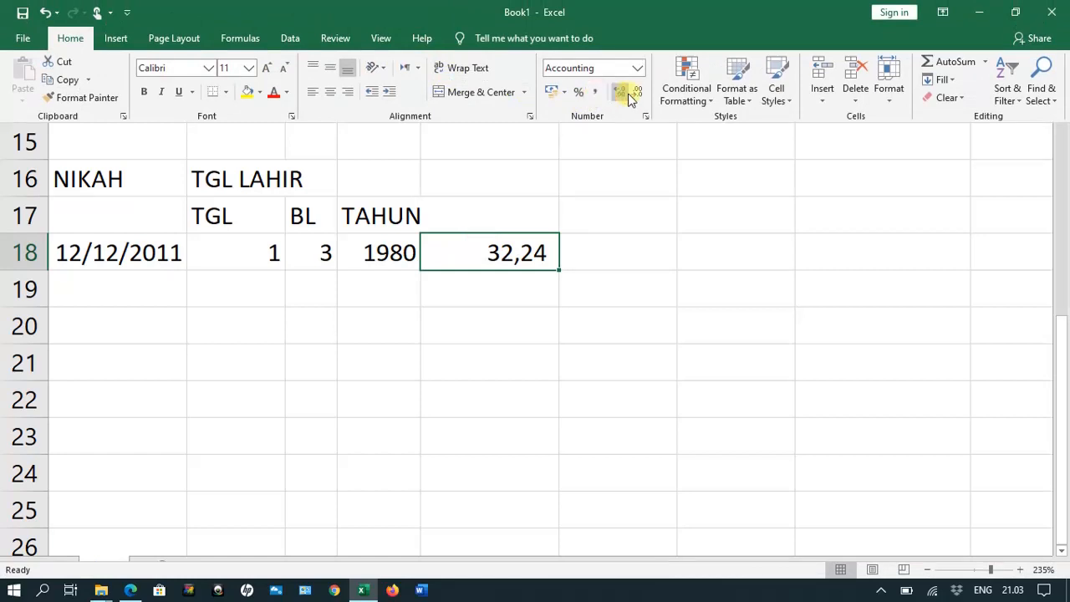
{"action": "left_click", "coordinate": [635, 93]}
{"action": "left_click", "coordinate": [636, 93]}
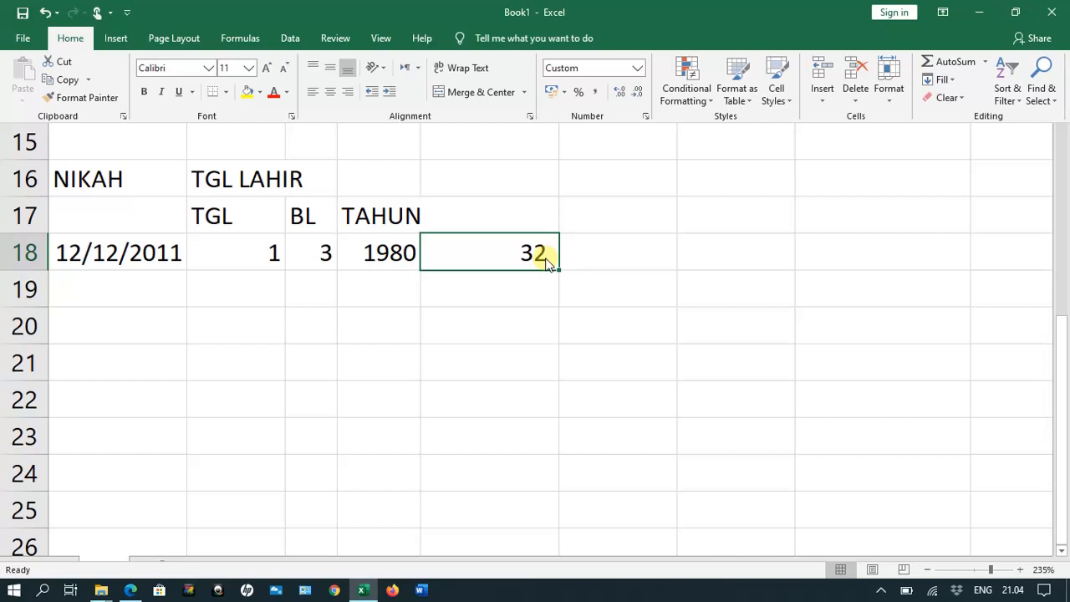
{"action": "left_click", "coordinate": [415, 354]}
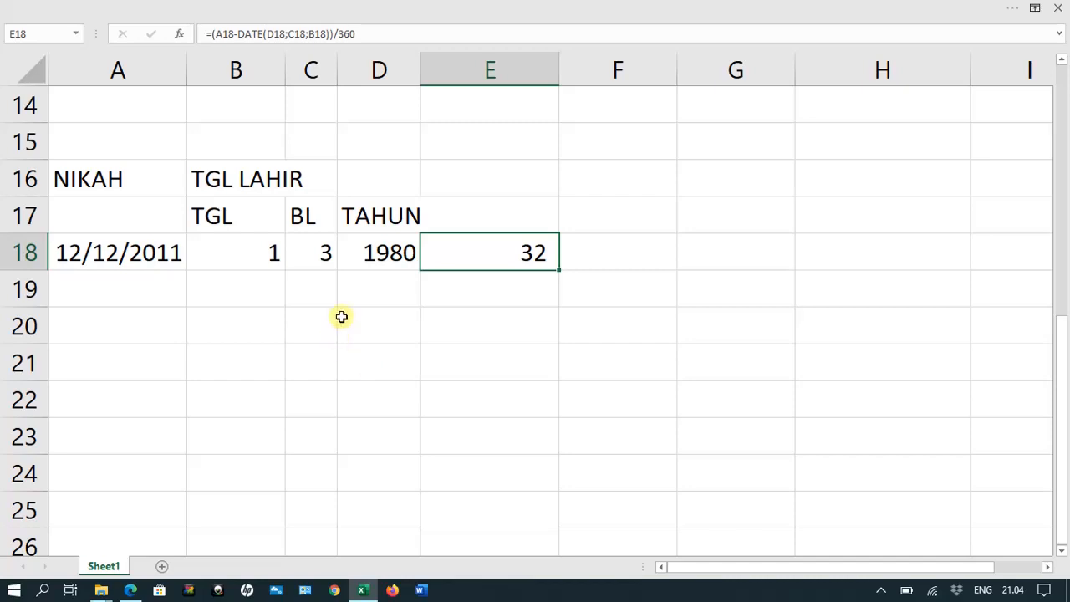
- Examine the marriage date in A18, the split birth date in B18:D18 and the age formula in E18
{"action": "left_click", "coordinate": [343, 274]}
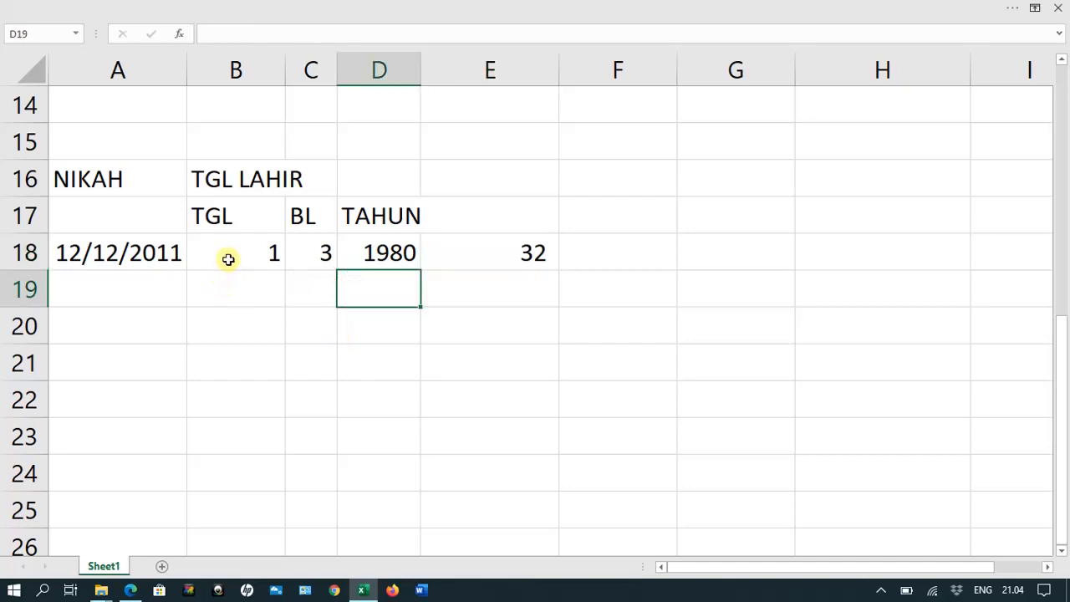
{"action": "left_click_drag", "start_coordinate": [227, 255], "coordinate": [366, 246]}
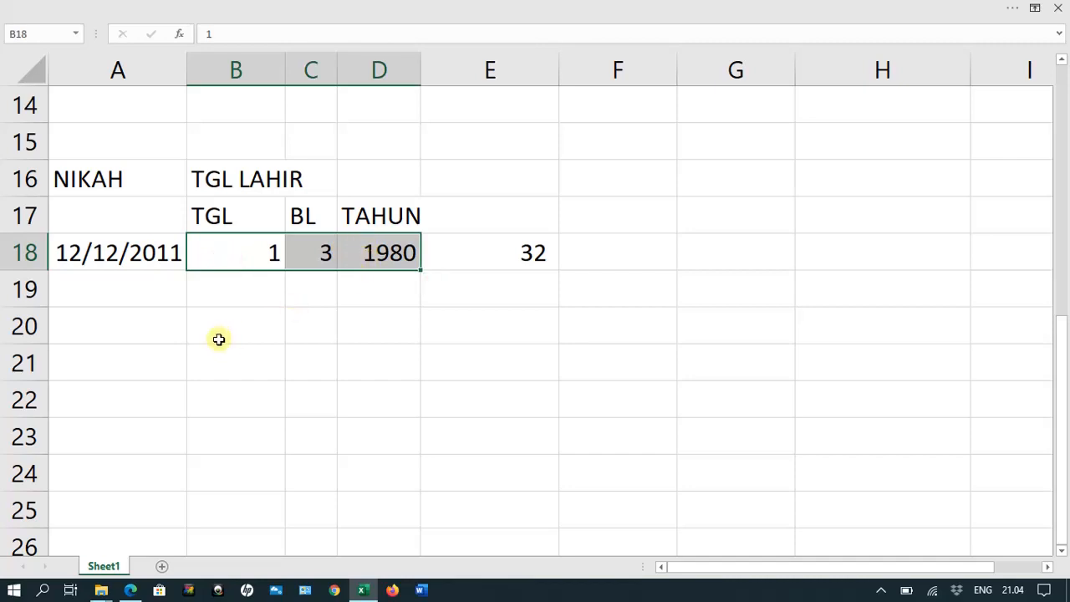
{"action": "scroll", "coordinate": [159, 368], "scroll_direction": "up", "scroll_amount": 1}
{"action": "left_click", "coordinate": [125, 385]}
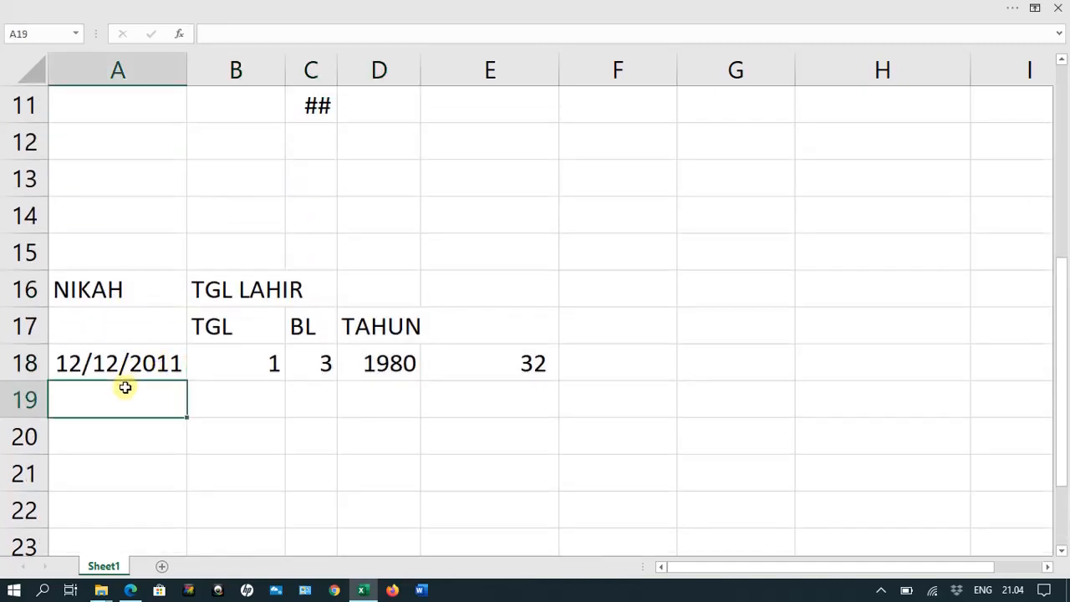
{"action": "left_click", "coordinate": [180, 290]}
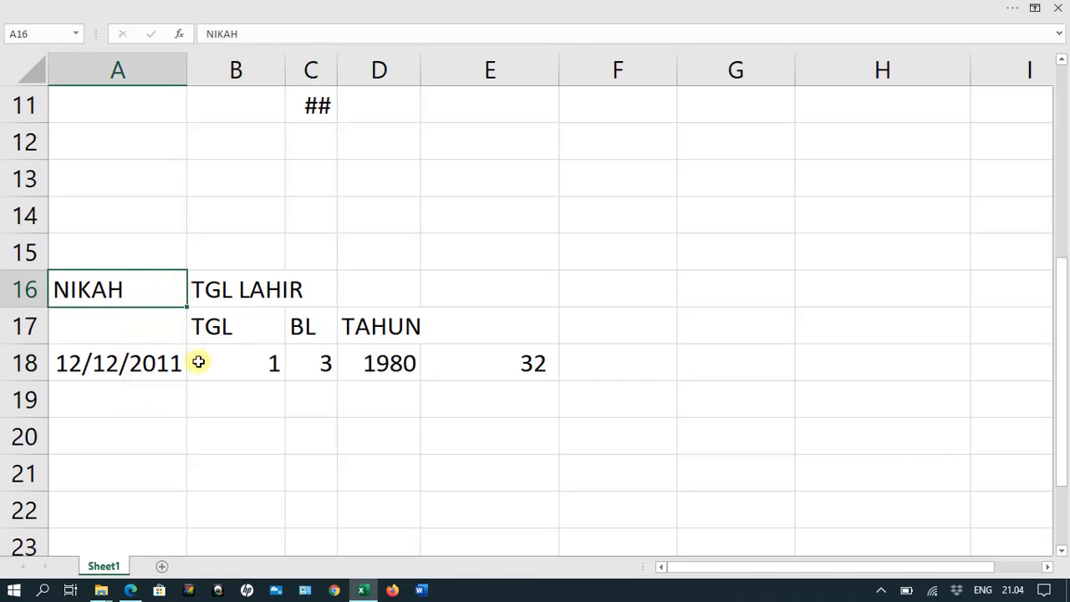
{"action": "left_click", "coordinate": [202, 319]}
{"action": "left_click", "coordinate": [172, 242]}
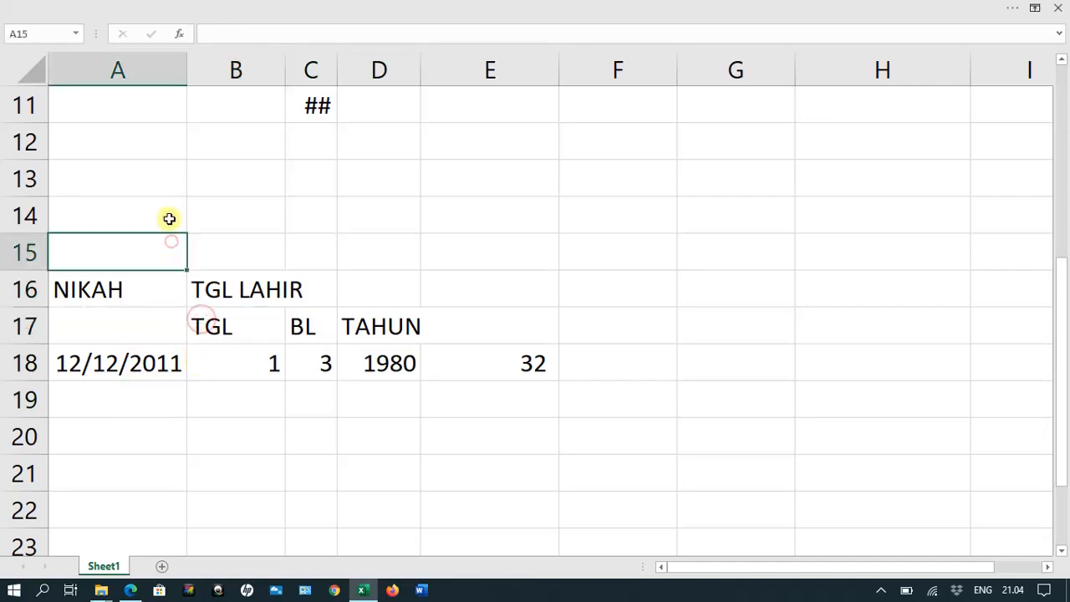
{"action": "left_click", "coordinate": [230, 229]}
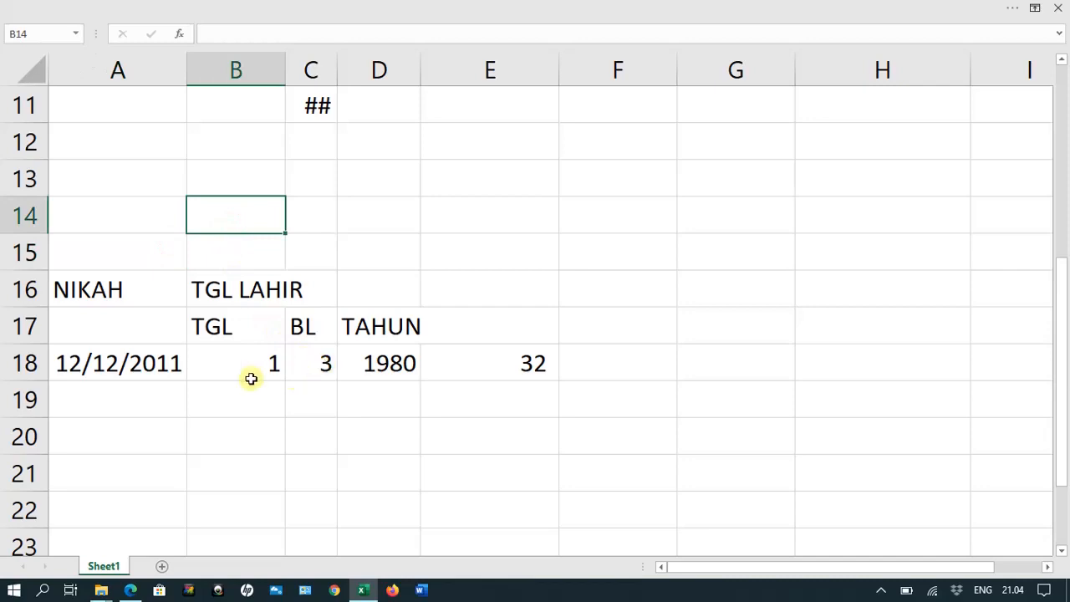
{"action": "left_click", "coordinate": [90, 361]}
{"action": "left_click_drag", "start_coordinate": [246, 370], "coordinate": [377, 355]}
{"action": "left_click", "coordinate": [505, 378]}
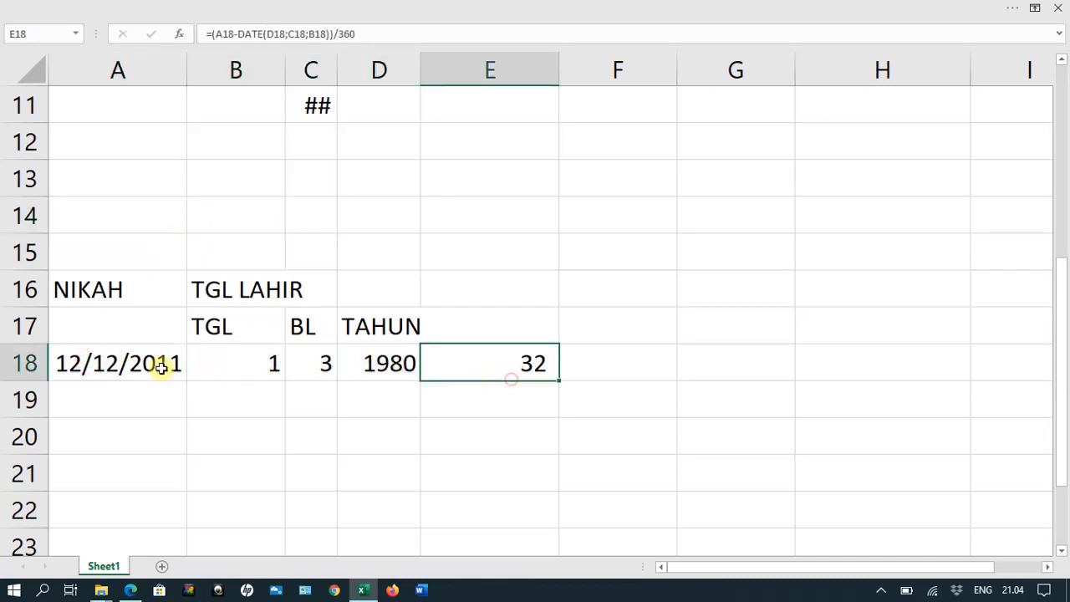
{"action": "left_click", "coordinate": [256, 369]}
{"action": "left_click", "coordinate": [84, 371]}
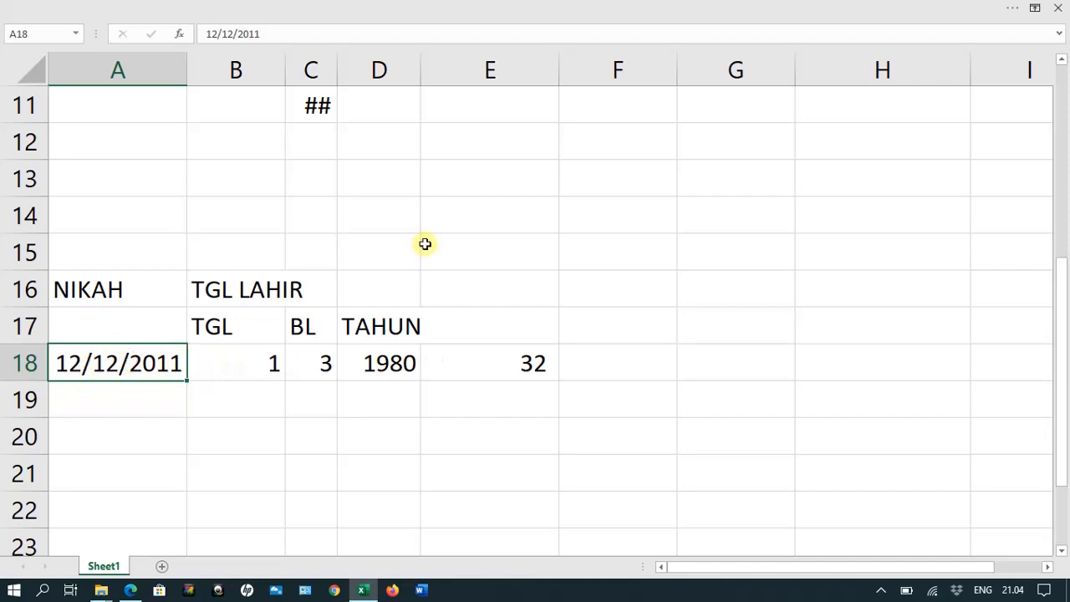
- Autofit column D to its contents so the dates in D6:D8 are readable
{"action": "scroll", "coordinate": [425, 243], "scroll_direction": "up", "scroll_amount": 2}
{"action": "scroll", "coordinate": [394, 287], "scroll_direction": "down", "scroll_amount": 5}
{"action": "scroll", "coordinate": [182, 351], "scroll_direction": "up", "scroll_amount": 3}
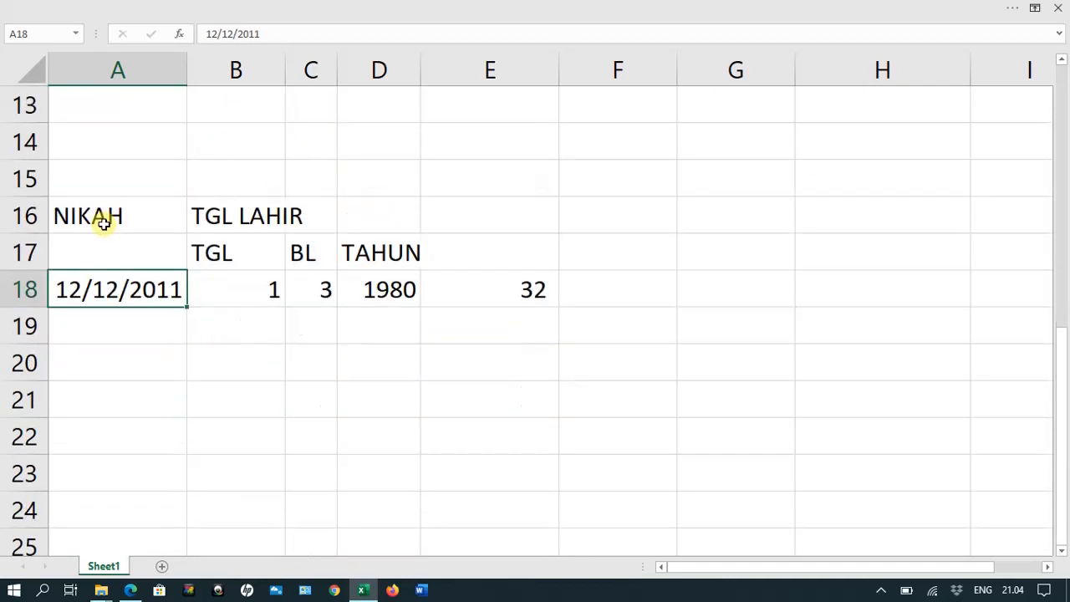
{"action": "scroll", "coordinate": [444, 237], "scroll_direction": "up", "scroll_amount": 3}
{"action": "scroll", "coordinate": [387, 234], "scroll_direction": "down", "scroll_amount": 1}
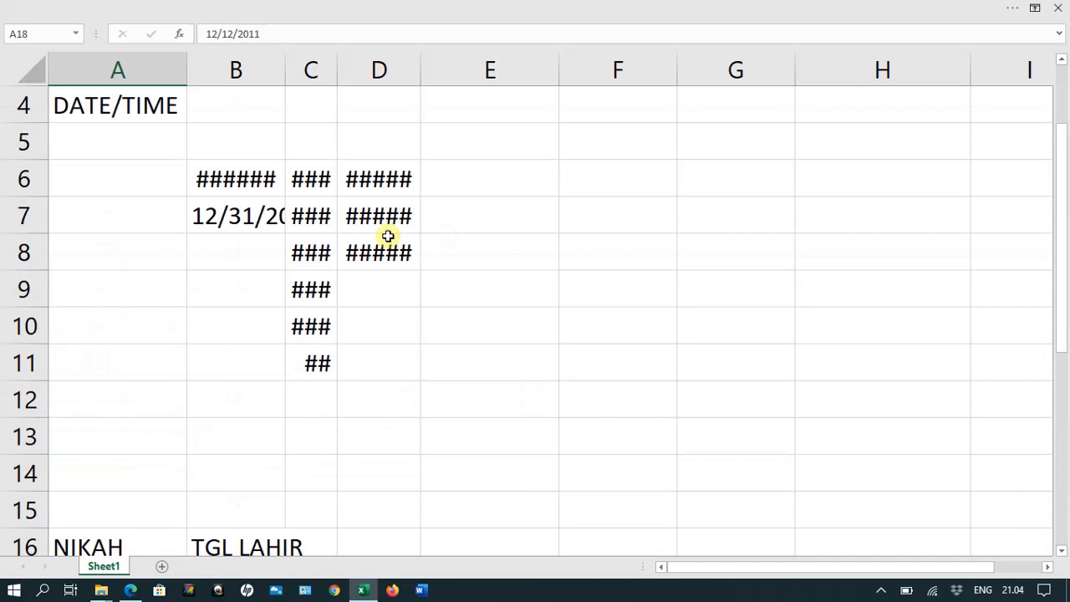
{"action": "double_click", "coordinate": [416, 65]}
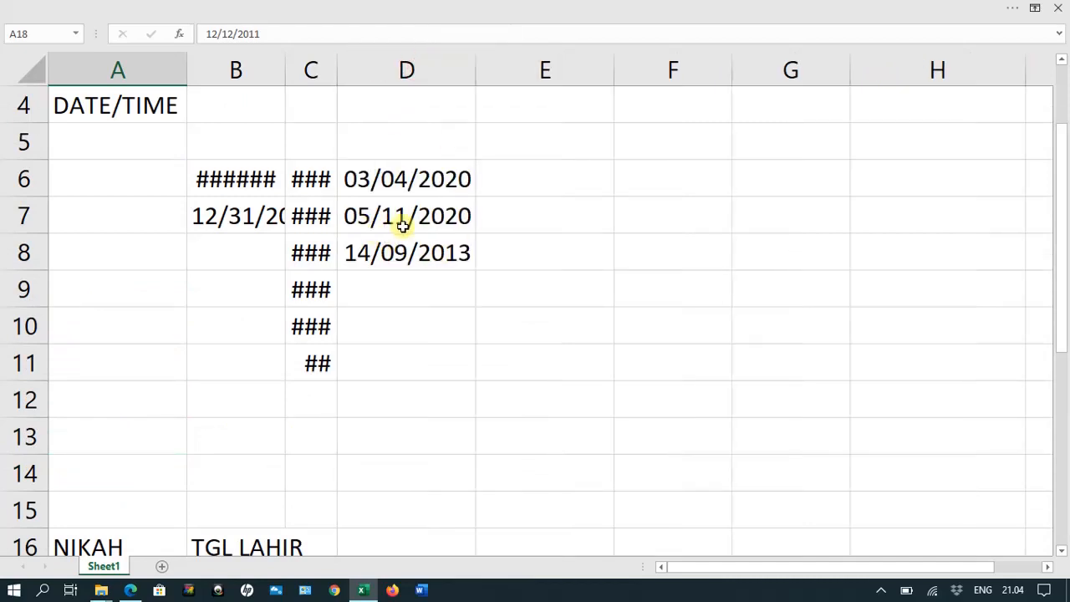
- Enter the formula =DAY(D7) in cell E7 to extract the day from the date in D7
{"action": "left_click", "coordinate": [568, 228]}
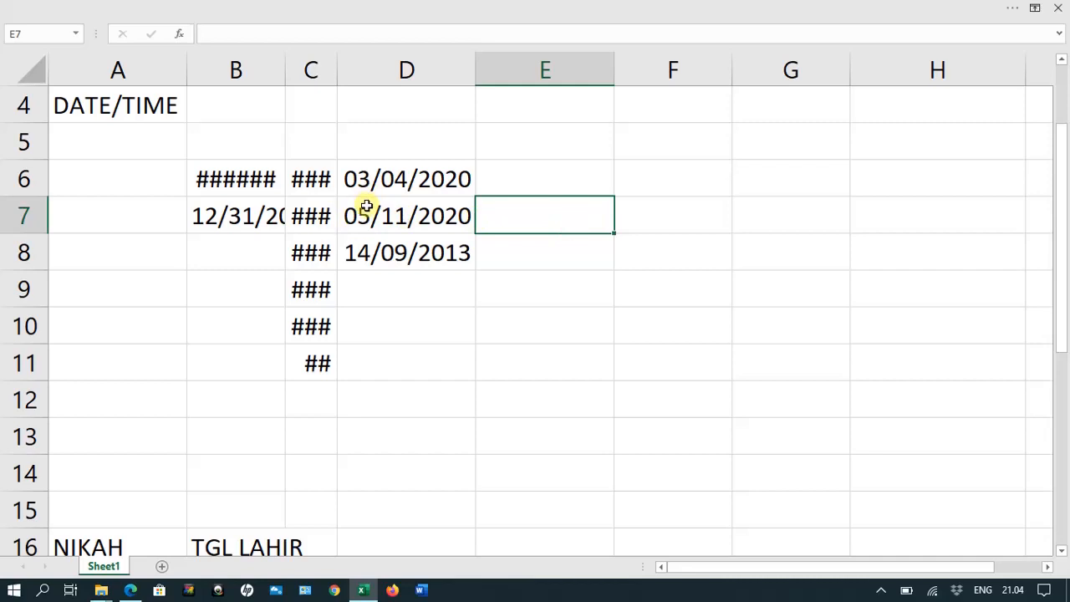
{"action": "type", "text": "=DA"}
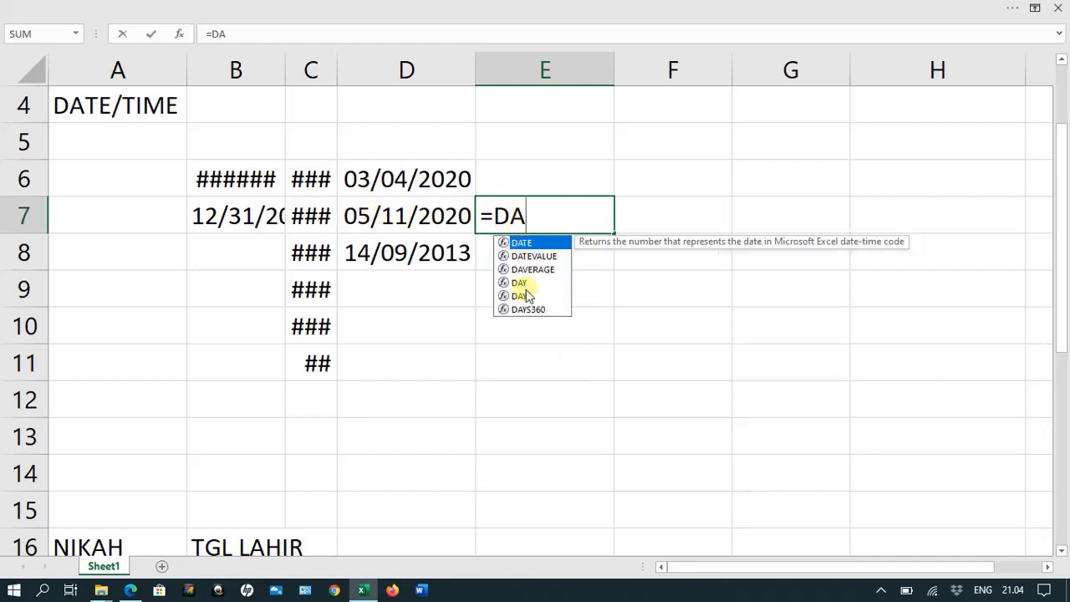
{"action": "left_click", "coordinate": [526, 283]}
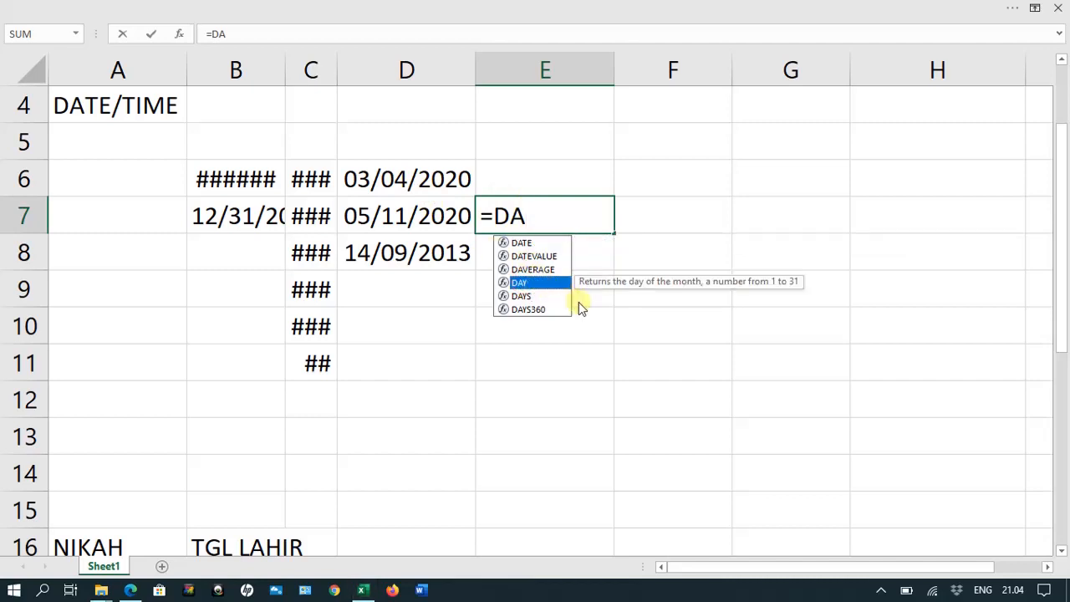
{"action": "key", "text": "Tab"}
{"action": "left_click", "coordinate": [393, 215]}
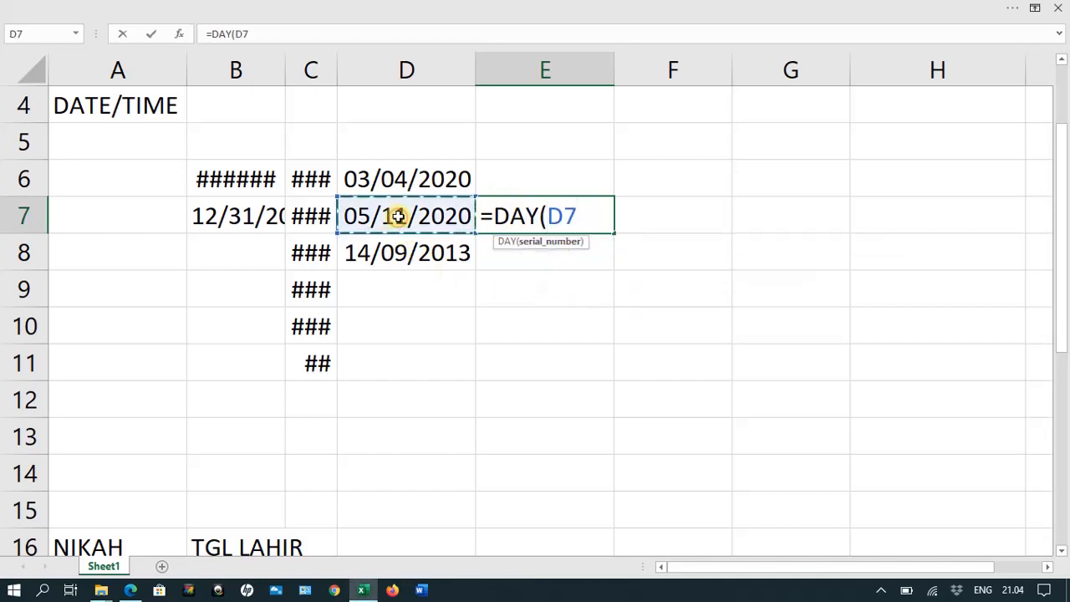
{"action": "type", "text": ")"}
{"action": "key", "text": "Return"}
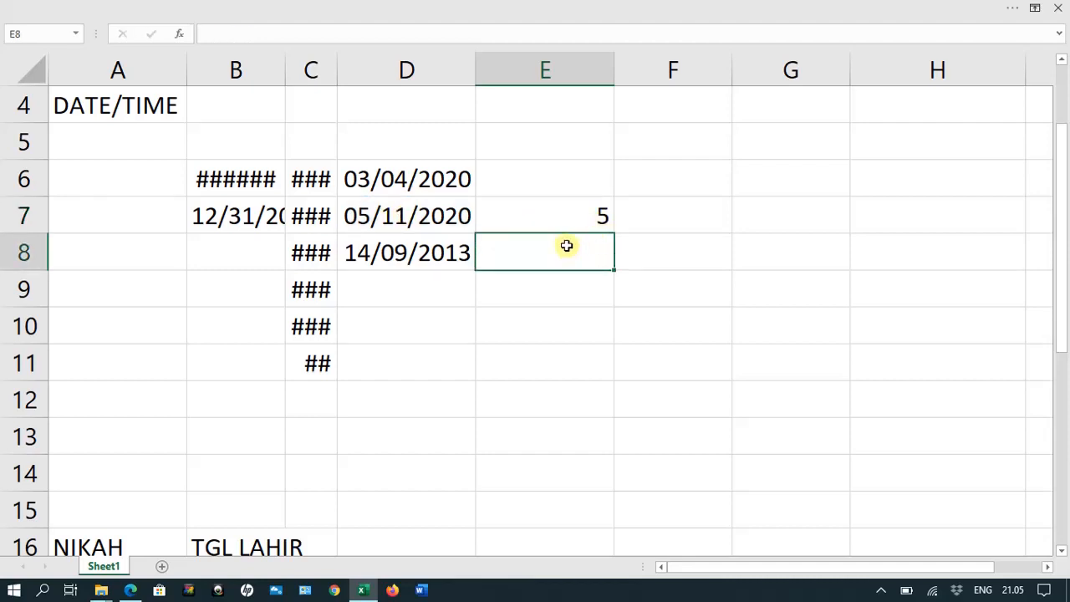
- Enter the formula =MONTH(D8) in cell E8 to extract the month from the date in D8
{"action": "type", "text": "=M"}
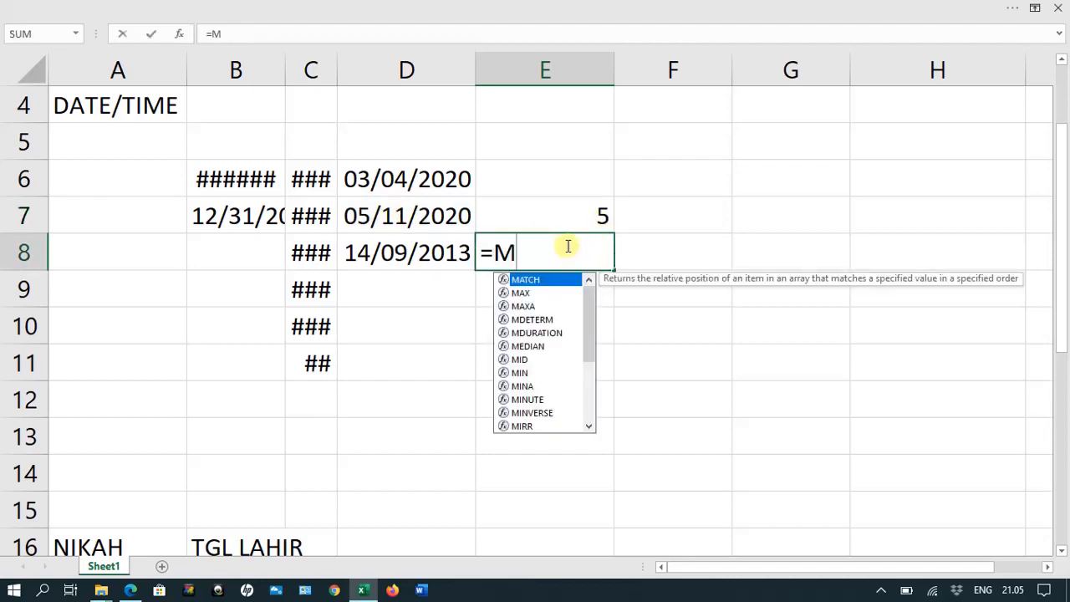
{"action": "type", "text": "O"}
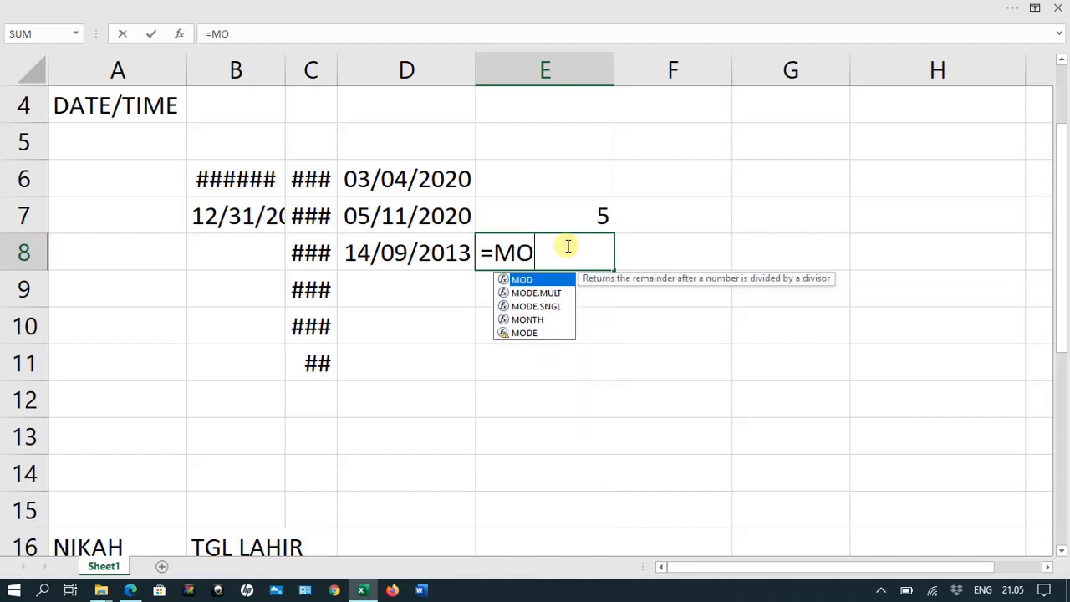
{"action": "key", "text": "BackSpace"}
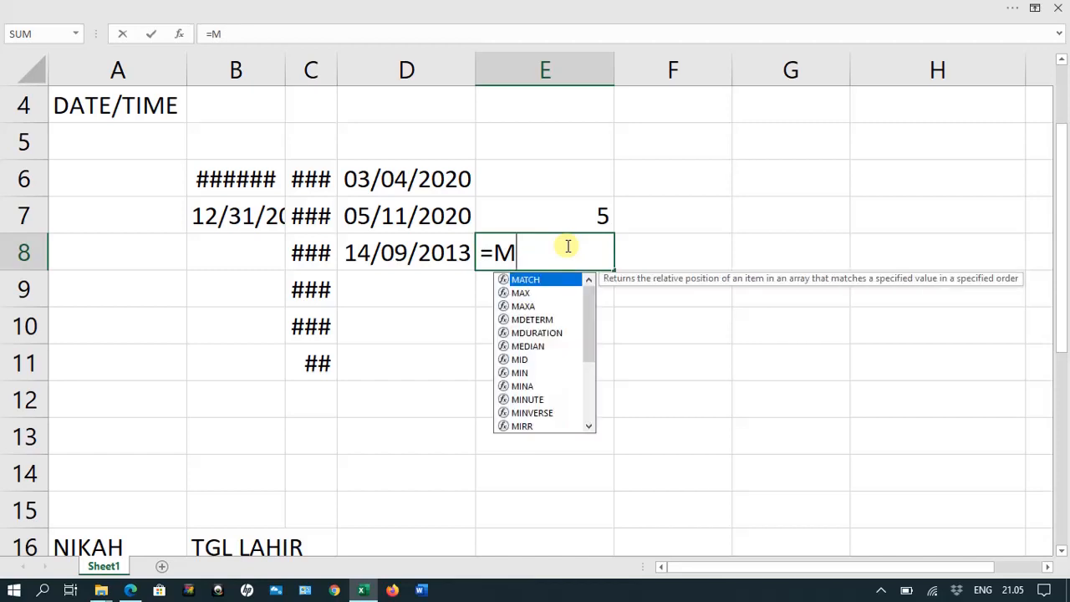
{"action": "type", "text": "OU"}
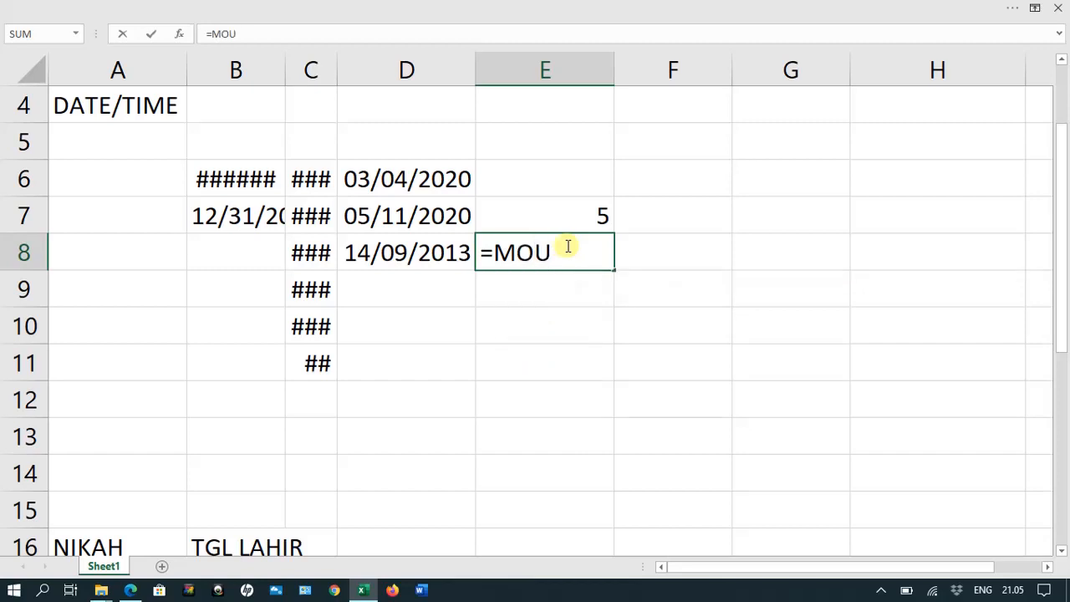
{"action": "key", "text": "BackSpace"}
{"action": "left_click", "coordinate": [542, 319]}
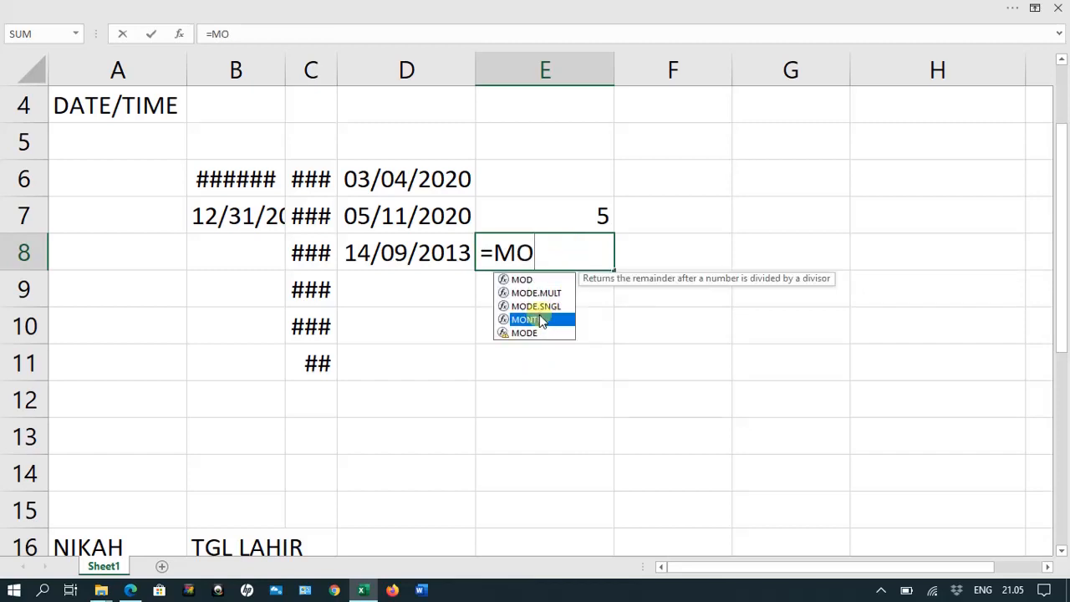
{"action": "key", "text": "Tab"}
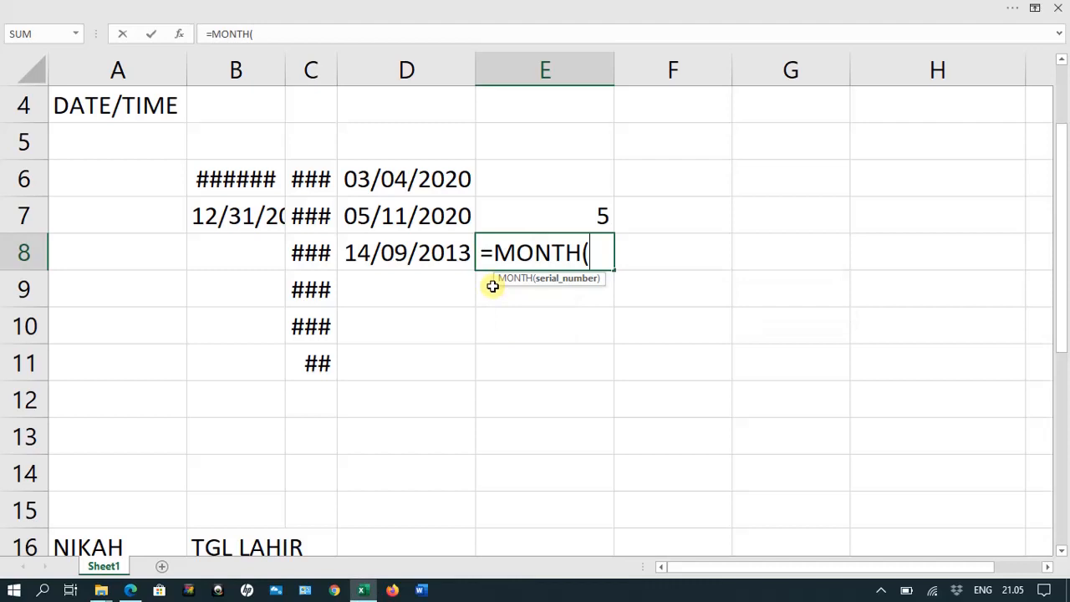
{"action": "left_click", "coordinate": [387, 252]}
{"action": "key", "text": "Tab"}
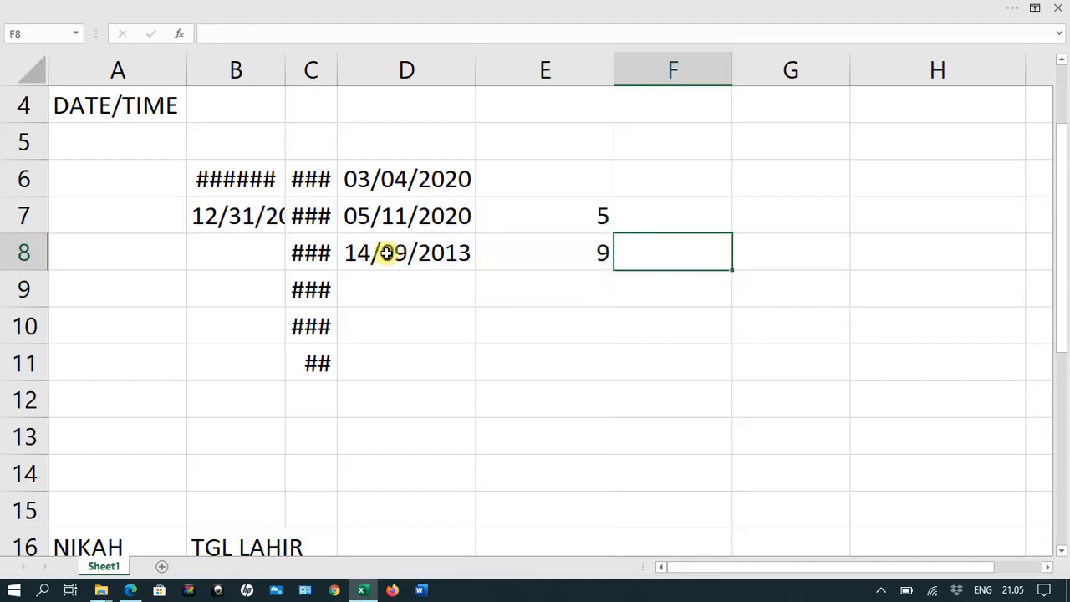
{"action": "left_click", "coordinate": [545, 258]}
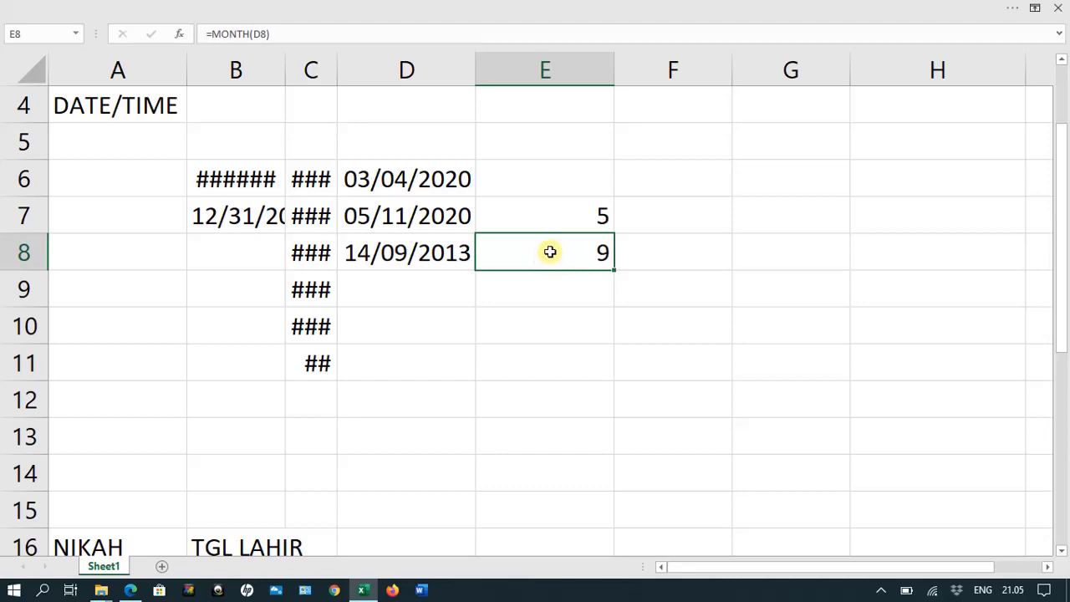
- Enter the formula =NOW() in cell E9 to return the current date and time
{"action": "left_click", "coordinate": [538, 295]}
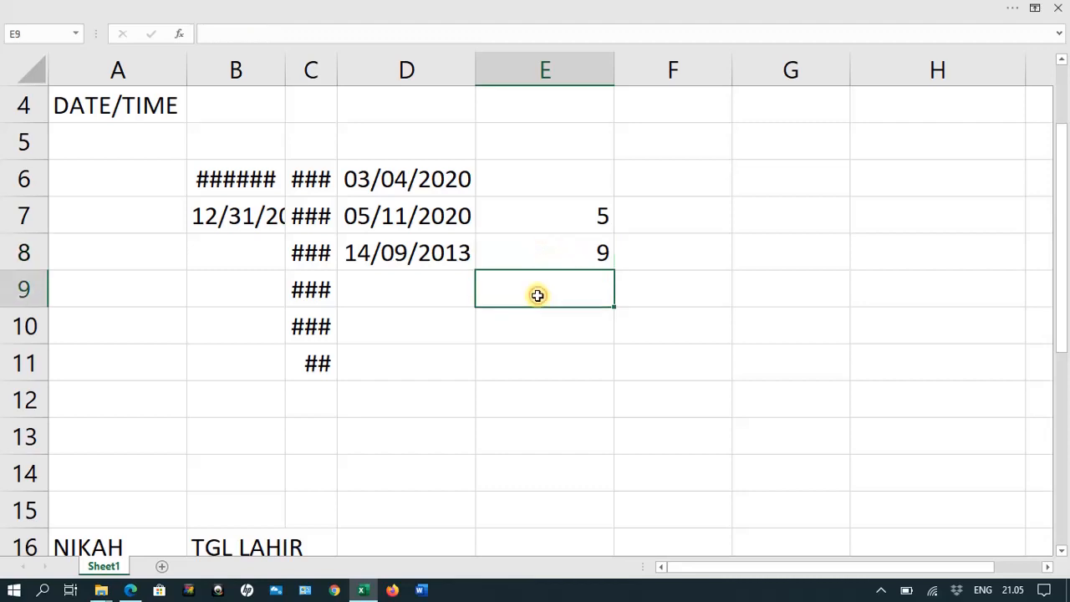
{"action": "type", "text": "=NOW("}
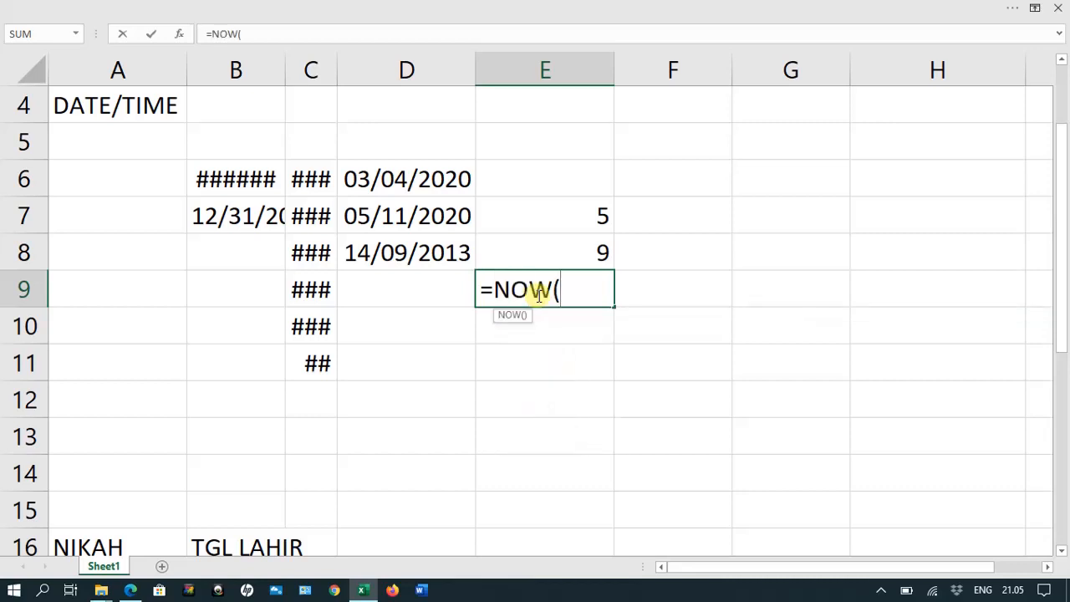
{"action": "key", "text": "Tab"}
{"action": "left_click", "coordinate": [590, 298]}
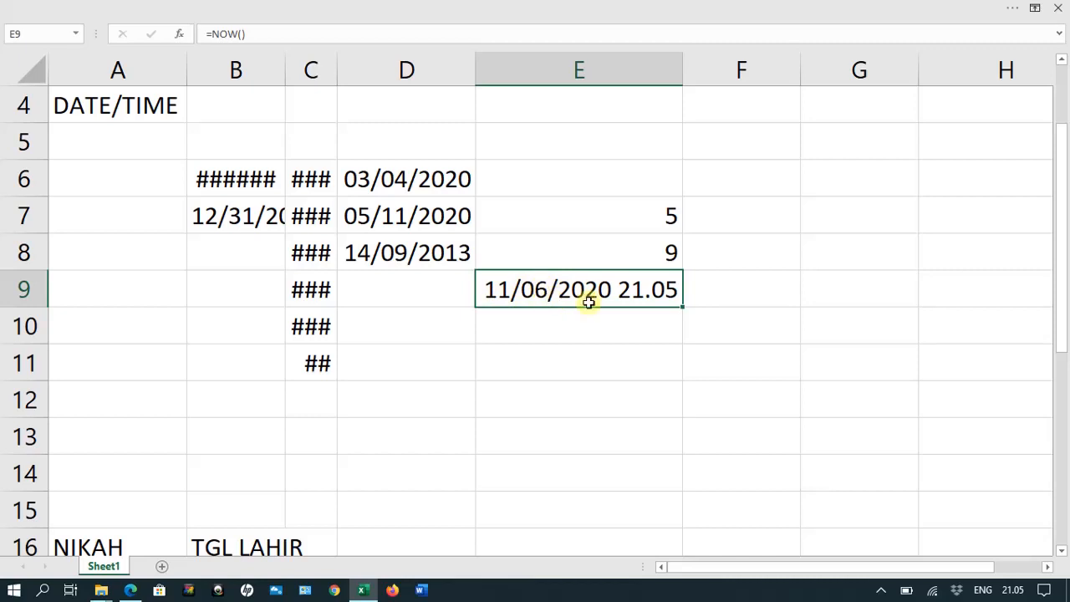
{"action": "left_click", "coordinate": [613, 315]}
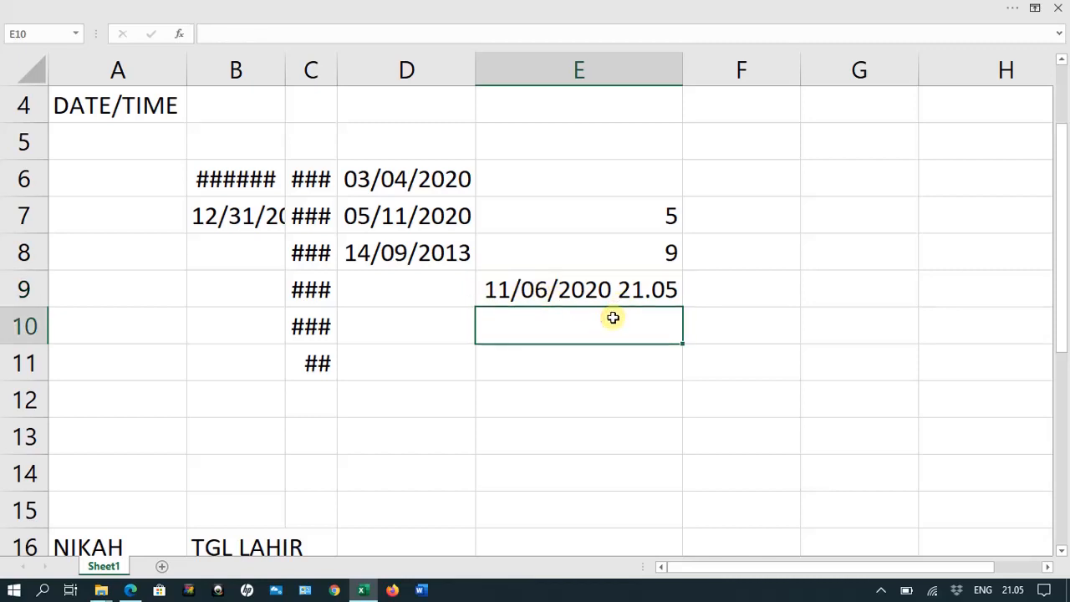
{"action": "type", "text": "TO"}
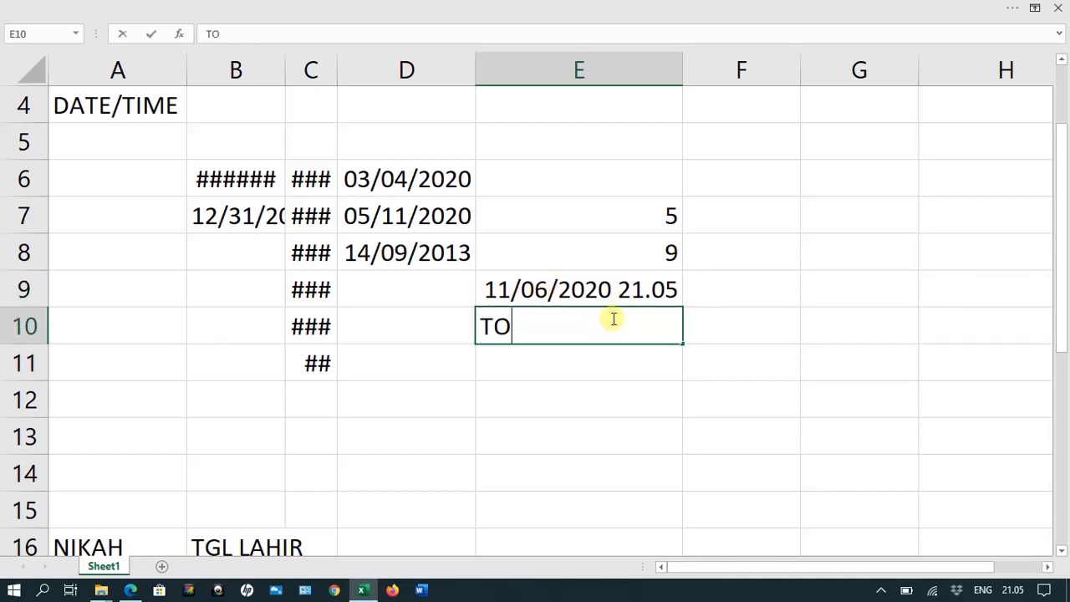
{"action": "type", "text": "DAY()"}
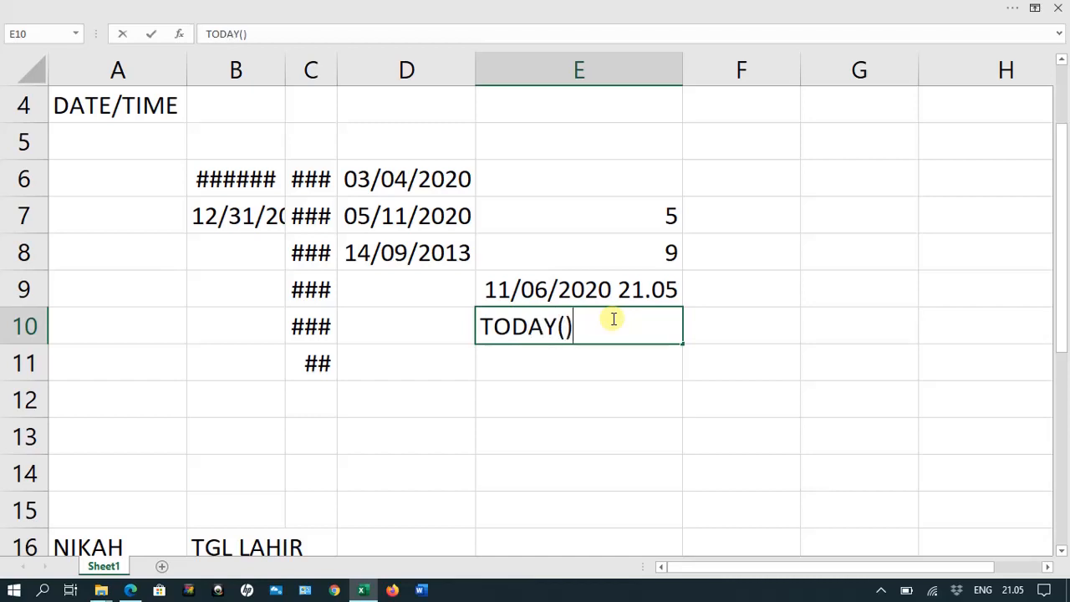
{"action": "key", "text": "Return"}
- Enter the formula =TODAY() in cell E10 to return the current date without the time
{"action": "left_click", "coordinate": [559, 326]}
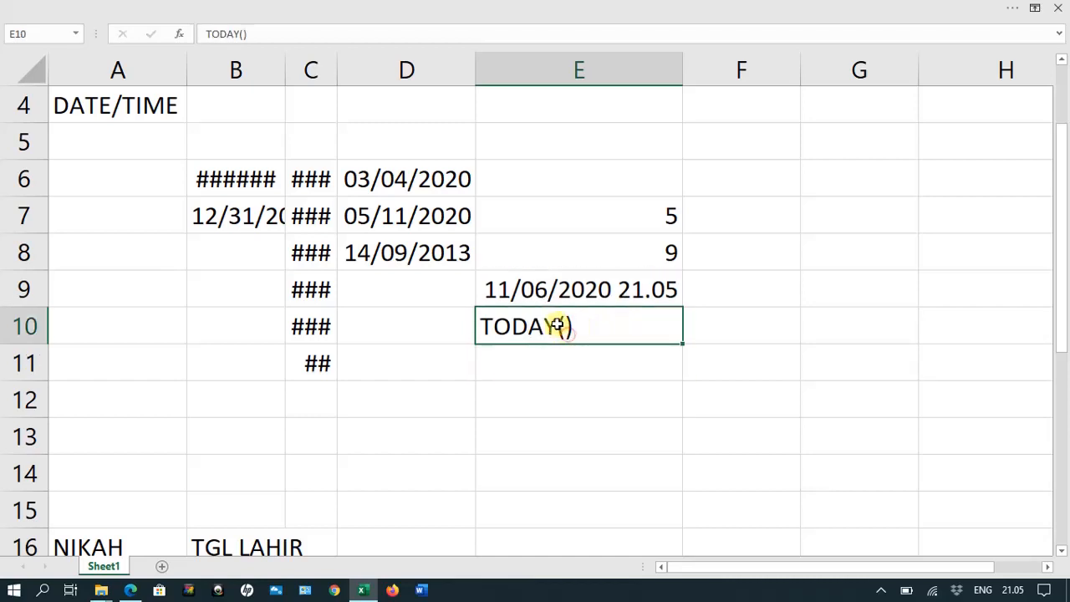
{"action": "type", "text": "=TO"}
{"action": "key", "text": "Tab"}
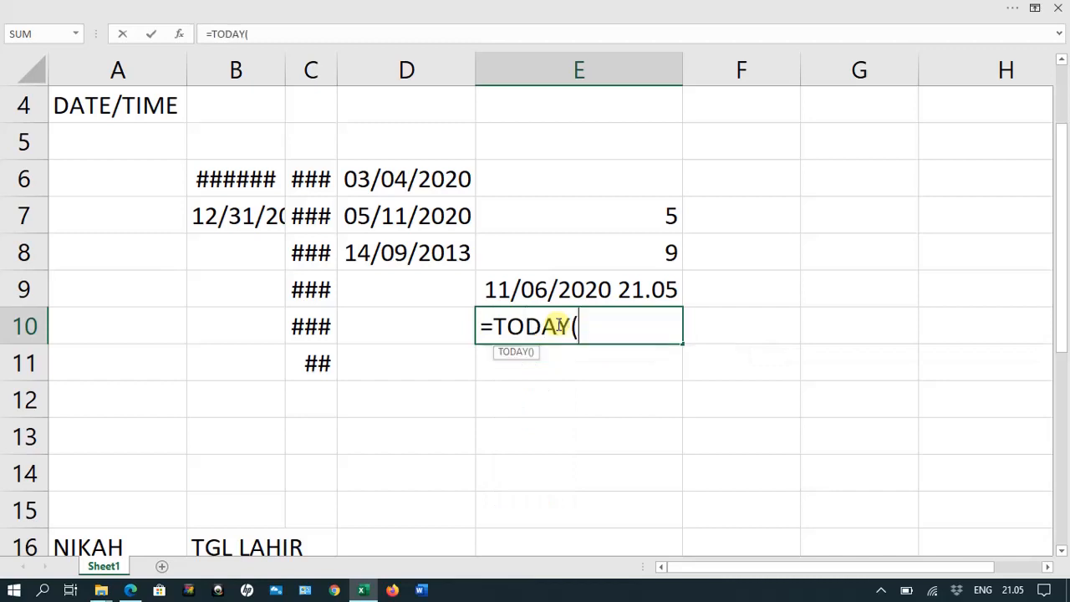
{"action": "key", "text": "Tab"}
{"action": "left_click", "coordinate": [615, 324]}
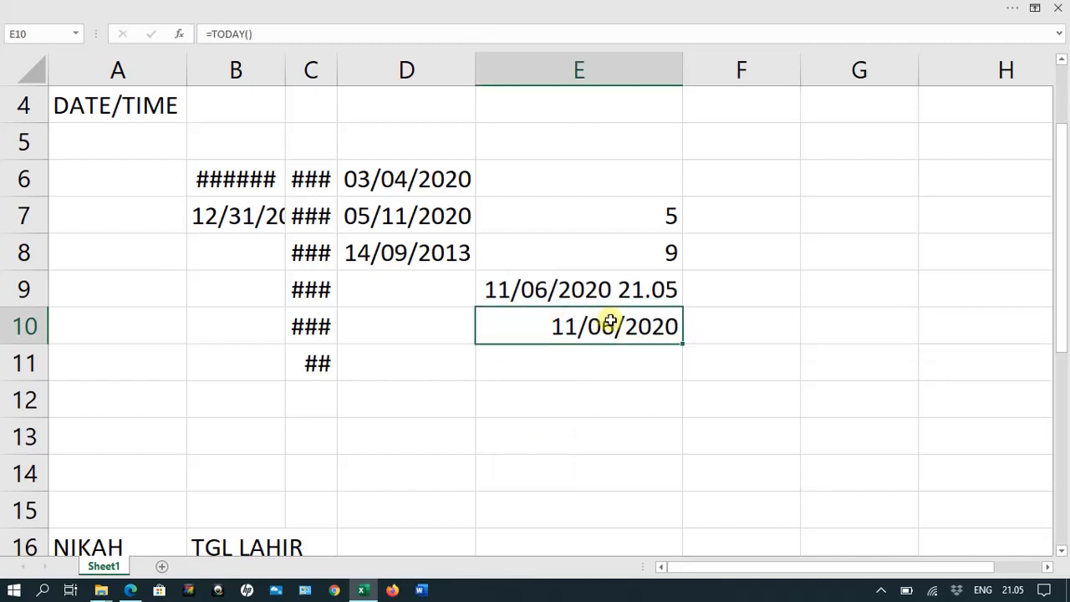
{"action": "left_click", "coordinate": [616, 295]}
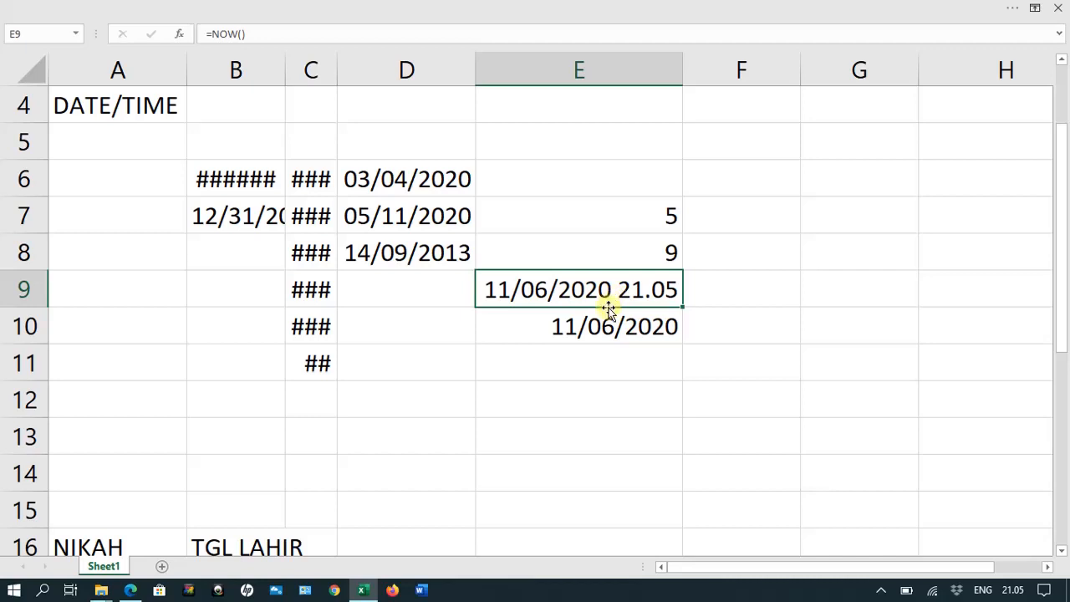
{"action": "scroll", "coordinate": [577, 348], "scroll_direction": "down", "scroll_amount": 1}
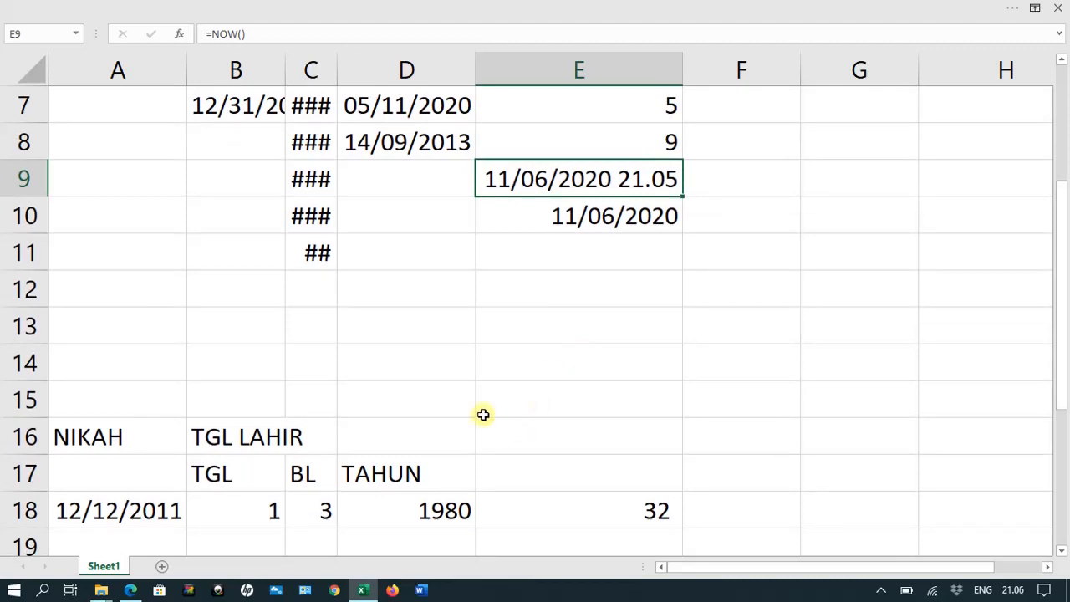
{"action": "scroll", "coordinate": [345, 382], "scroll_direction": "down", "scroll_amount": 3}
{"action": "scroll", "coordinate": [345, 382], "scroll_direction": "down", "scroll_amount": 1}
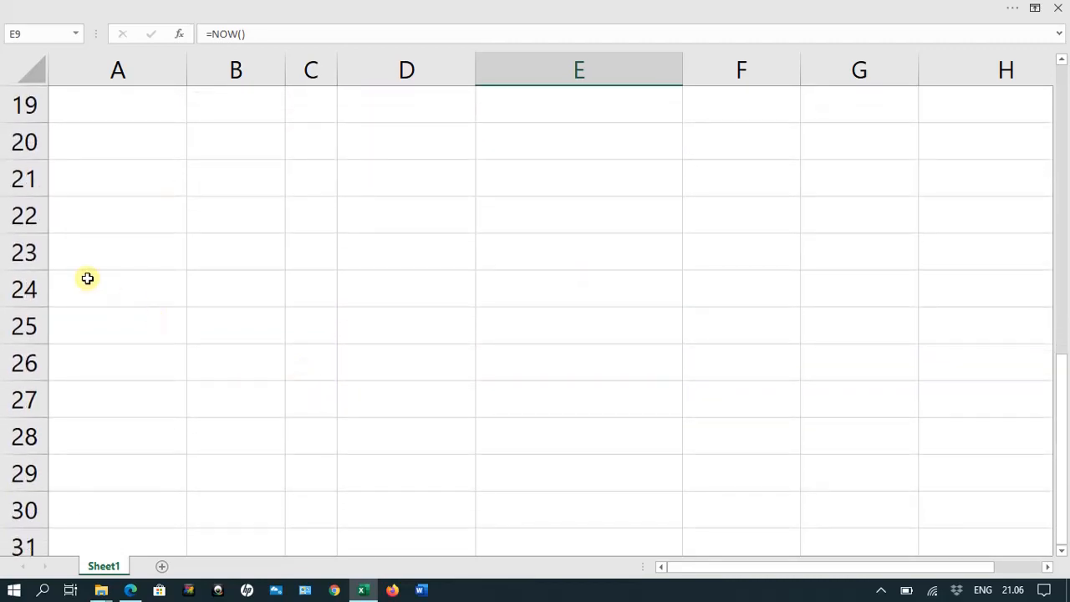
{"action": "scroll", "coordinate": [86, 276], "scroll_direction": "up", "scroll_amount": 4}
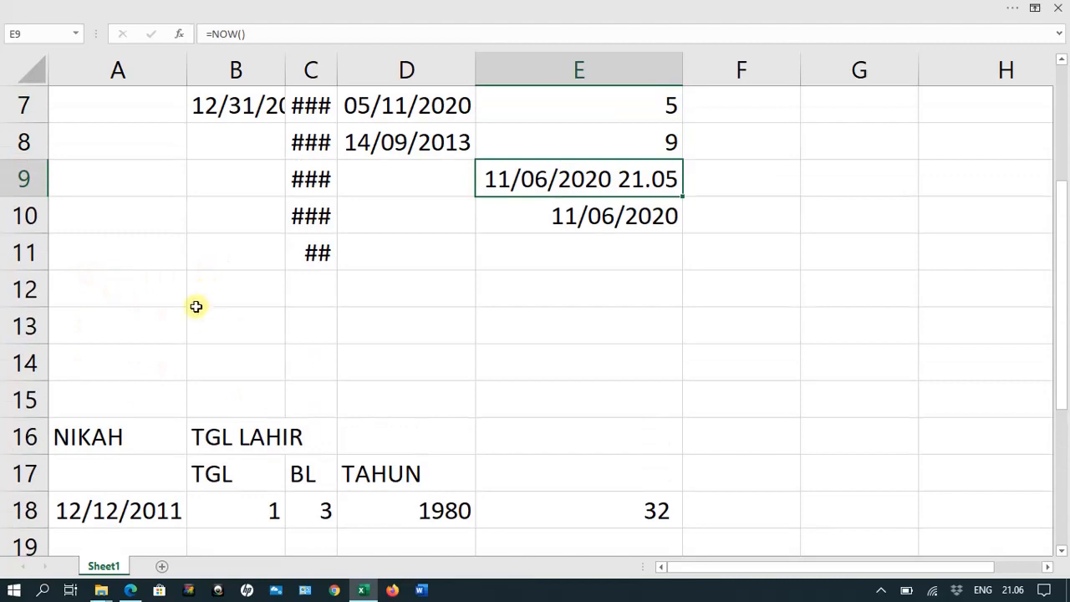
{"action": "scroll", "coordinate": [155, 349], "scroll_direction": "down", "scroll_amount": 2}
{"action": "scroll", "coordinate": [155, 349], "scroll_direction": "down", "scroll_amount": 2}
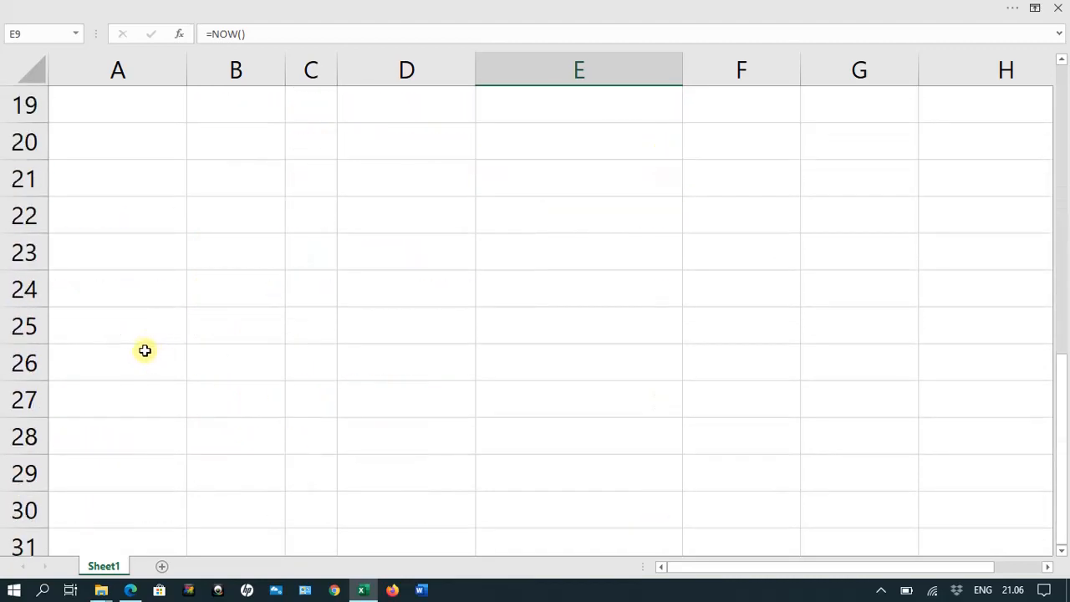
{"action": "scroll", "coordinate": [143, 352], "scroll_direction": "up", "scroll_amount": 4}
{"action": "scroll", "coordinate": [138, 368], "scroll_direction": "down", "scroll_amount": 2}
{"action": "scroll", "coordinate": [126, 387], "scroll_direction": "up", "scroll_amount": 1}
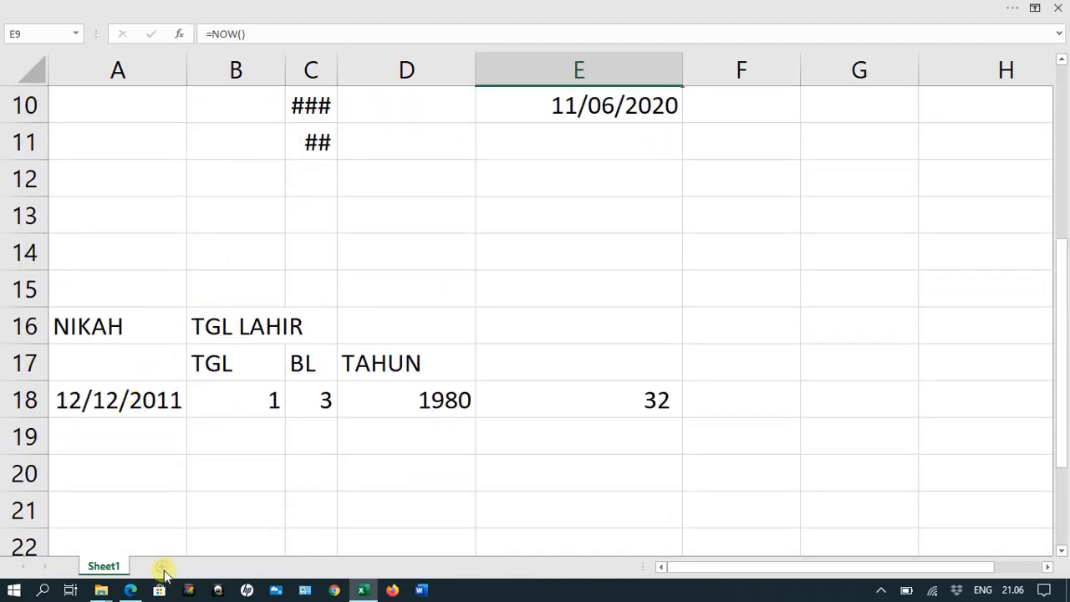
- Add a new blank worksheet to the workbook after Sheet1
{"action": "left_click", "coordinate": [161, 567]}
{"action": "left_click", "coordinate": [127, 171]}
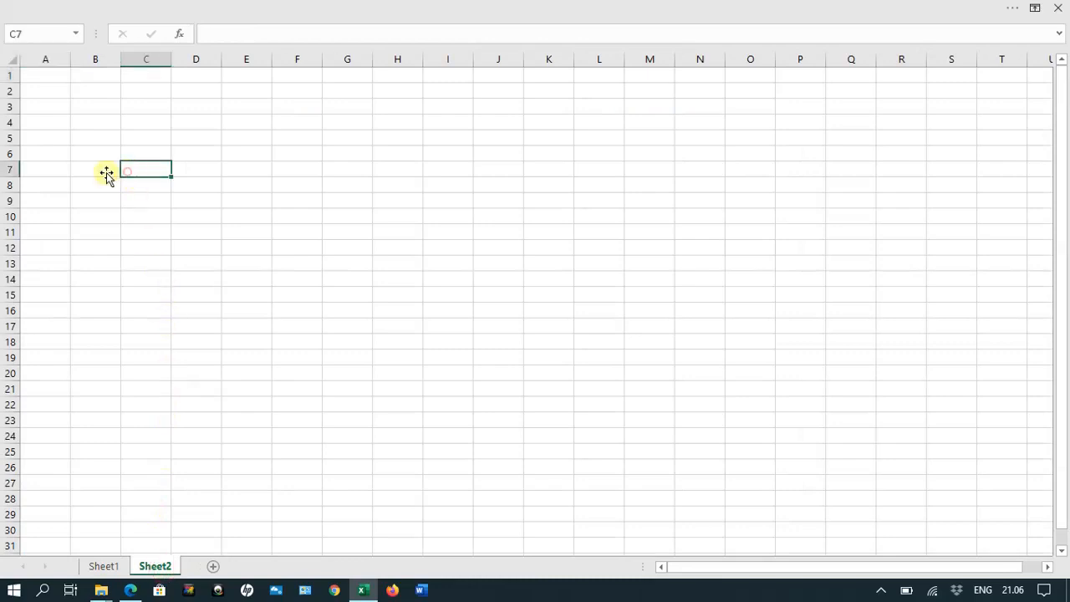
{"action": "scroll", "coordinate": [87, 192], "scroll_direction": "up", "scroll_amount": 5, "text": "ctrl"}
{"action": "scroll", "coordinate": [88, 194], "scroll_direction": "down", "scroll_amount": 1}
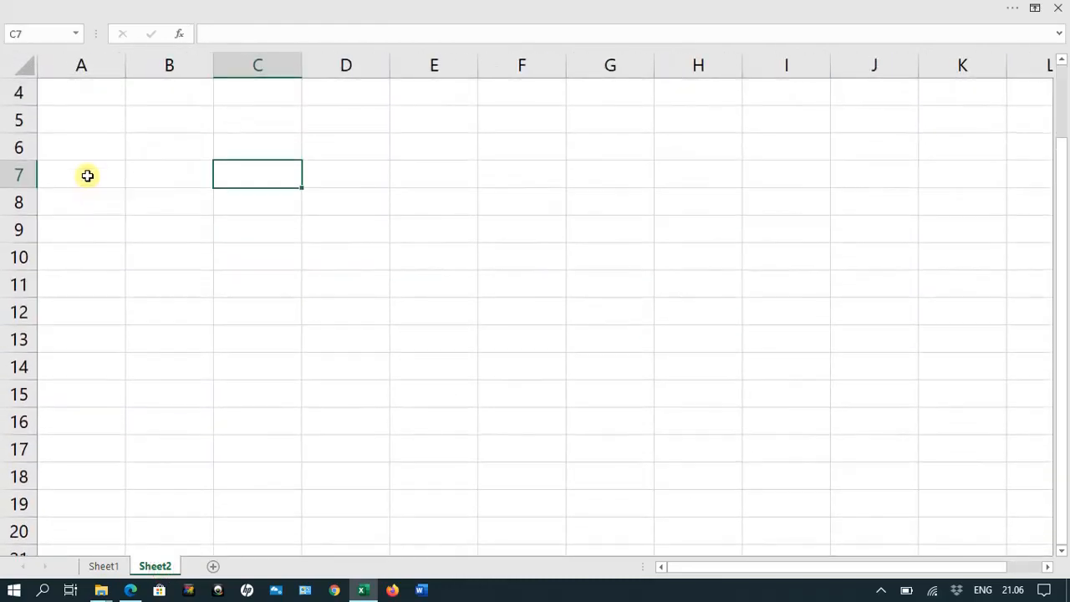
{"action": "scroll", "coordinate": [89, 174], "scroll_direction": "up", "scroll_amount": 1}
- Enter the morning time 7:40 in cell A2 of Sheet2
{"action": "left_click", "coordinate": [91, 127]}
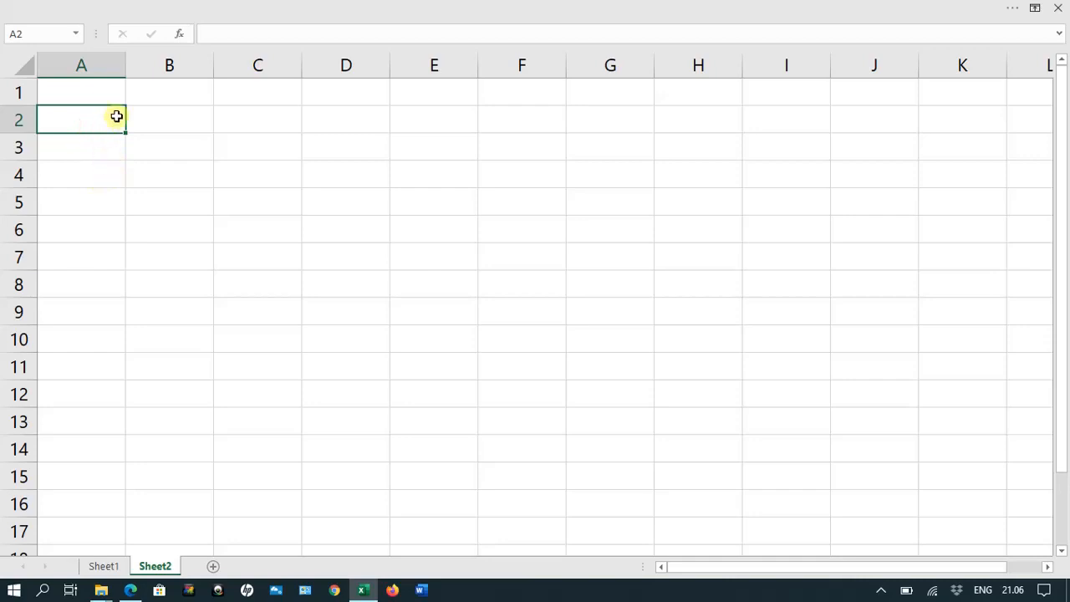
{"action": "type", "text": "7:40"}
{"action": "key", "text": "Return"}
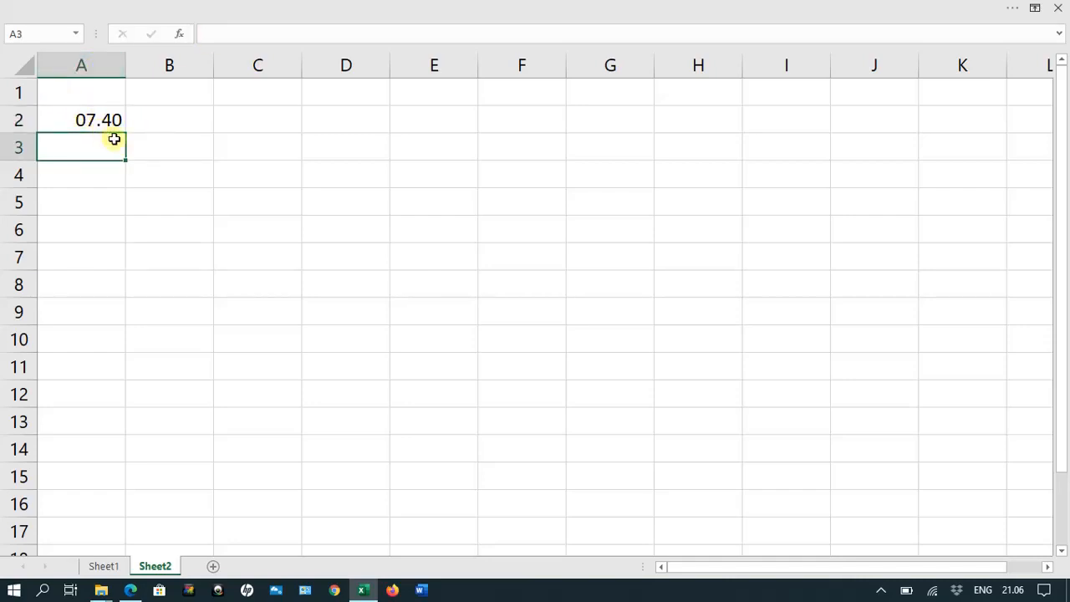
- Enter the evening time in 12-hour notation as 7:40 PM in cell A3
{"action": "type", "text": "7:40 PM"}
{"action": "key", "text": "Return"}
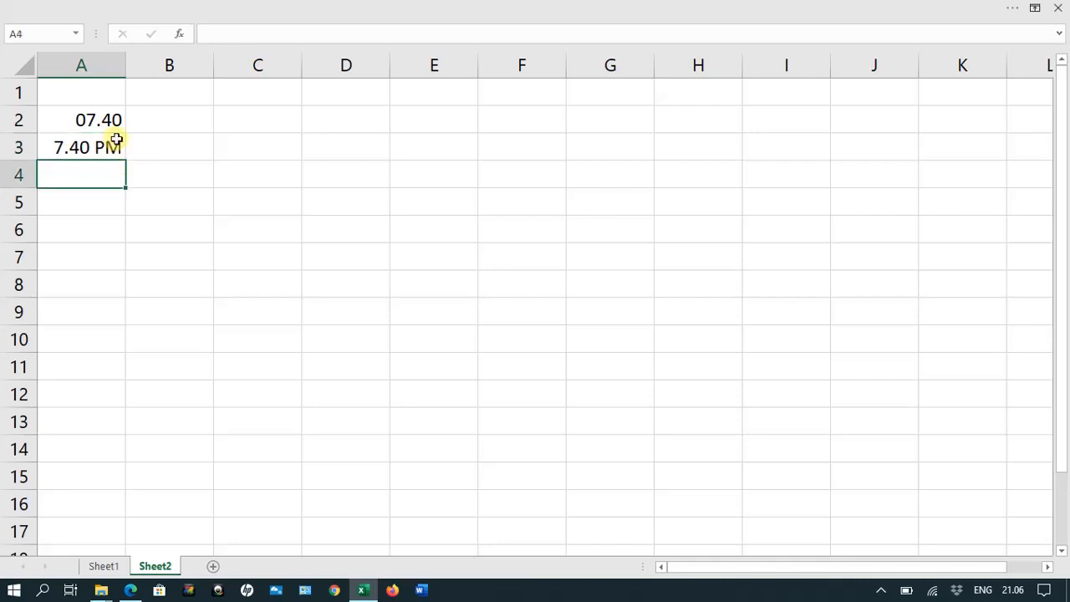
- Enter the evening time in 24-hour notation as 19:40 in cell A4 and select the times in A2:A4
{"action": "left_click_drag", "start_coordinate": [105, 125], "coordinate": [92, 150]}
{"action": "left_click", "coordinate": [88, 176]}
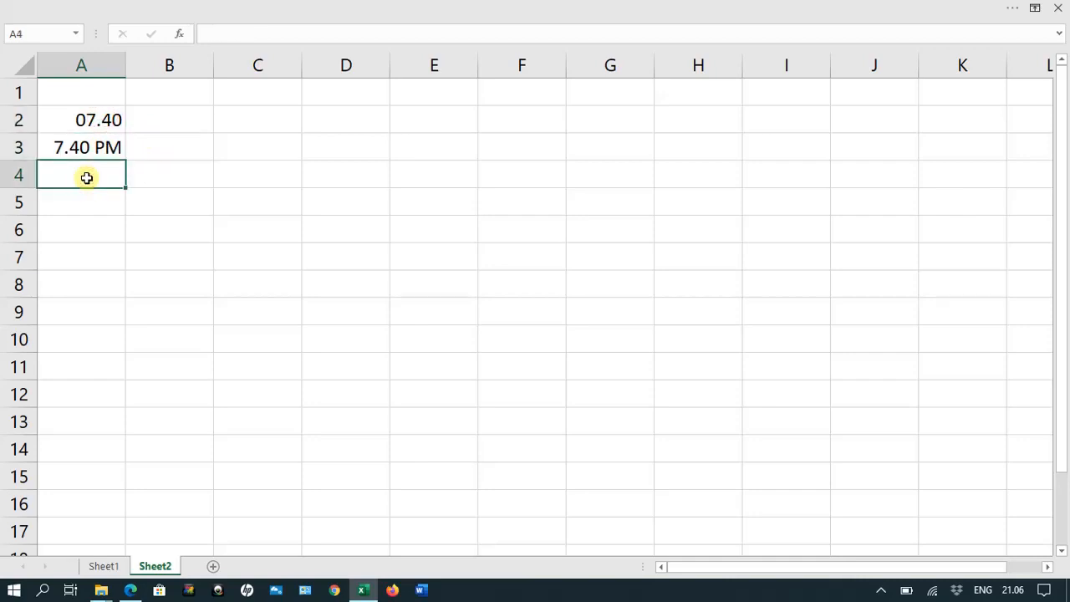
{"action": "type", "text": "19:40"}
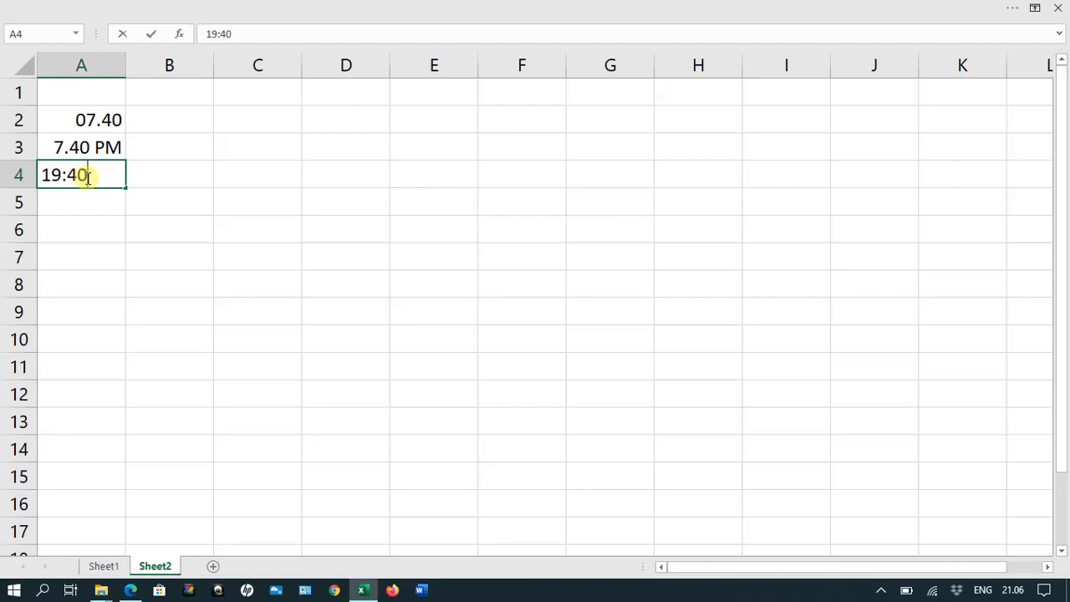
{"action": "key", "text": "Return"}
{"action": "left_click", "coordinate": [109, 175]}
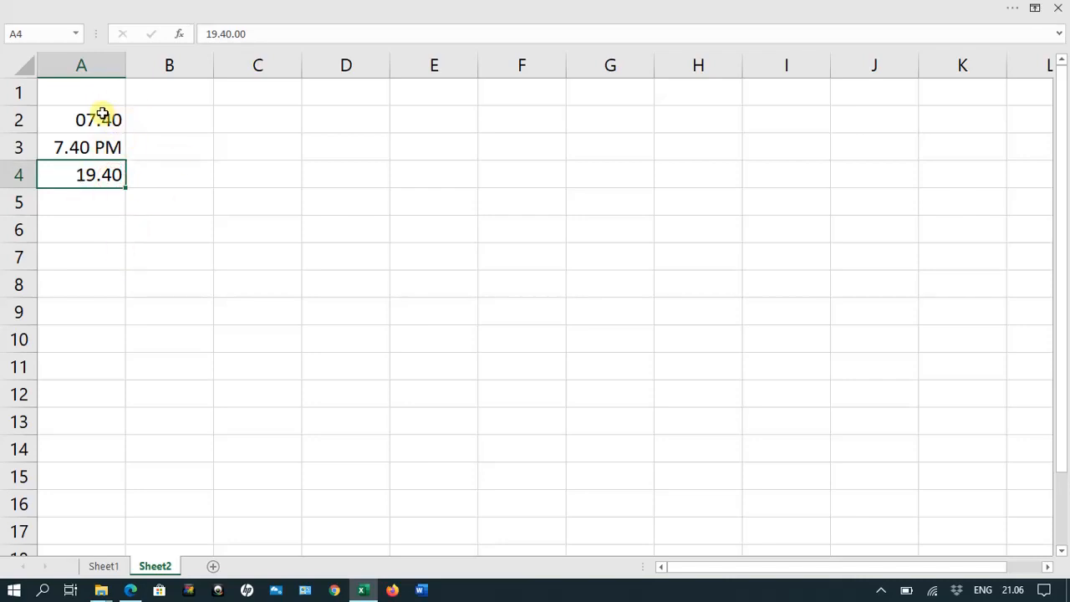
{"action": "left_click_drag", "start_coordinate": [102, 115], "coordinate": [93, 175]}
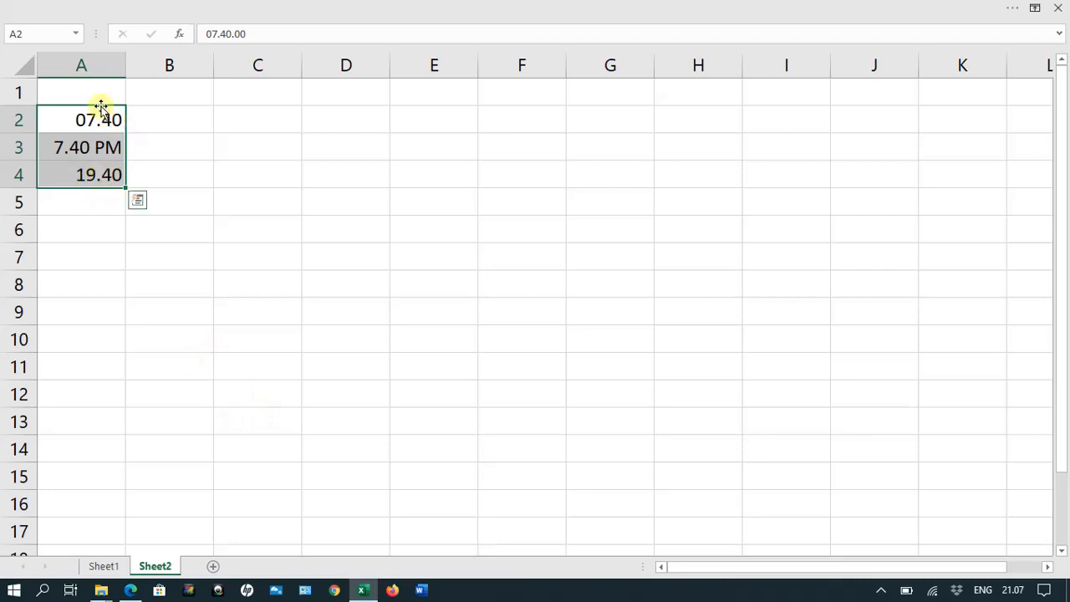
- Format the times in A2:A4 with the custom number format HH:MM:SS AM/PM
{"action": "key", "text": "ctrl+1"}
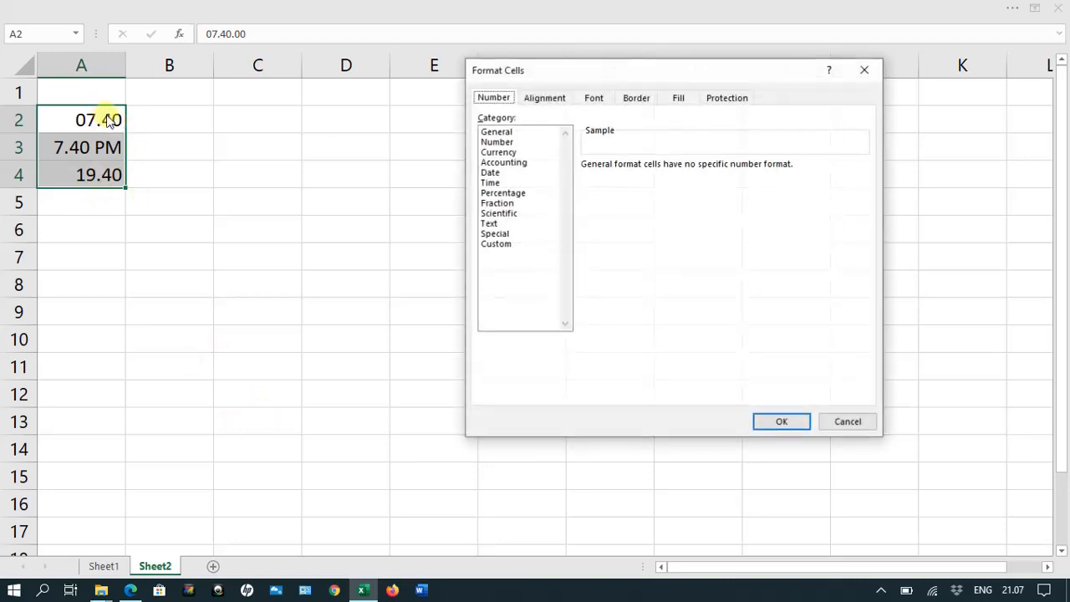
{"action": "left_click", "coordinate": [485, 194]}
{"action": "left_click", "coordinate": [487, 182]}
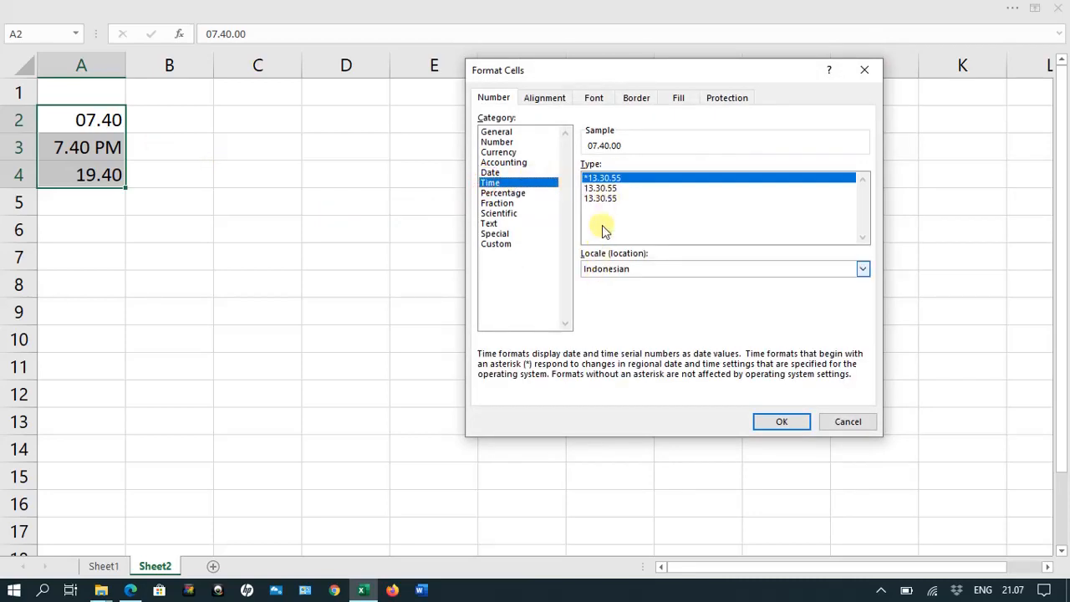
{"action": "left_click", "coordinate": [607, 269]}
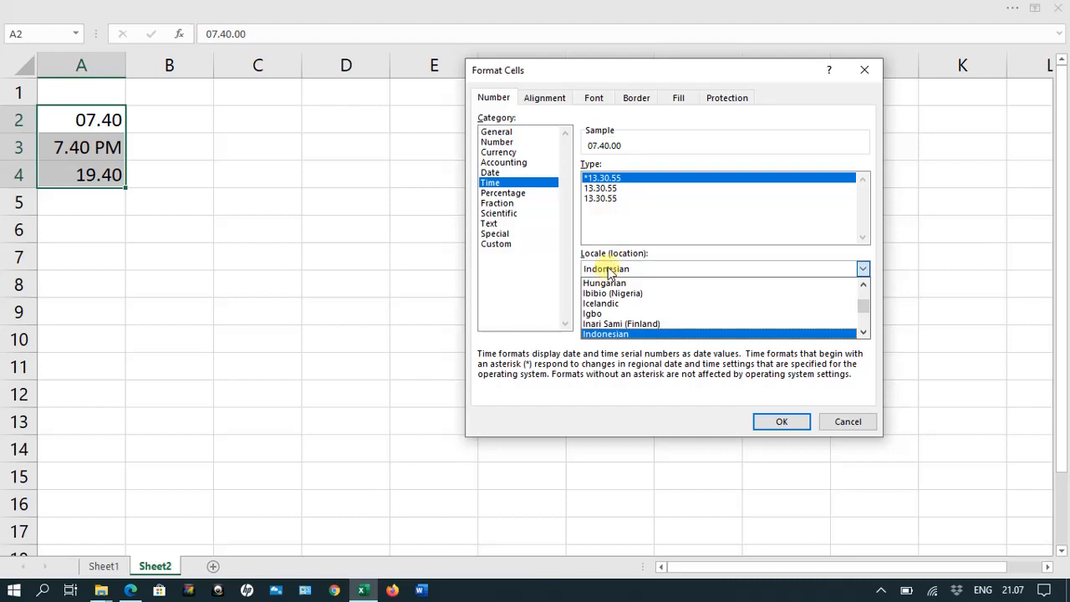
{"action": "left_click", "coordinate": [520, 261]}
{"action": "left_click", "coordinate": [512, 245]}
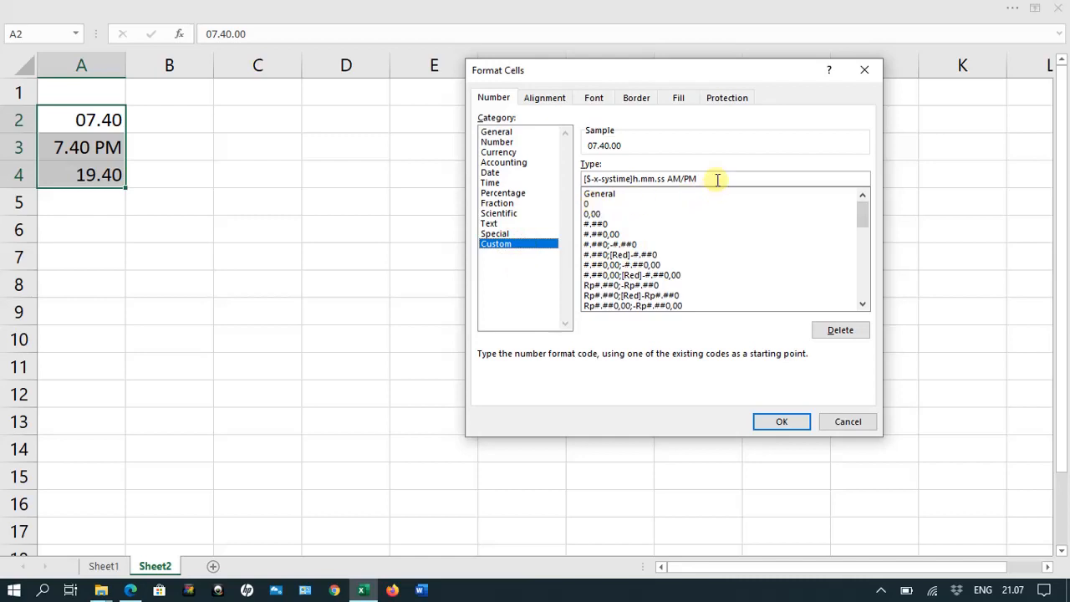
{"action": "left_click_drag", "start_coordinate": [717, 179], "coordinate": [535, 175]}
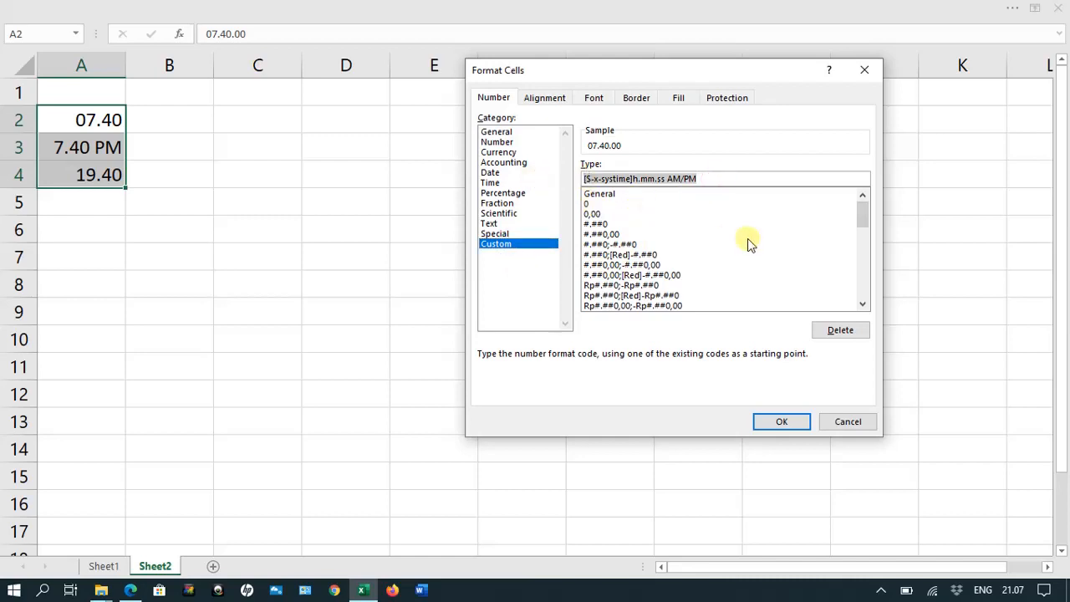
{"action": "key", "text": "BackSpace"}
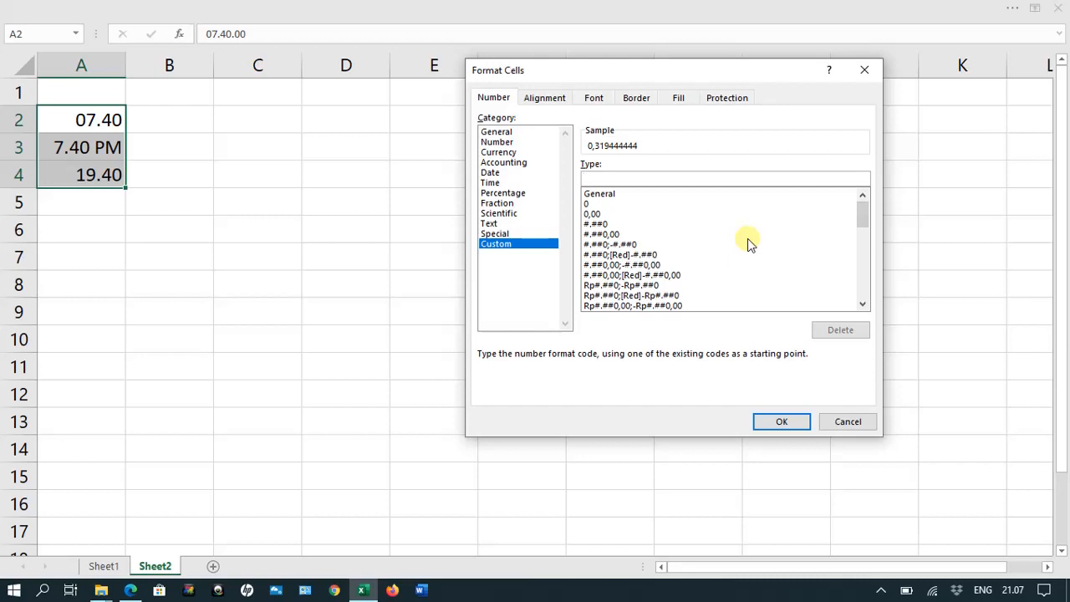
{"action": "type", "text": "HH:MM:SS AM/PM"}
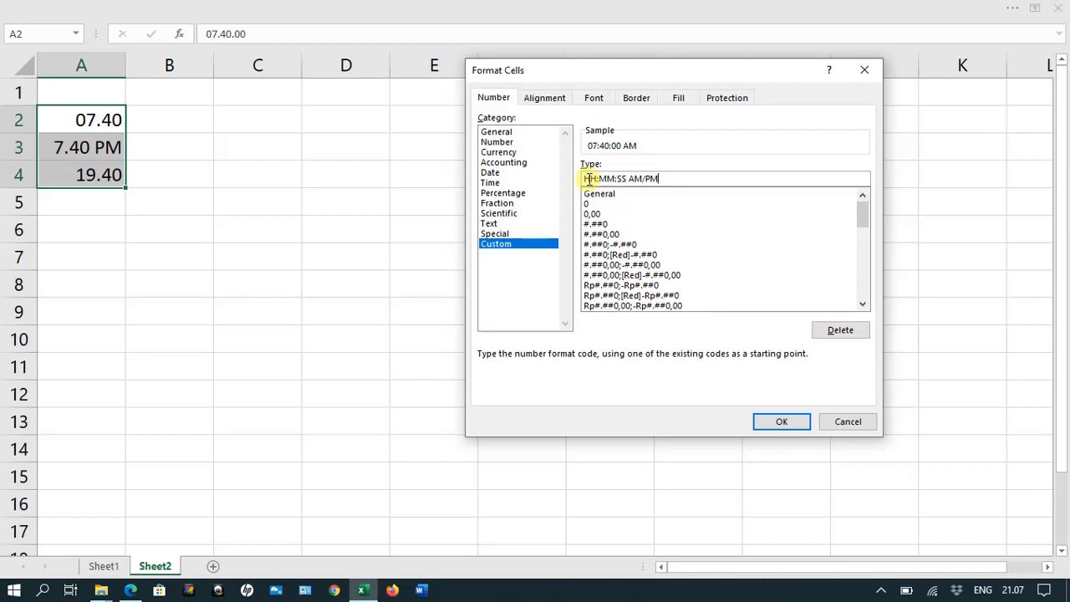
{"action": "left_click", "coordinate": [780, 422]}
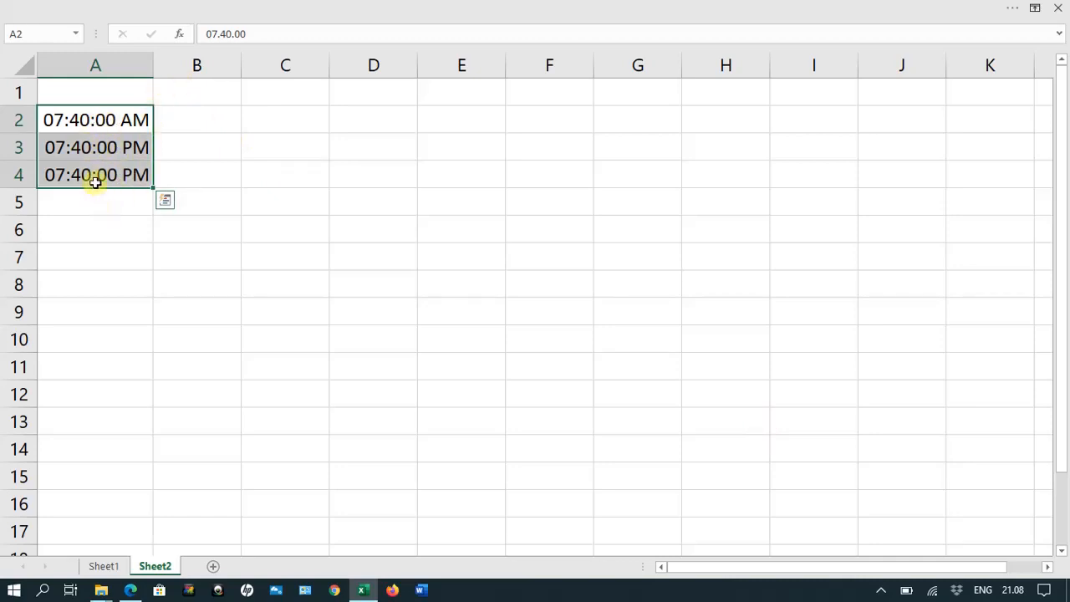
{"action": "left_click", "coordinate": [177, 124]}
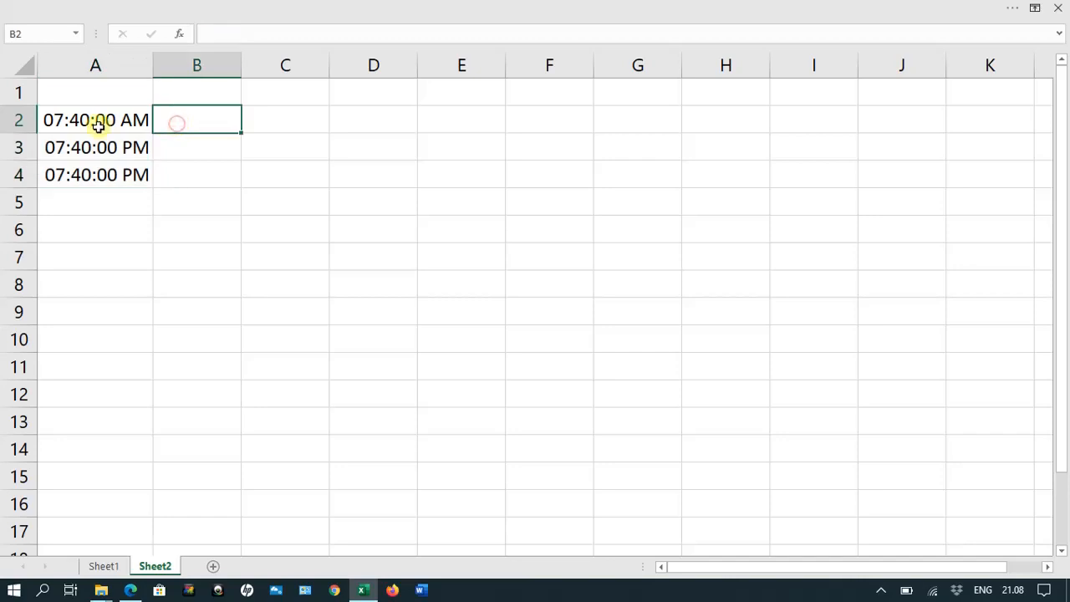
{"action": "left_click", "coordinate": [99, 124]}
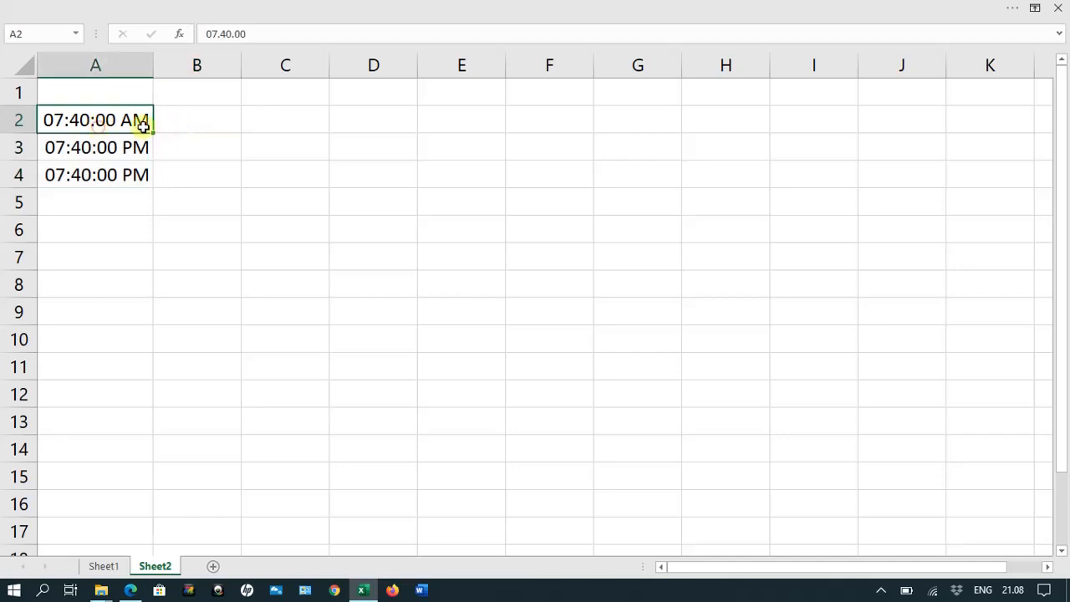
{"action": "left_click", "coordinate": [92, 172]}
{"action": "left_click", "coordinate": [197, 195]}
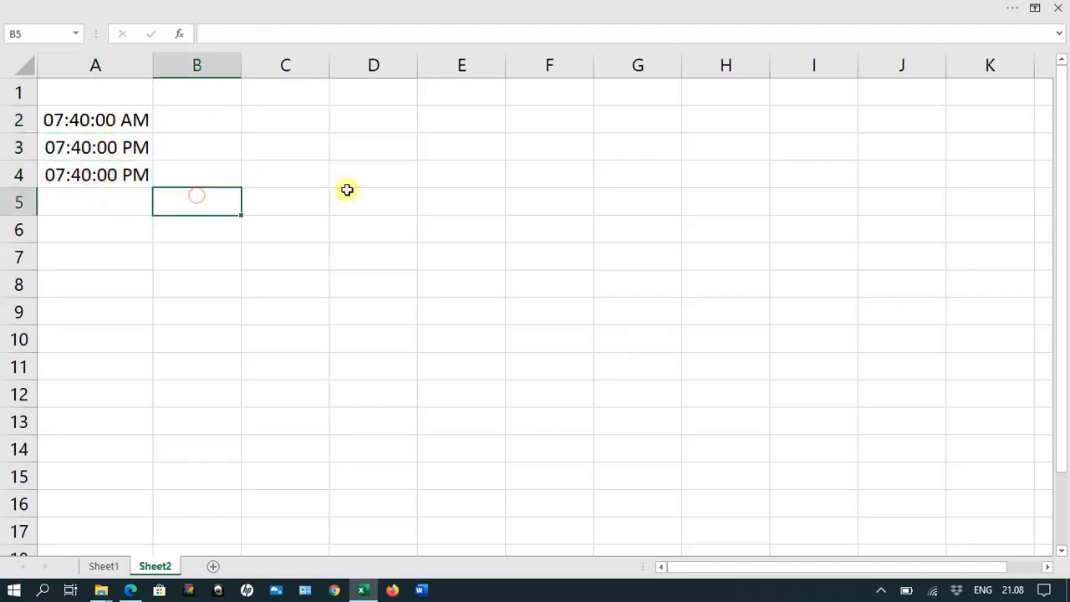
{"action": "type", "text": "=TIM"}
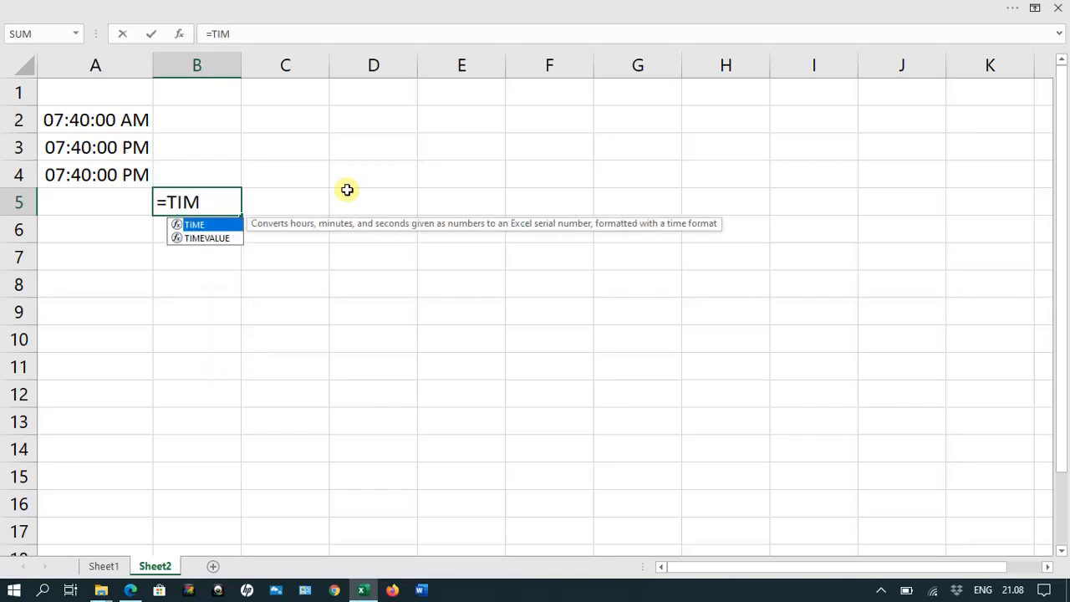
{"action": "key", "text": "Escape"}
{"action": "key", "text": "Escape"}
- Build the morning time in cell B2 with the formula =TIME(7;40;0)
{"action": "left_click", "coordinate": [210, 126]}
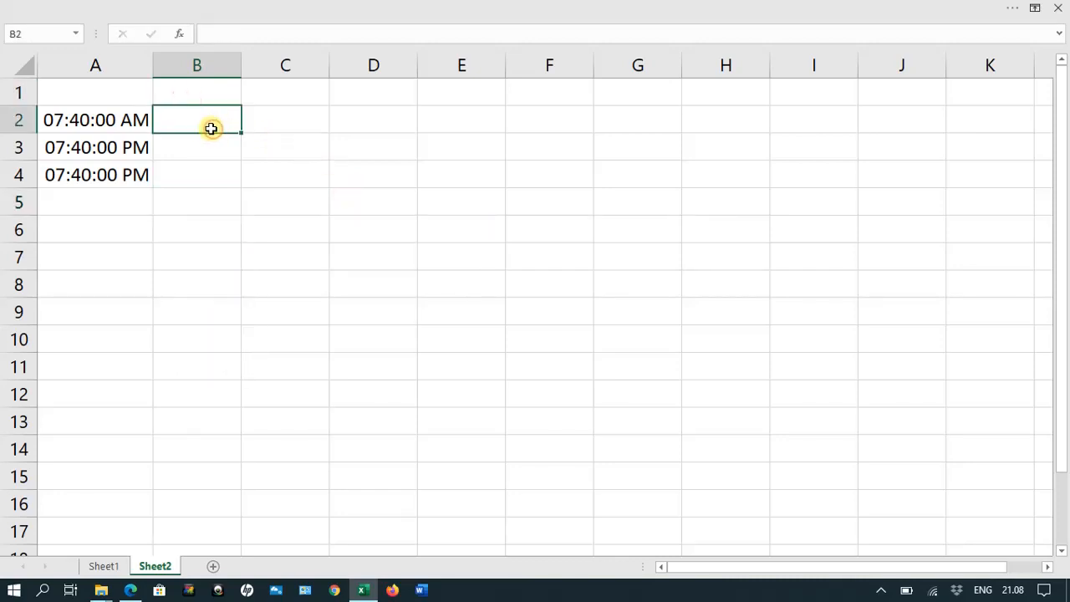
{"action": "type", "text": "=TI"}
{"action": "key", "text": "Tab"}
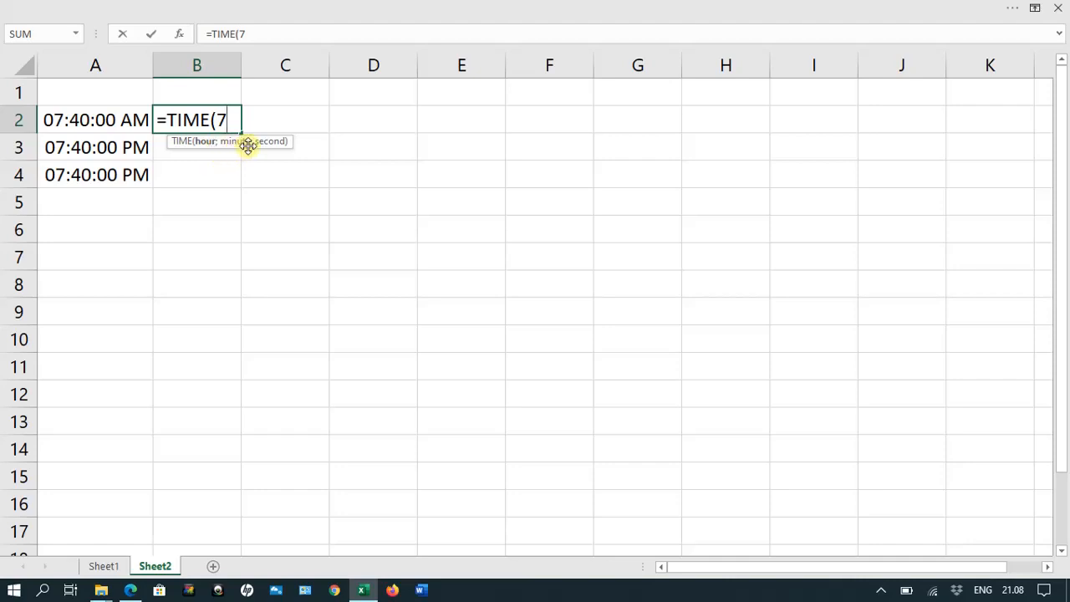
{"action": "type", "text": ";"}
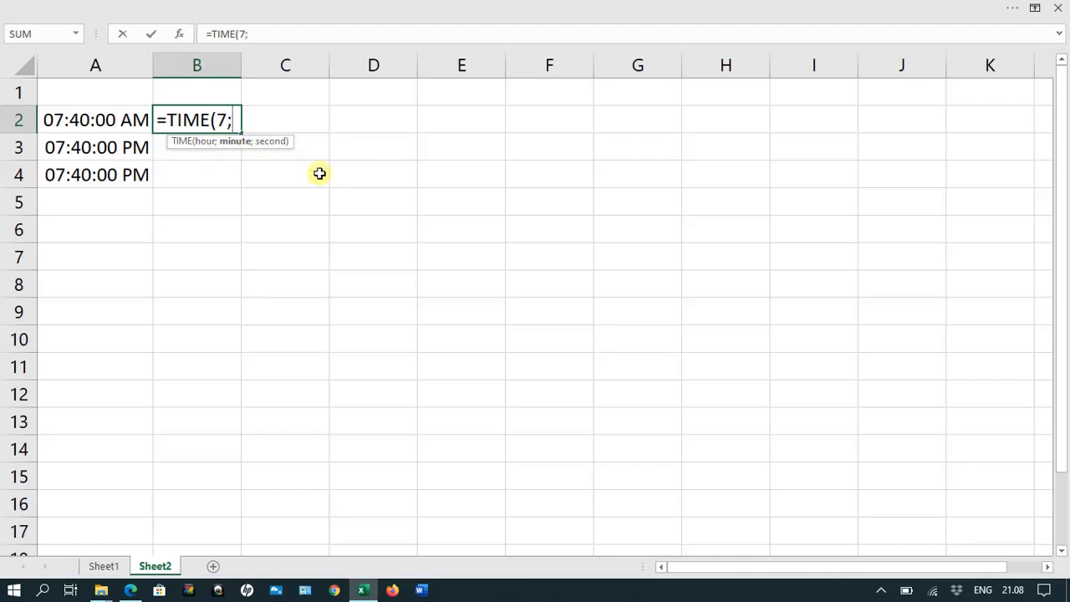
{"action": "type", "text": "40;0"}
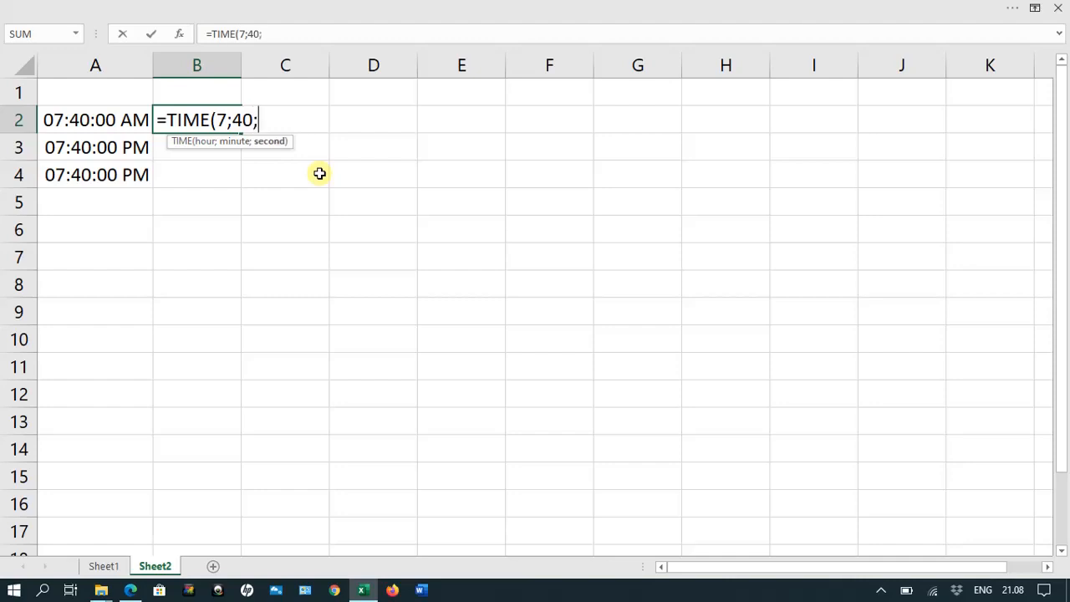
{"action": "type", "text": ")"}
{"action": "key", "text": "Return"}
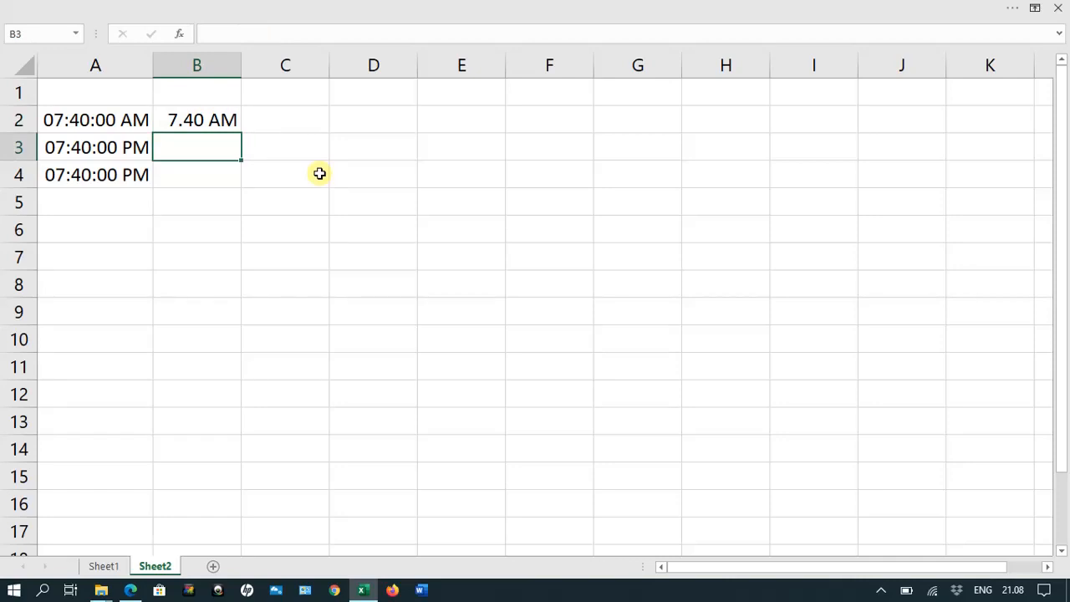
- Build the evening time in cell B3 with the formula =TIME(19;40;0)
{"action": "type", "text": "=TIME("}
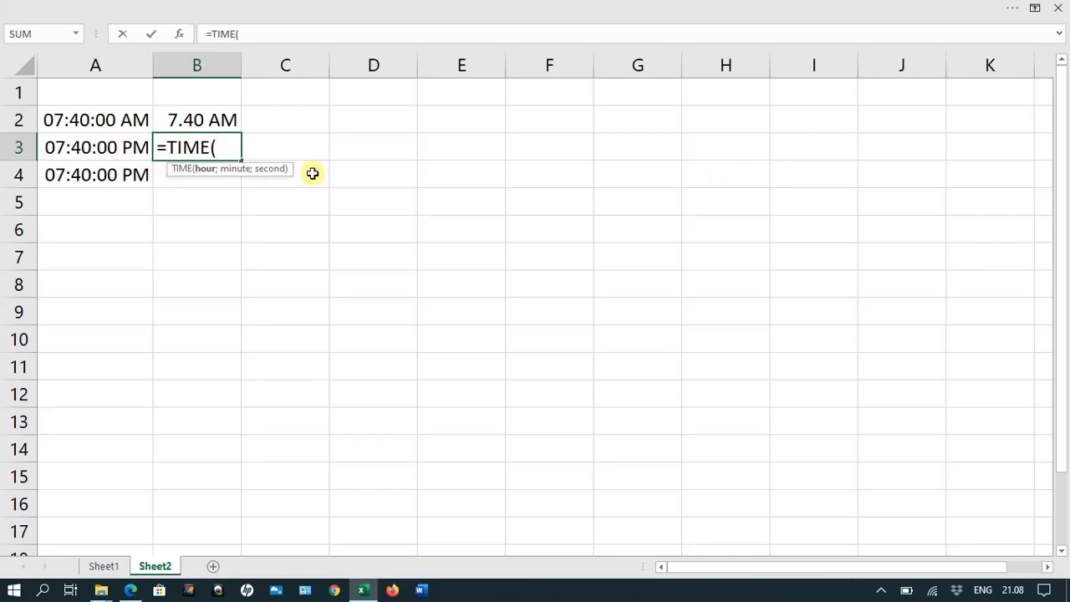
{"action": "type", "text": "19;40"}
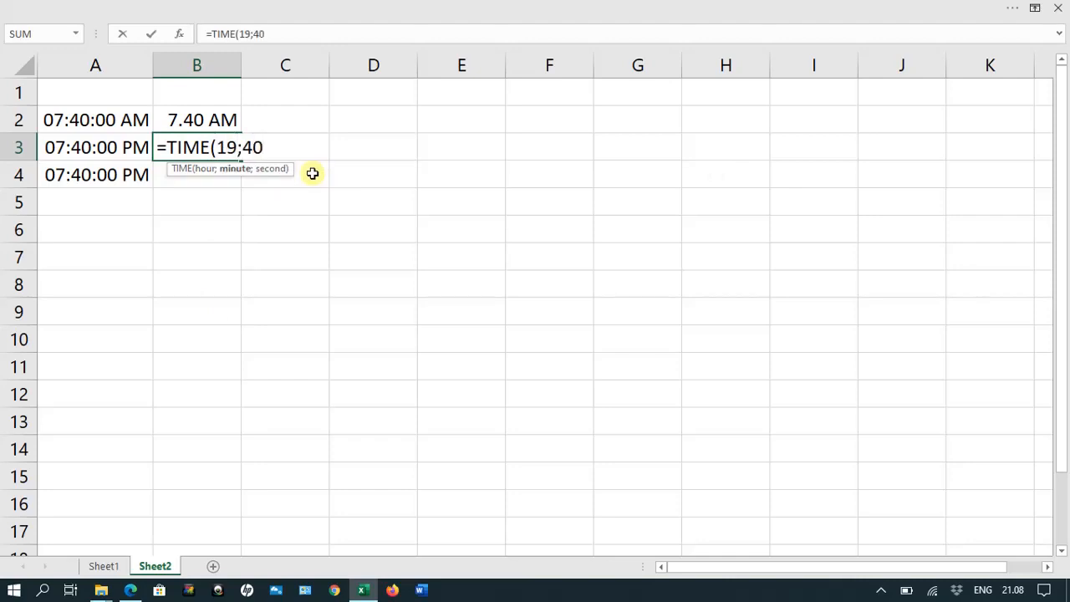
{"action": "type", "text": ";0)"}
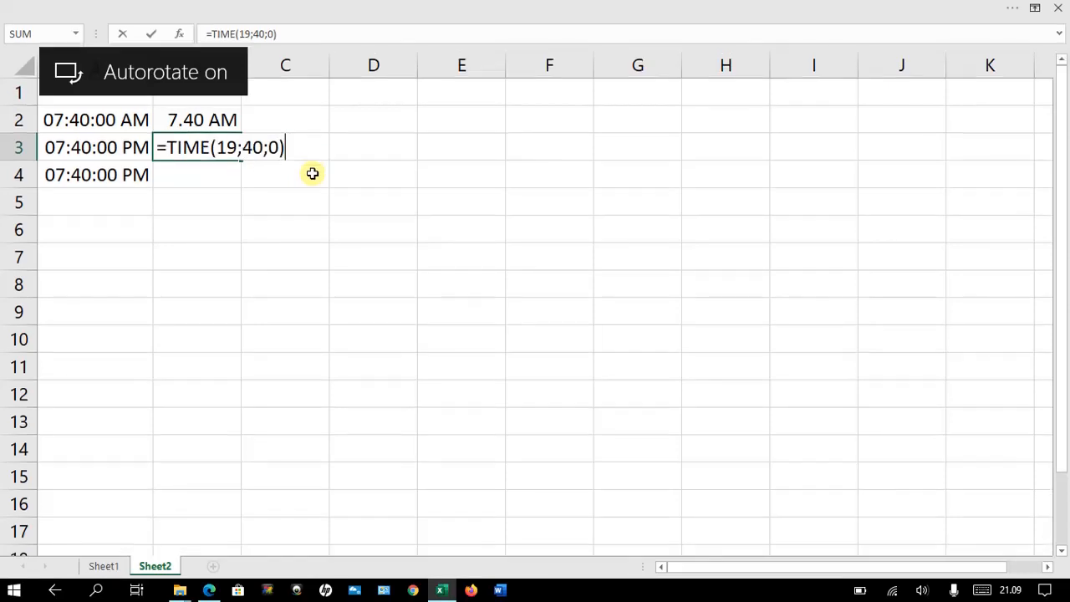
{"action": "key", "text": "Return"}
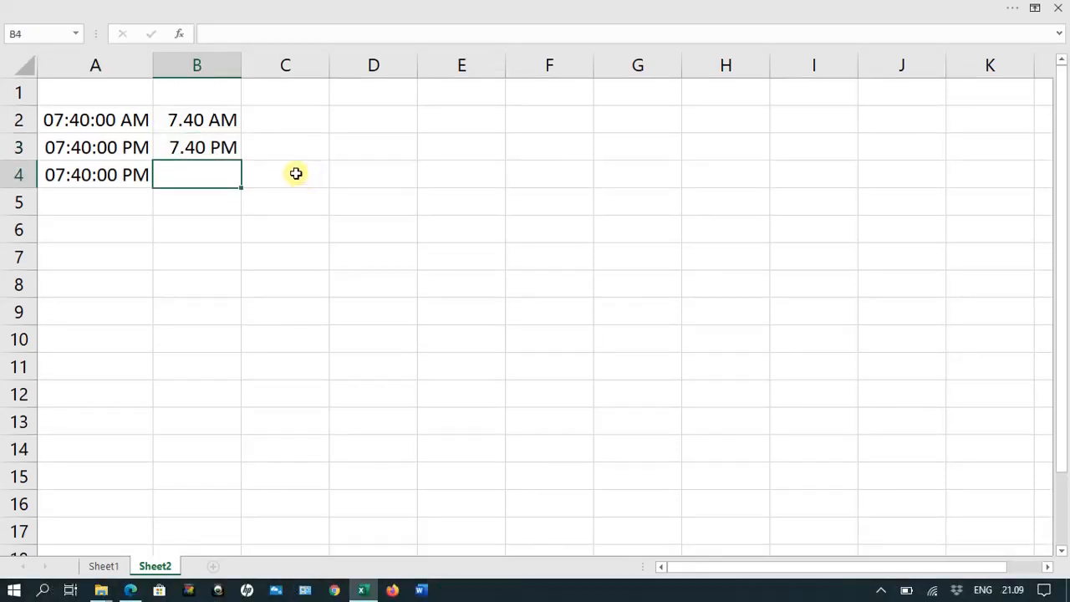
- Review the arguments of the TIME formulas in cells B2 and B3
{"action": "left_click", "coordinate": [145, 147]}
{"action": "left_click", "coordinate": [214, 147]}
{"action": "left_click", "coordinate": [201, 119]}
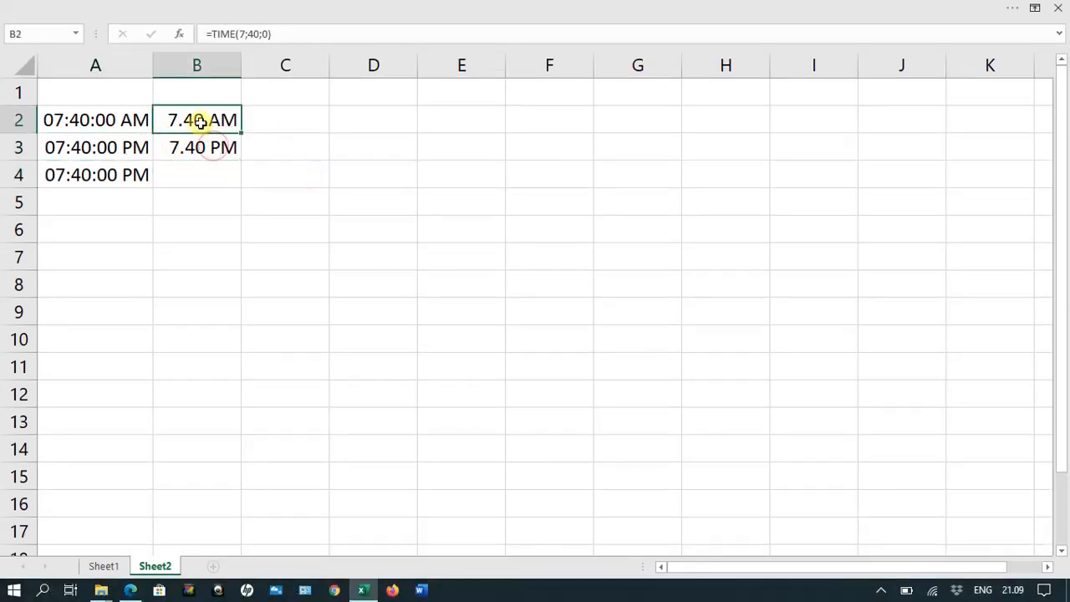
{"action": "double_click", "coordinate": [200, 148]}
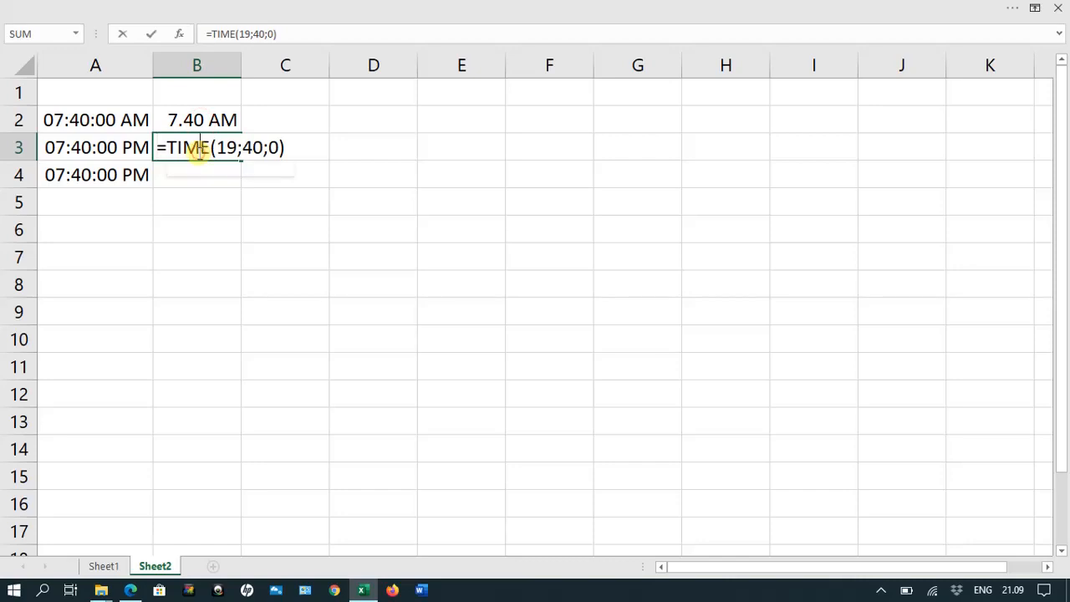
{"action": "left_click", "coordinate": [224, 236]}
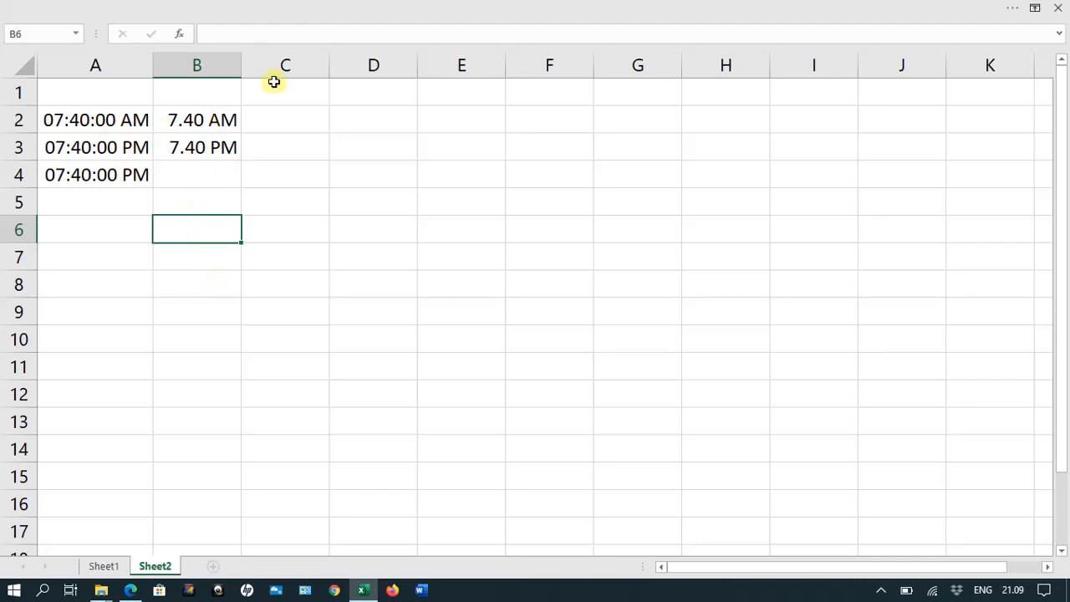
{"action": "left_click", "coordinate": [219, 121]}
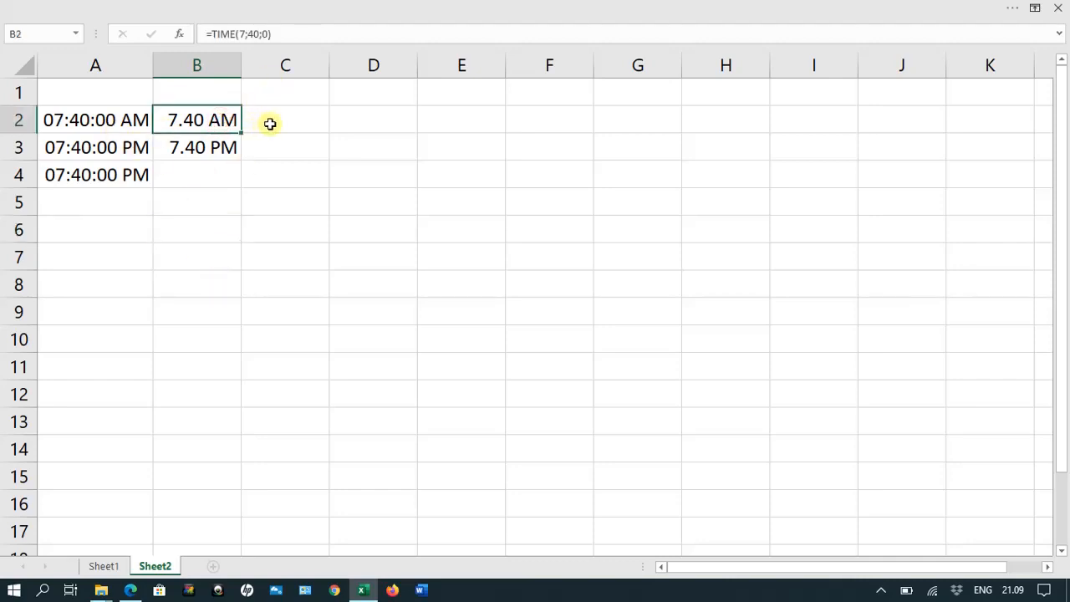
- Enter 2 in cell C2 as the number of hours for the morning time
{"action": "left_click", "coordinate": [270, 123]}
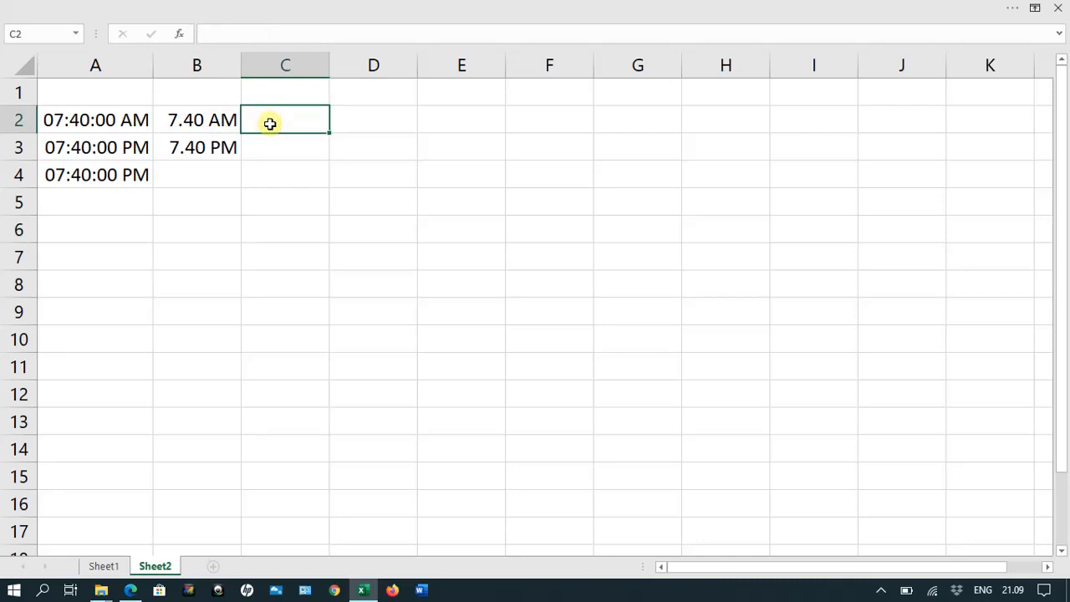
{"action": "type", "text": "2"}
{"action": "key", "text": "Return"}
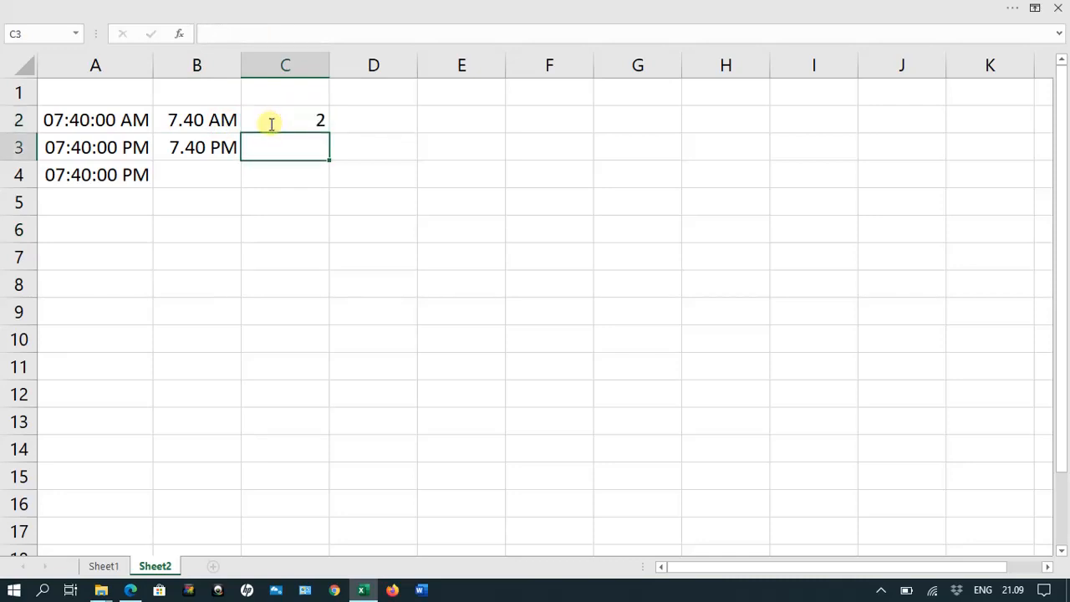
{"action": "key", "text": "Up"}
{"action": "key", "text": "Up"}
{"action": "key", "text": "Down"}
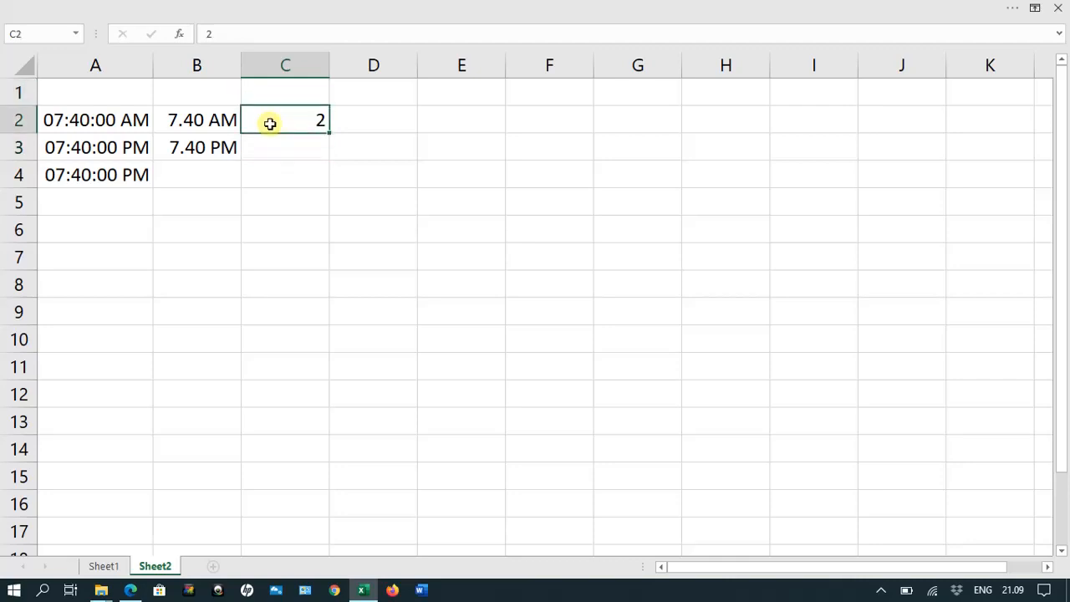
- Add the hours in C2 to the time in B2 by entering =B2+C2/24 in cell D2
{"action": "key", "text": "Right"}
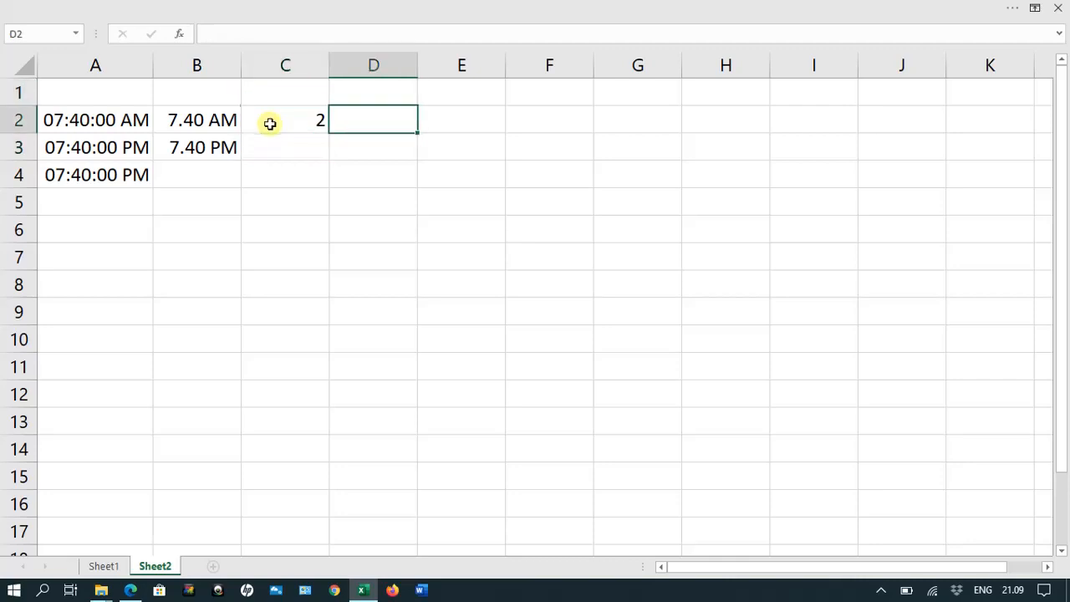
{"action": "type", "text": "="}
{"action": "key", "text": "Left"}
{"action": "key", "text": "Left"}
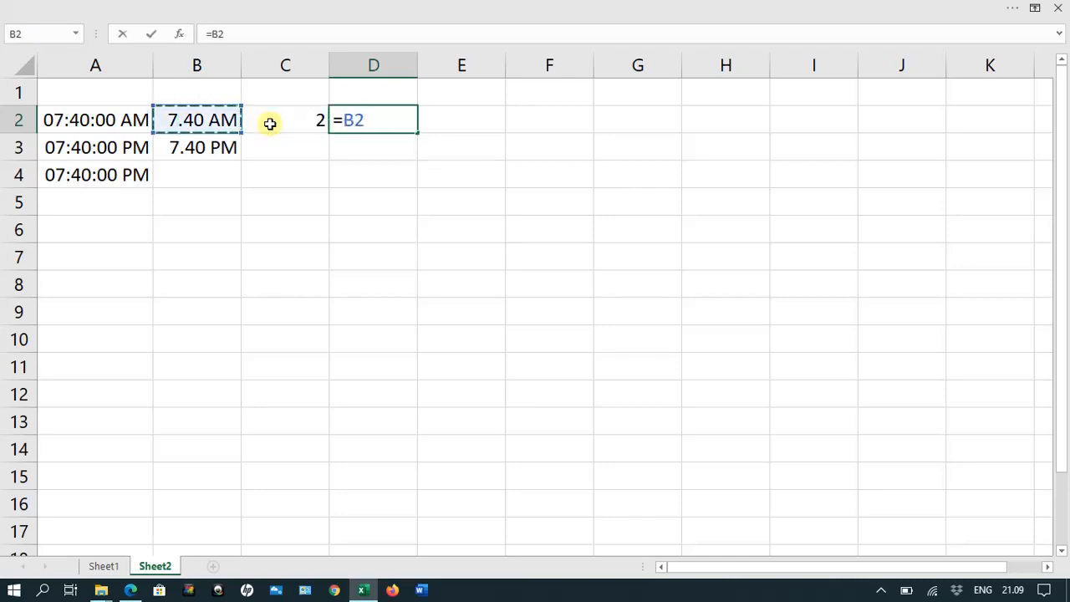
{"action": "type", "text": "+"}
{"action": "key", "text": "Left"}
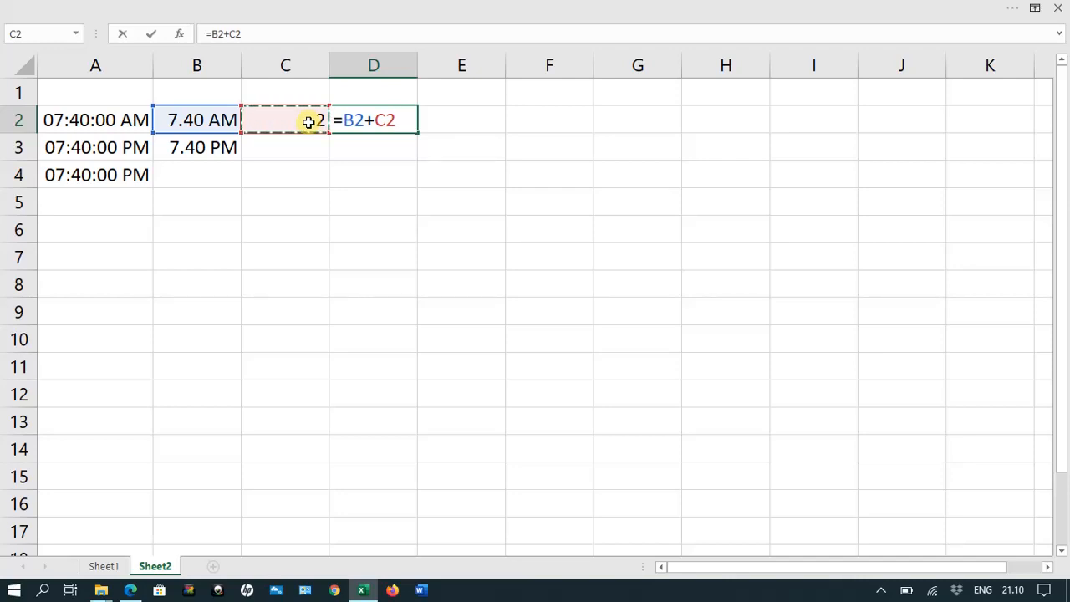
{"action": "type", "text": "/"}
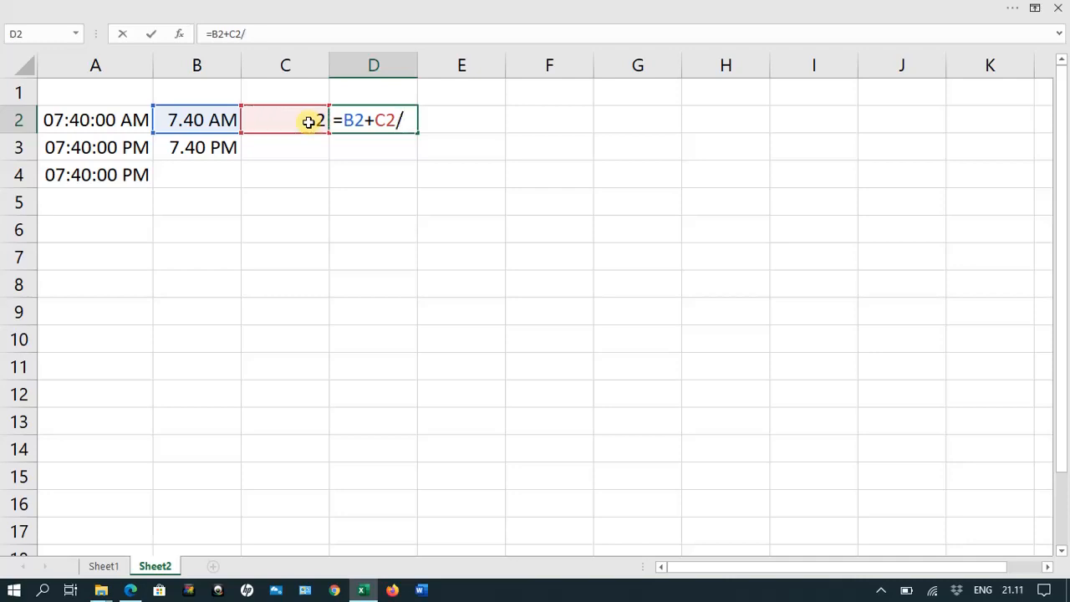
{"action": "type", "text": "24"}
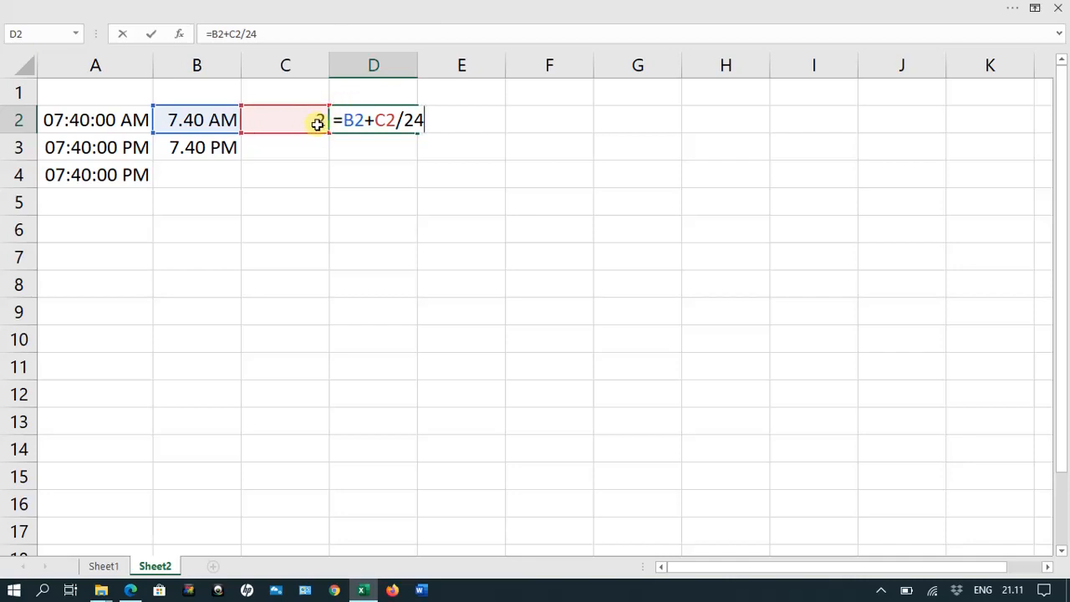
{"action": "key", "text": "Return"}
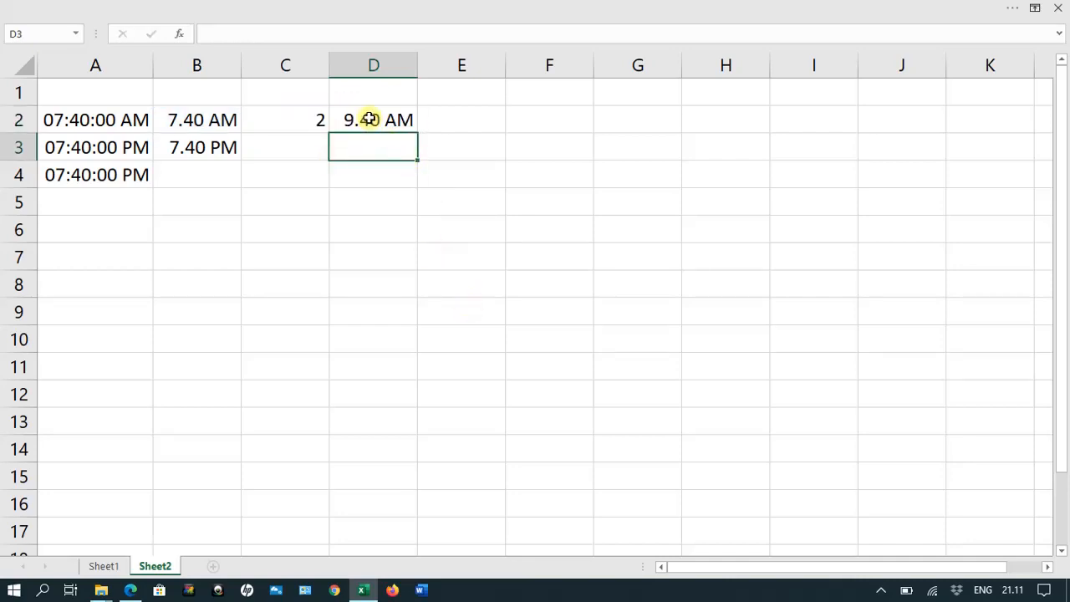
{"action": "left_click", "coordinate": [370, 118]}
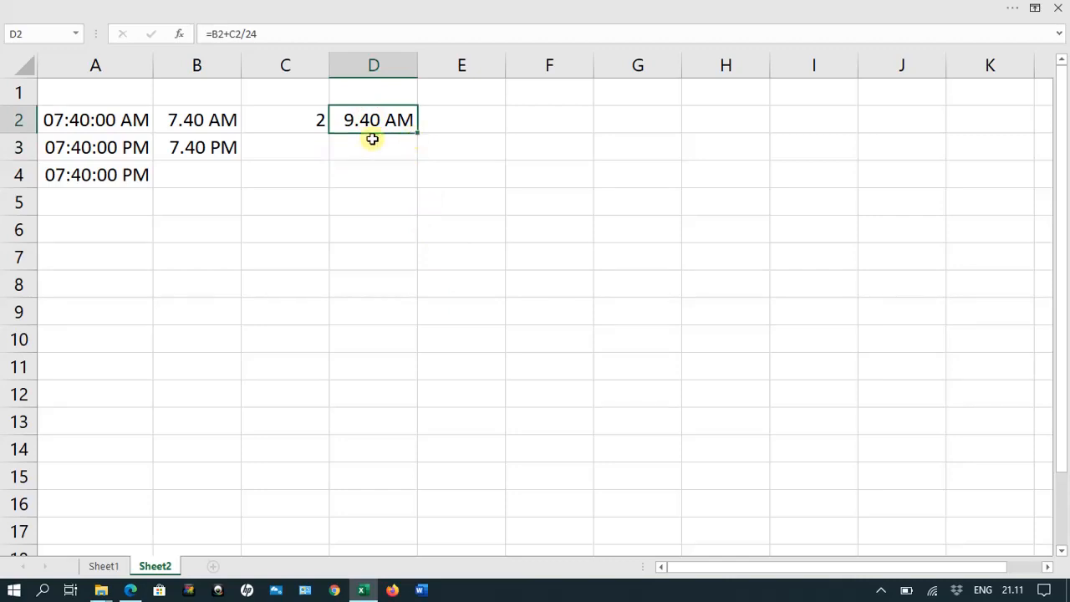
- Enter 20 in cell C3 as the number of minutes for the evening time
{"action": "left_click", "coordinate": [284, 154]}
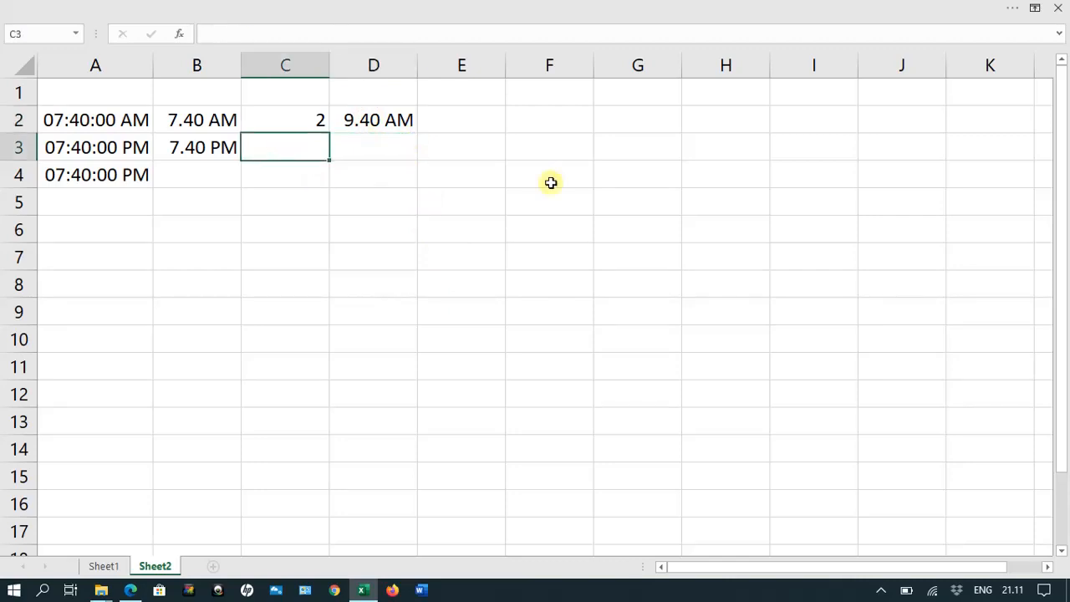
{"action": "type", "text": "20"}
{"action": "key", "text": "Return"}
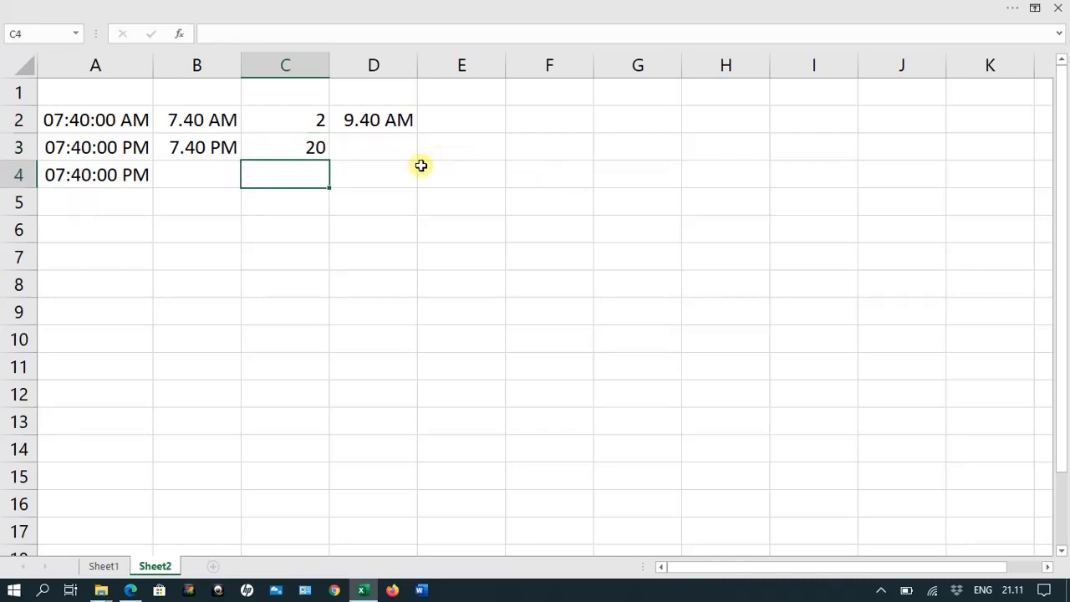
{"action": "left_click", "coordinate": [292, 151]}
- Add the minutes in C3 to the time in B3 by entering =B3+C3/24/60 in cell D3
{"action": "left_click", "coordinate": [358, 144]}
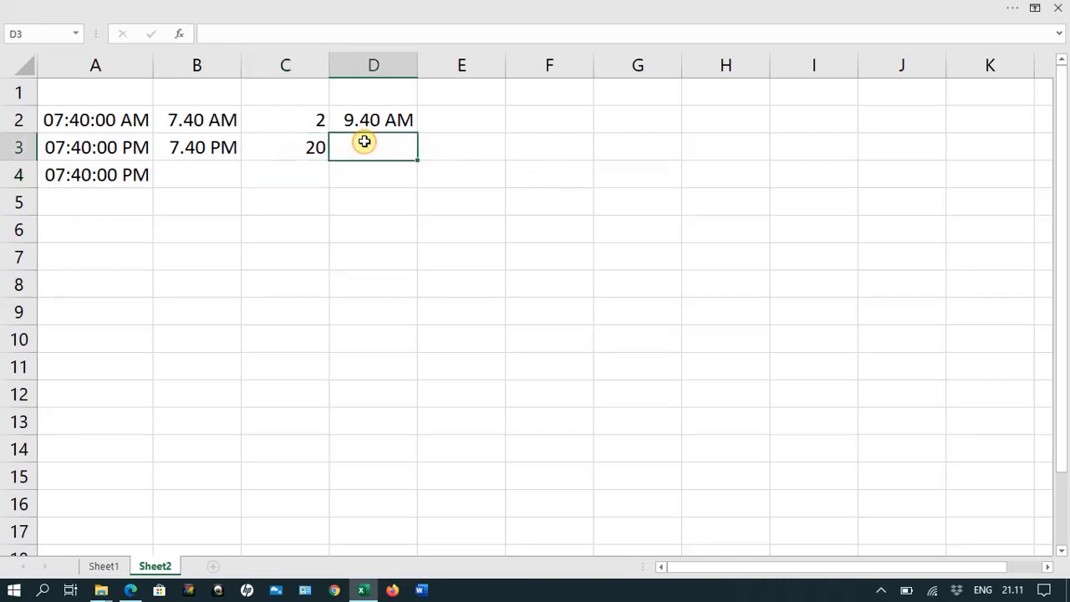
{"action": "type", "text": "="}
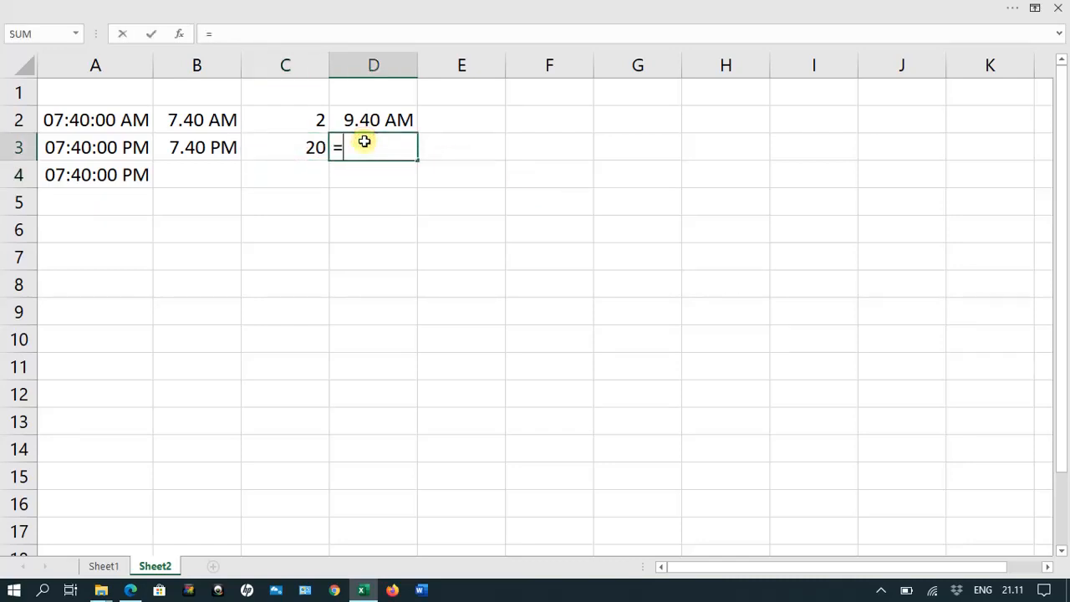
{"action": "left_click", "coordinate": [201, 147]}
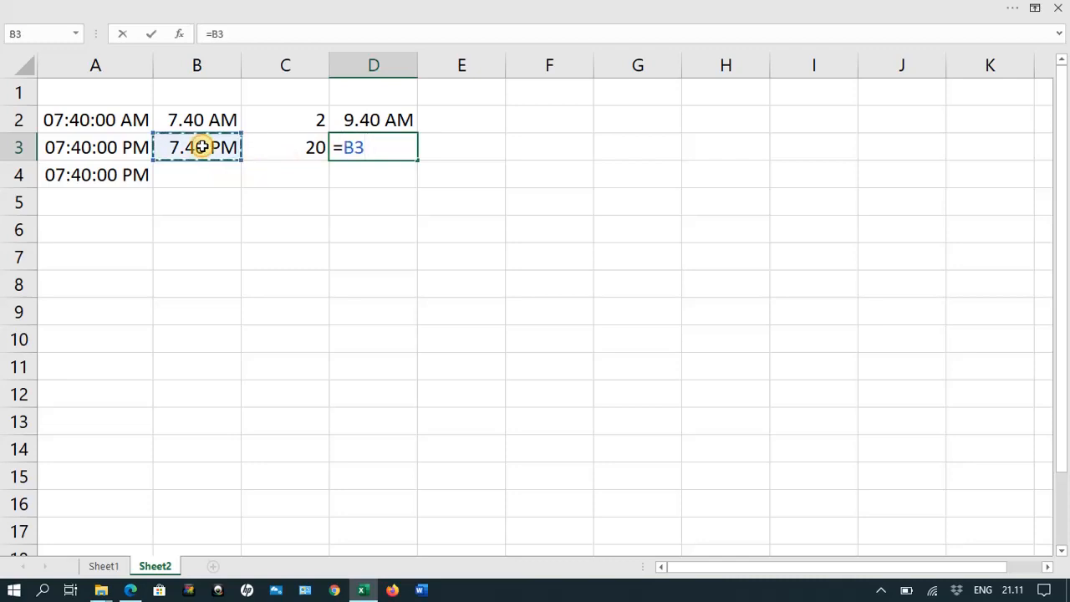
{"action": "type", "text": "+"}
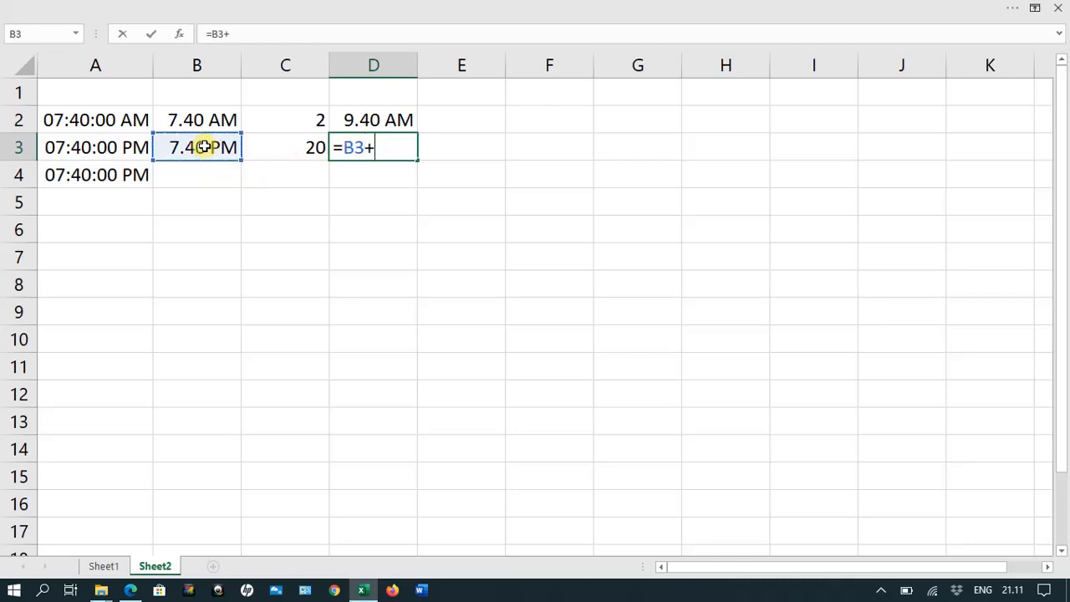
{"action": "left_click", "coordinate": [294, 153]}
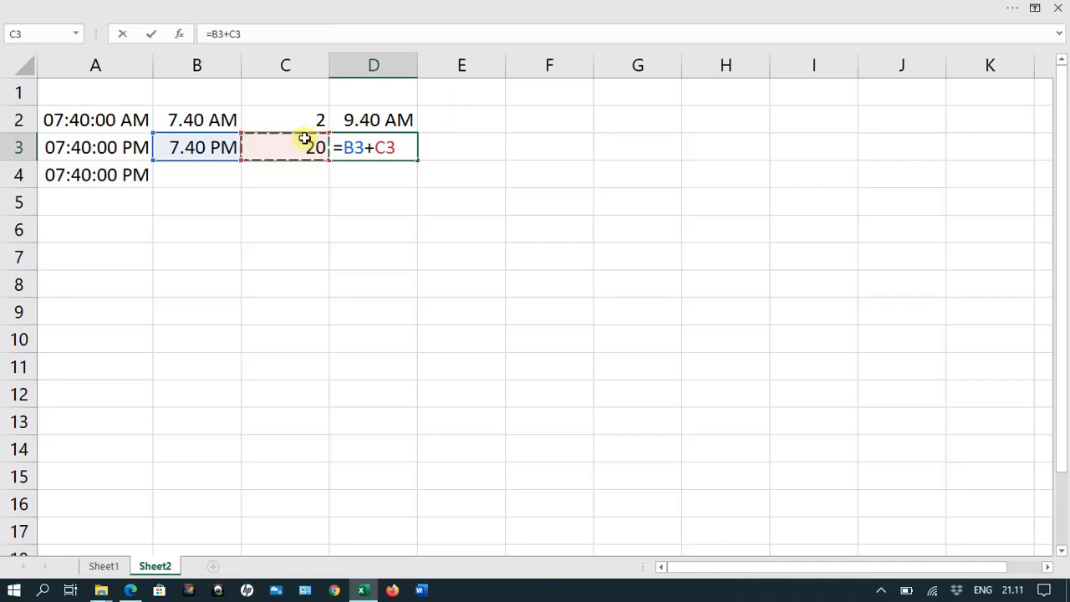
{"action": "type", "text": "/24"}
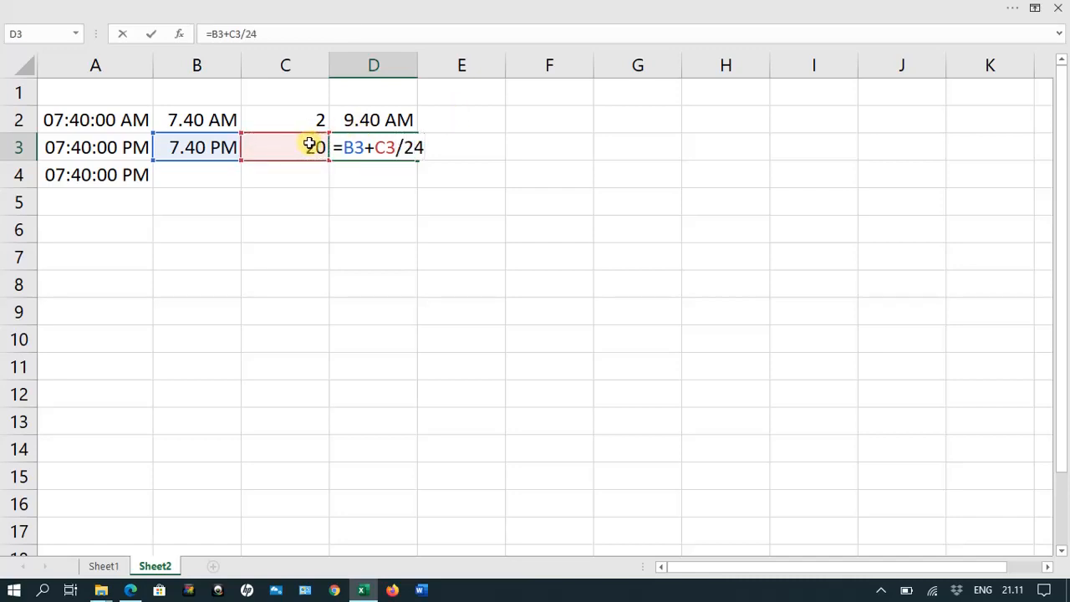
{"action": "type", "text": "/60"}
{"action": "key", "text": "Return"}
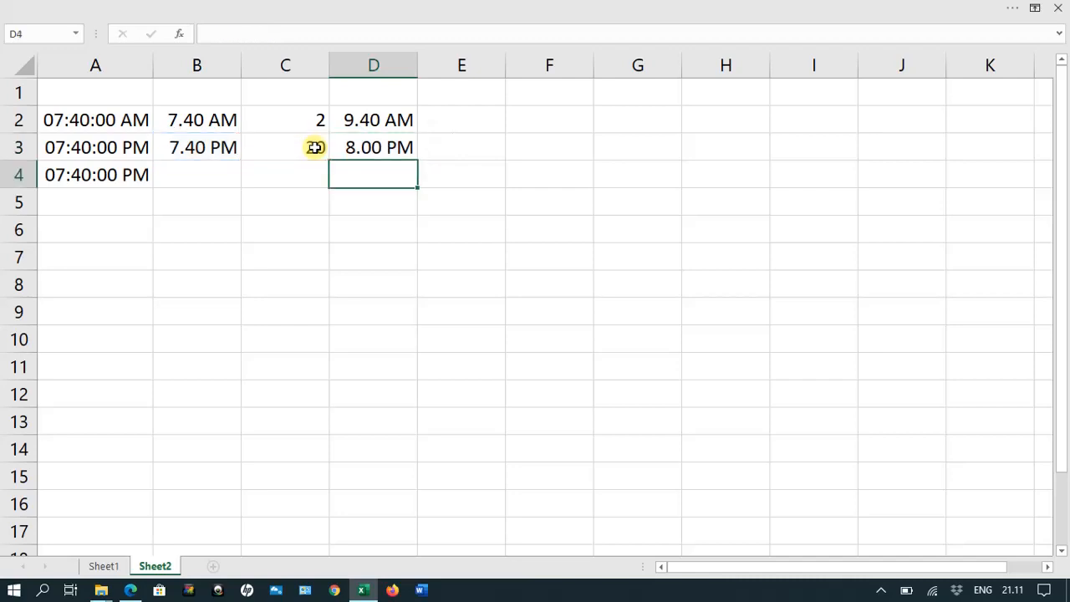
- Review the added amounts in C2 and C3 and the formulas using them in D2 and D3
{"action": "left_click", "coordinate": [368, 146]}
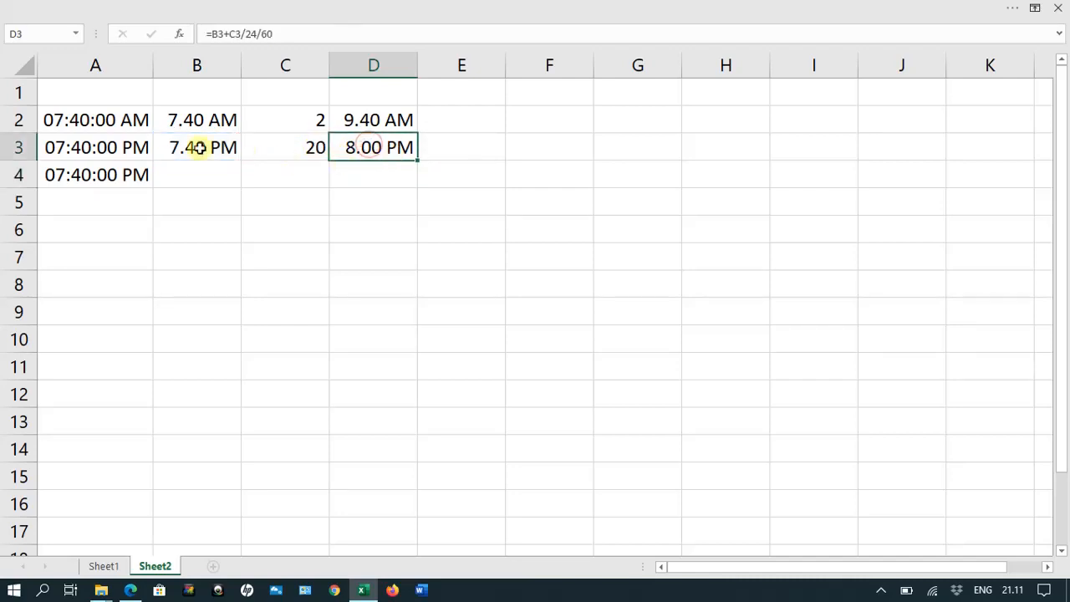
{"action": "left_click", "coordinate": [290, 148]}
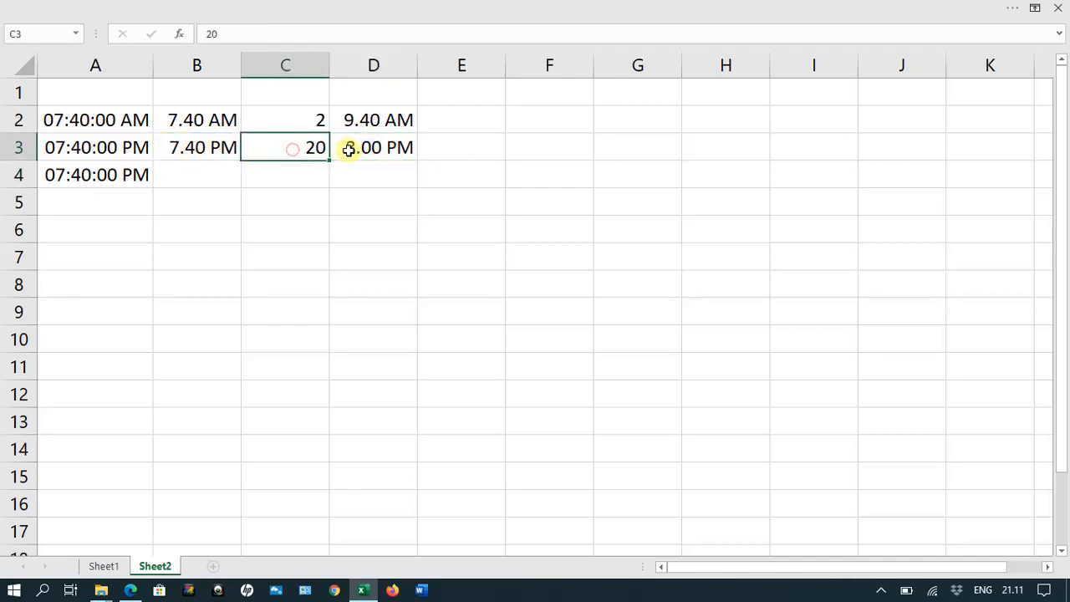
{"action": "left_click", "coordinate": [351, 148]}
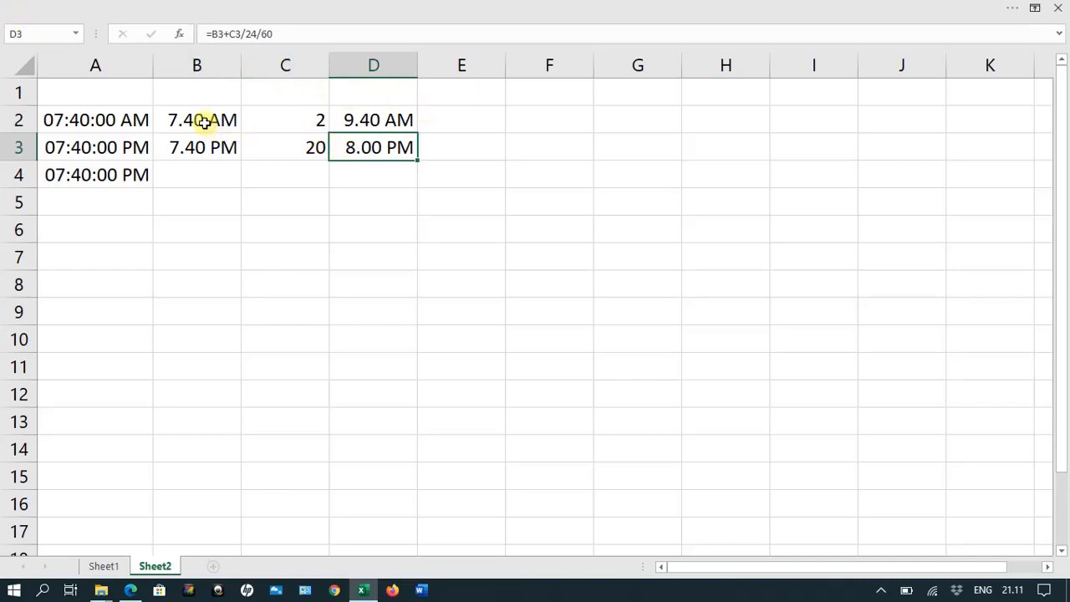
{"action": "left_click", "coordinate": [309, 127]}
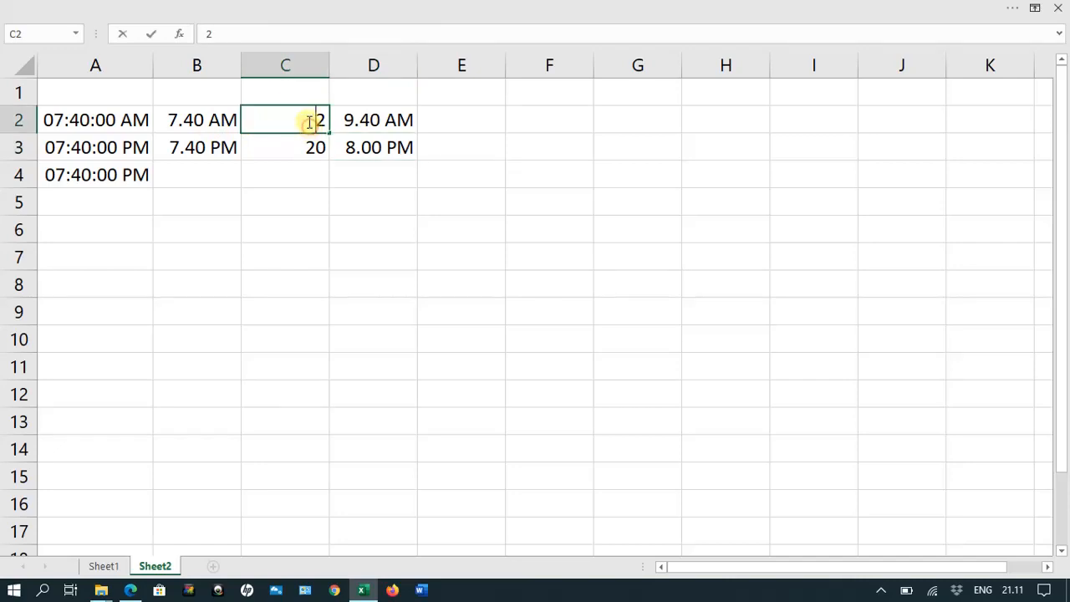
{"action": "left_click_drag", "start_coordinate": [283, 144], "coordinate": [284, 111]}
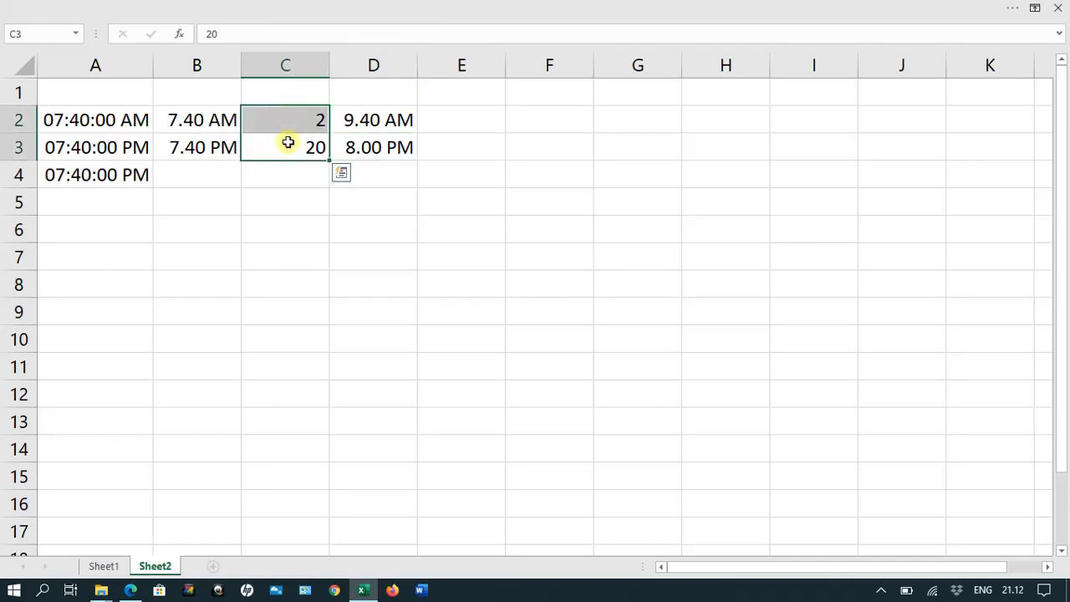
{"action": "left_click", "coordinate": [359, 120]}
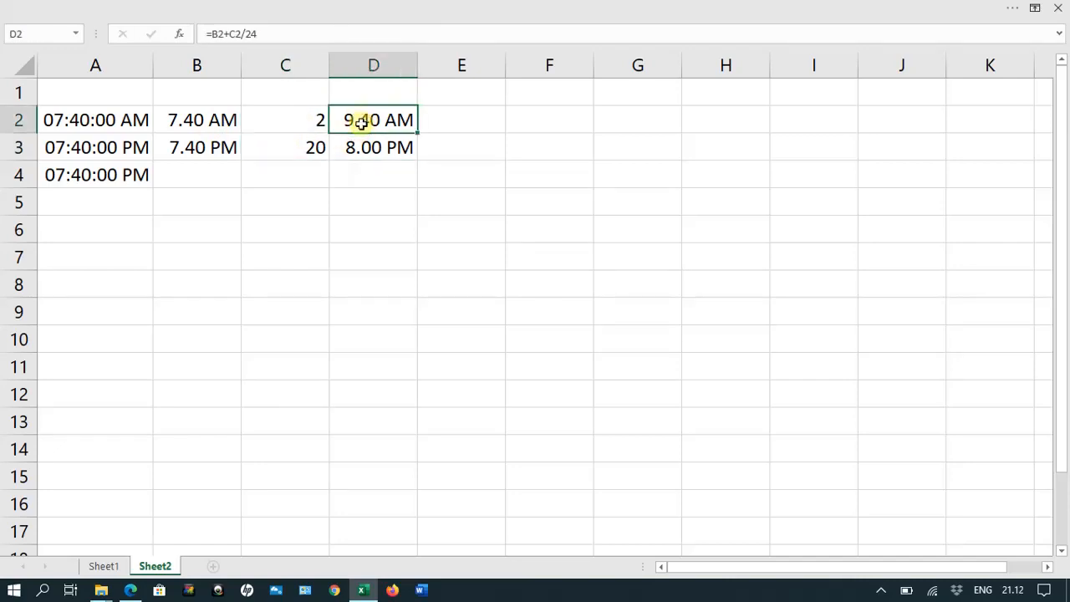
{"action": "mouse_move", "coordinate": [360, 120]}
{"action": "left_mouse_down"}
{"action": "mouse_move", "coordinate": [362, 147]}
{"action": "mouse_move", "coordinate": [363, 137]}
{"action": "left_mouse_up"}
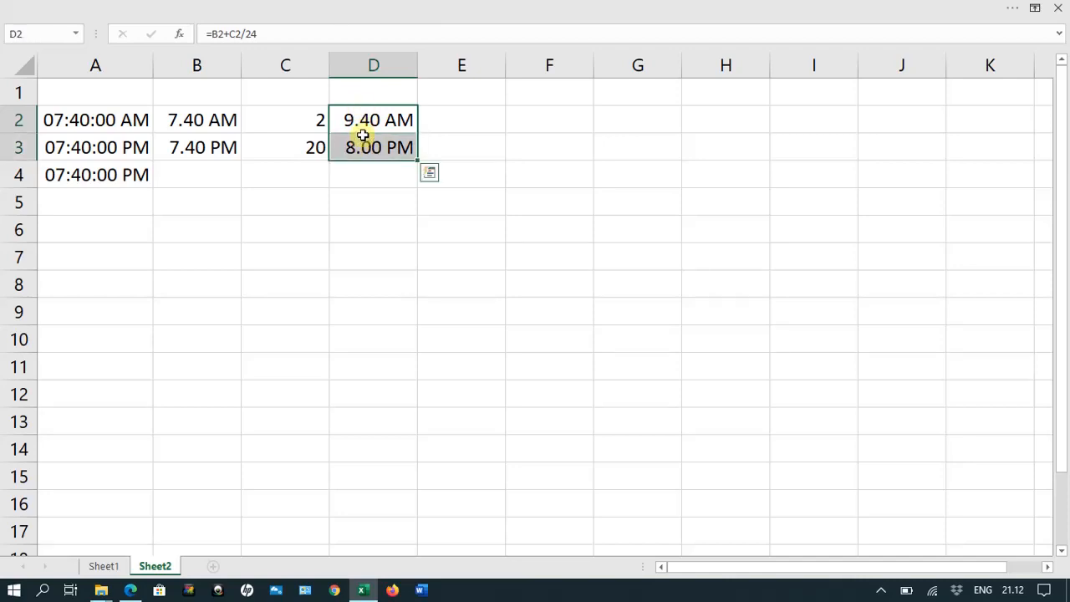
- Compare the start time in cell B2 with the end time in cell D2
{"action": "left_click", "coordinate": [442, 121]}
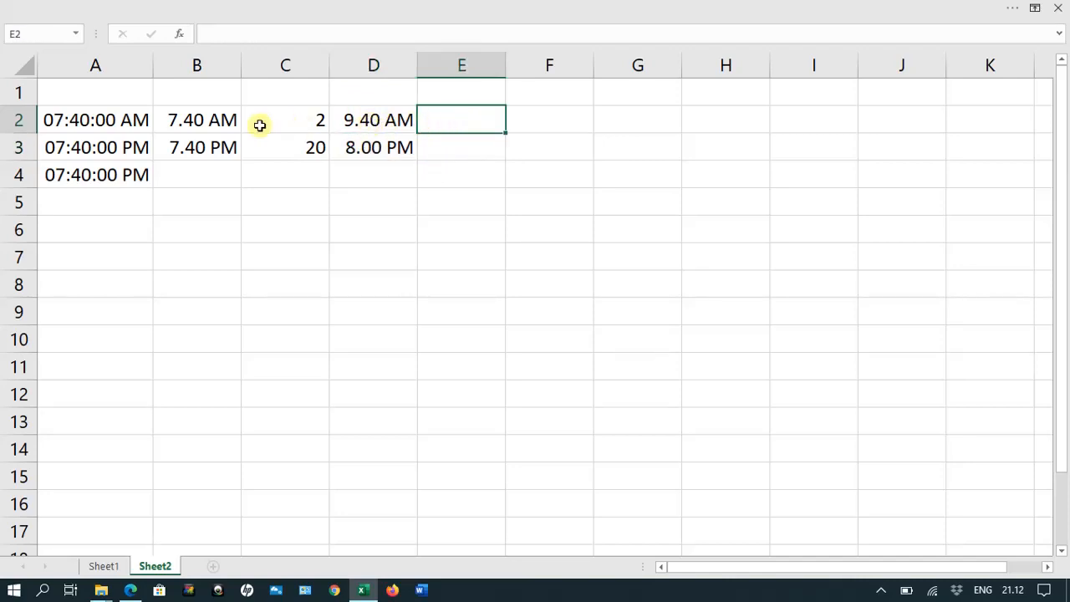
{"action": "left_click", "coordinate": [196, 121]}
{"action": "left_click", "coordinate": [381, 119]}
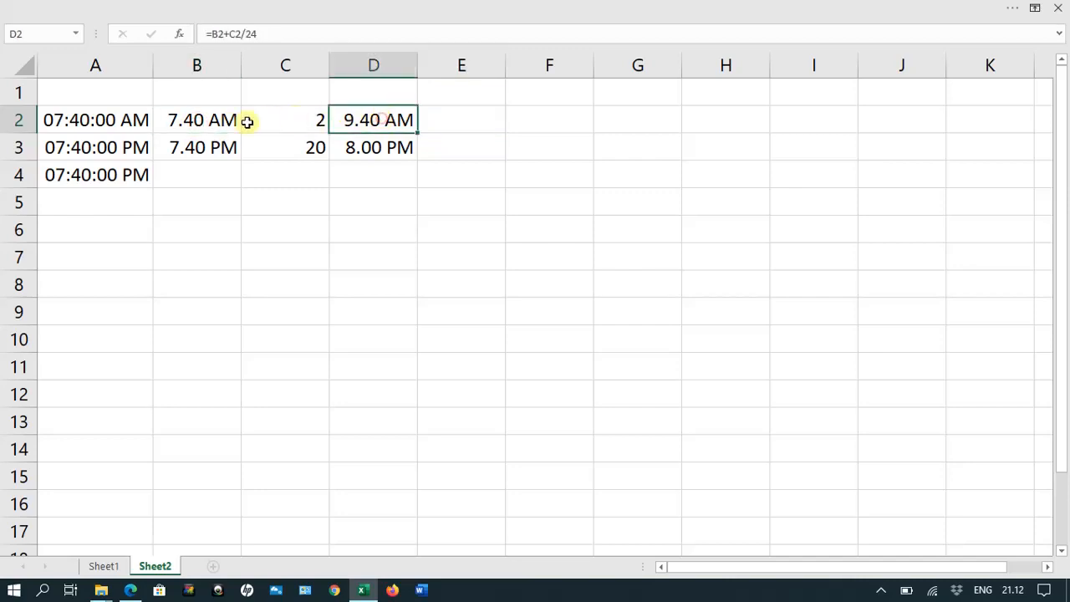
{"action": "left_click", "coordinate": [211, 121]}
{"action": "left_click", "coordinate": [413, 121]}
{"action": "left_click", "coordinate": [445, 119]}
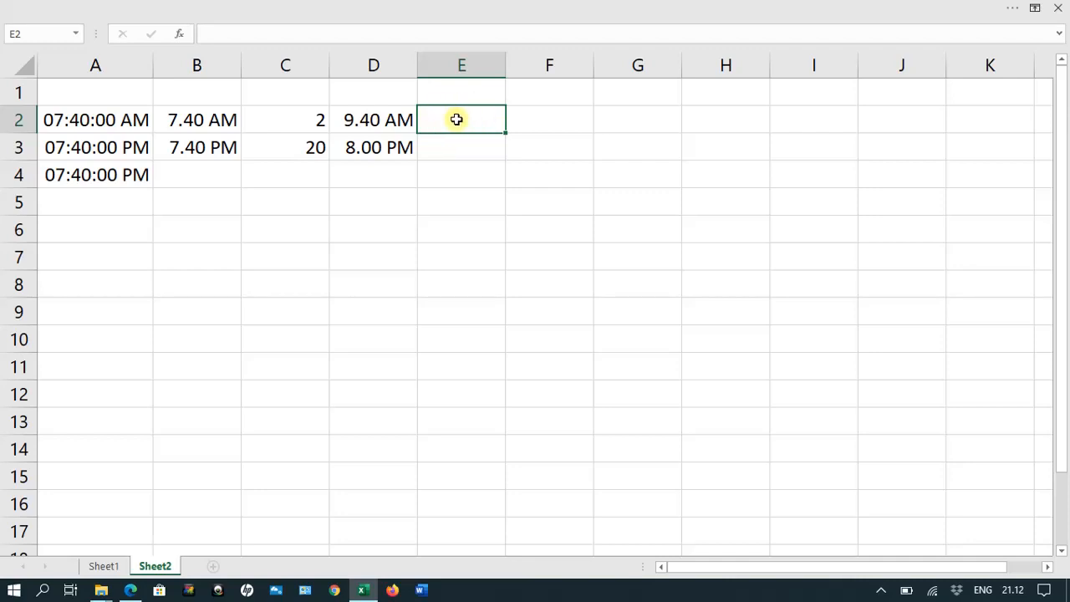
{"action": "left_click", "coordinate": [374, 122]}
{"action": "left_click", "coordinate": [200, 120]}
{"action": "left_click", "coordinate": [383, 124]}
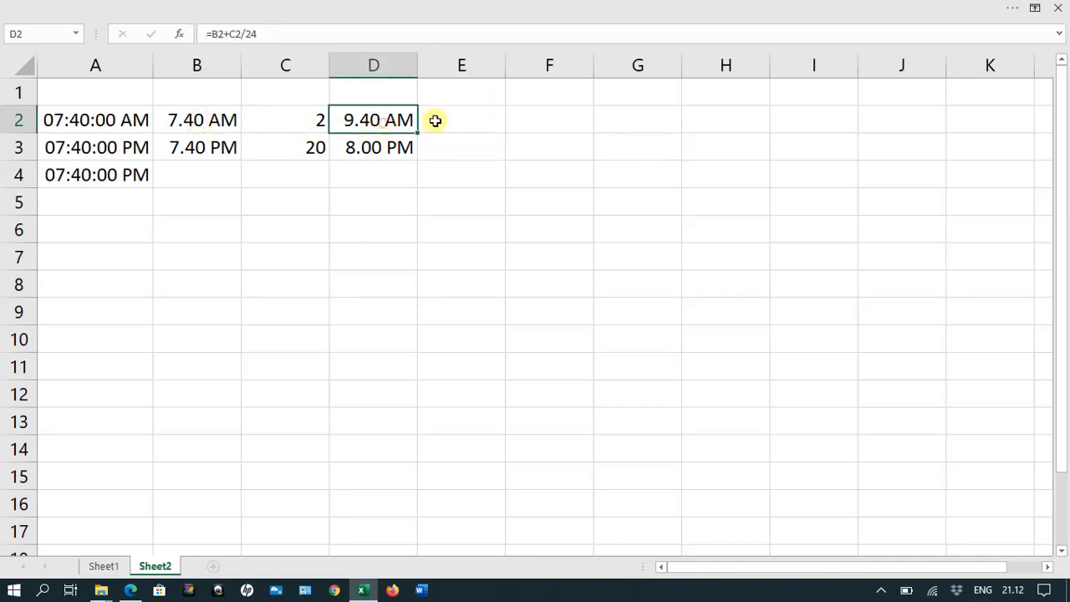
- Calculate the hours between the times in B2 and D2 by entering =(D2-B2)*24 in cell E2
{"action": "left_click", "coordinate": [462, 118]}
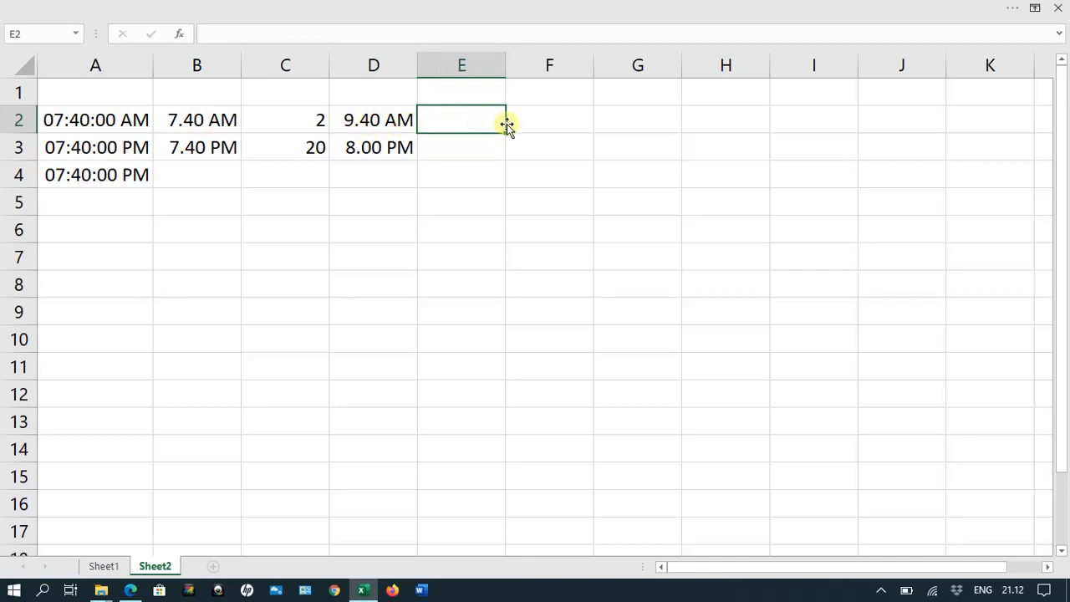
{"action": "type", "text": "="}
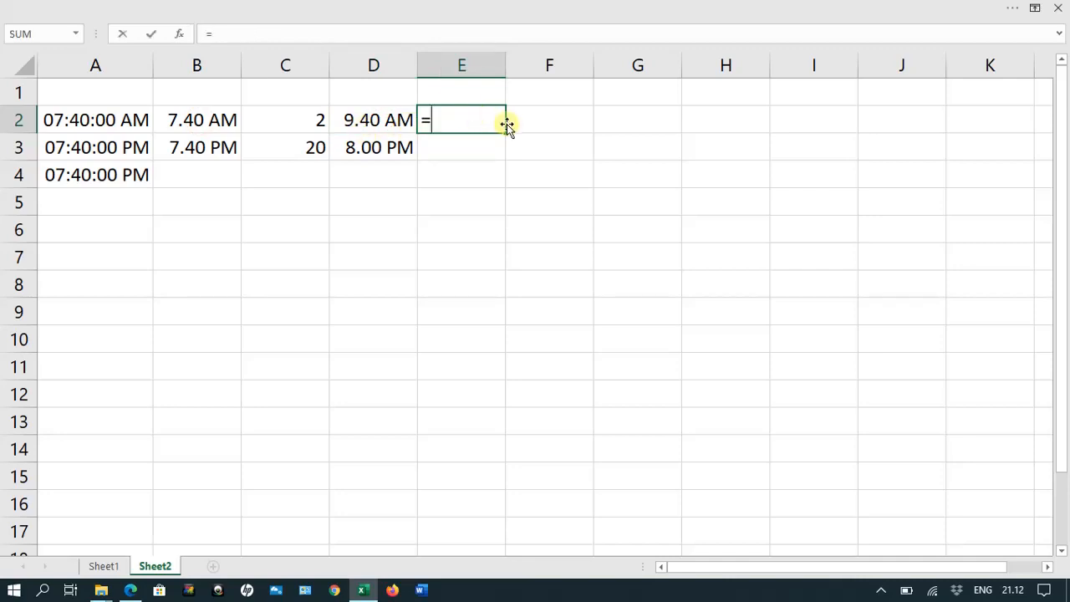
{"action": "left_click", "coordinate": [361, 129]}
{"action": "type", "text": "-"}
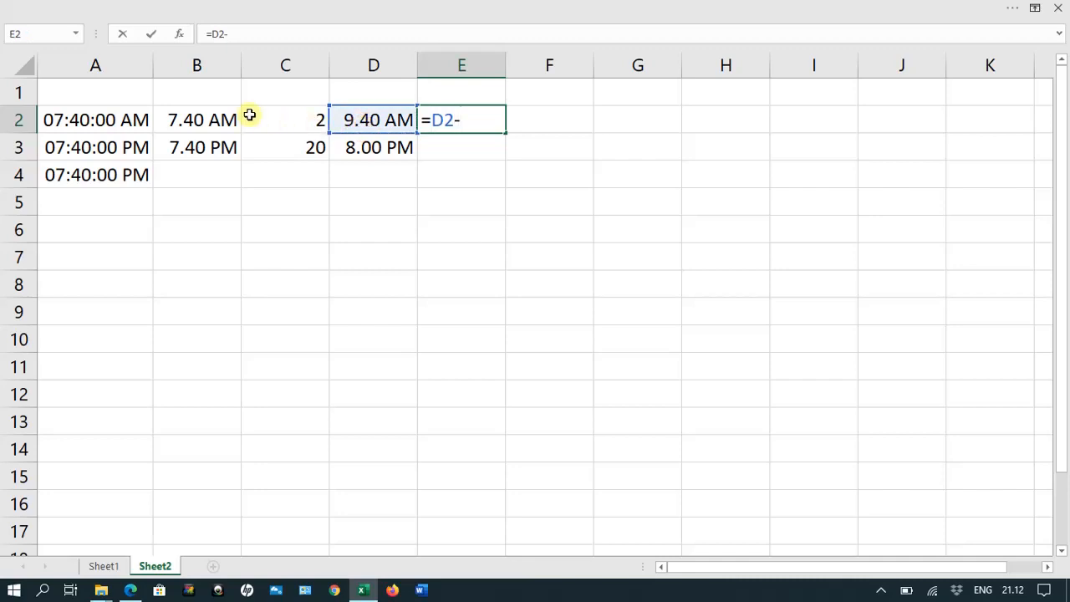
{"action": "left_click", "coordinate": [220, 117]}
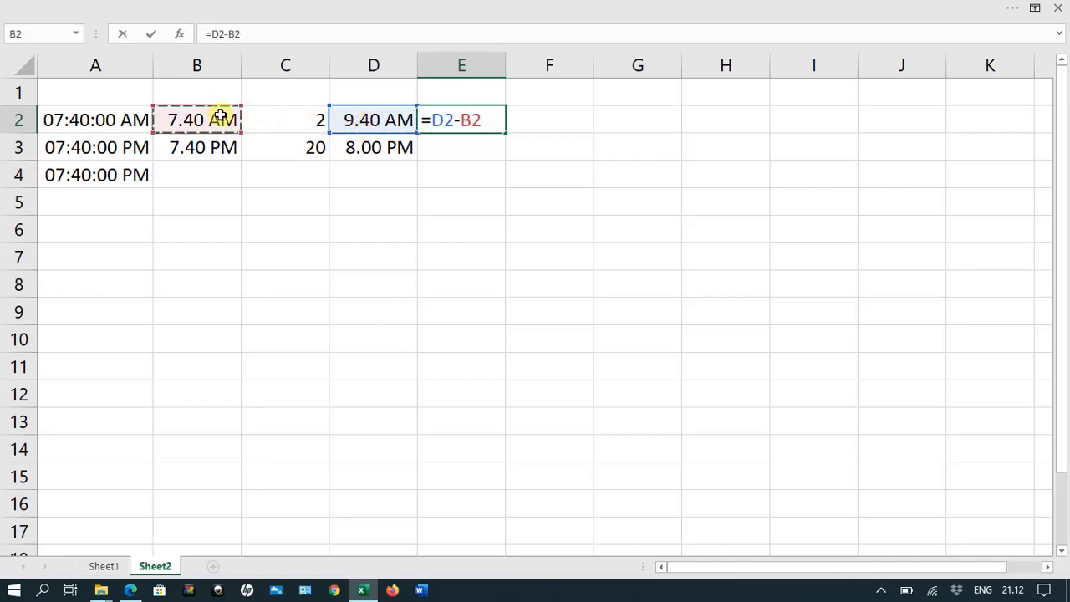
{"action": "left_click", "coordinate": [431, 119]}
{"action": "type", "text": "("}
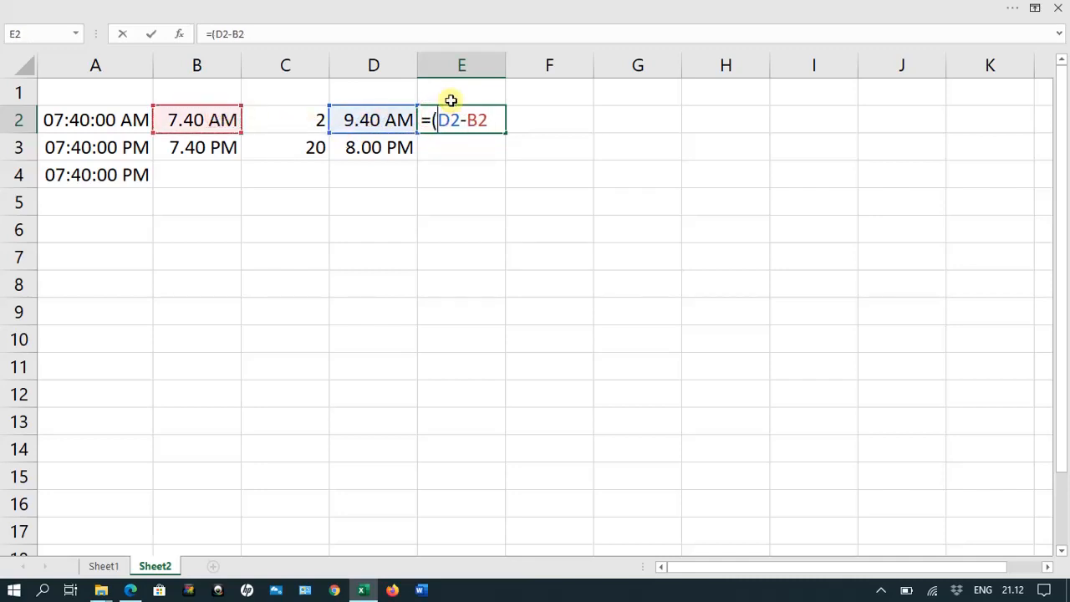
{"action": "left_click", "coordinate": [483, 119]}
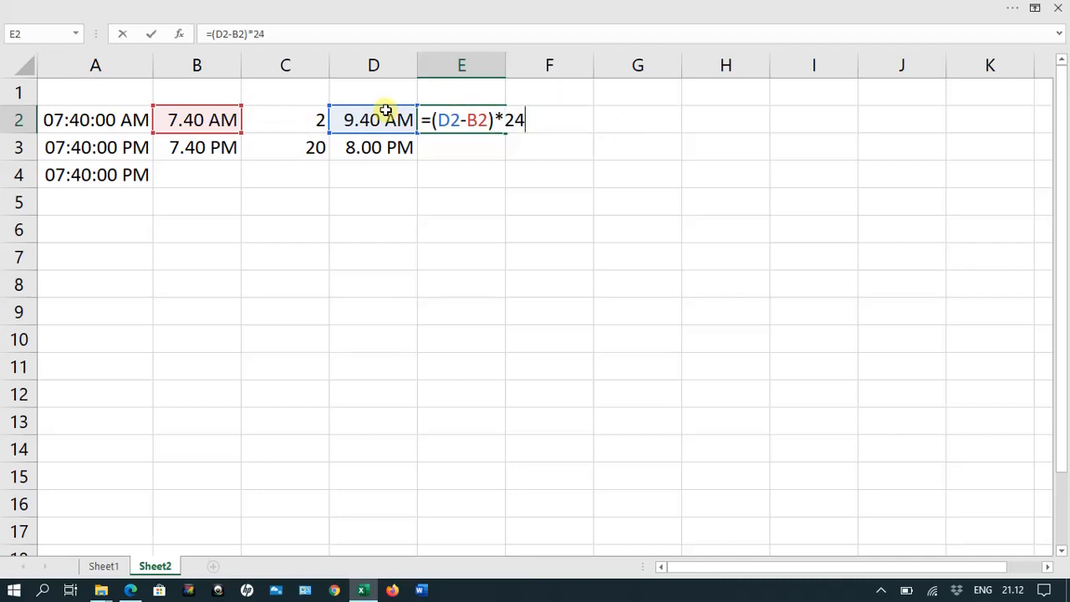
{"action": "key", "text": "Return"}
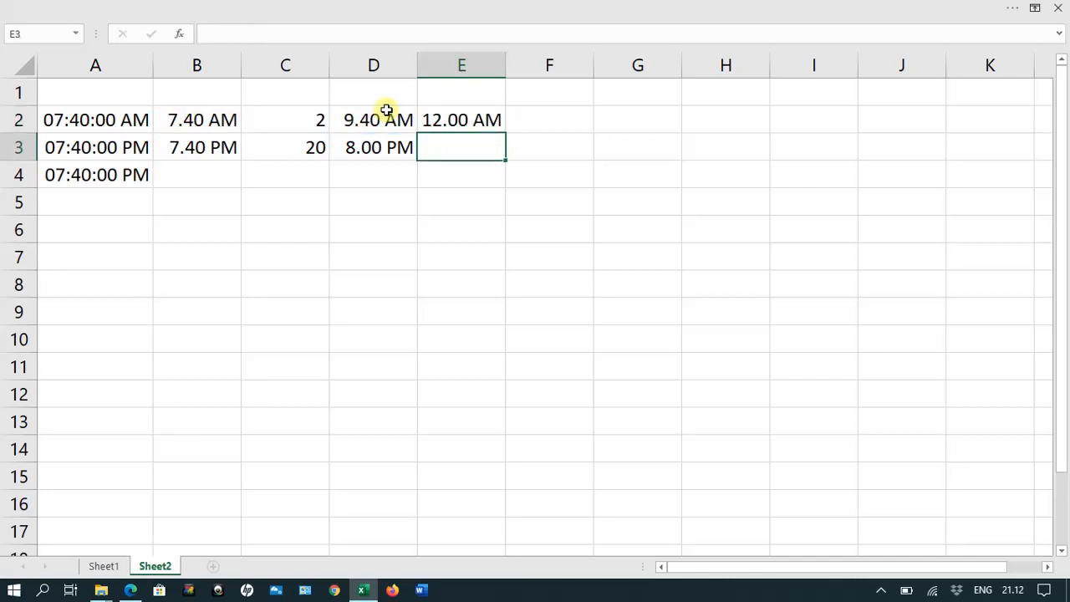
- Apply the Comma Style number format to the time difference in cell E2
{"action": "left_click", "coordinate": [437, 112]}
{"action": "left_click", "coordinate": [373, 6]}
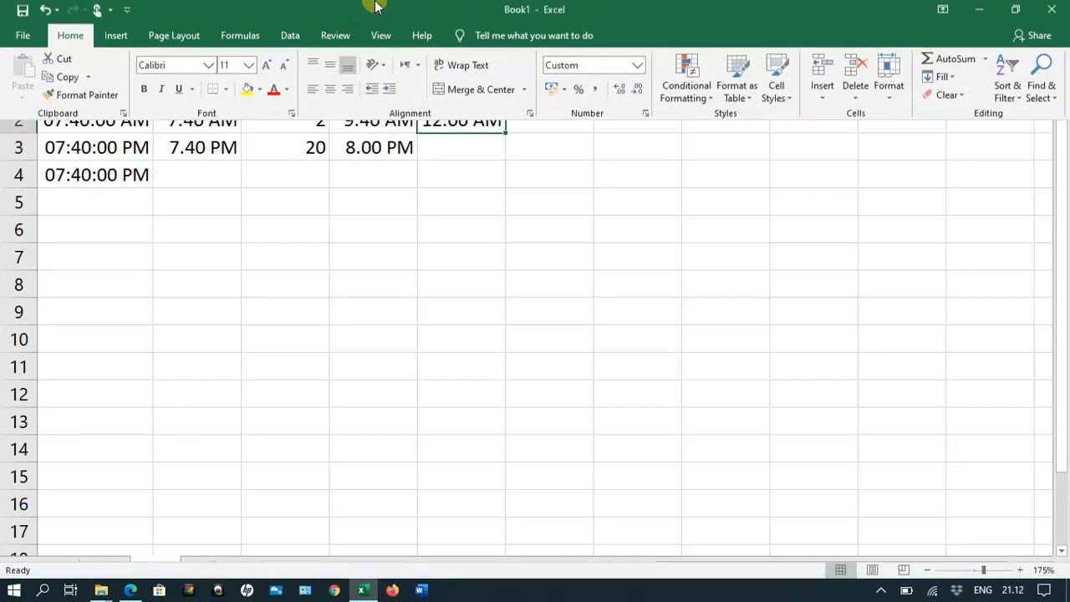
{"action": "left_click", "coordinate": [594, 90]}
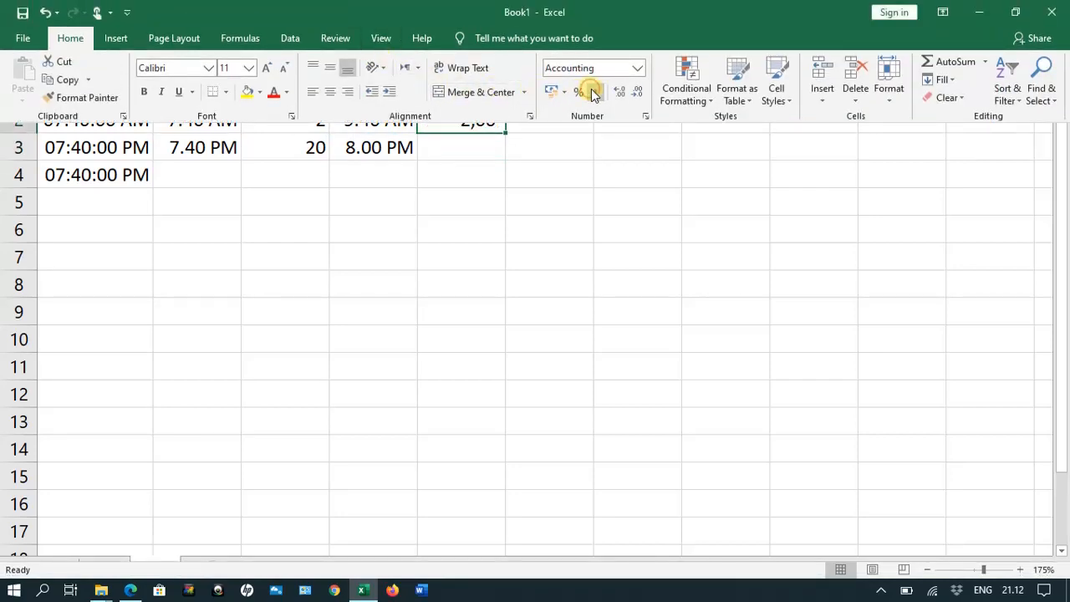
{"action": "left_click", "coordinate": [579, 148]}
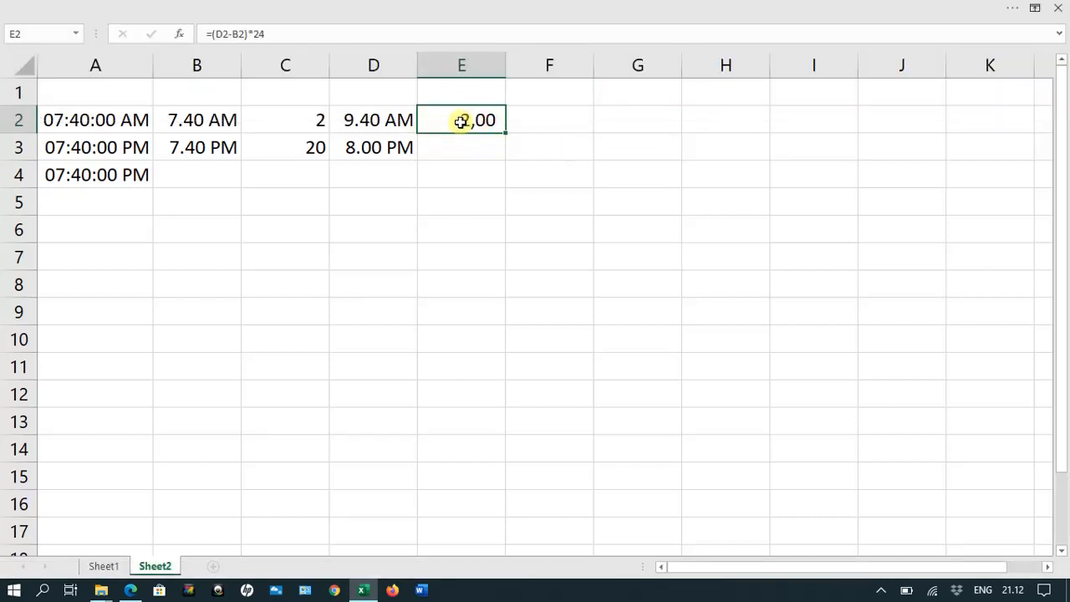
- Convert the difference in cell E2 to minutes by extending its formula to =(D2-B2)*24*60
{"action": "left_click", "coordinate": [417, 35]}
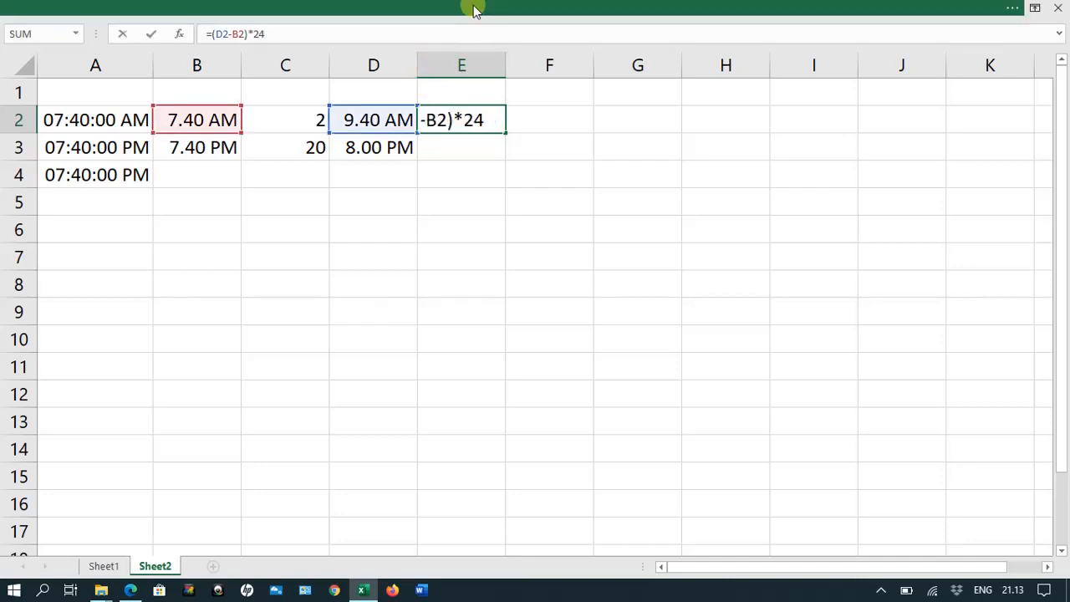
{"action": "type", "text": "*60"}
{"action": "key", "text": "Return"}
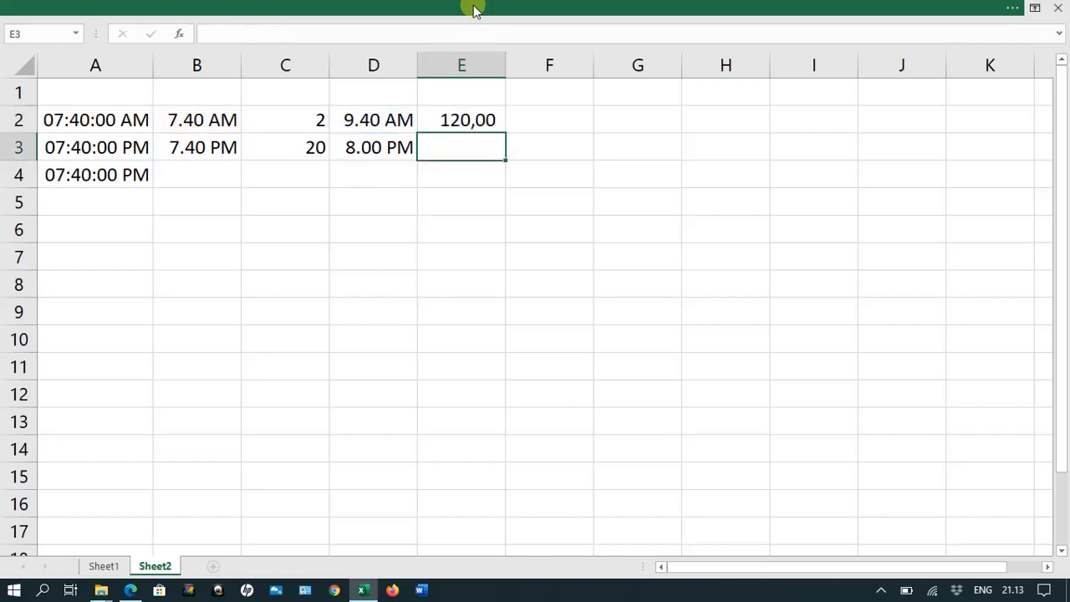
{"action": "left_click", "coordinate": [486, 119]}
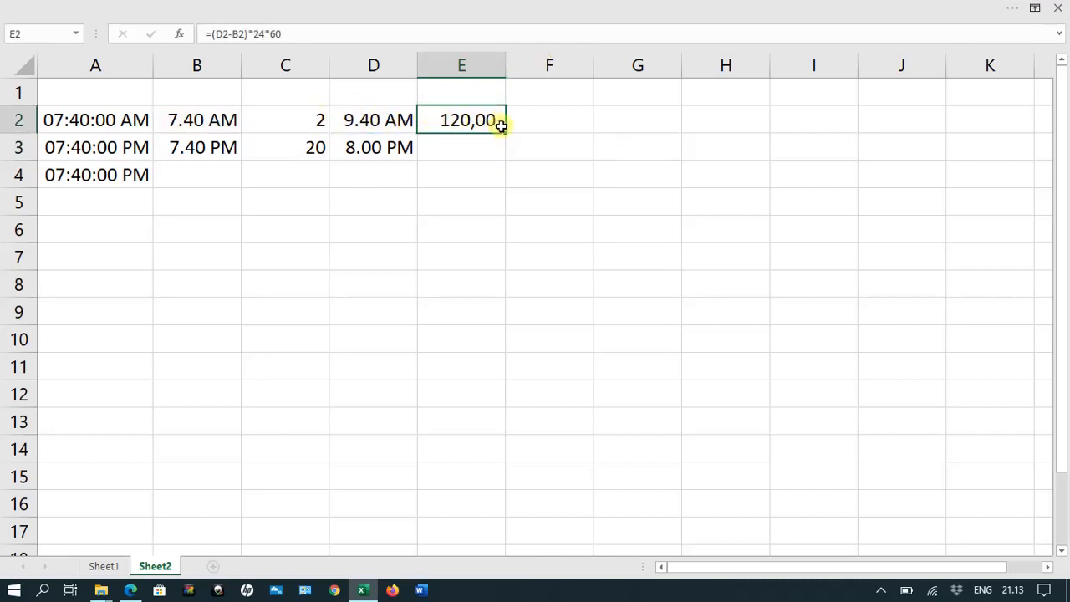
{"action": "left_click", "coordinate": [466, 145]}
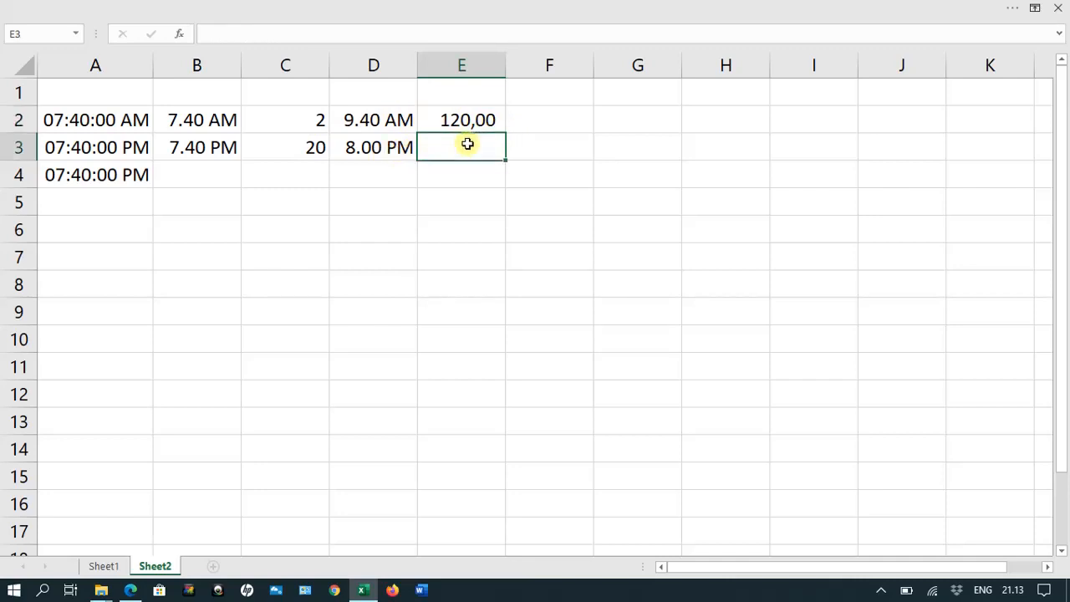
{"action": "left_click", "coordinate": [309, 154]}
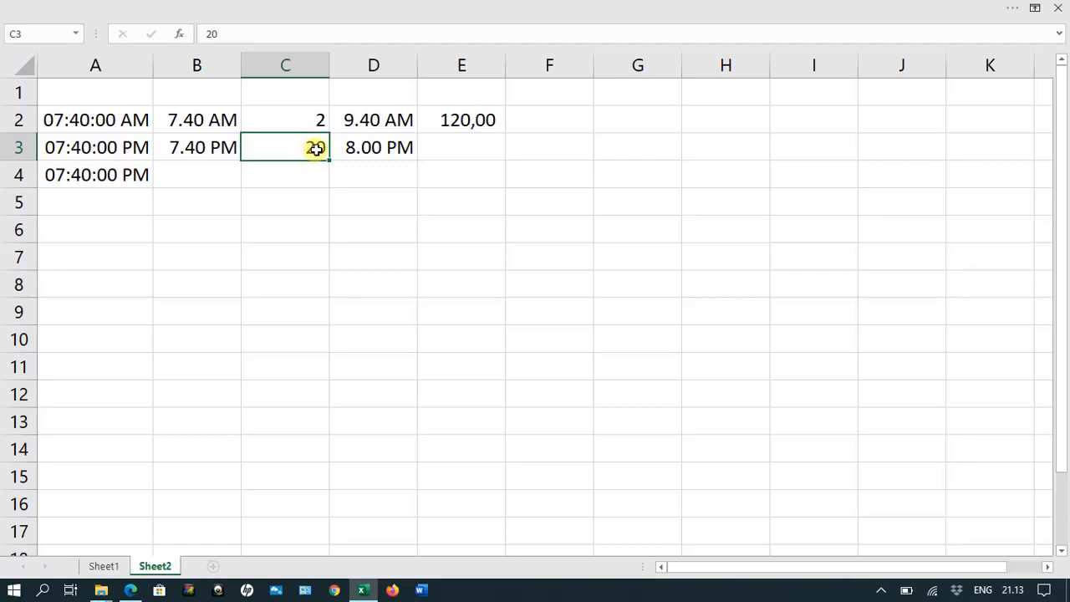
{"action": "left_click", "coordinate": [359, 148]}
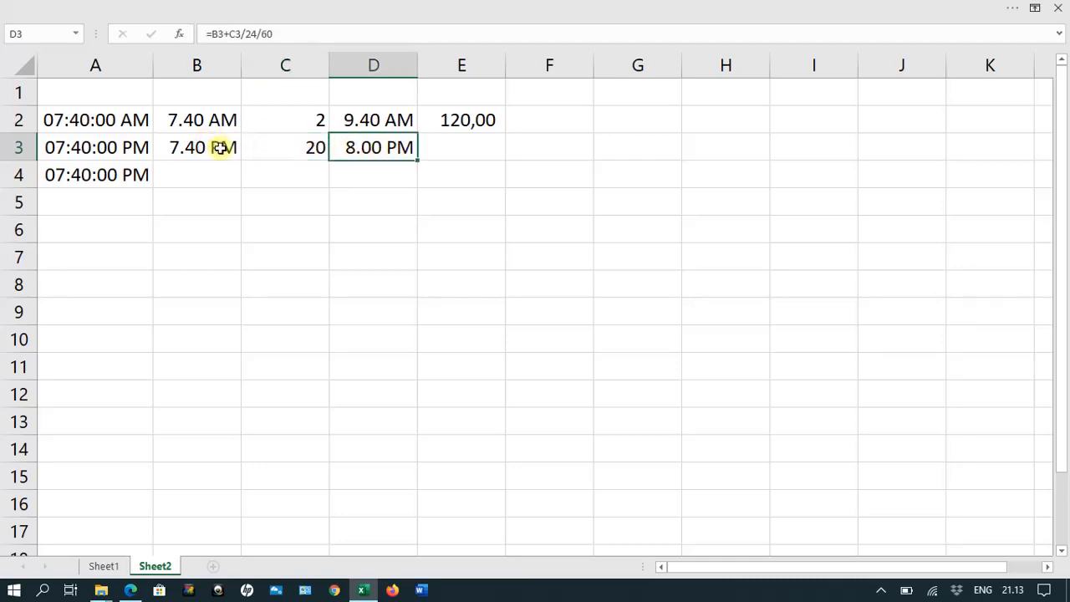
{"action": "left_click", "coordinate": [477, 140]}
{"action": "type", "text": "="}
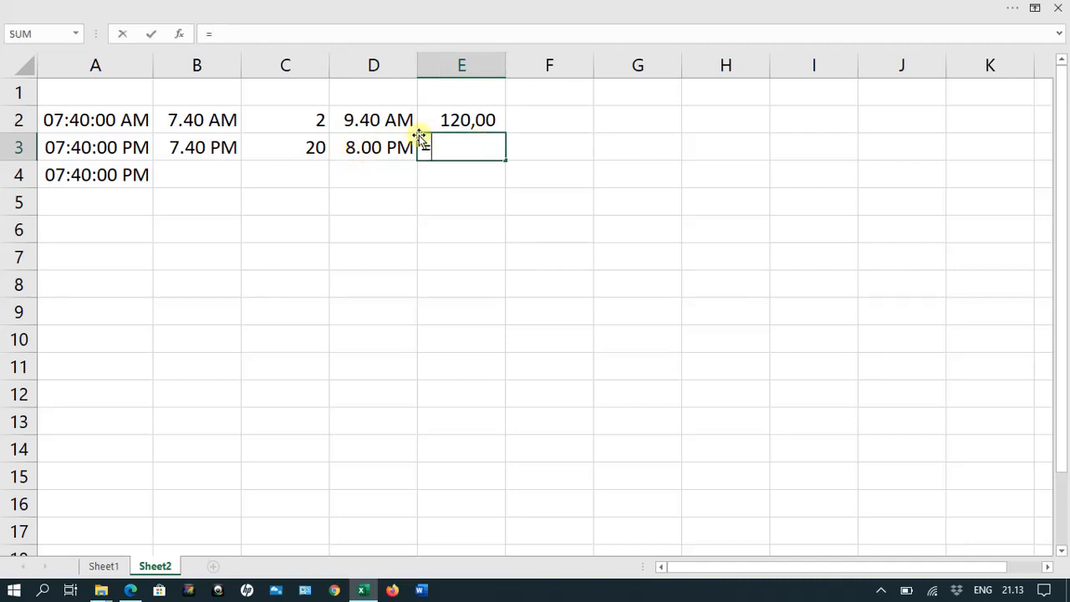
{"action": "key", "text": "Escape"}
- Copy the minute-difference formula from cell E2 down to cell E3
{"action": "left_click", "coordinate": [459, 120]}
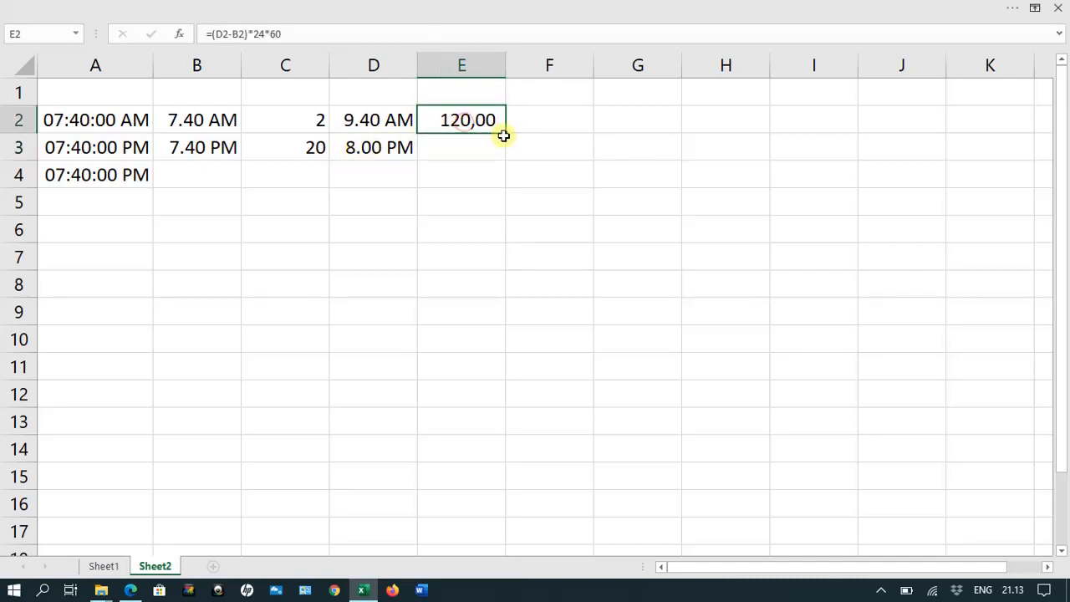
{"action": "left_click_drag", "start_coordinate": [504, 134], "coordinate": [492, 162]}
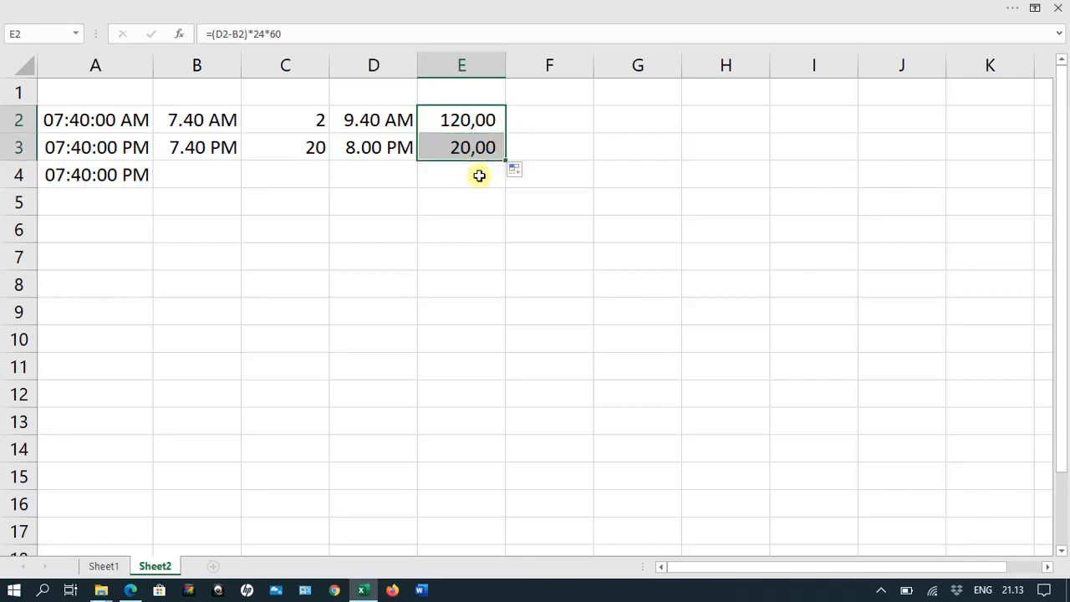
{"action": "left_click", "coordinate": [310, 244]}
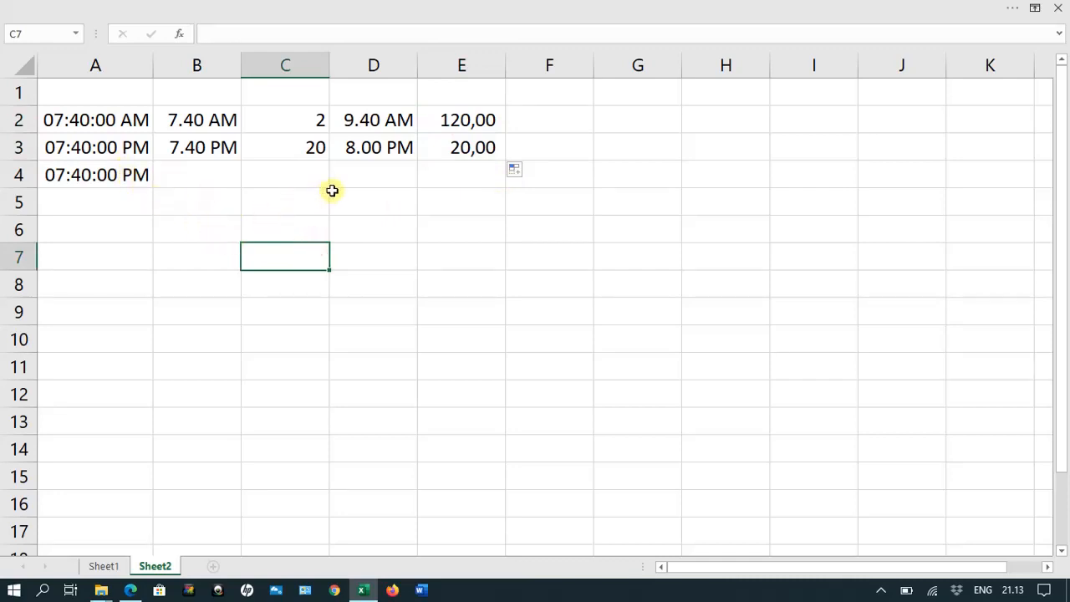
- Enter the headings JAM, MNT and DTK in cells B6, C6 and D6
{"action": "left_click", "coordinate": [192, 262]}
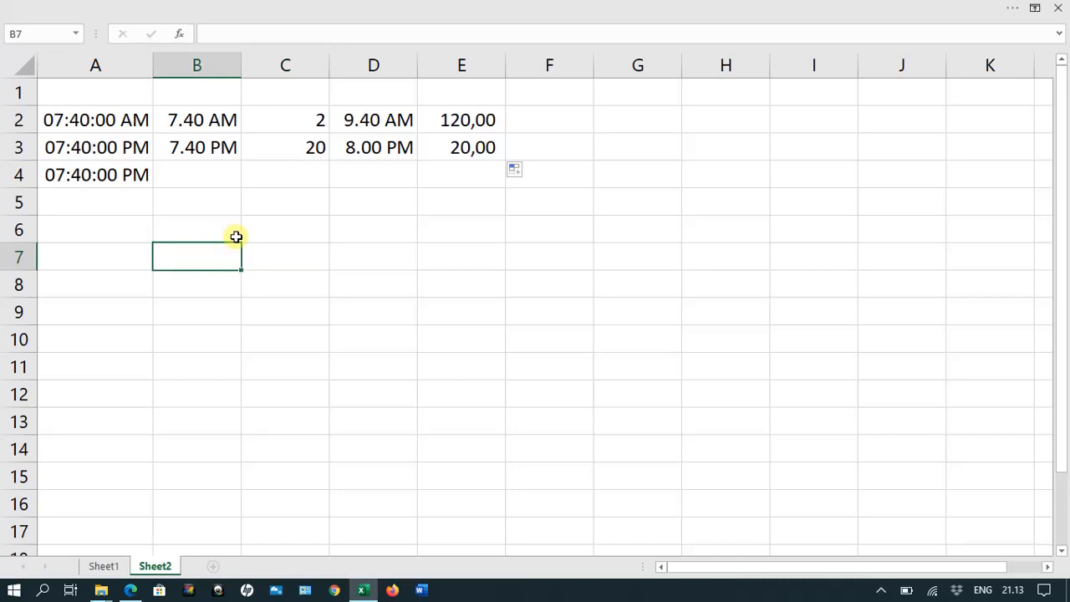
{"action": "left_click", "coordinate": [178, 229]}
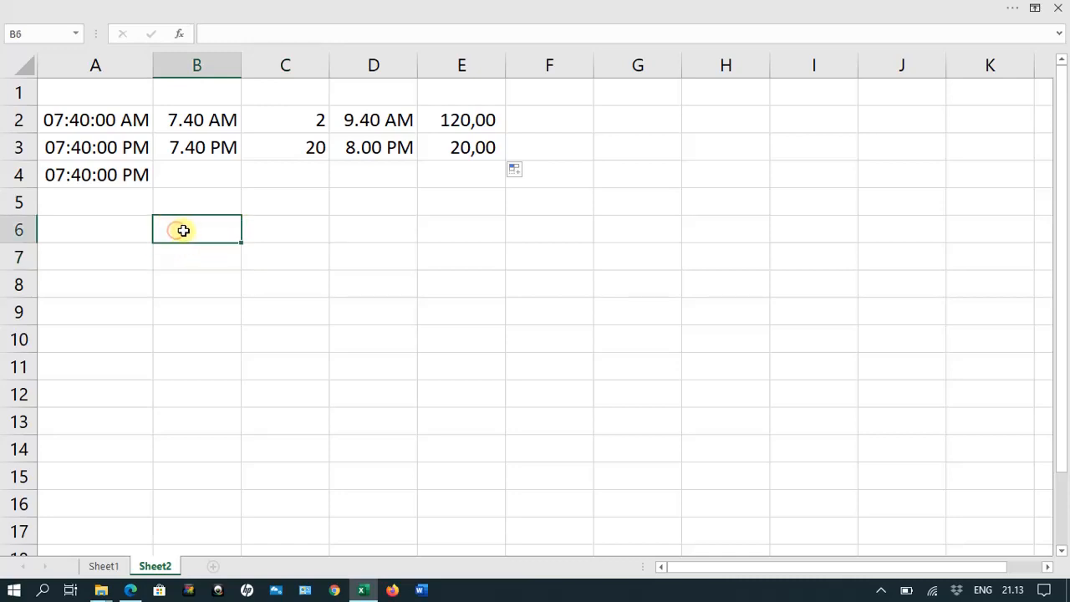
{"action": "type", "text": "T"}
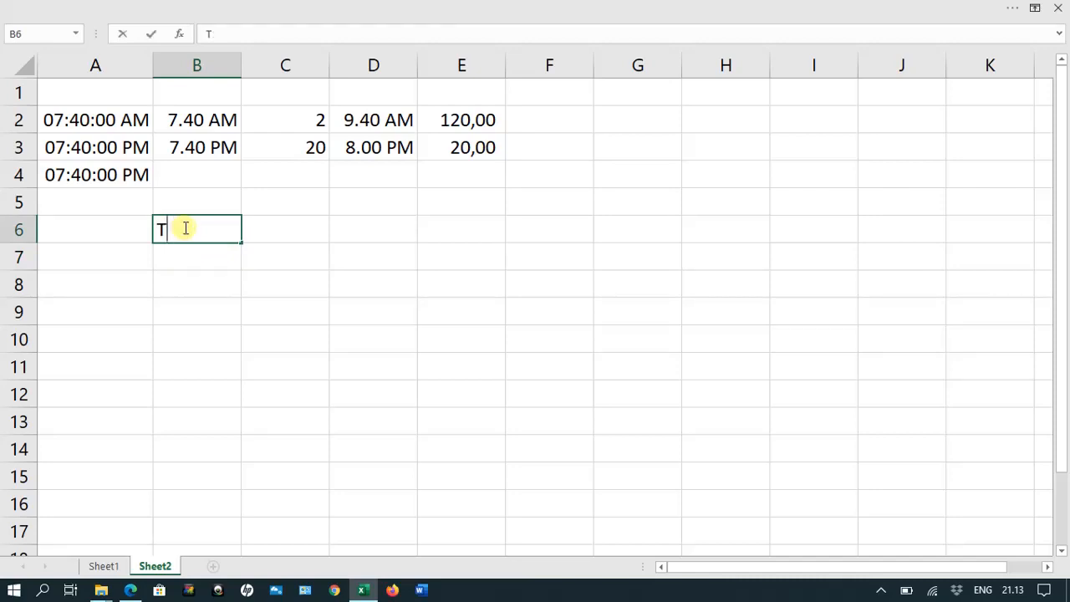
{"action": "type", "text": "IAM"}
{"action": "key", "text": "Tab"}
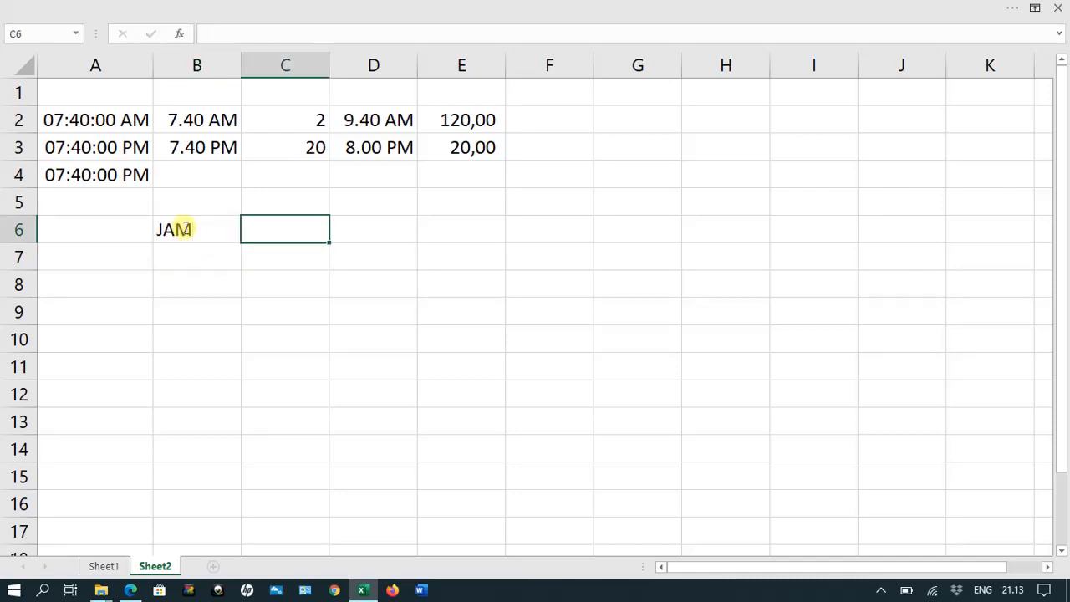
{"action": "type", "text": "MNT"}
{"action": "key", "text": "Tab"}
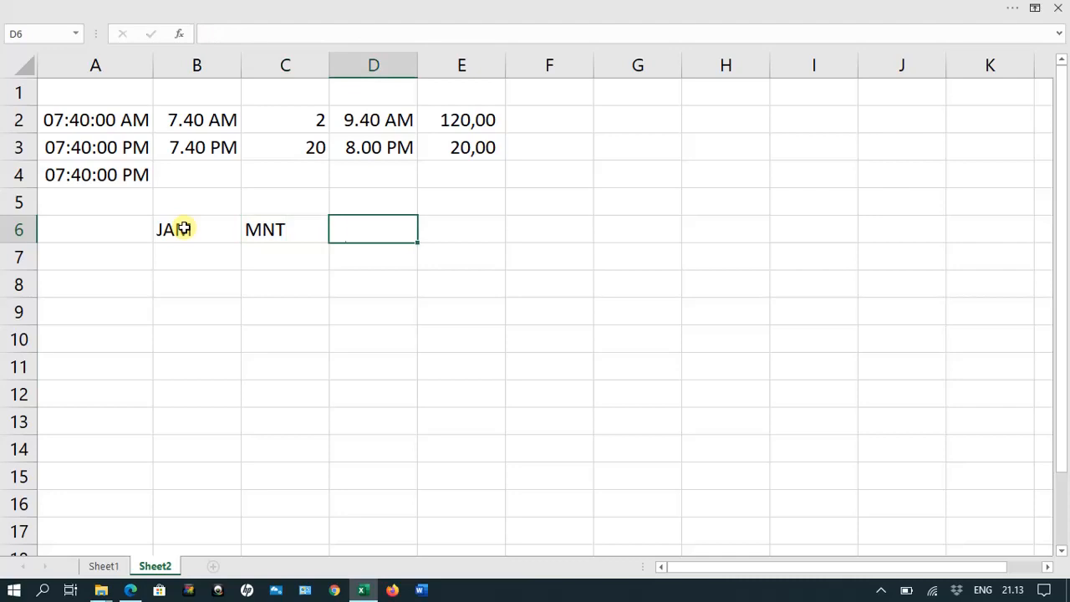
{"action": "type", "text": "DTK"}
{"action": "key", "text": "Return"}
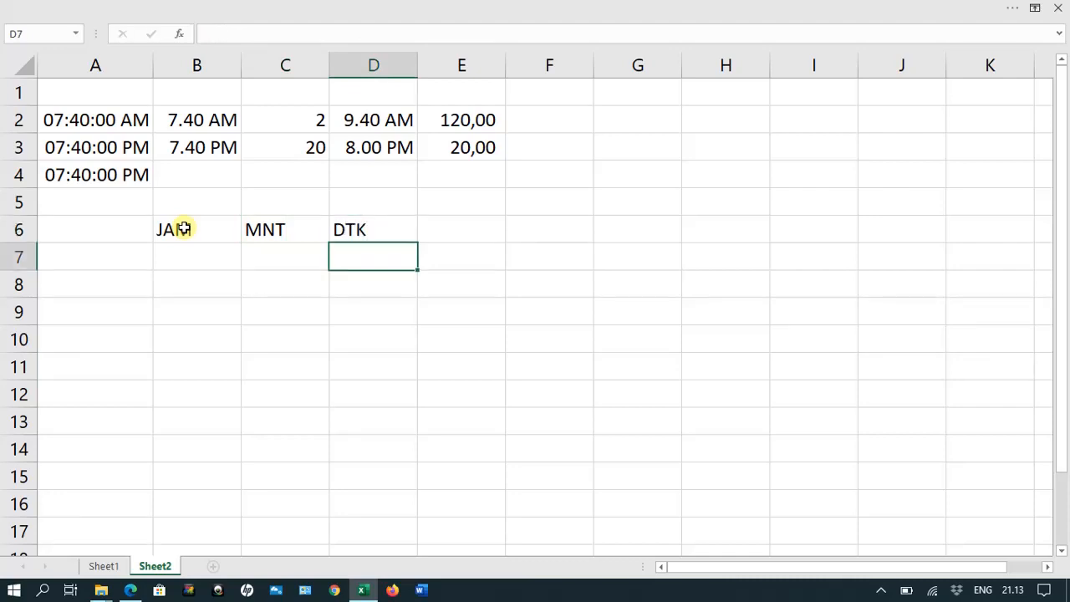
- Enter the heading START in cell A6 and END in cell B5 above the JAM column
{"action": "key", "text": "Left"}
{"action": "key", "text": "Left"}
{"action": "key", "text": "Left"}
{"action": "key", "text": "Up"}
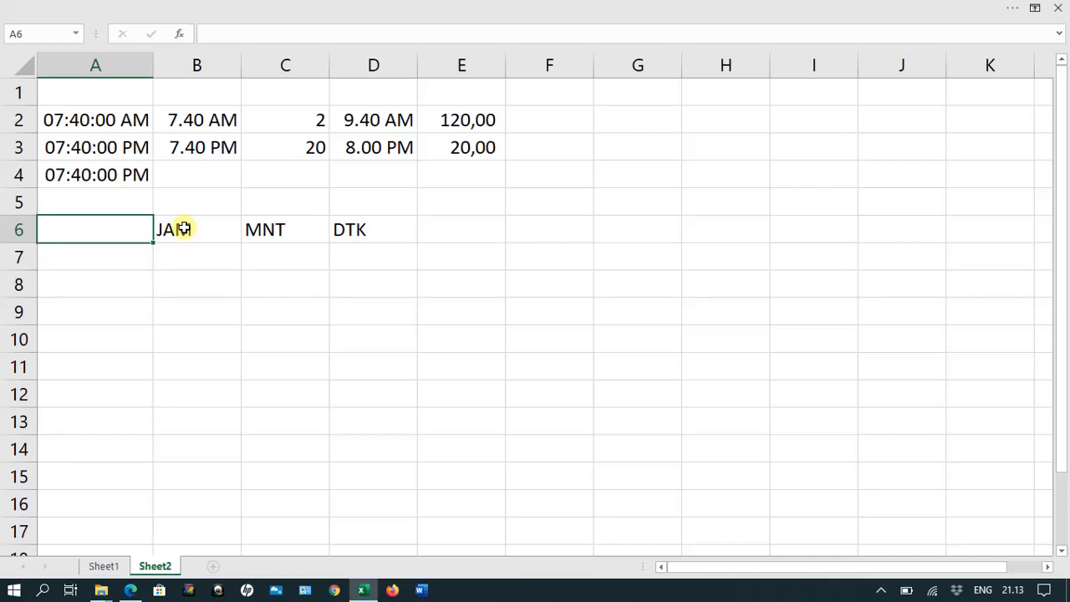
{"action": "type", "text": "START"}
{"action": "key", "text": "Up"}
{"action": "key", "text": "Right"}
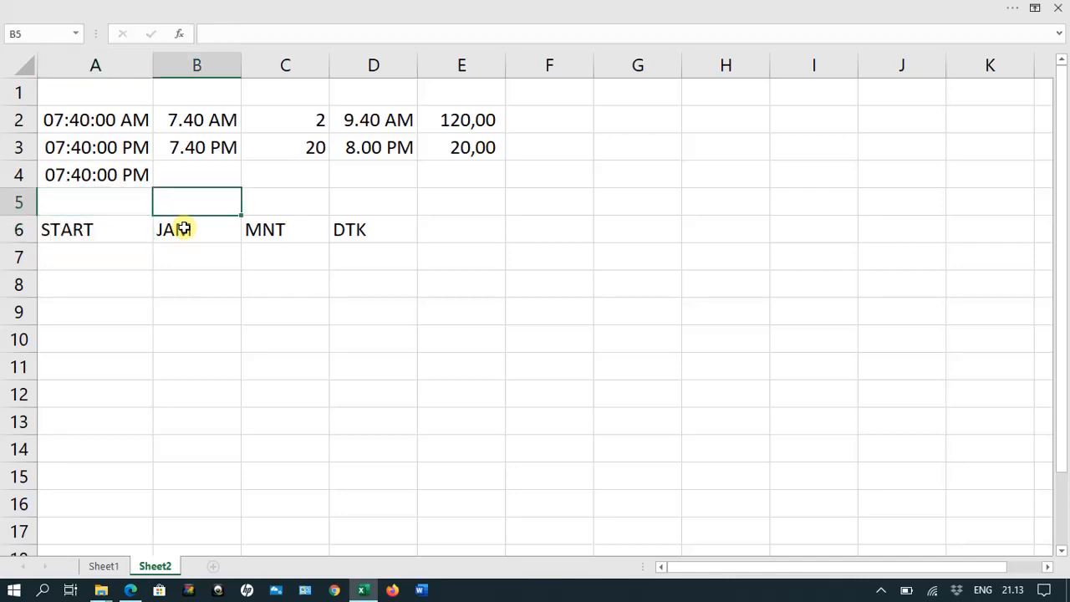
{"action": "type", "text": "END"}
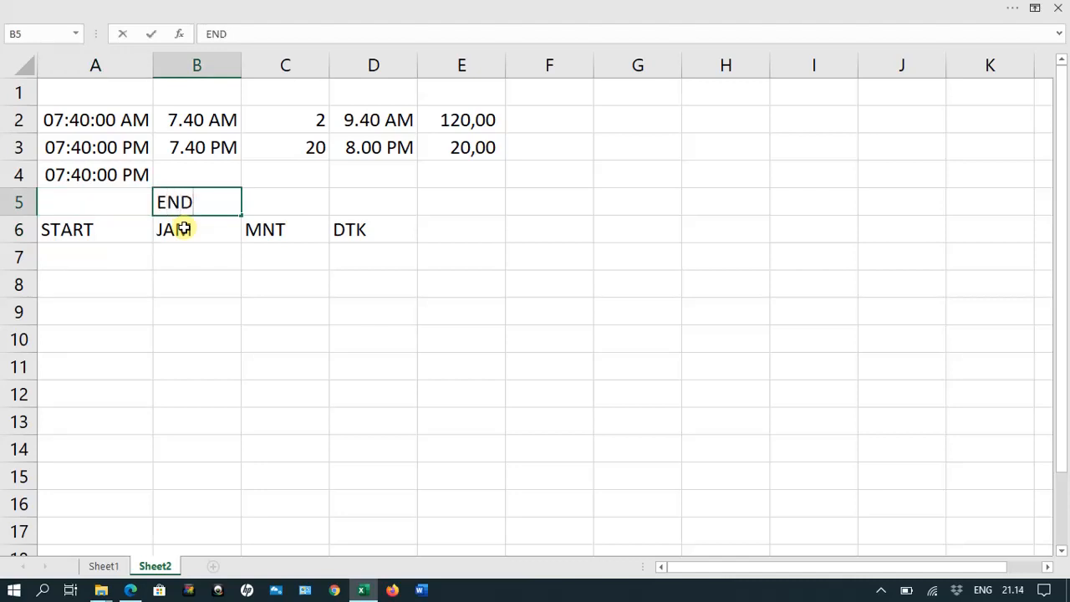
{"action": "left_click", "coordinate": [262, 303]}
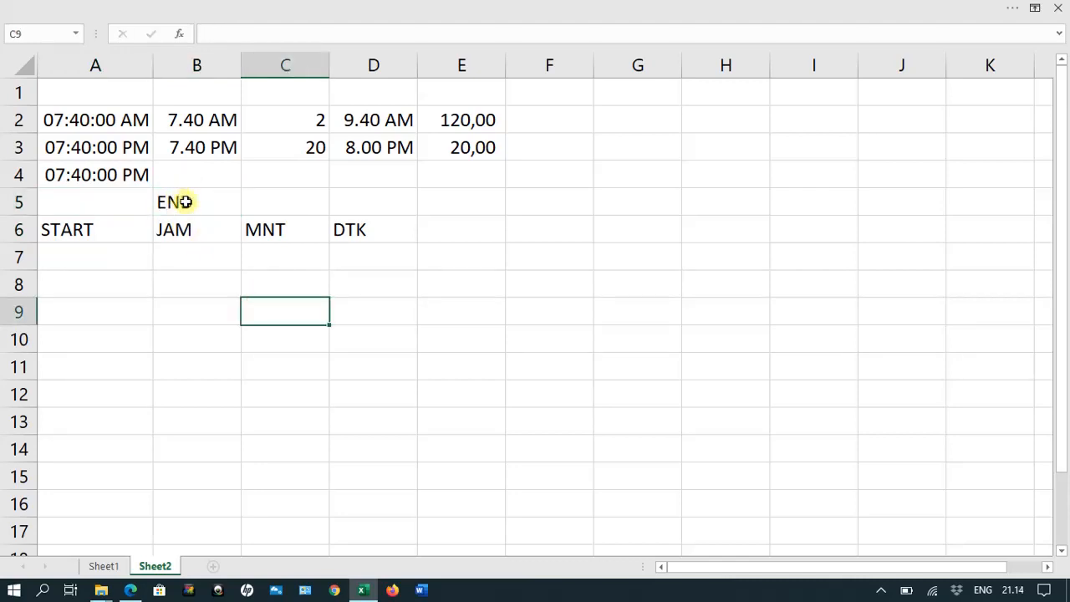
{"action": "left_click_drag", "start_coordinate": [179, 231], "coordinate": [315, 229]}
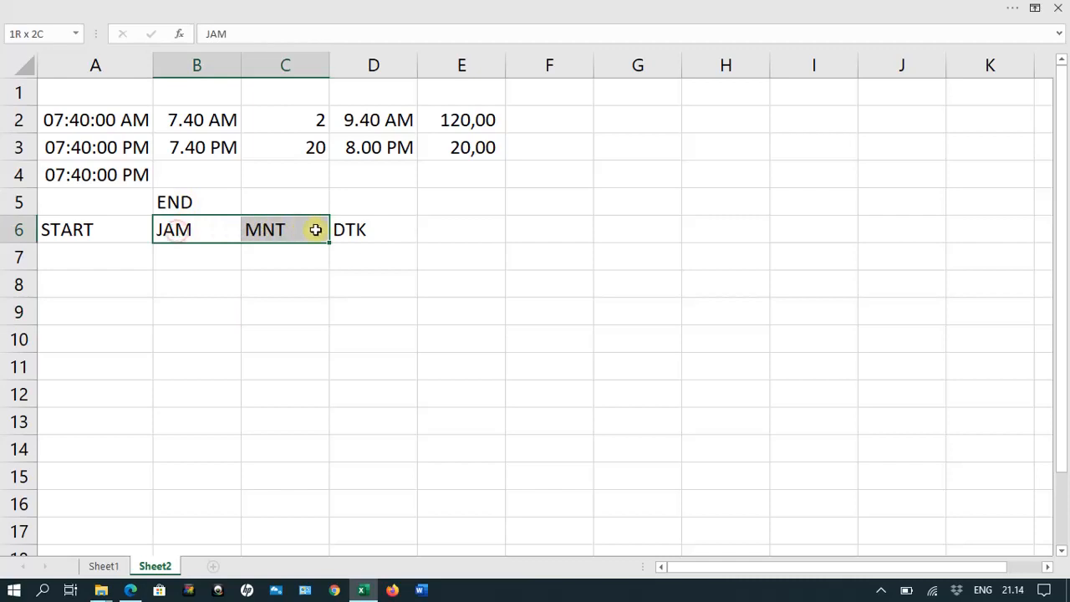
- Fill row 7 with the start time 06.00 in A7 and the end components 10, 45 and 20 in B7, C7 and D7
{"action": "left_click", "coordinate": [114, 254]}
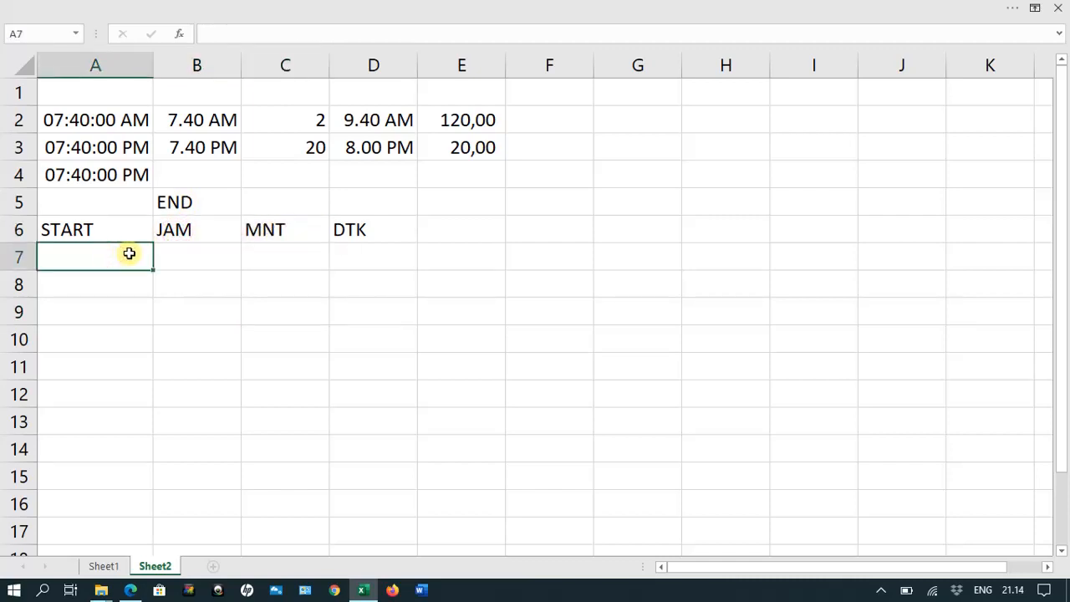
{"action": "type", "text": "6"}
{"action": "key", "text": "Return"}
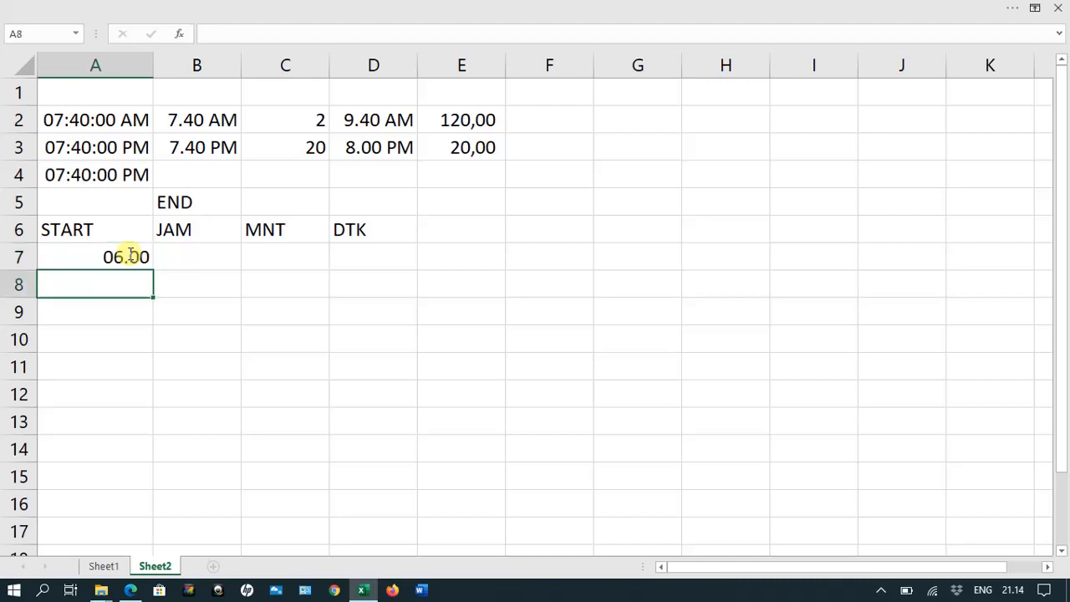
{"action": "key", "text": "Up"}
{"action": "key", "text": "Right"}
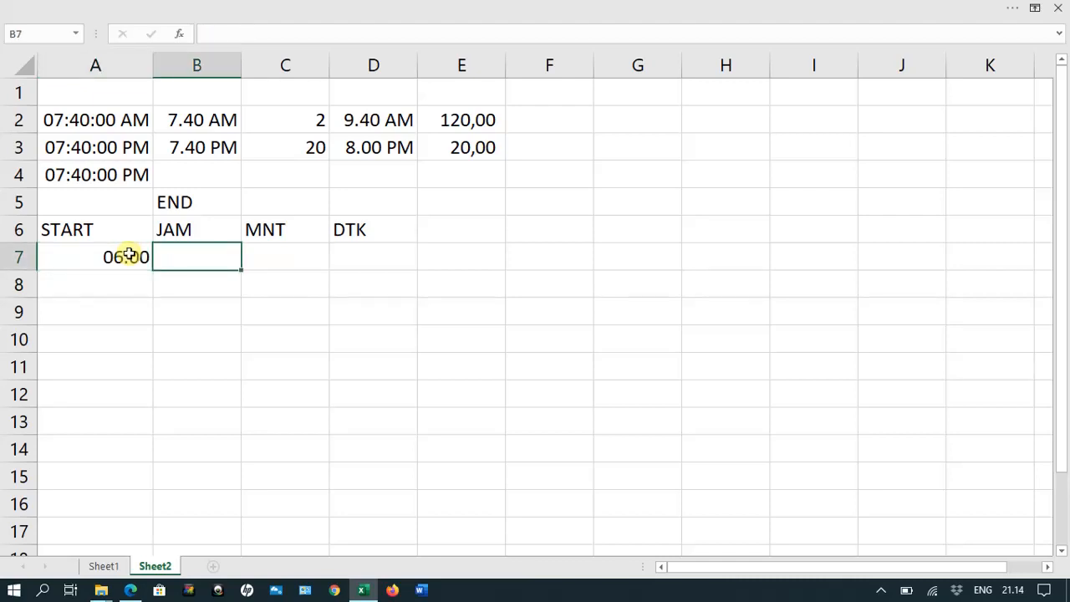
{"action": "type", "text": "10"}
{"action": "key", "text": "Tab"}
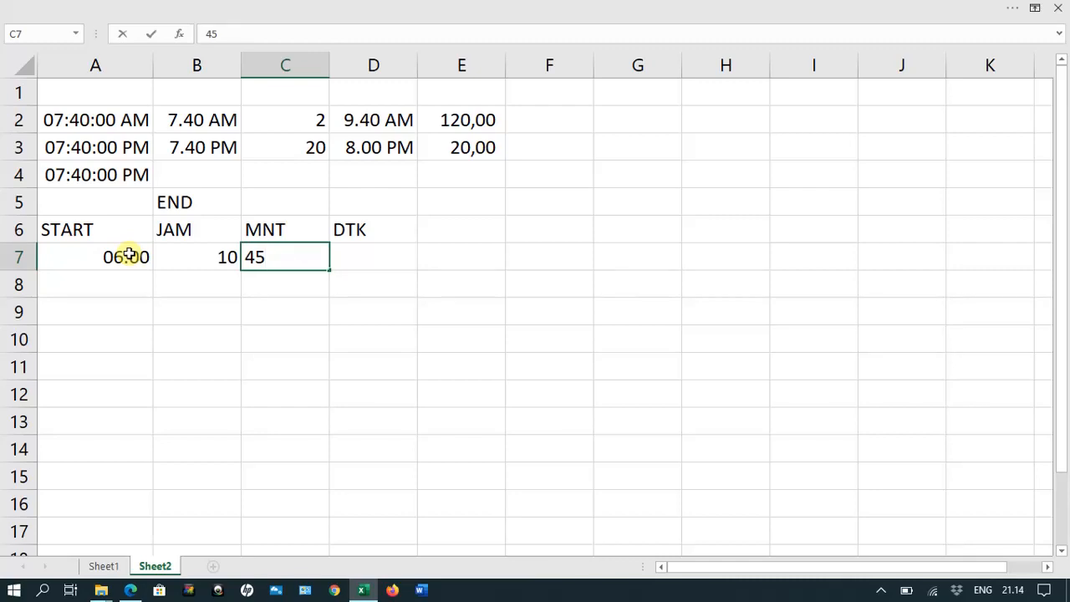
{"action": "key", "text": "Tab"}
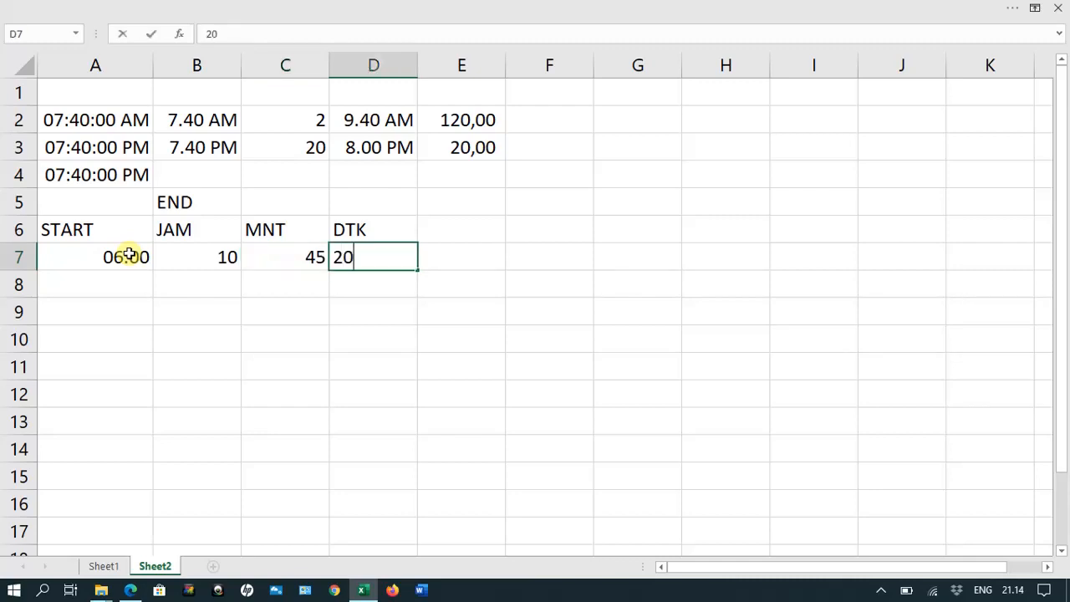
{"action": "key", "text": "Return"}
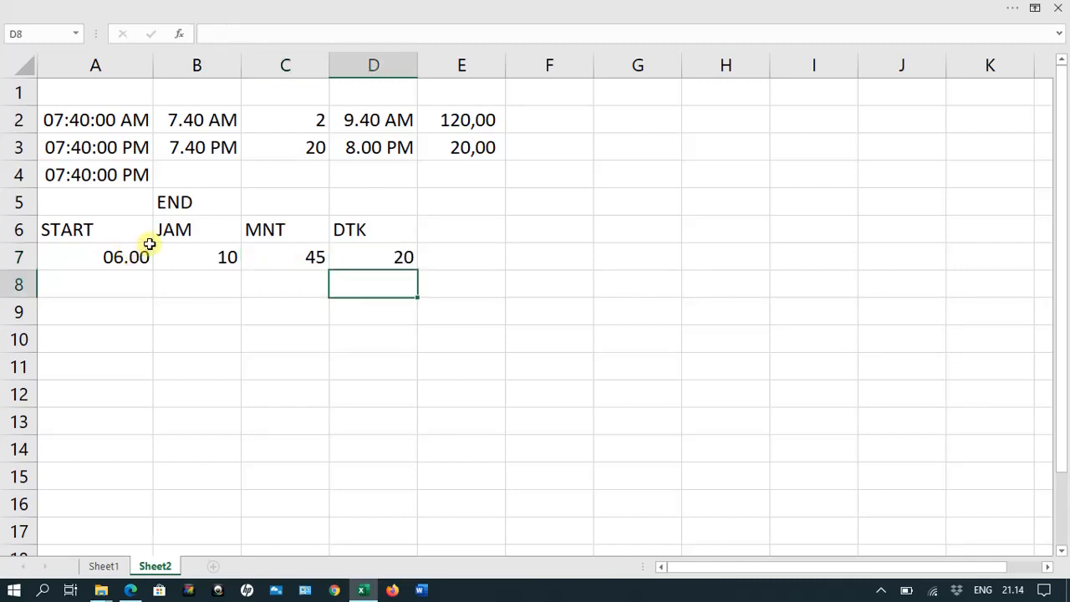
- Label cell E5 as LAMA for the duration column
{"action": "left_click", "coordinate": [64, 270]}
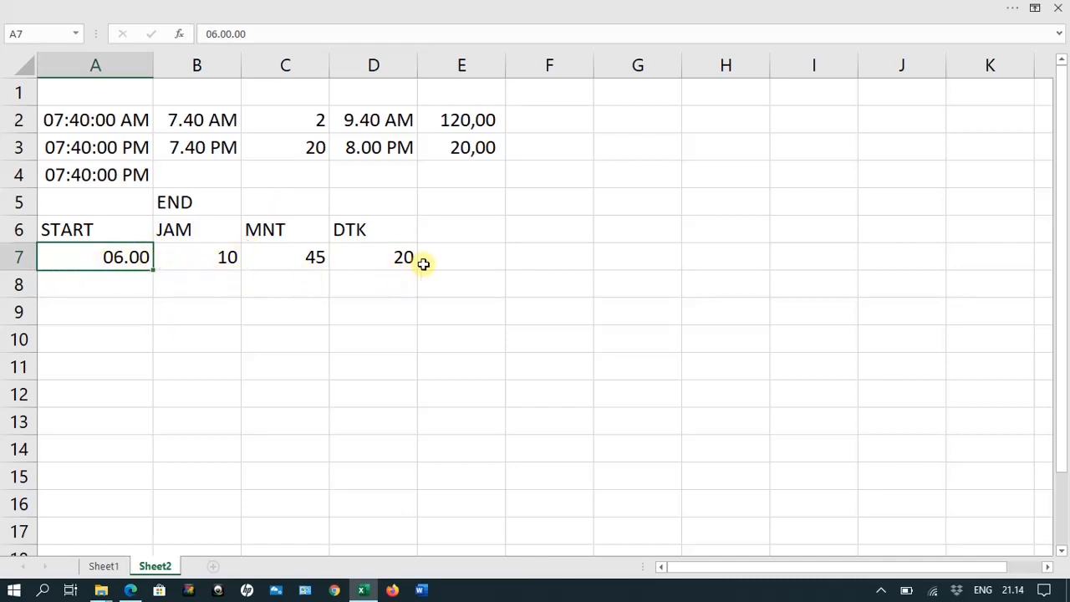
{"action": "left_click", "coordinate": [443, 206]}
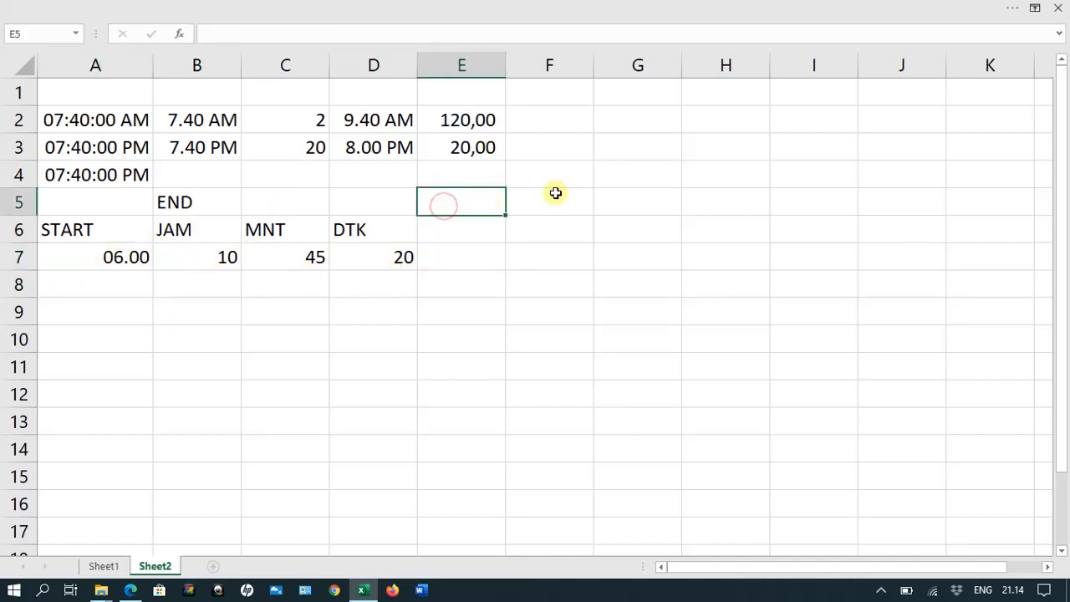
{"action": "type", "text": "LAMA"}
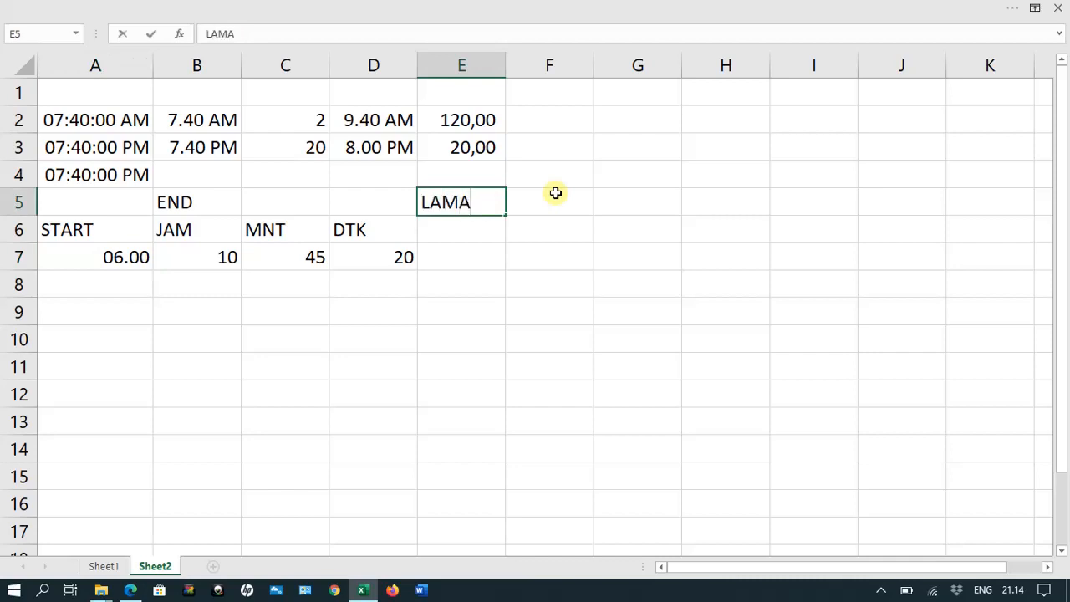
- Build the duration formula in cell E7 by subtracting the start time from the end components: =TIME(B7;C7;D7)-A7
{"action": "left_click", "coordinate": [460, 261]}
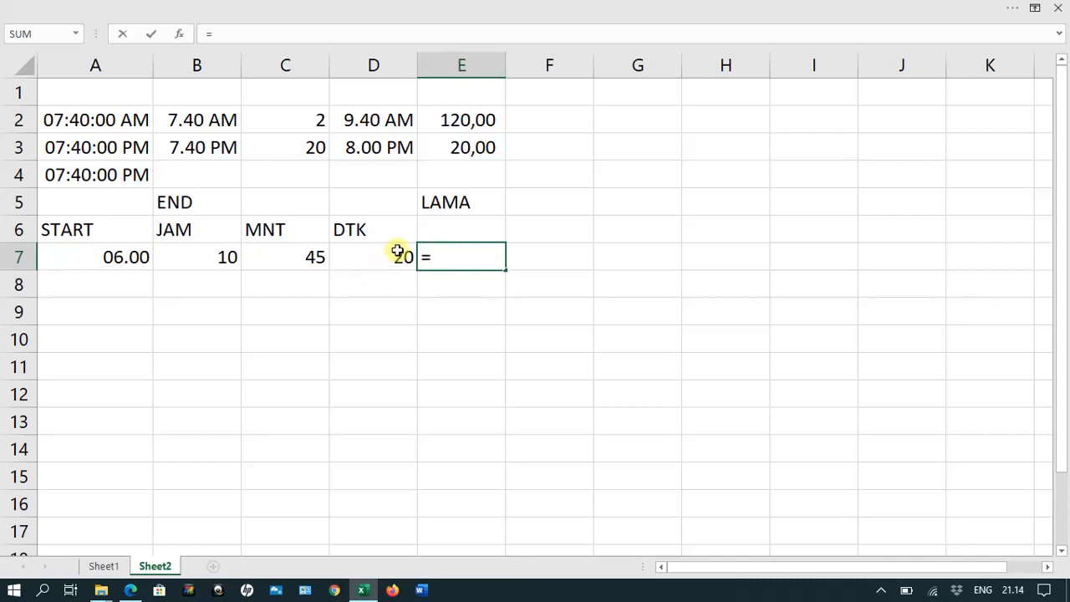
{"action": "type", "text": "TIME"}
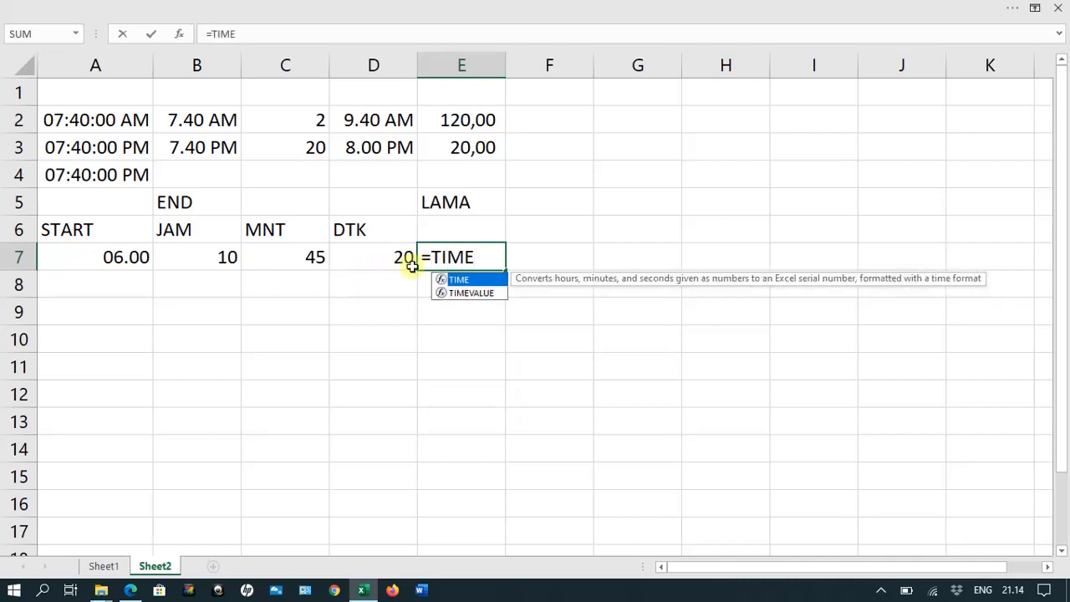
{"action": "type", "text": "("}
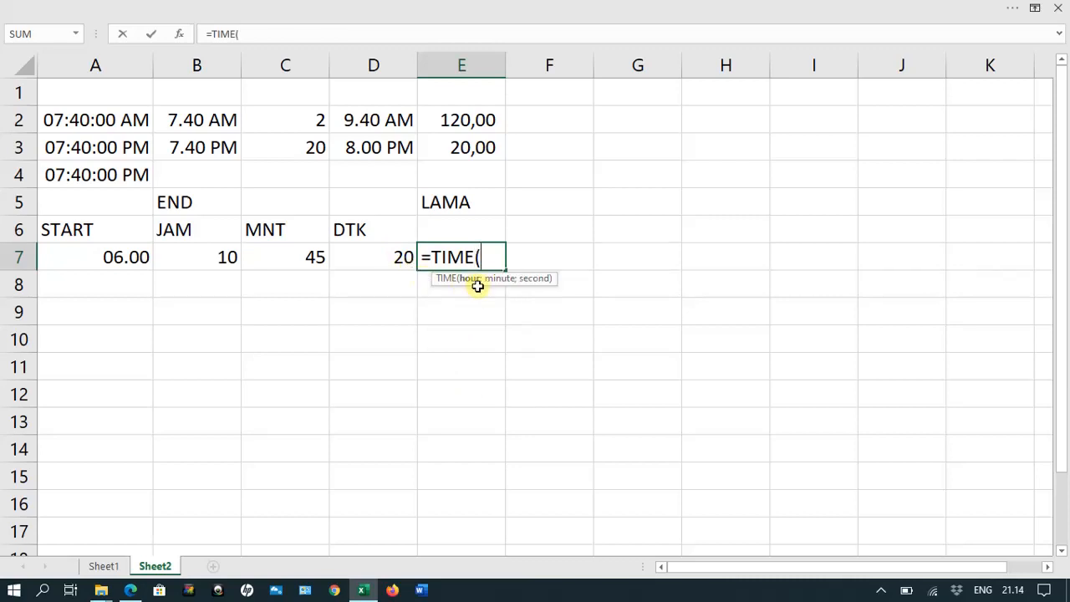
{"action": "left_click", "coordinate": [196, 264]}
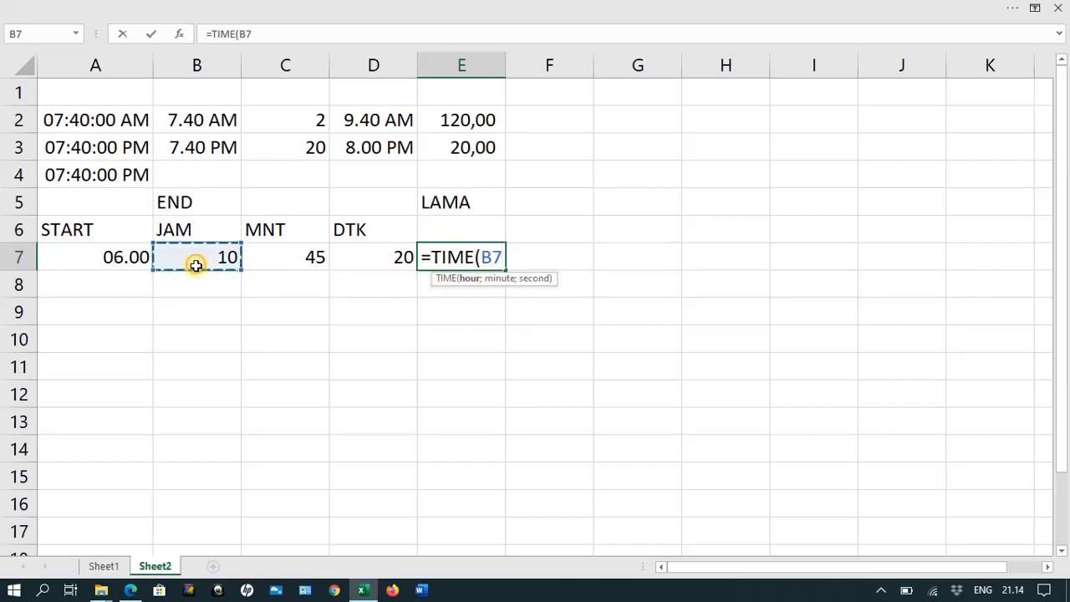
{"action": "type", "text": ";"}
{"action": "left_click", "coordinate": [292, 257]}
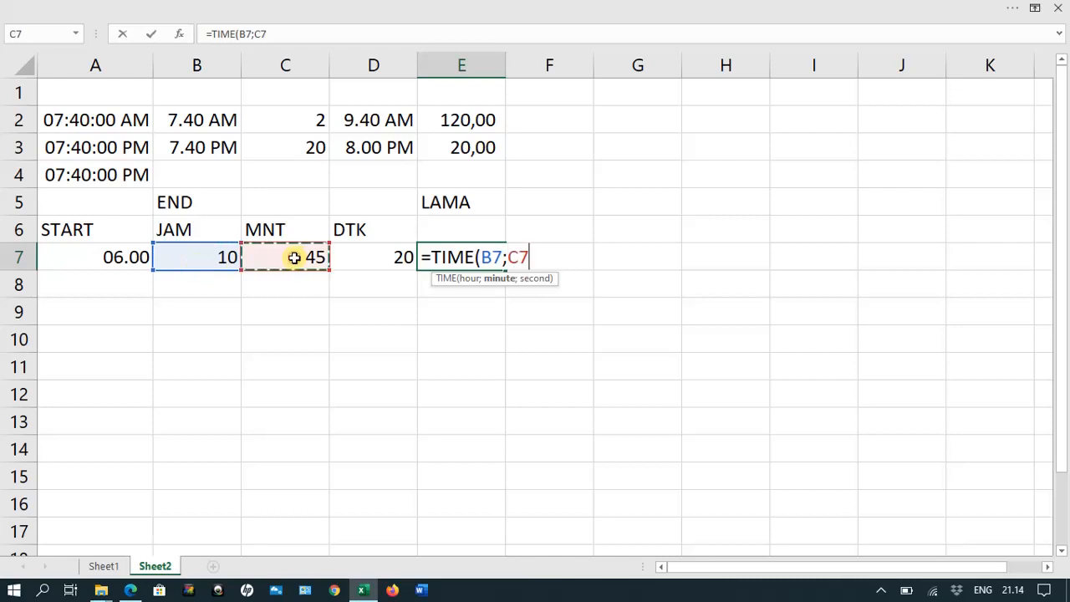
{"action": "type", "text": ";"}
{"action": "left_click", "coordinate": [381, 255]}
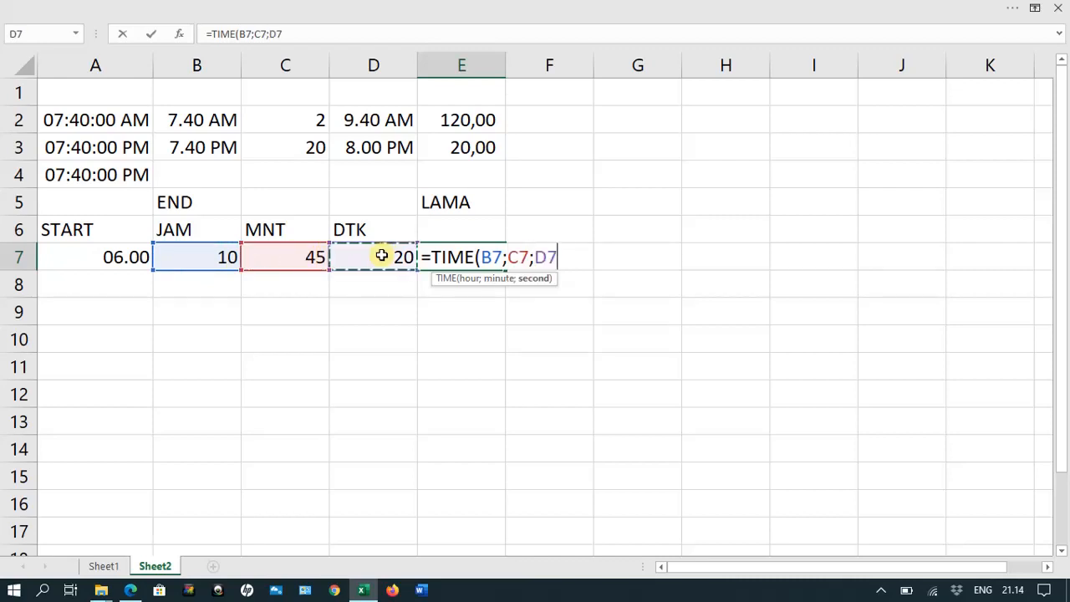
{"action": "type", "text": ")"}
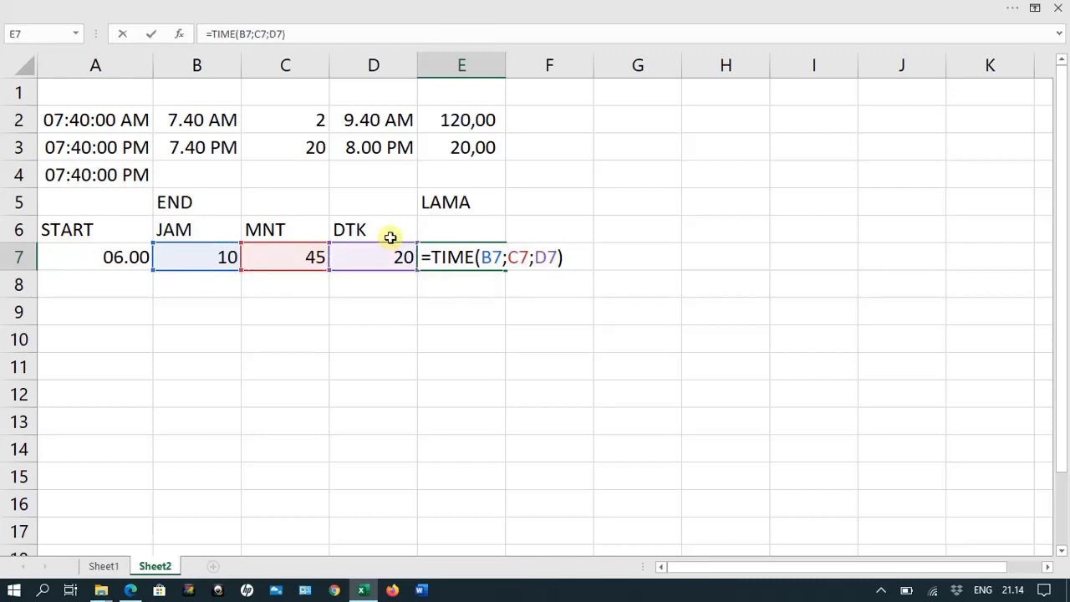
{"action": "type", "text": "-"}
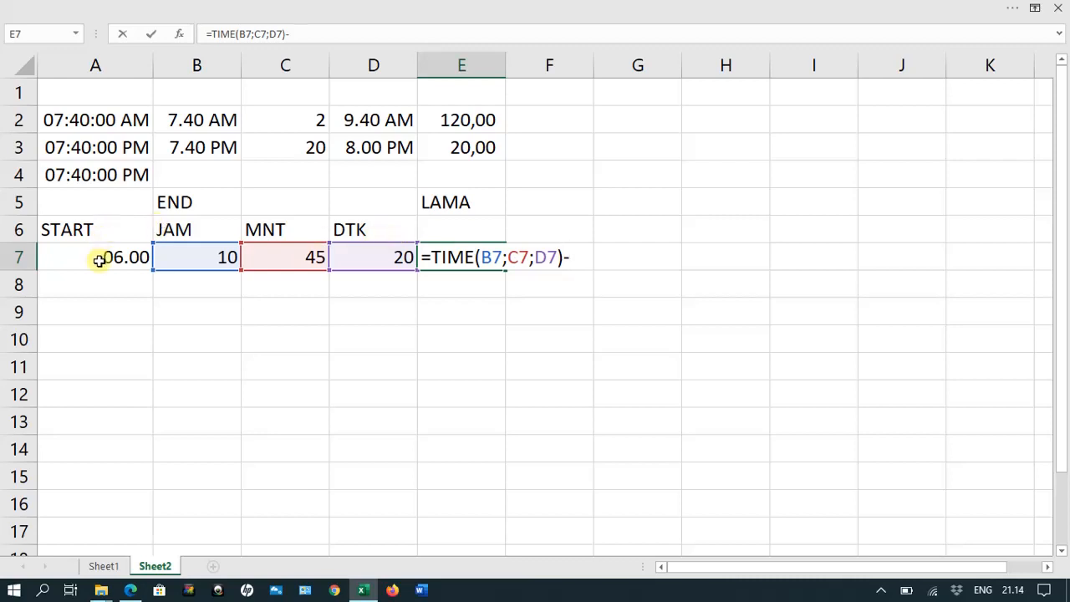
{"action": "left_click", "coordinate": [98, 258]}
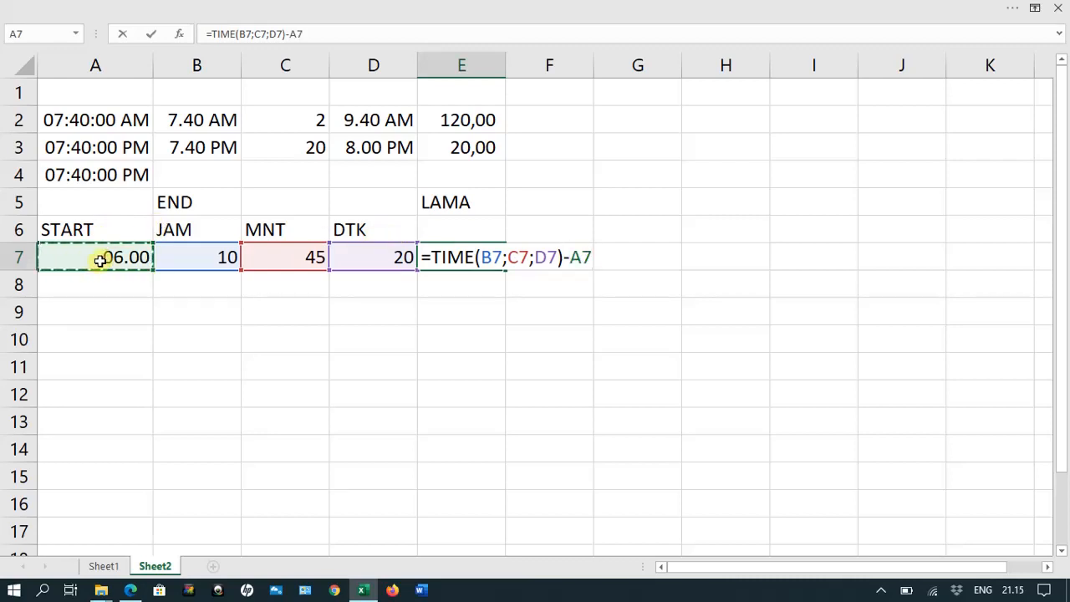
- Convert the E7 duration to minutes by enclosing the difference in parentheses and multiplying it by 24*60
{"action": "left_click", "coordinate": [434, 261]}
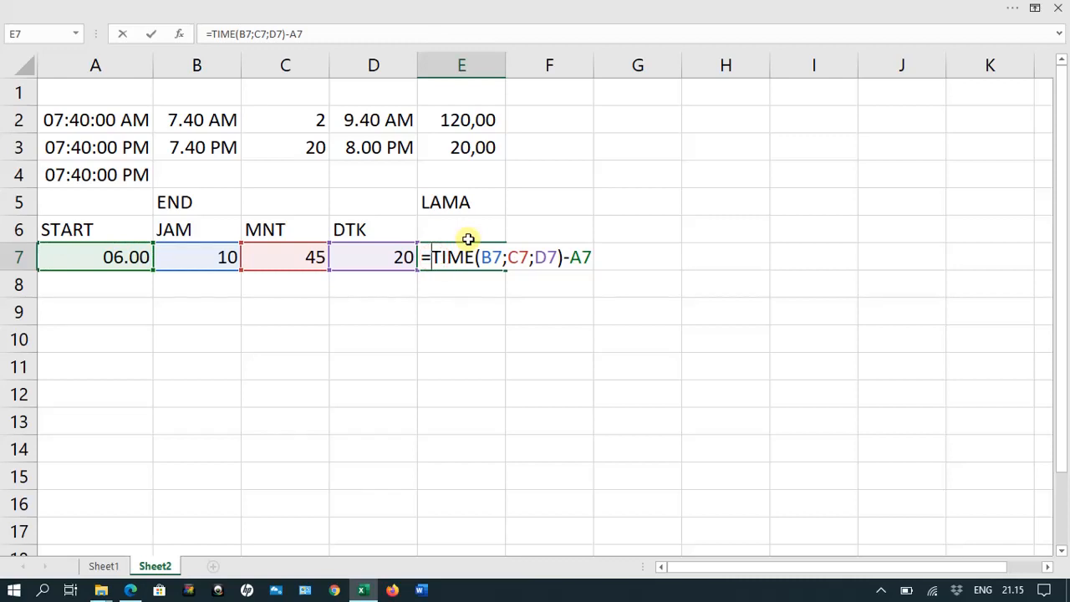
{"action": "type", "text": "("}
{"action": "left_click", "coordinate": [592, 257]}
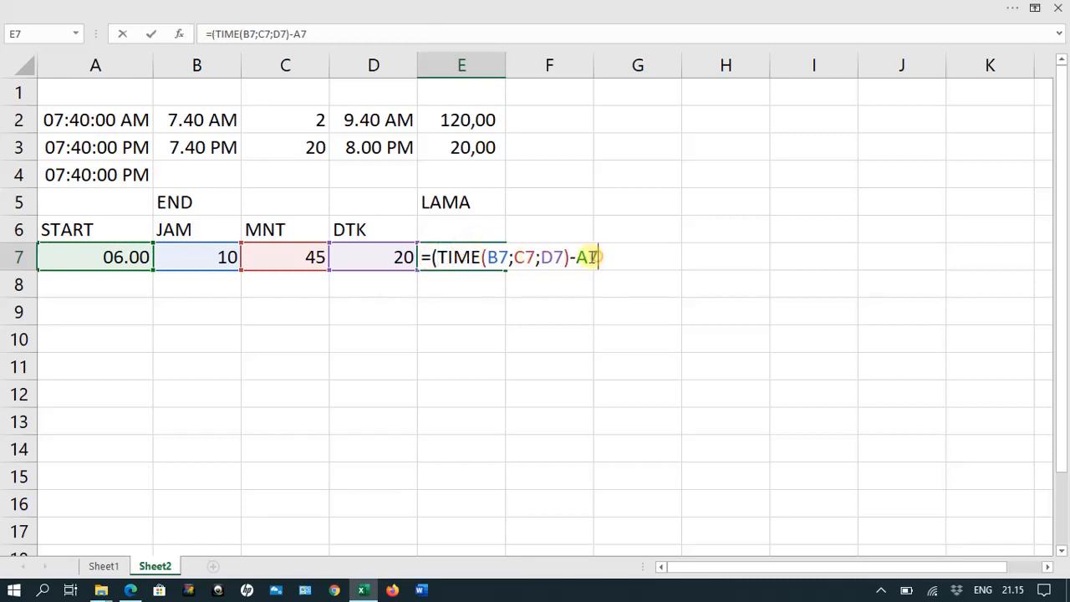
{"action": "type", "text": ")*24*60"}
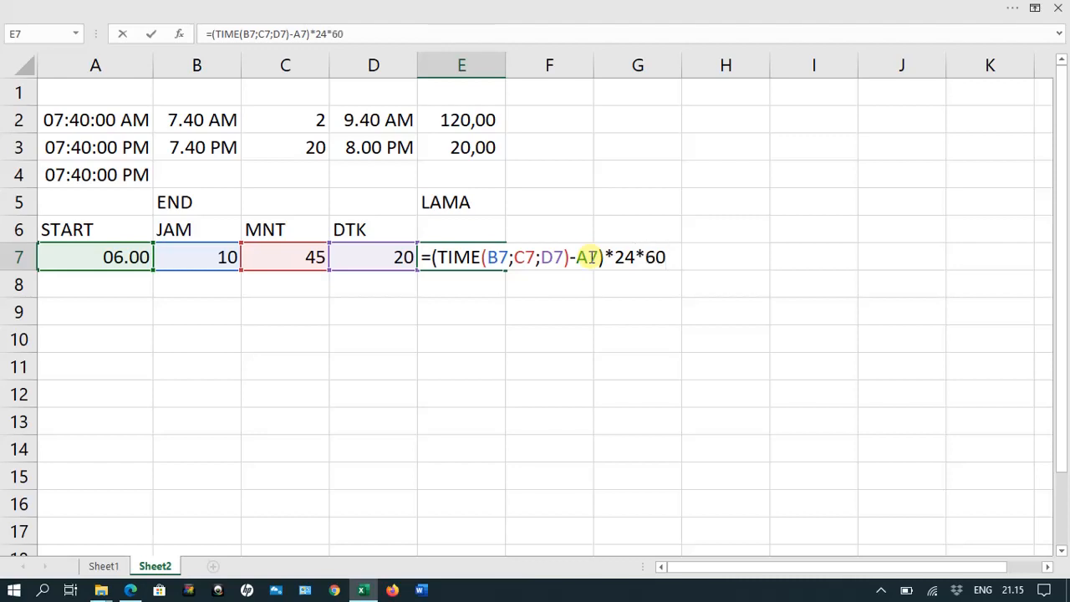
{"action": "key", "text": "Return"}
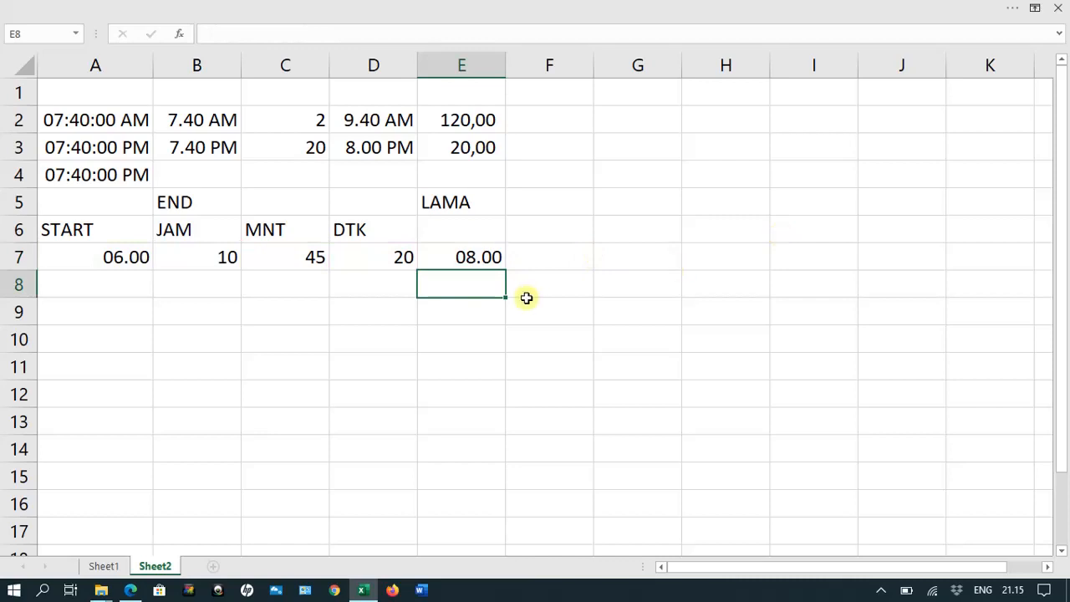
- Try the Comma Style number format on the duration in cell E7 and undo it
{"action": "left_click", "coordinate": [488, 251]}
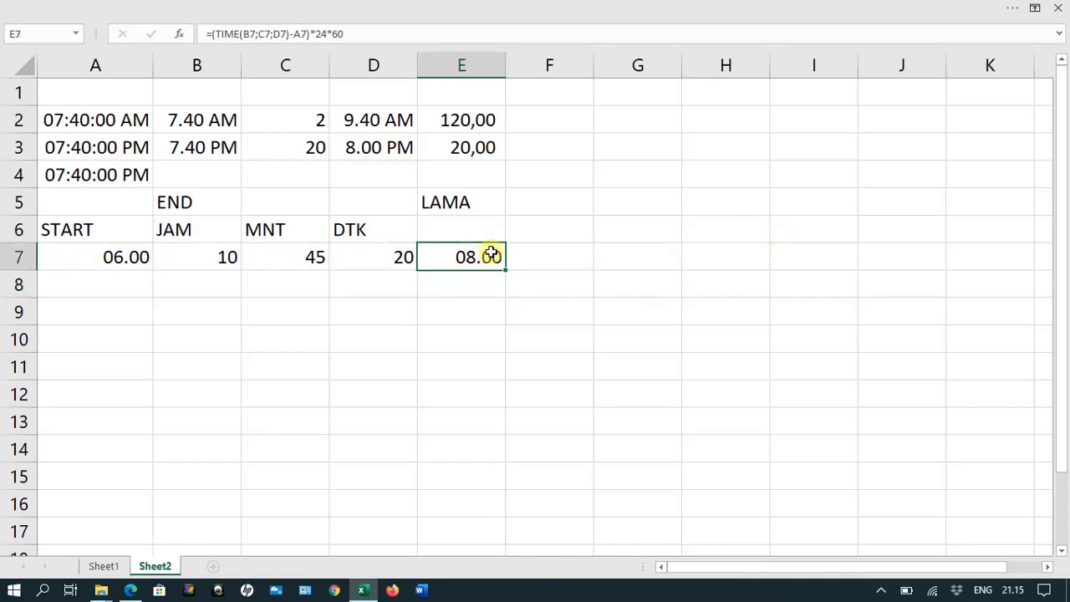
{"action": "left_click", "coordinate": [389, 5]}
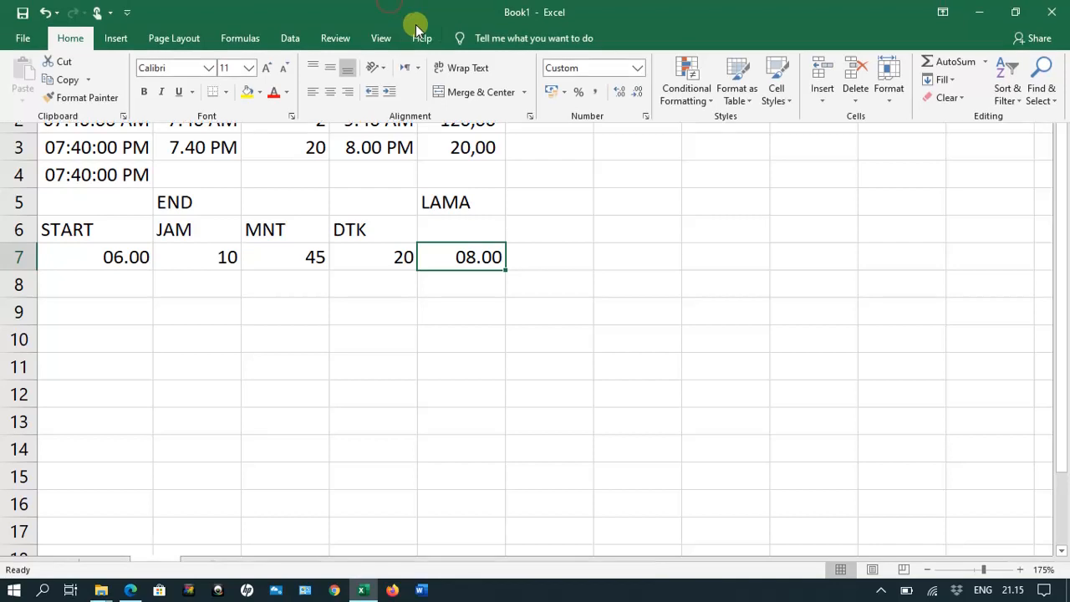
{"action": "left_click", "coordinate": [592, 91]}
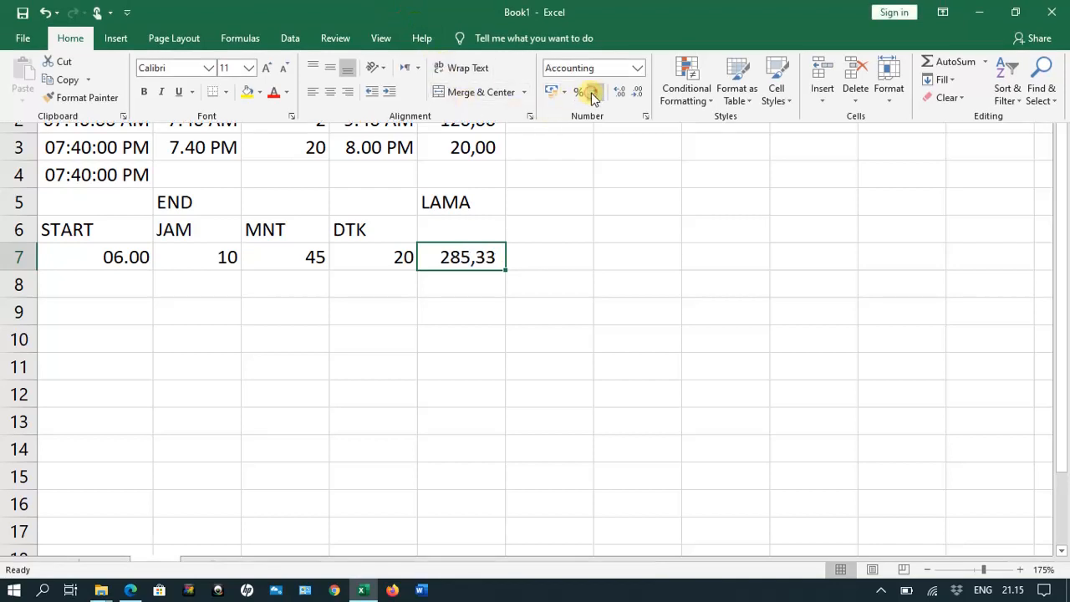
{"action": "left_click", "coordinate": [460, 259]}
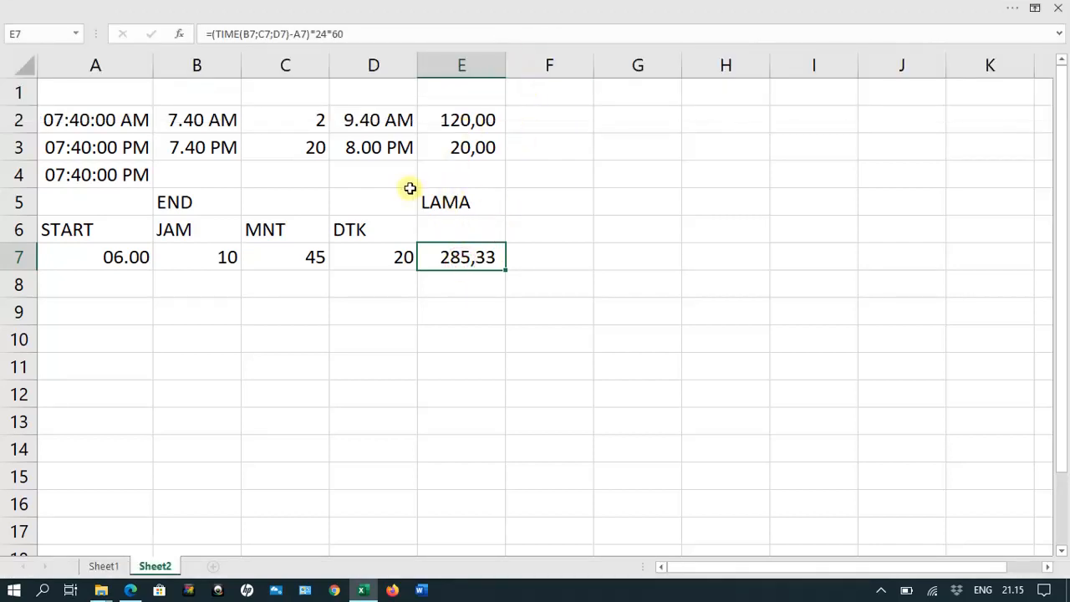
{"action": "key", "text": "ctrl+z"}
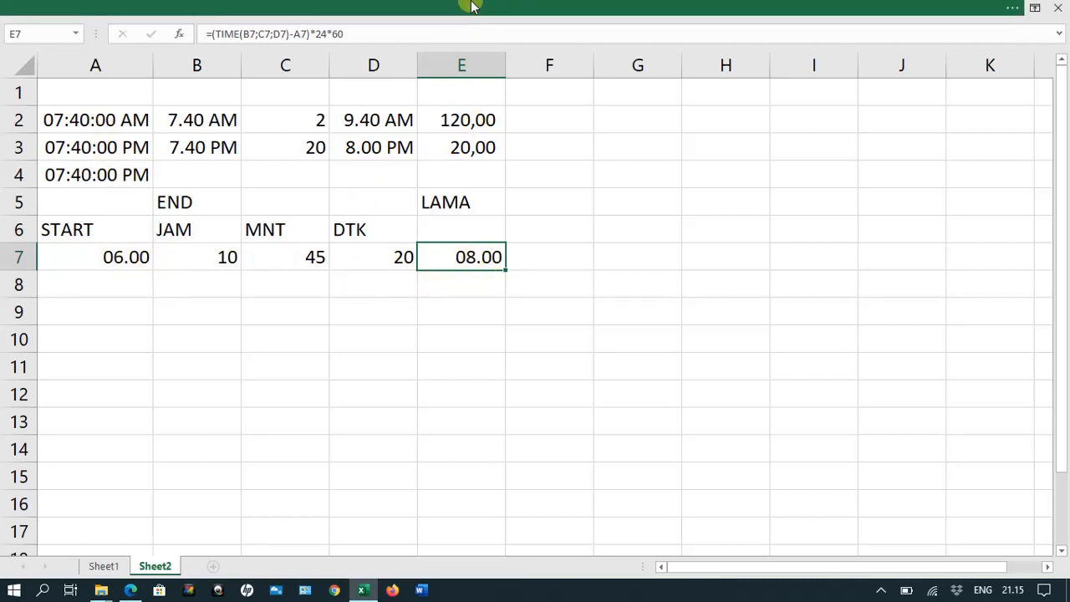
- Format the duration in cell E7 with Comma Style
{"action": "left_click", "coordinate": [470, 6]}
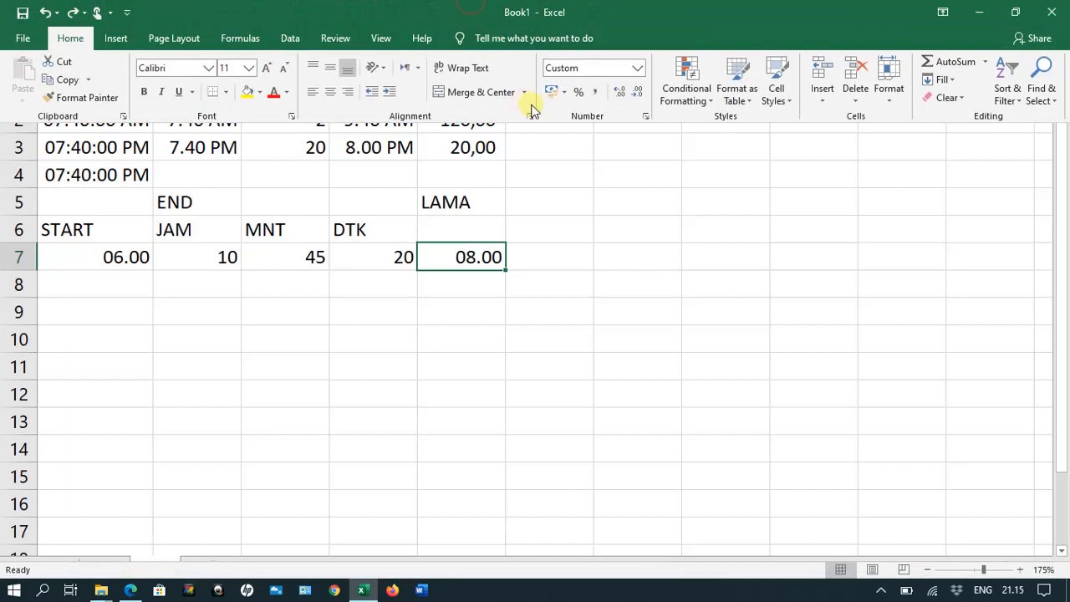
{"action": "left_click", "coordinate": [592, 92]}
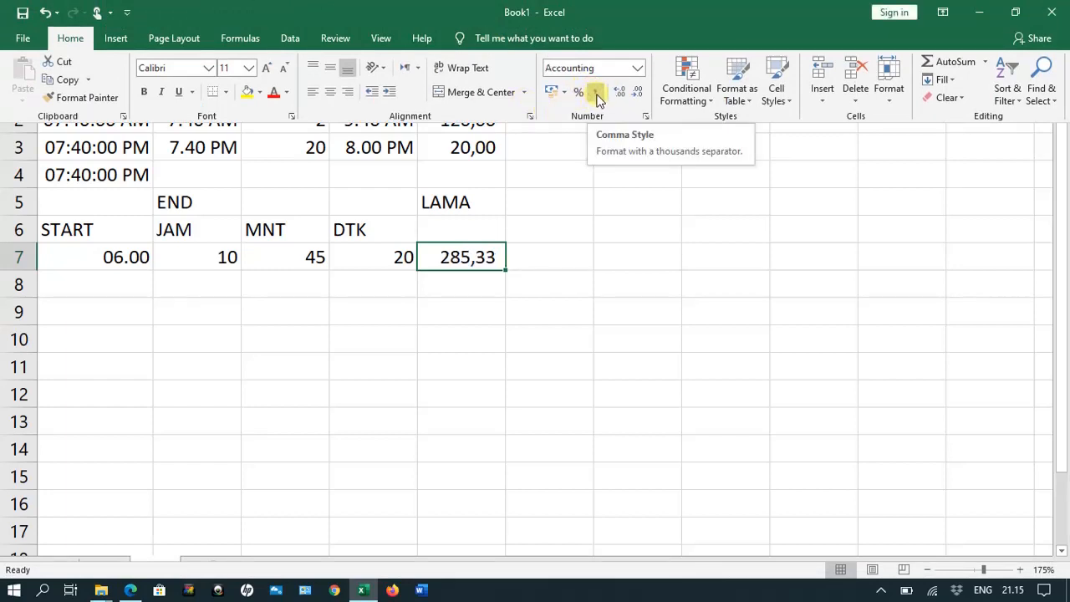
{"action": "left_click", "coordinate": [598, 92]}
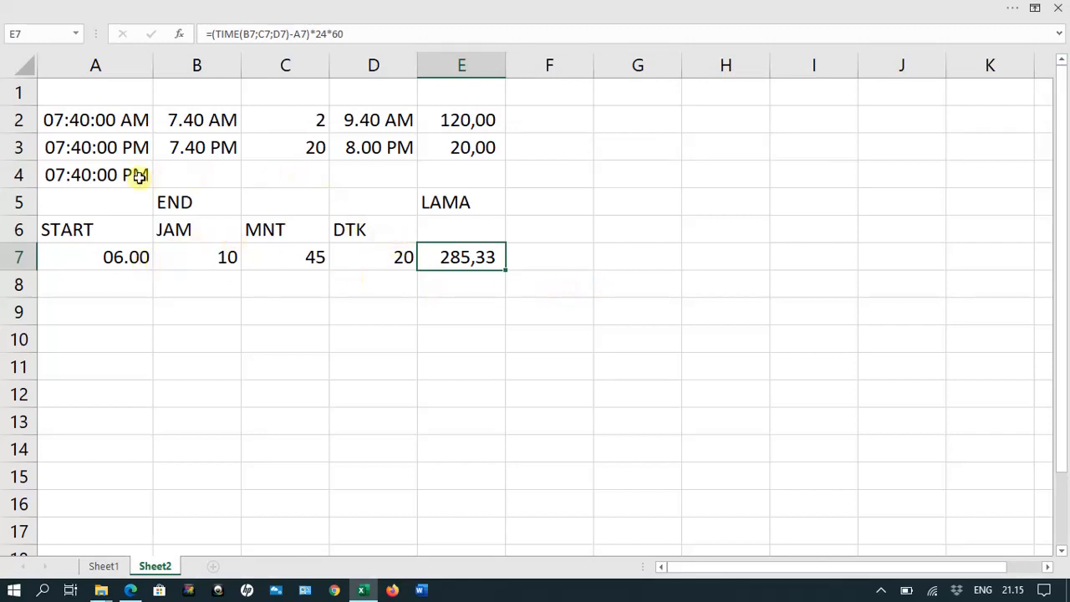
- Examine the separate hour, minute and second values of the end time in cells B7 to D7
{"action": "left_click_drag", "start_coordinate": [208, 255], "coordinate": [366, 247]}
{"action": "left_click", "coordinate": [214, 257]}
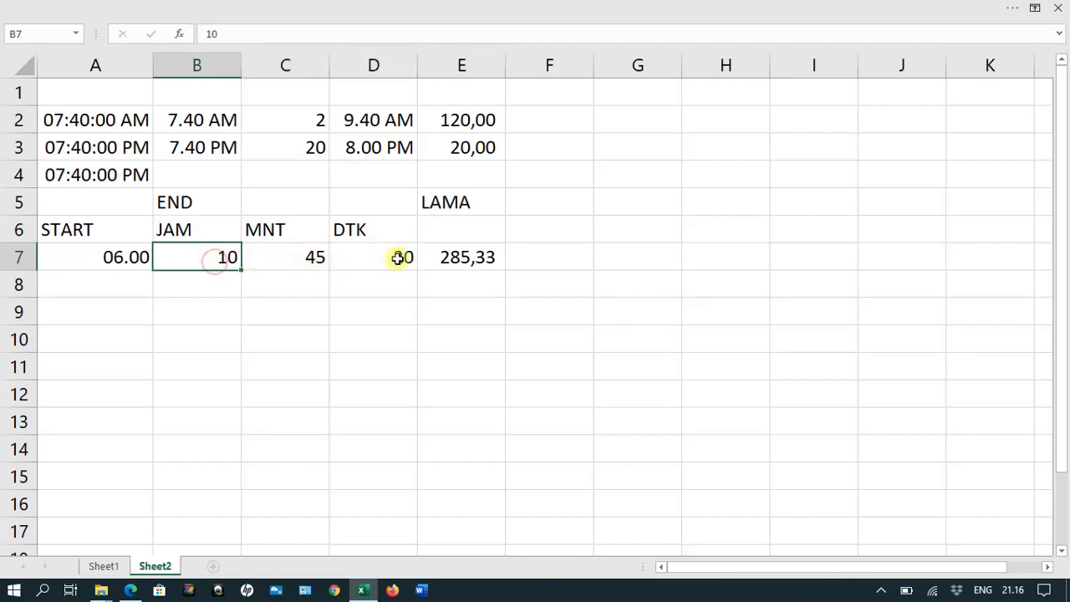
{"action": "left_click", "coordinate": [391, 257]}
{"action": "left_click", "coordinate": [306, 257]}
{"action": "left_click", "coordinate": [203, 250]}
{"action": "left_click", "coordinate": [275, 254]}
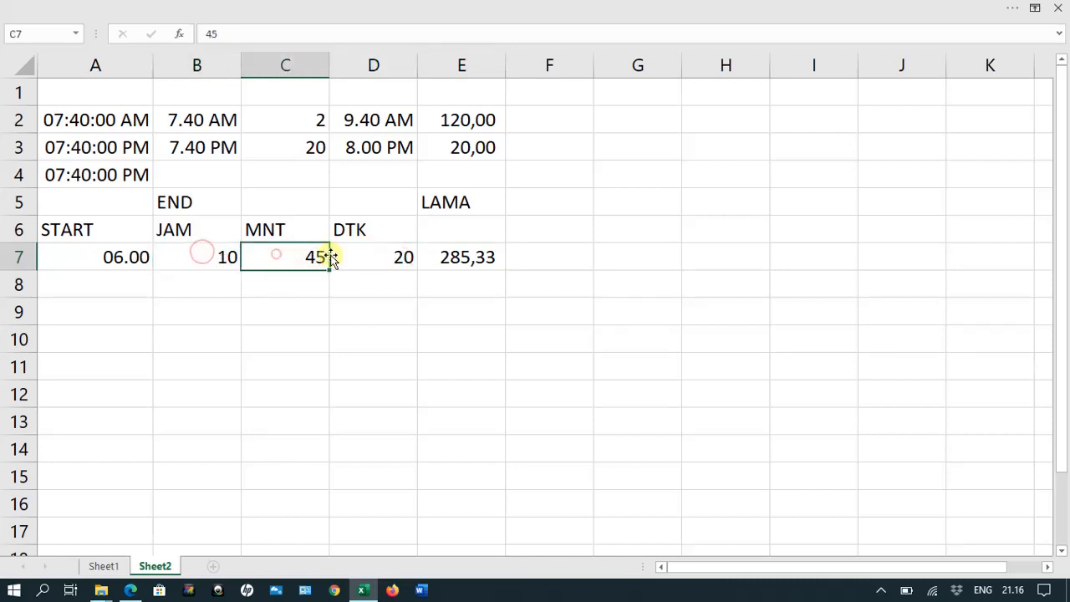
{"action": "left_click", "coordinate": [224, 254]}
{"action": "left_click", "coordinate": [277, 253]}
{"action": "left_click", "coordinate": [367, 254]}
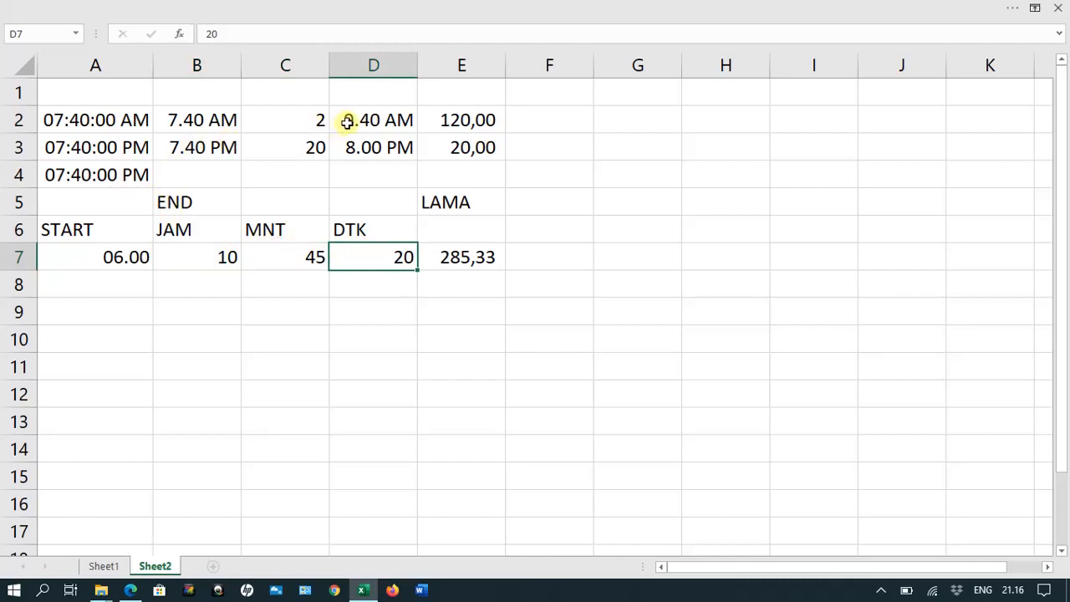
- Extract the hour of the time in D3 into cell D4 with =HOUR(D3) and check the formula
{"action": "left_click", "coordinate": [388, 119]}
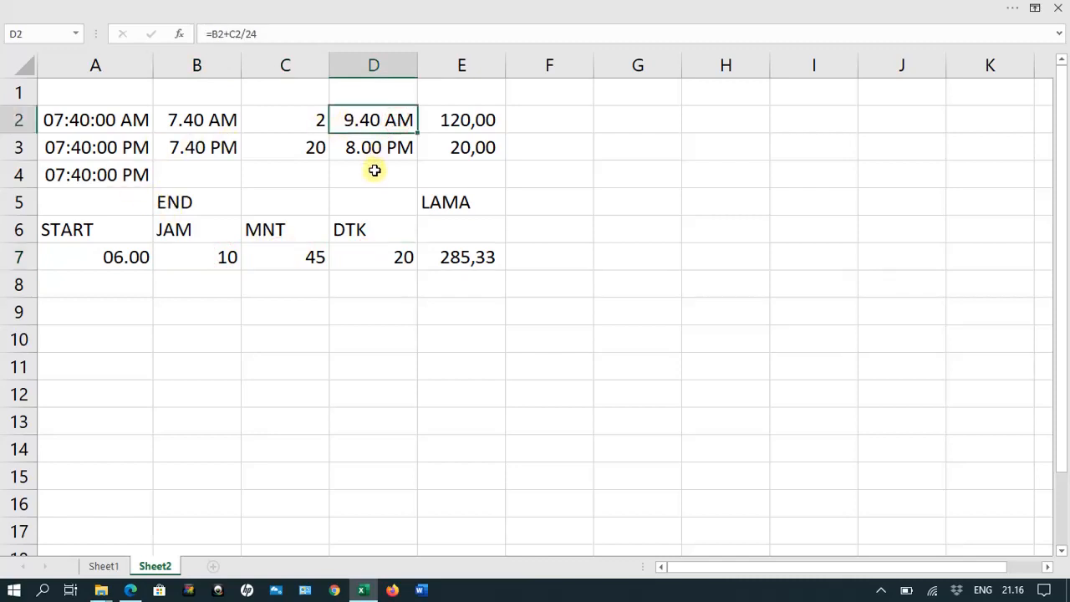
{"action": "left_click", "coordinate": [374, 170]}
{"action": "type", "text": "="}
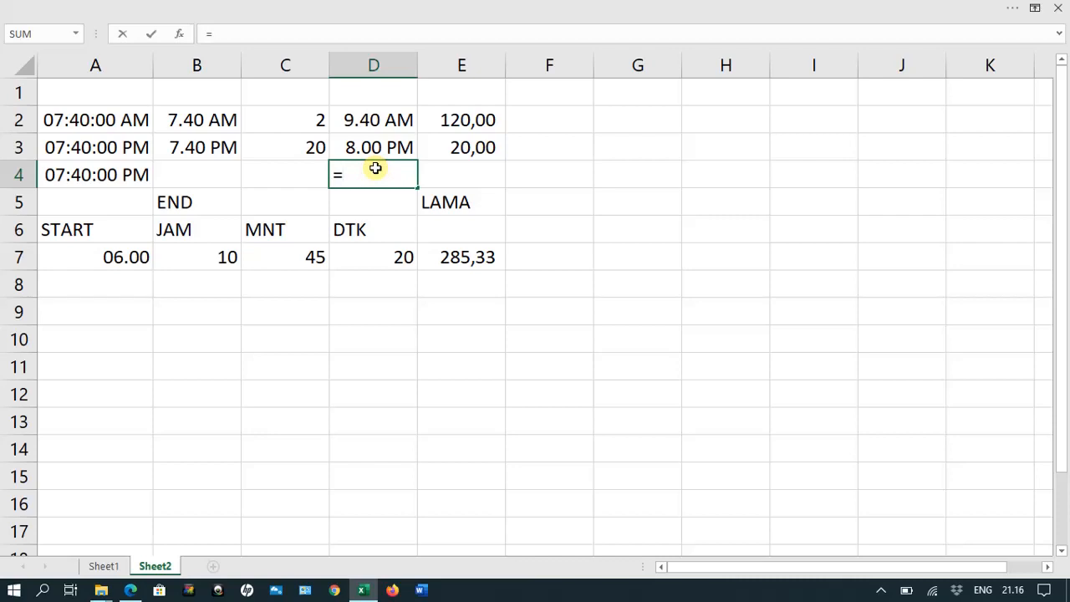
{"action": "type", "text": "HO"}
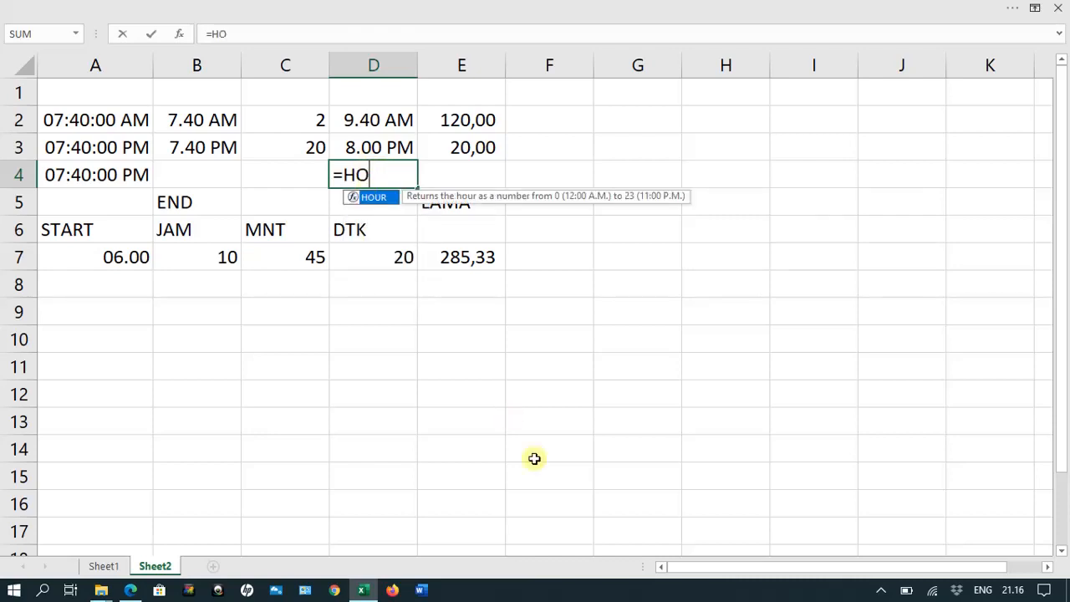
{"action": "double_click", "coordinate": [372, 194]}
{"action": "left_click", "coordinate": [366, 146]}
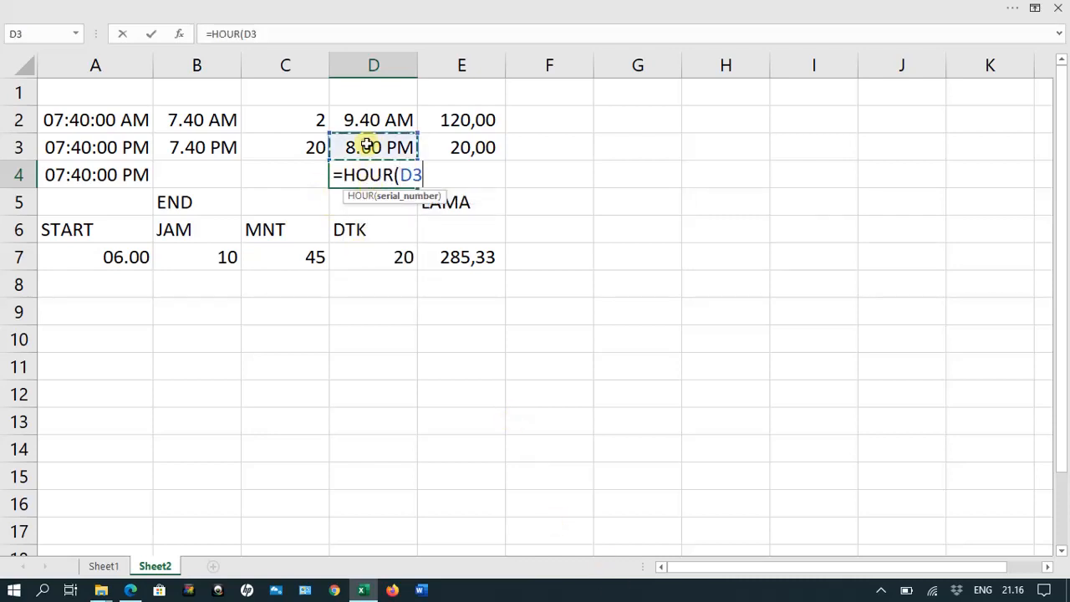
{"action": "type", "text": ")"}
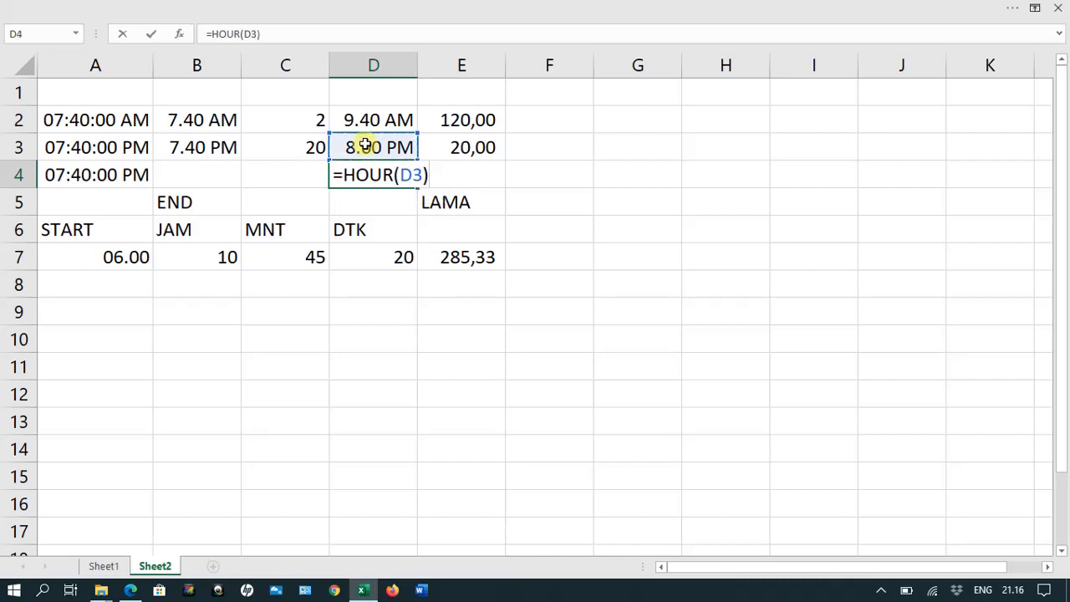
{"action": "key", "text": "Return"}
{"action": "left_click", "coordinate": [380, 177]}
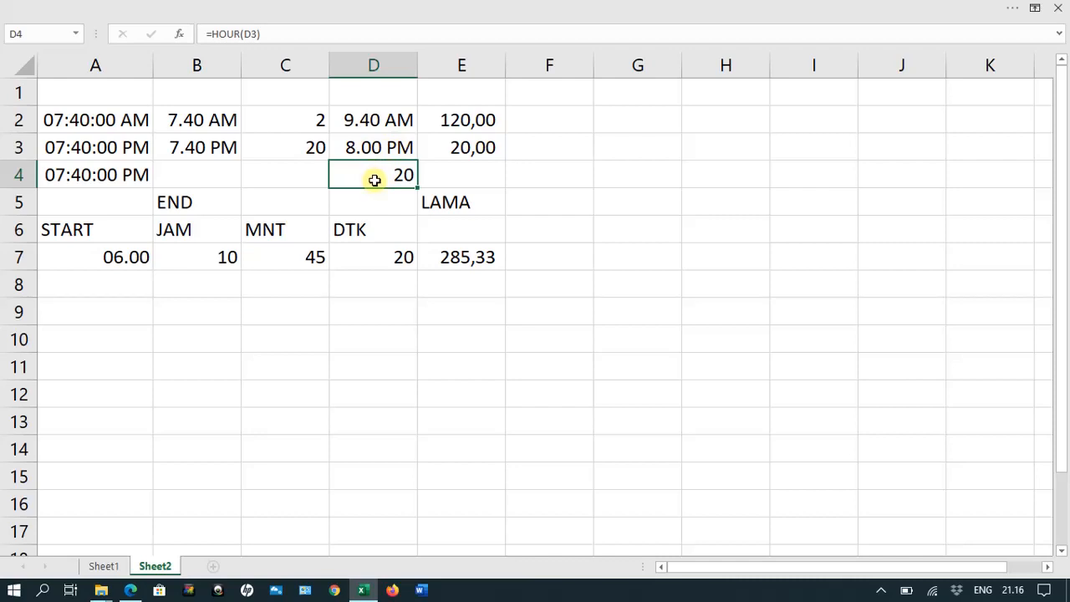
{"action": "double_click", "coordinate": [375, 180]}
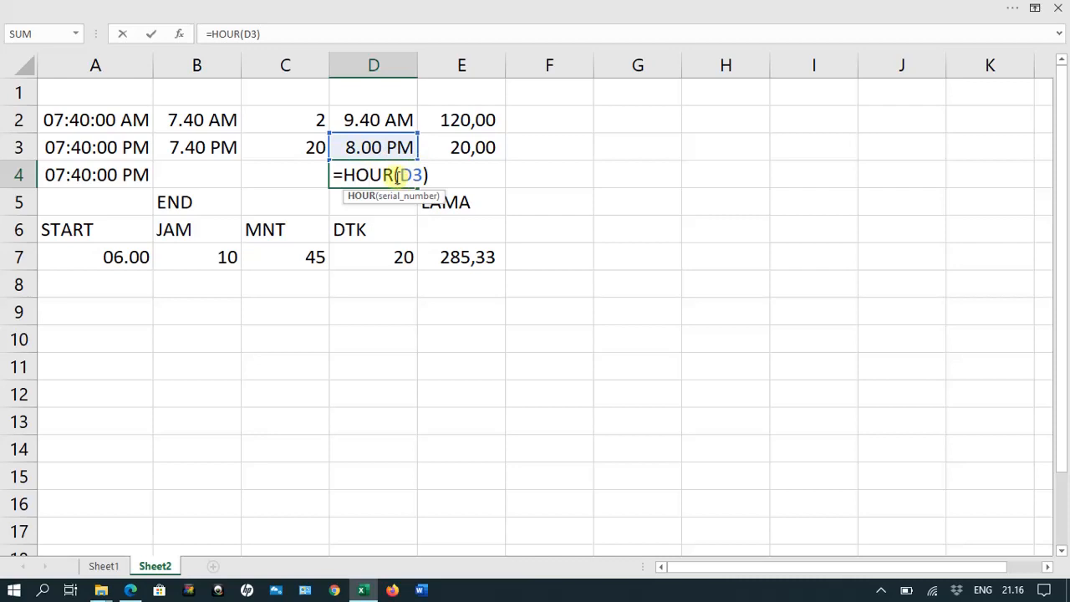
{"action": "key", "text": "Return"}
{"action": "left_click", "coordinate": [389, 174]}
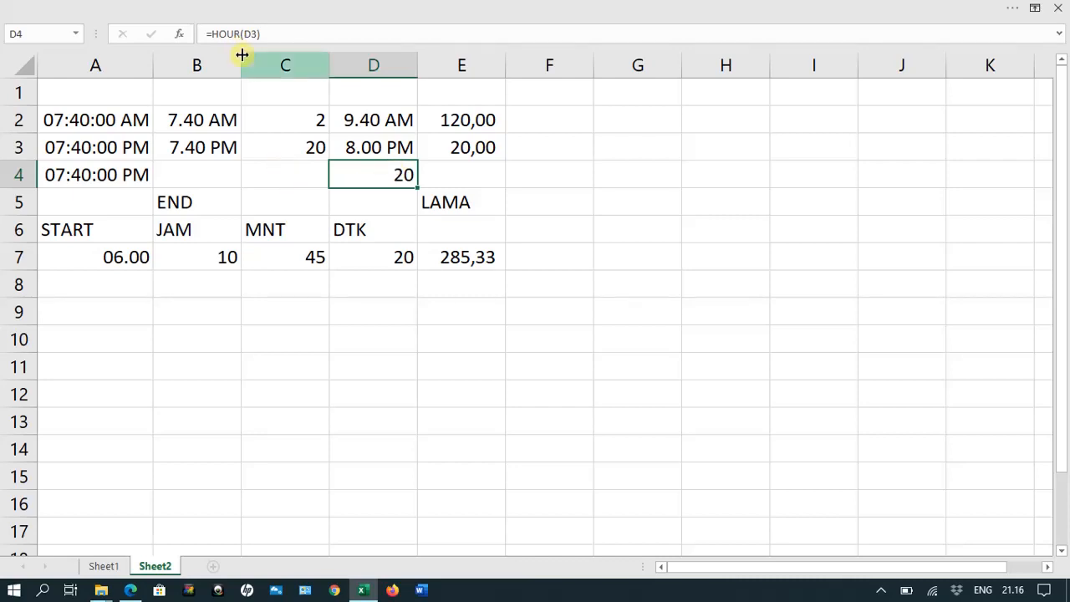
- Switch to Sheet1 and review the age calculation table, starting with the NIKAH date in cell A18
{"action": "left_click", "coordinate": [99, 566]}
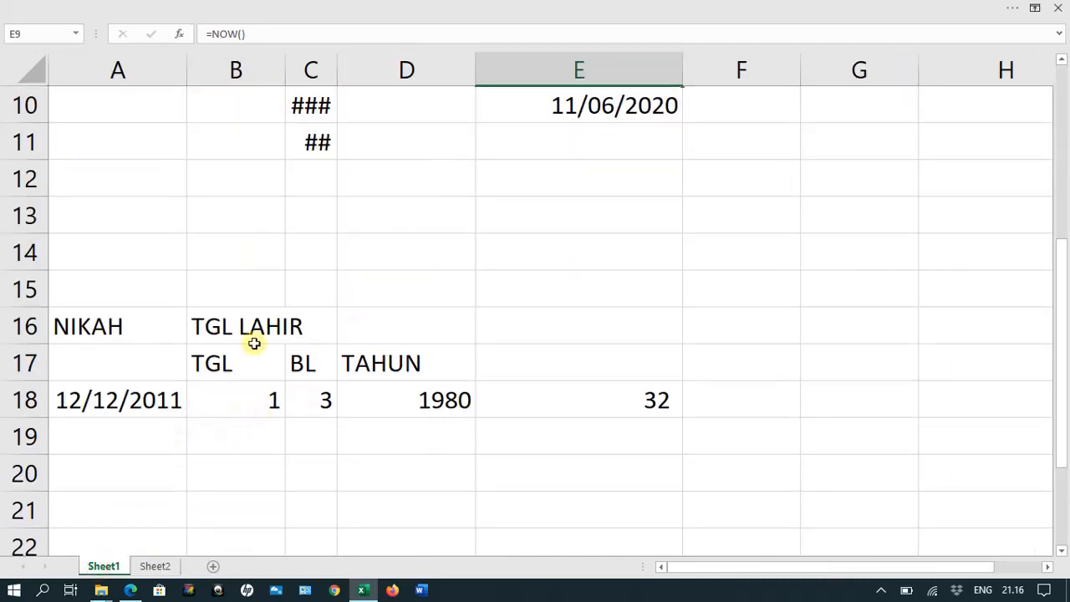
{"action": "scroll", "coordinate": [310, 267], "scroll_direction": "down", "scroll_amount": 5}
{"action": "scroll", "coordinate": [202, 256], "scroll_direction": "up", "scroll_amount": 3}
{"action": "scroll", "coordinate": [203, 256], "scroll_direction": "up", "scroll_amount": 5}
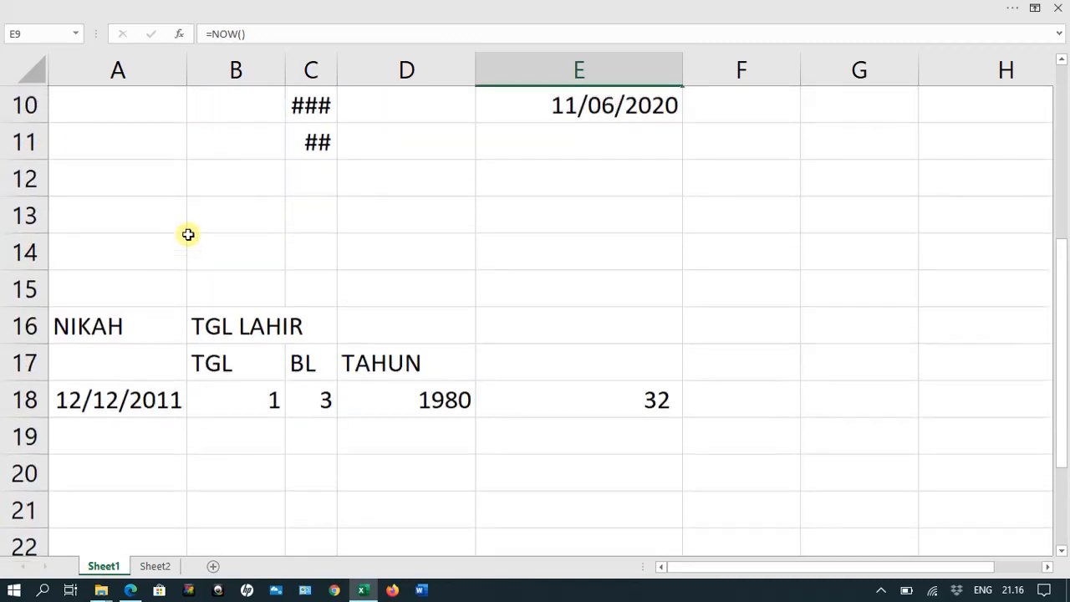
{"action": "scroll", "coordinate": [186, 234], "scroll_direction": "down", "scroll_amount": 2}
{"action": "scroll", "coordinate": [315, 245], "scroll_direction": "down", "scroll_amount": 1}
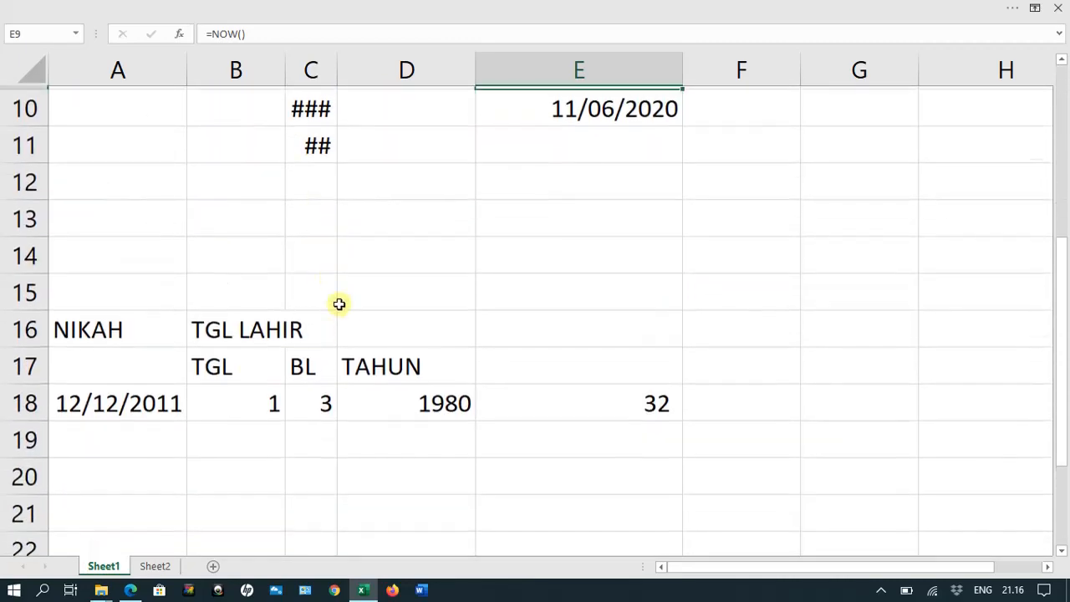
{"action": "left_click", "coordinate": [171, 404]}
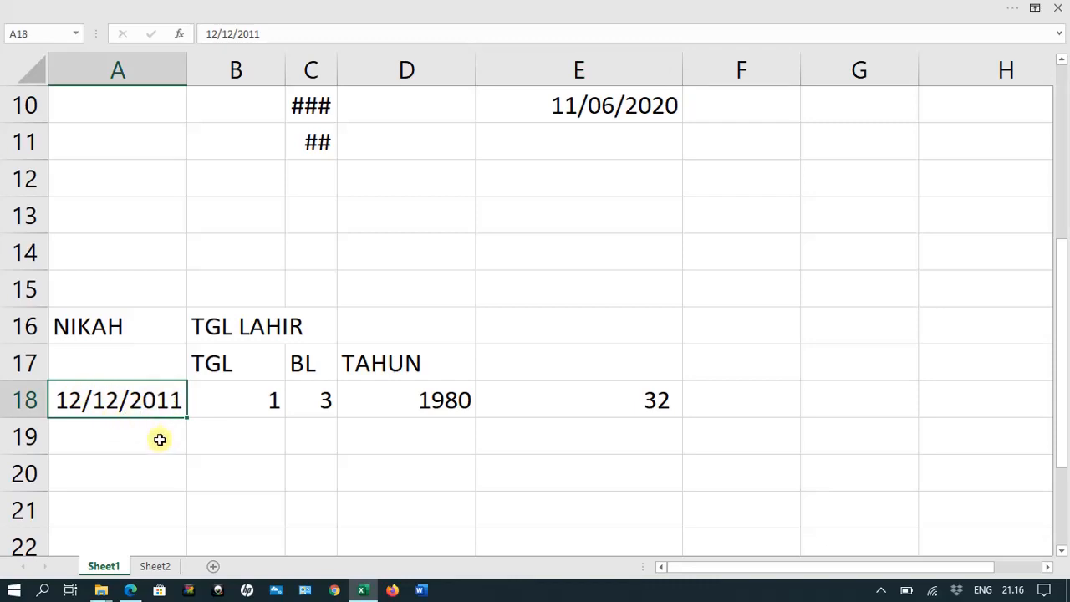
- Reference the NIKAH date in cell A19 with the formula =A18
{"action": "left_click", "coordinate": [159, 437]}
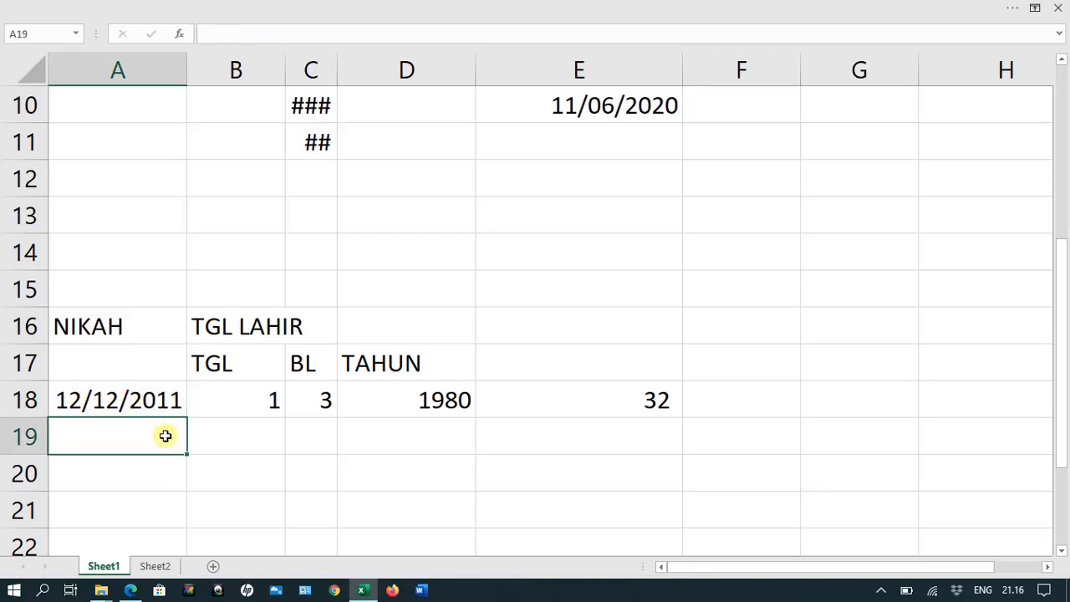
{"action": "type", "text": "="}
{"action": "left_click", "coordinate": [126, 403]}
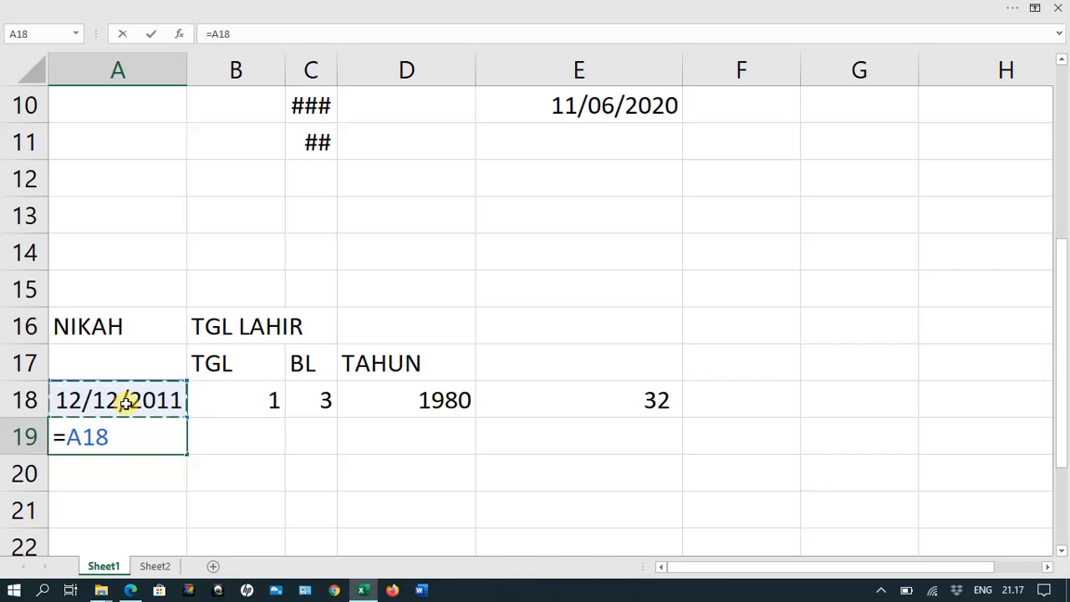
{"action": "key", "text": "Return"}
- Apply the custom number format DDDDDD to cell A19 to display the date as a day name
{"action": "left_click", "coordinate": [123, 438]}
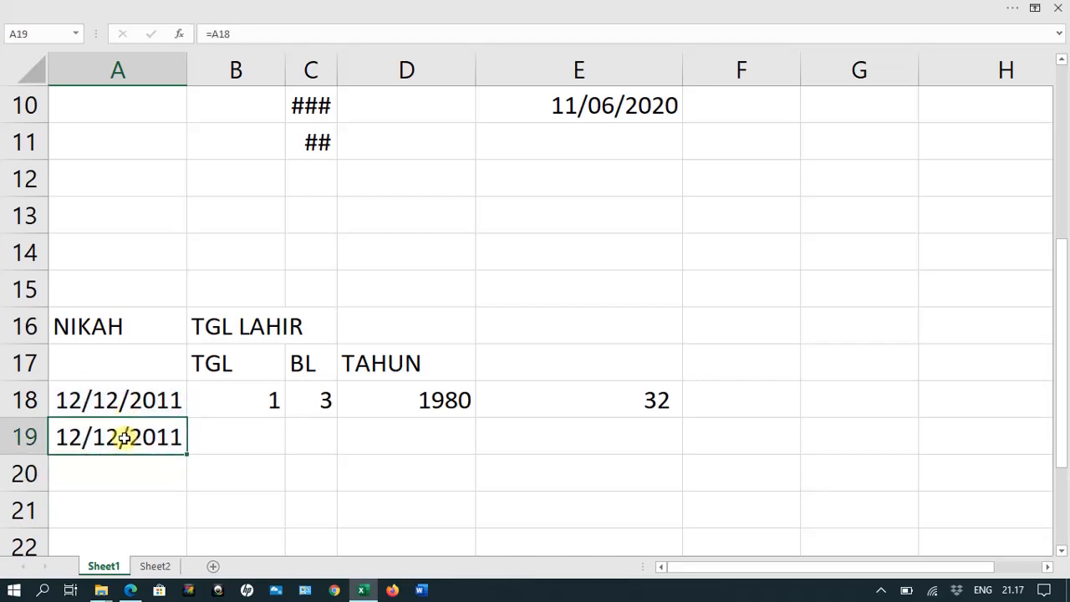
{"action": "key", "text": "ctrl+1"}
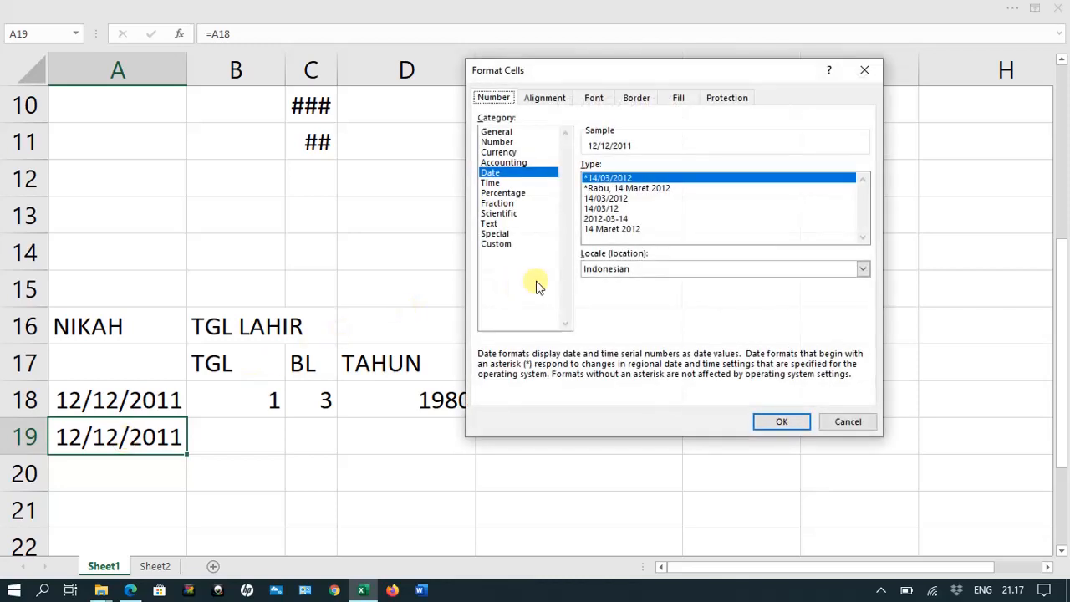
{"action": "left_click", "coordinate": [501, 243]}
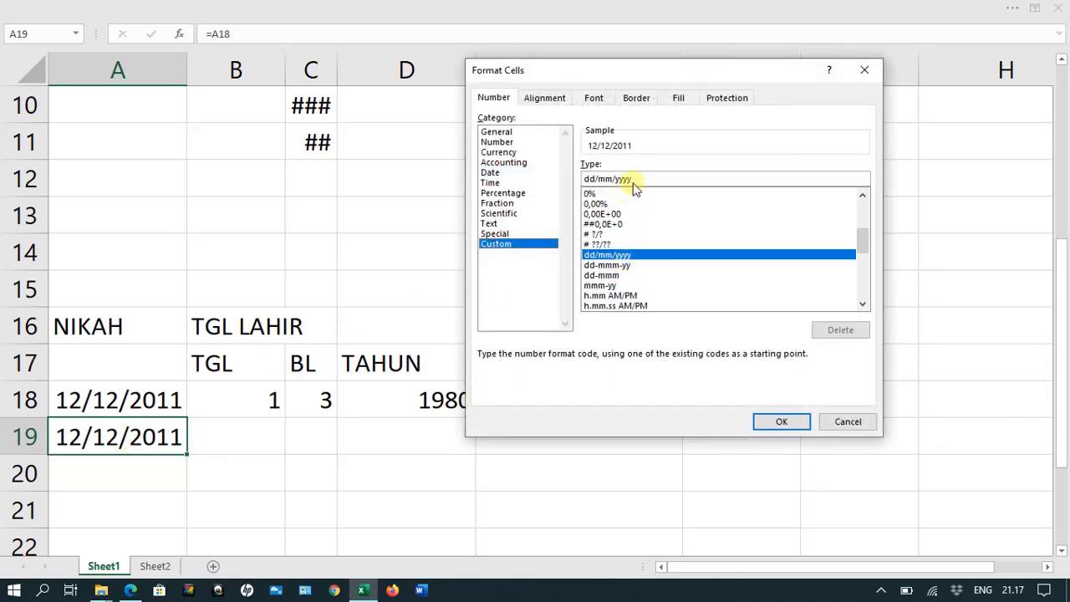
{"action": "left_click_drag", "start_coordinate": [637, 182], "coordinate": [485, 155]}
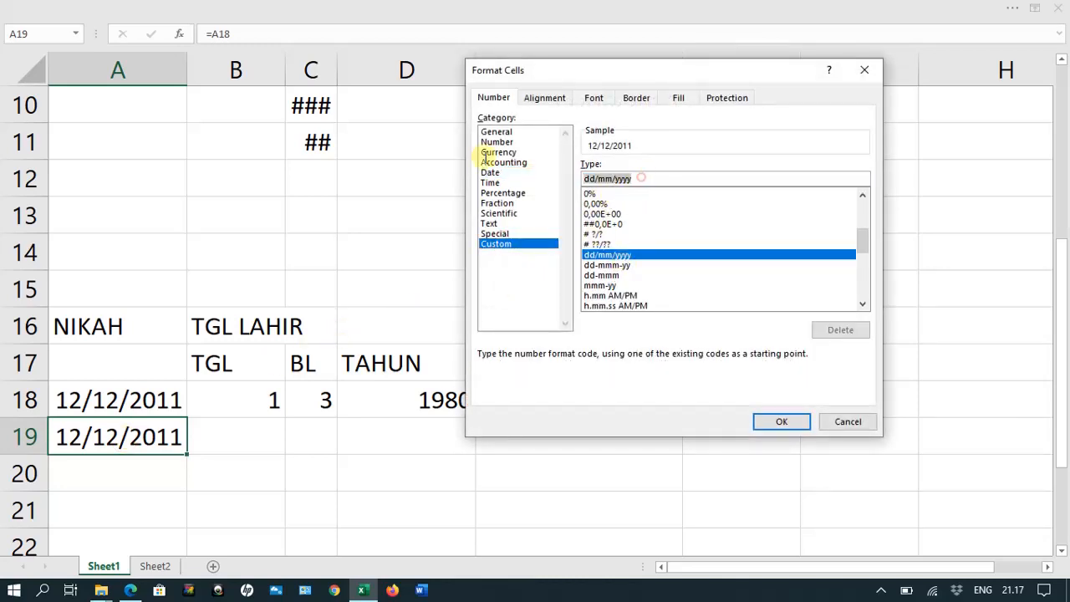
{"action": "type", "text": "DDDDDD"}
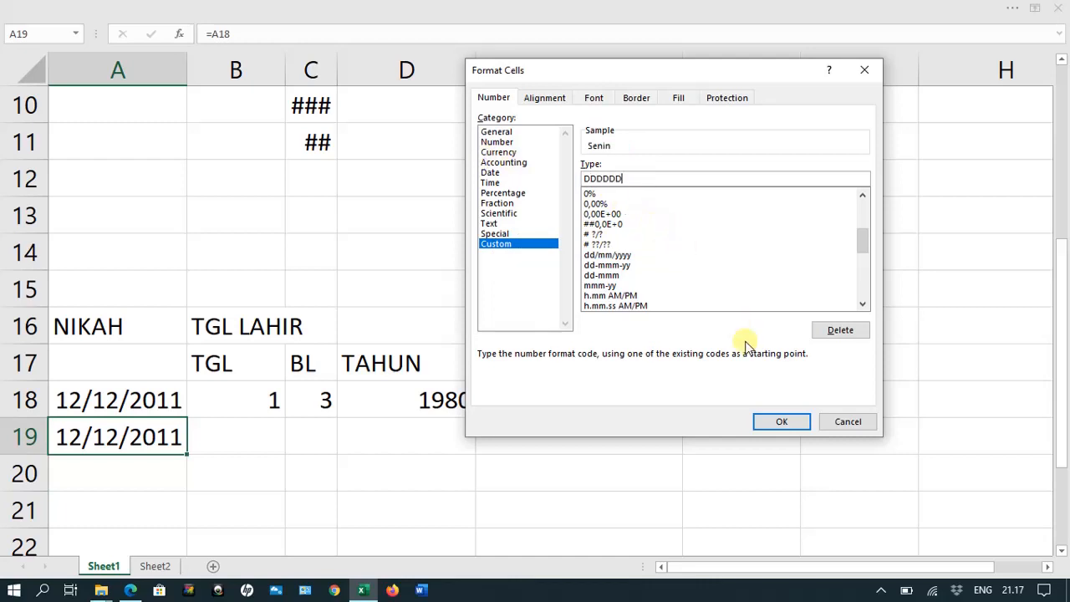
{"action": "left_click", "coordinate": [784, 422]}
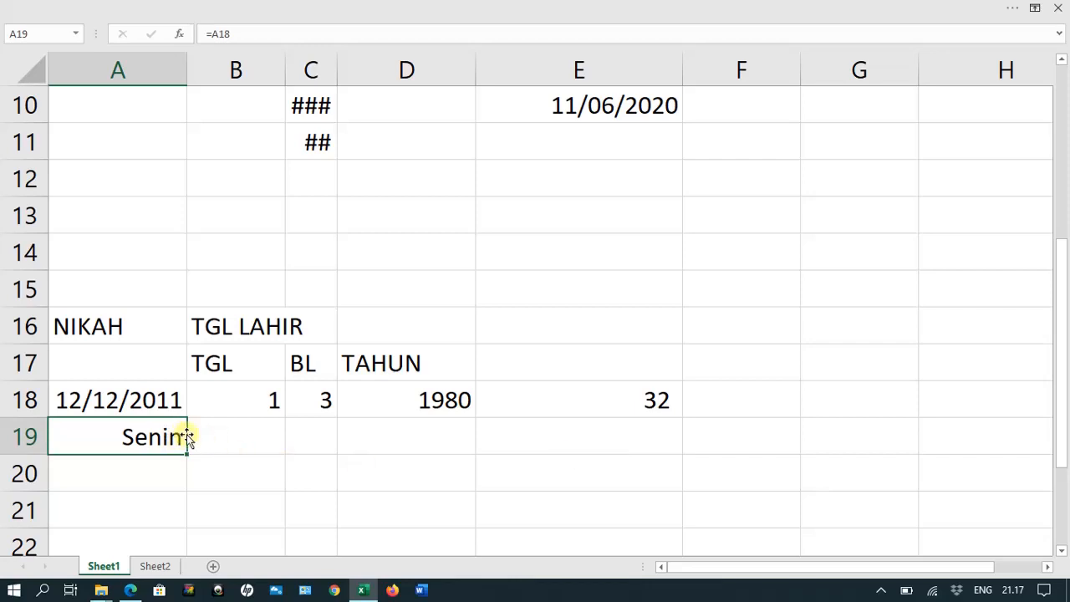
- Replace the formula in A19 with =WEEKDAY(A18) and compare it with the date in A18
{"action": "type", "text": "=WE"}
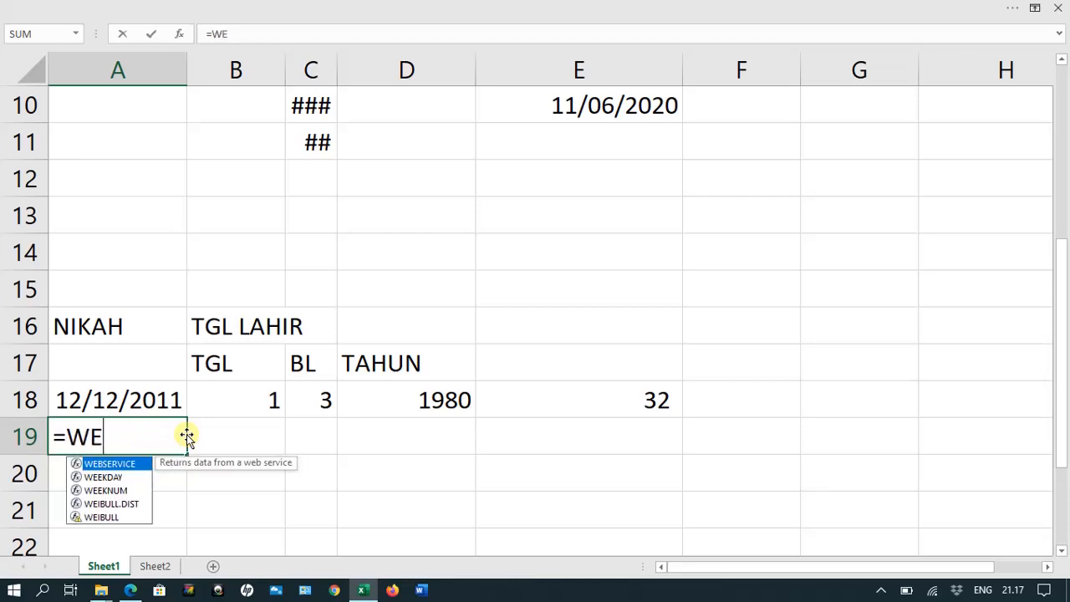
{"action": "left_click", "coordinate": [113, 477]}
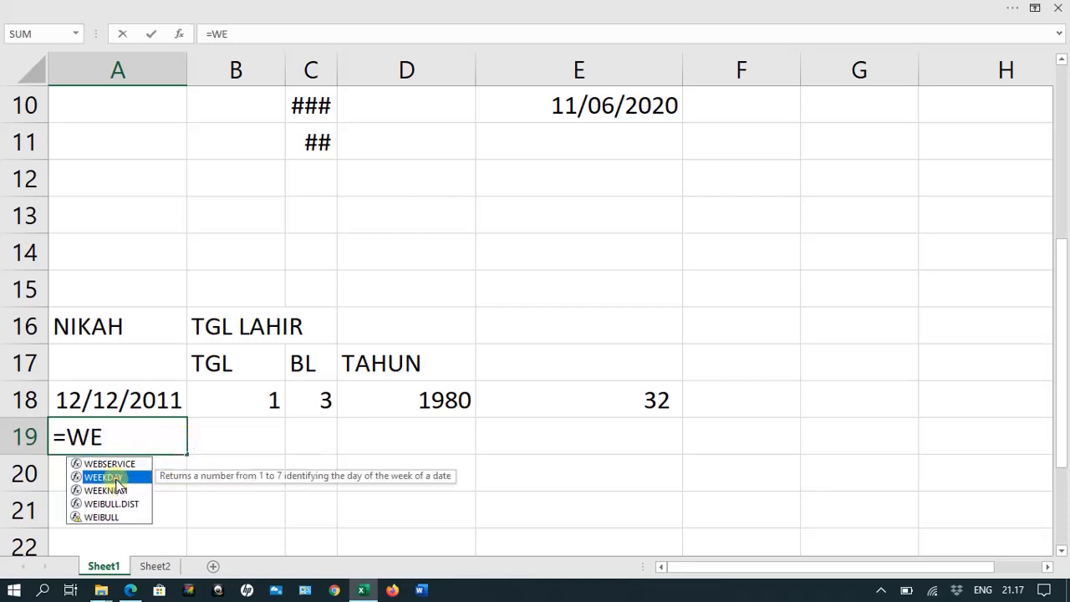
{"action": "key", "text": "Tab"}
{"action": "left_click", "coordinate": [136, 398]}
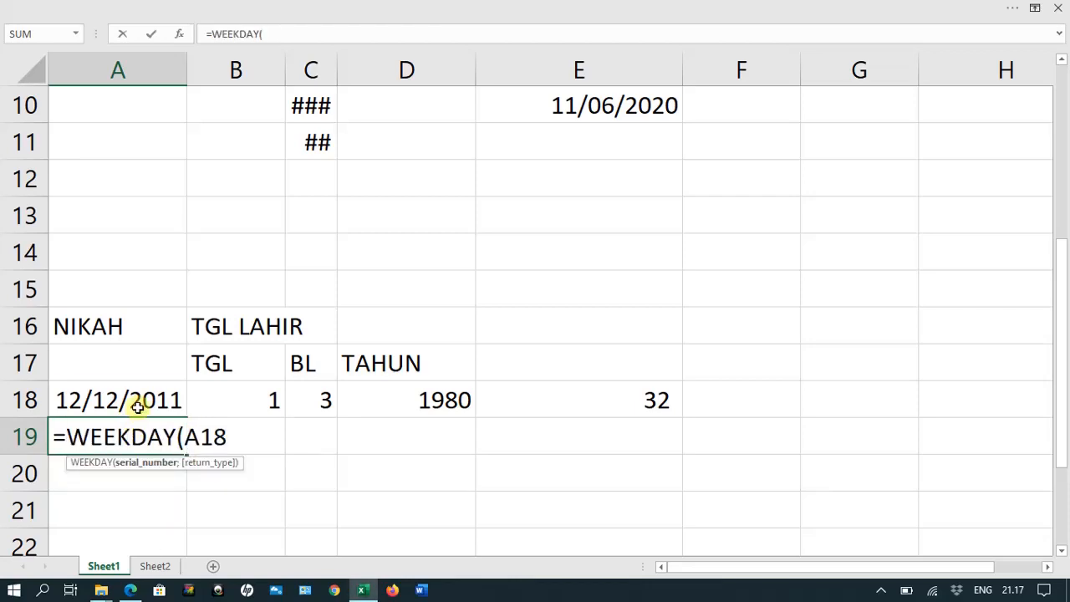
{"action": "type", "text": ")"}
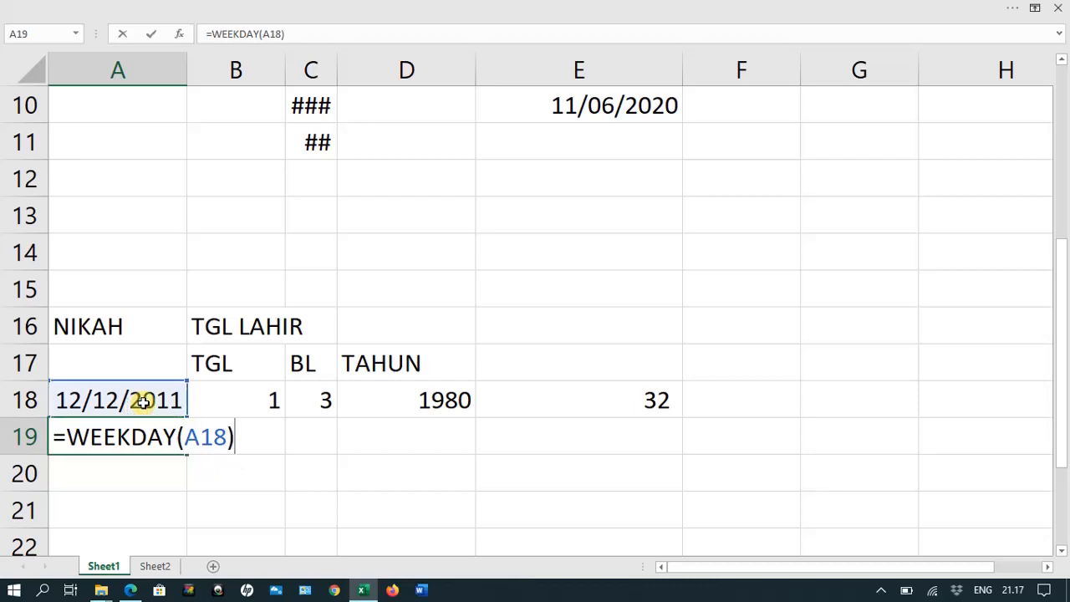
{"action": "key", "text": "Return"}
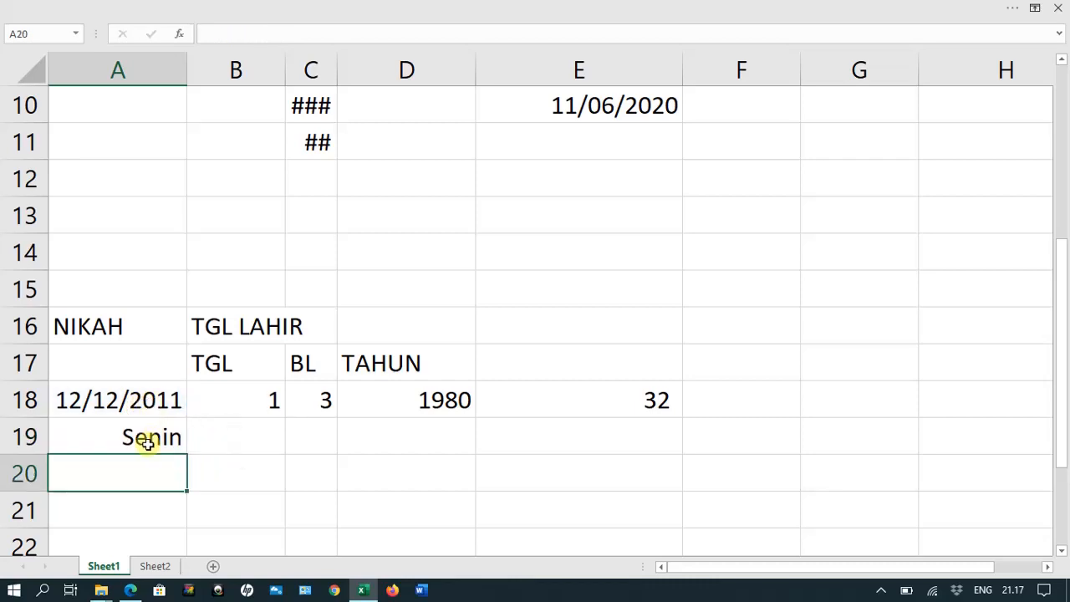
{"action": "left_click", "coordinate": [147, 444]}
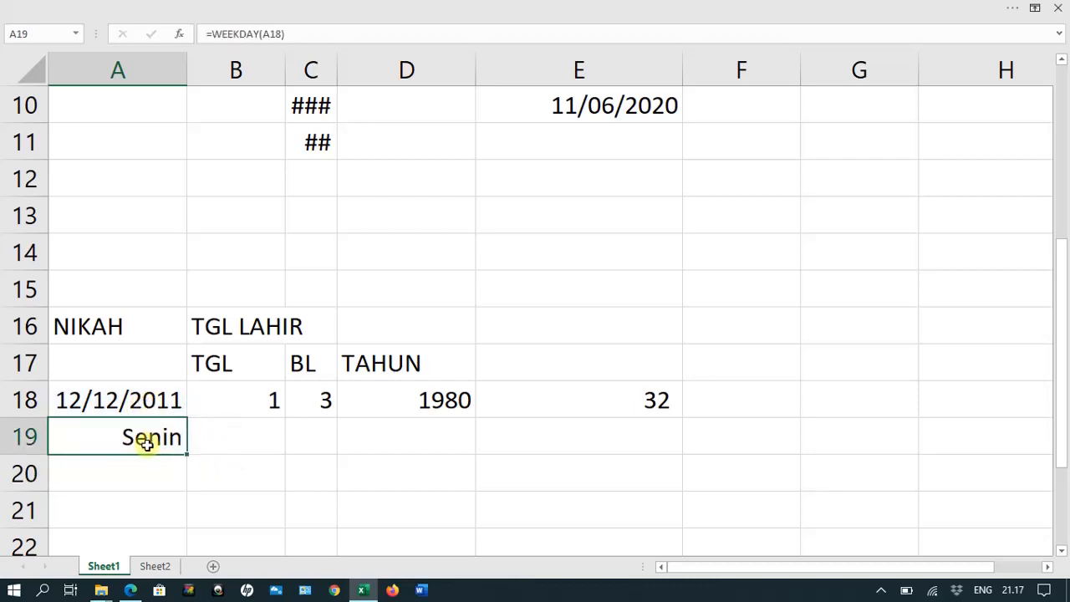
{"action": "left_click", "coordinate": [111, 390]}
{"action": "left_click", "coordinate": [156, 438]}
- Calculate the weekday of the date in E10 in cell E15 with =WEEKDAY(E10)
{"action": "left_click", "coordinate": [516, 287]}
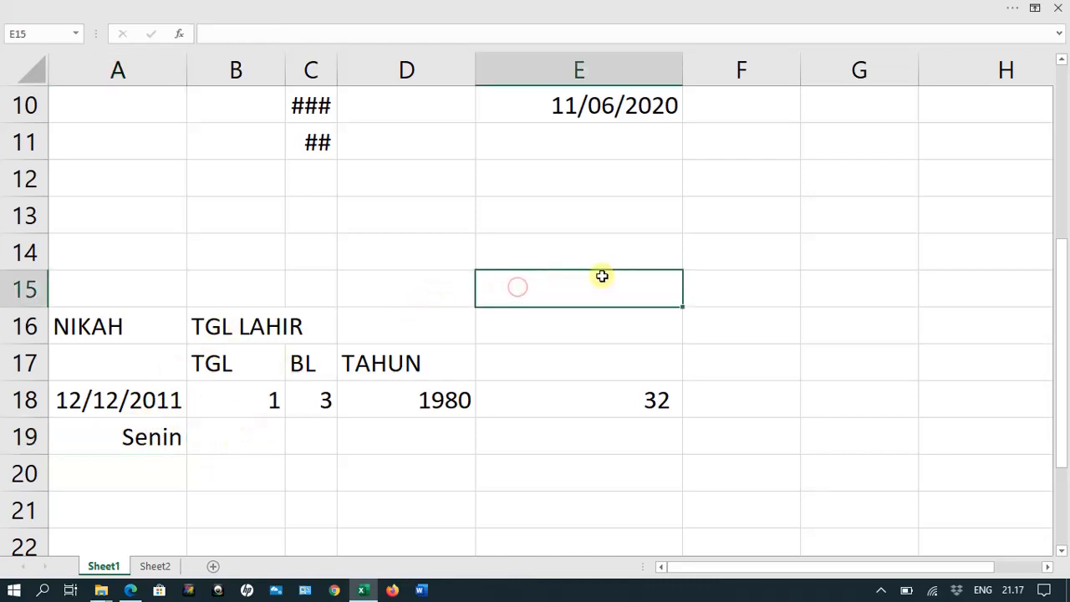
{"action": "type", "text": "=WE"}
{"action": "key", "text": "Tab"}
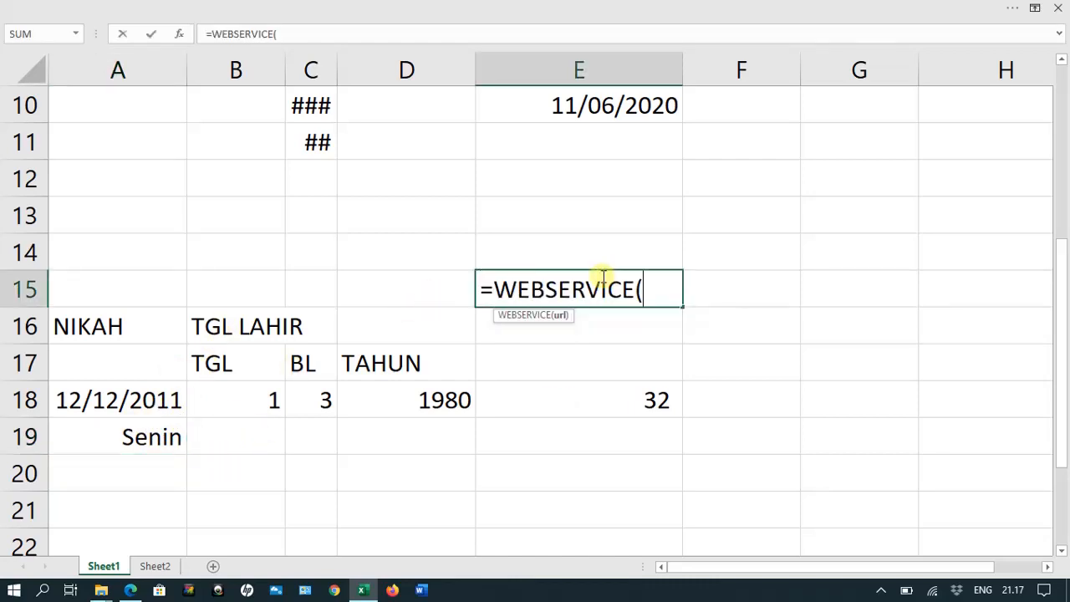
{"action": "key", "text": "BackSpace"}
{"action": "key", "text": "BackSpace"}
{"action": "key", "text": "BackSpace"}
{"action": "key", "text": "BackSpace"}
{"action": "key", "text": "BackSpace"}
{"action": "key", "text": "BackSpace"}
{"action": "key", "text": "BackSpace"}
{"action": "key", "text": "BackSpace"}
{"action": "key", "text": "BackSpace"}
{"action": "key", "text": "BackSpace"}
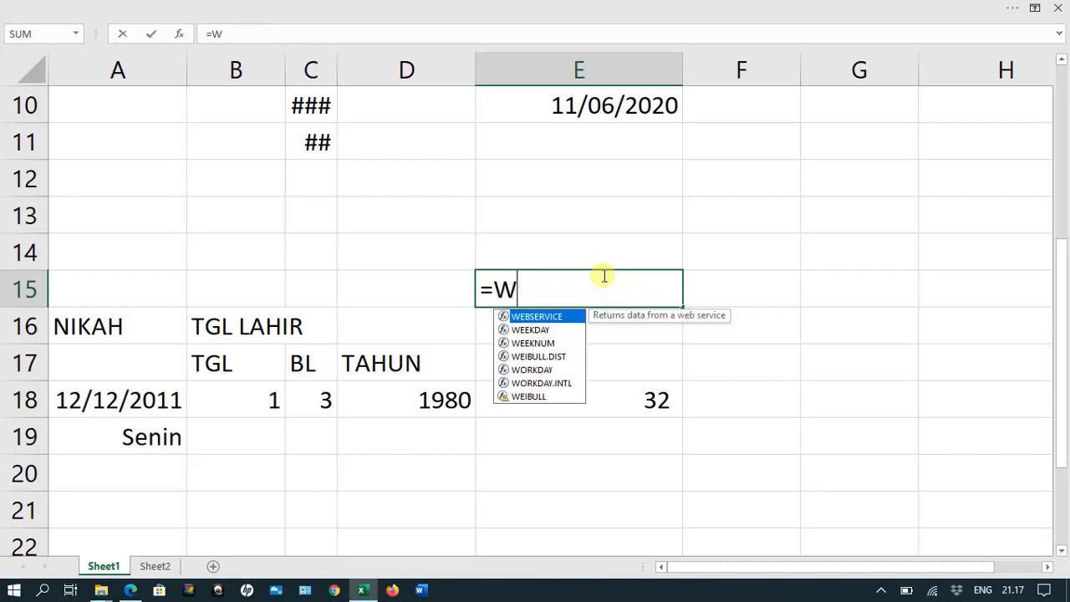
{"action": "type", "text": "EEK"}
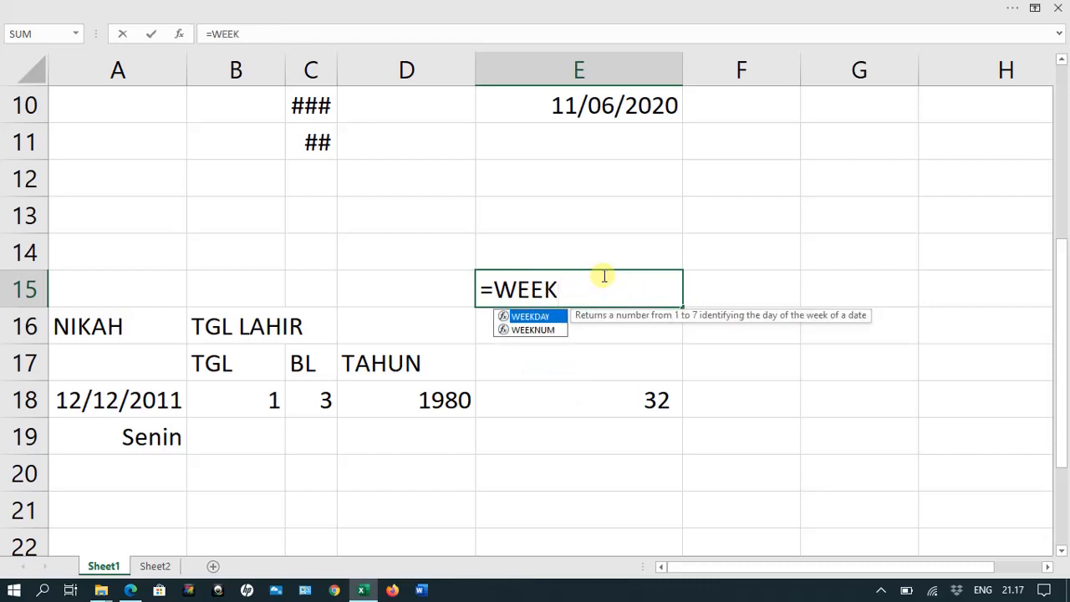
{"action": "key", "text": "Tab"}
{"action": "left_click", "coordinate": [603, 107]}
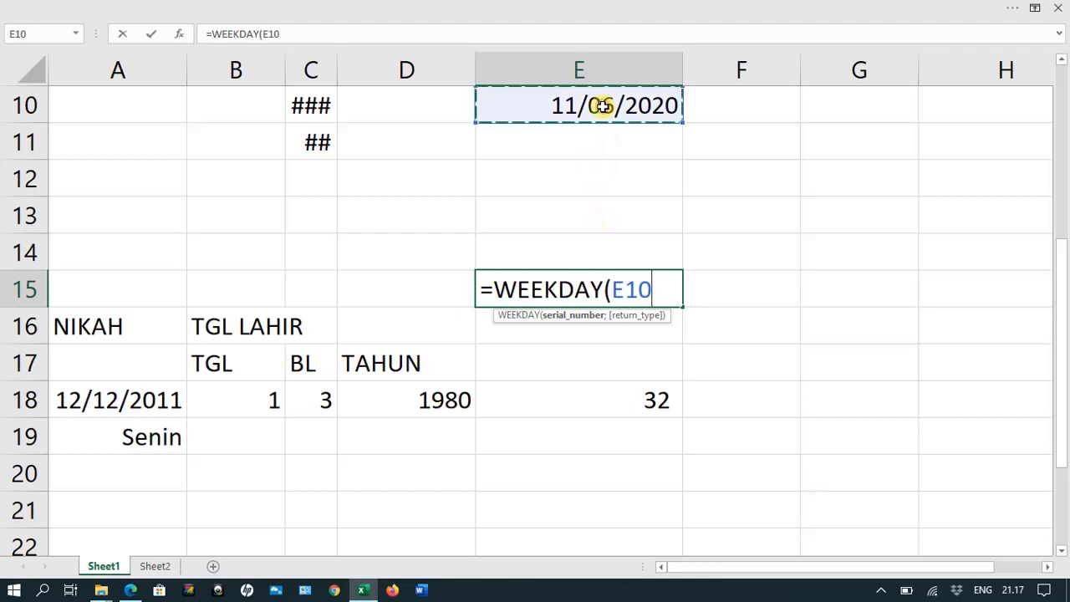
{"action": "type", "text": ")"}
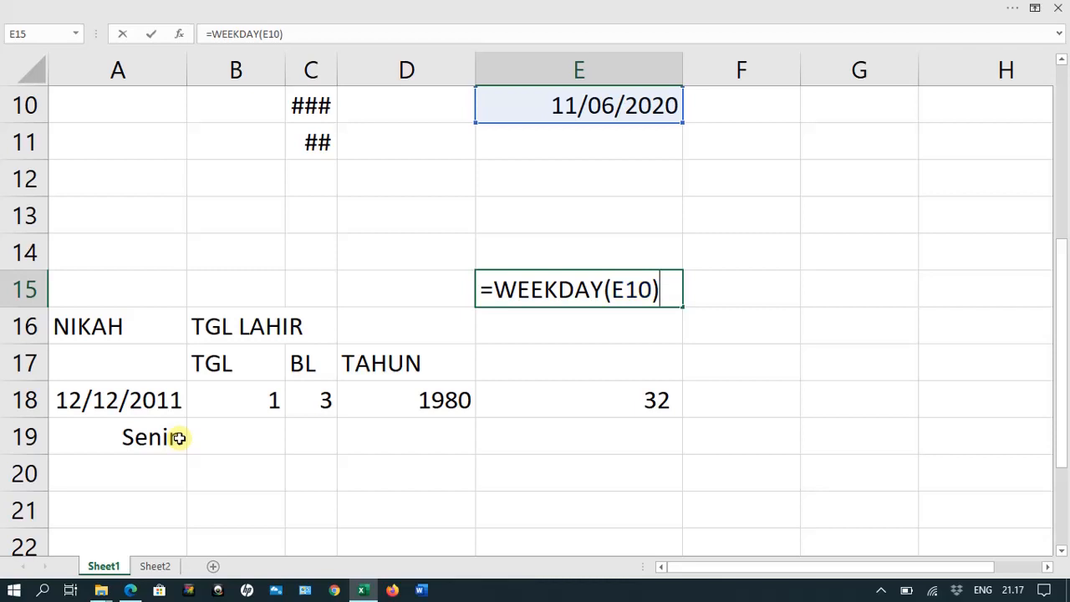
{"action": "key", "text": "Return"}
- Apply the custom number format DDDD to cell E15 to display the weekday as a day name
{"action": "left_click", "coordinate": [627, 295]}
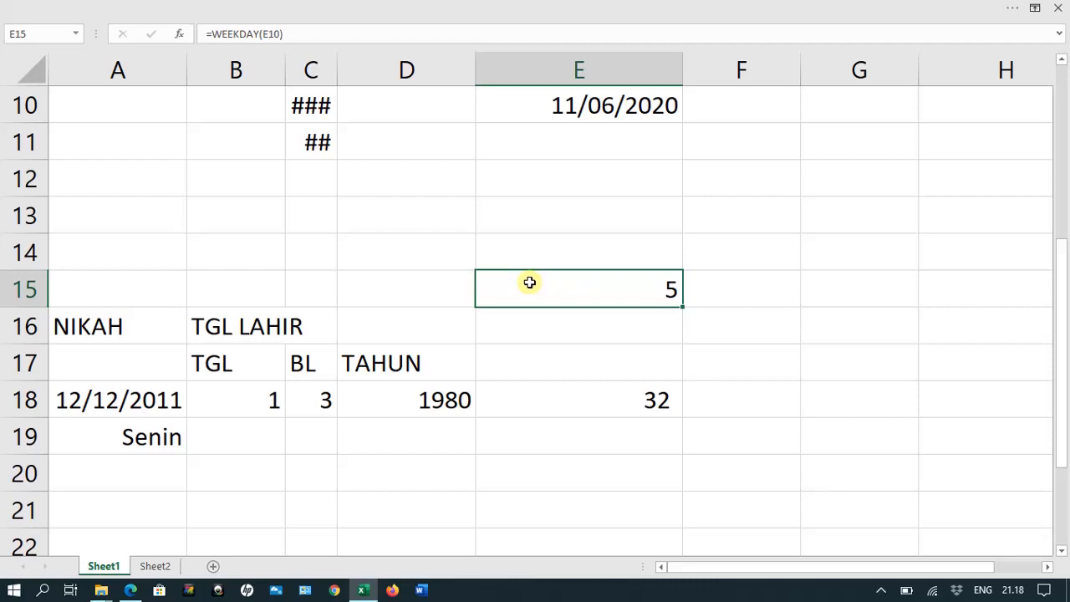
{"action": "left_click", "coordinate": [529, 283]}
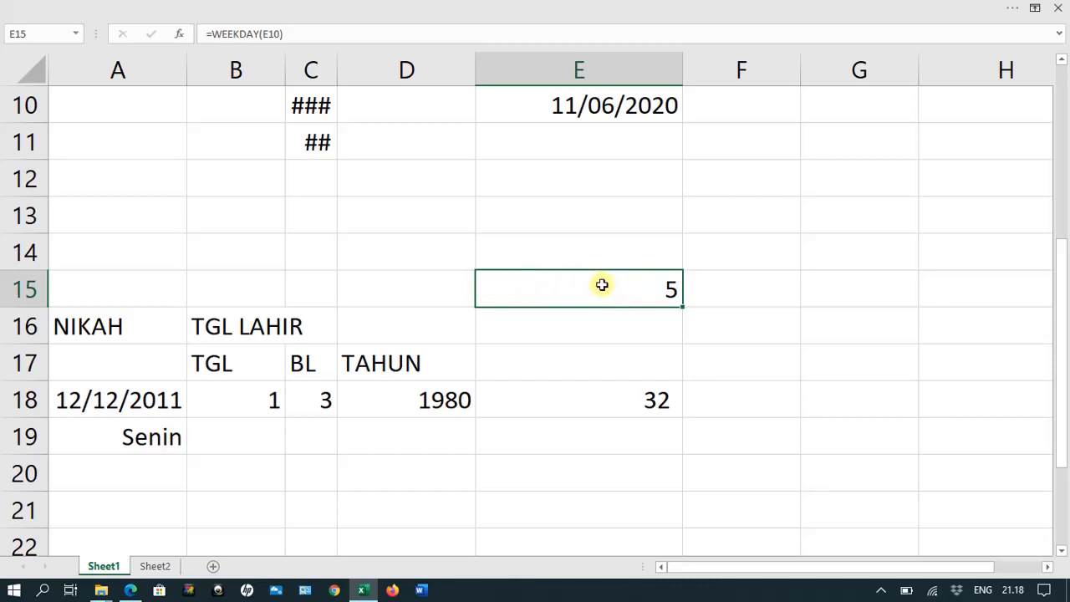
{"action": "key", "text": "ctrl+1"}
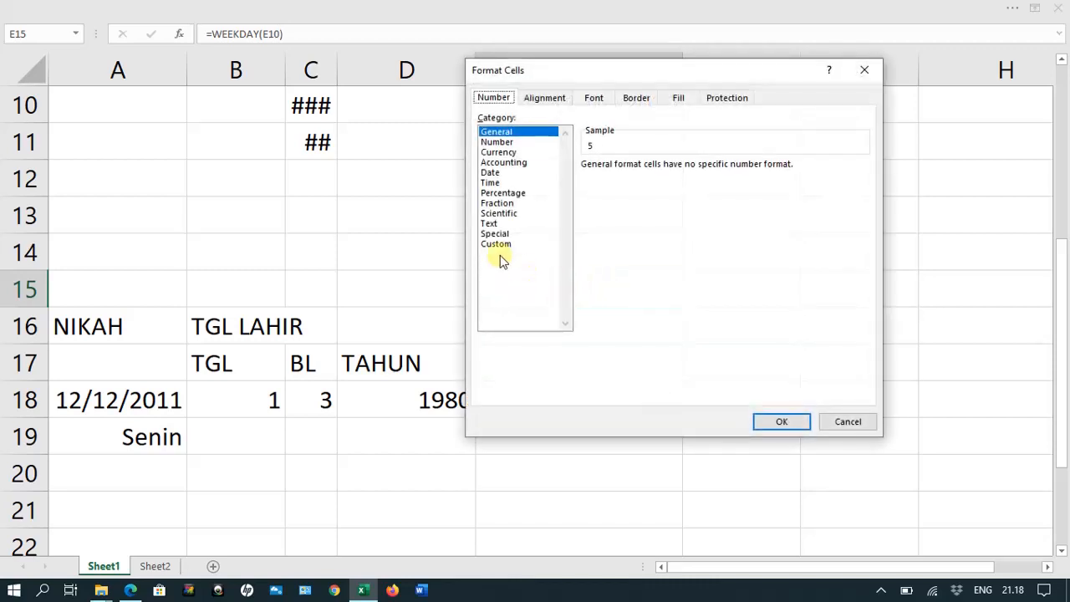
{"action": "left_click", "coordinate": [502, 243]}
{"action": "left_click", "coordinate": [604, 204]}
{"action": "double_click", "coordinate": [597, 178]}
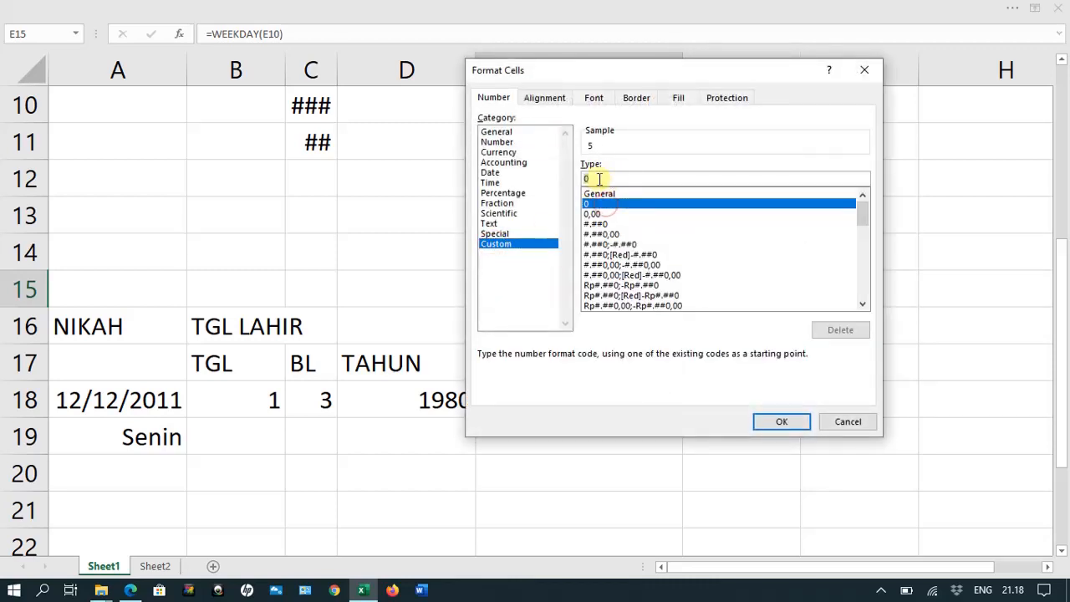
{"action": "type", "text": "DDDD"}
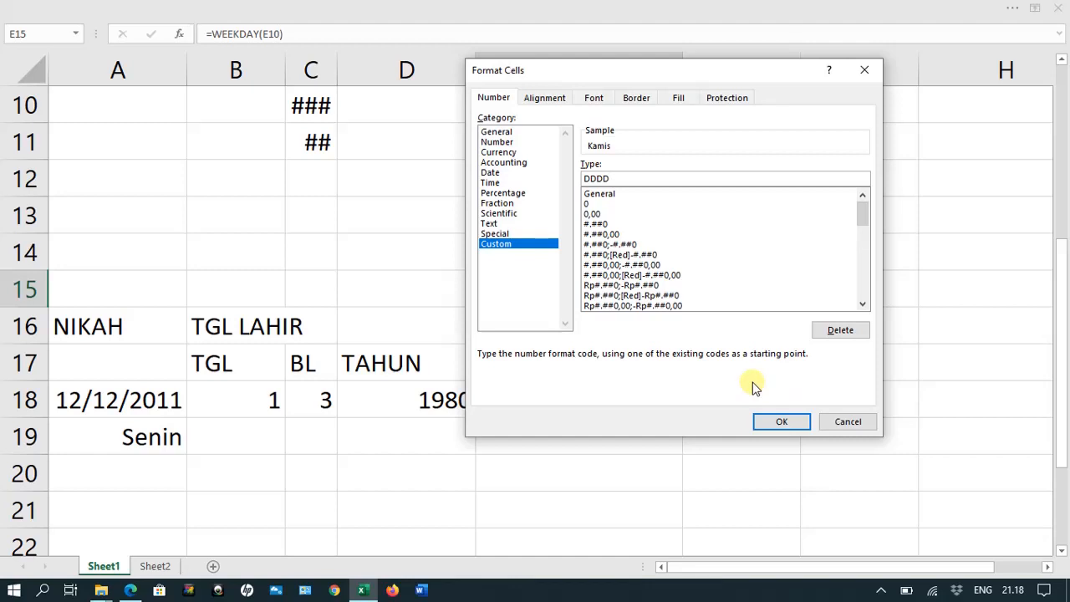
{"action": "left_click", "coordinate": [776, 421]}
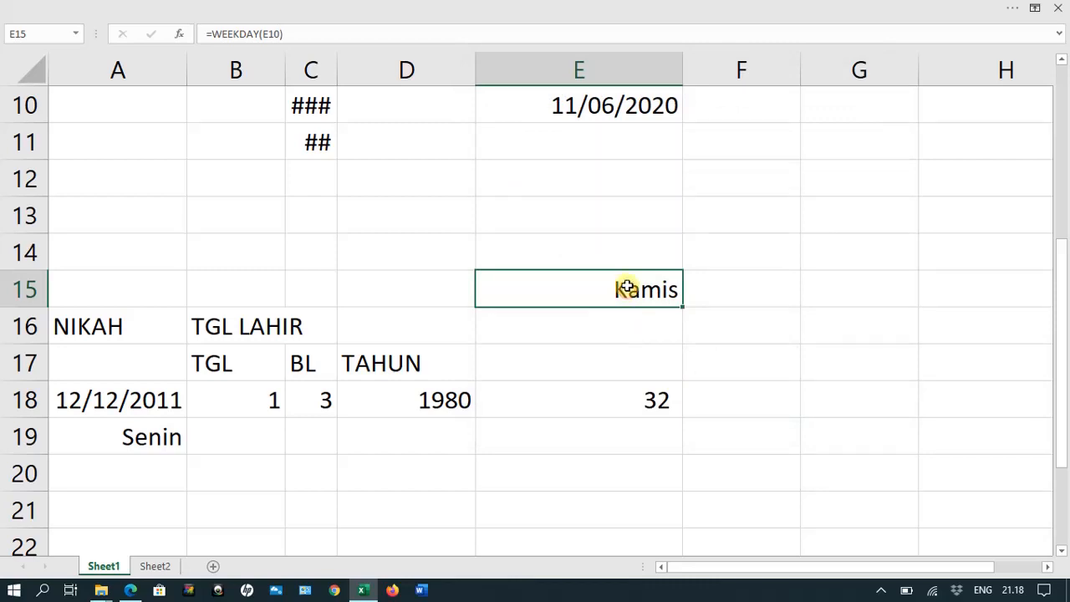